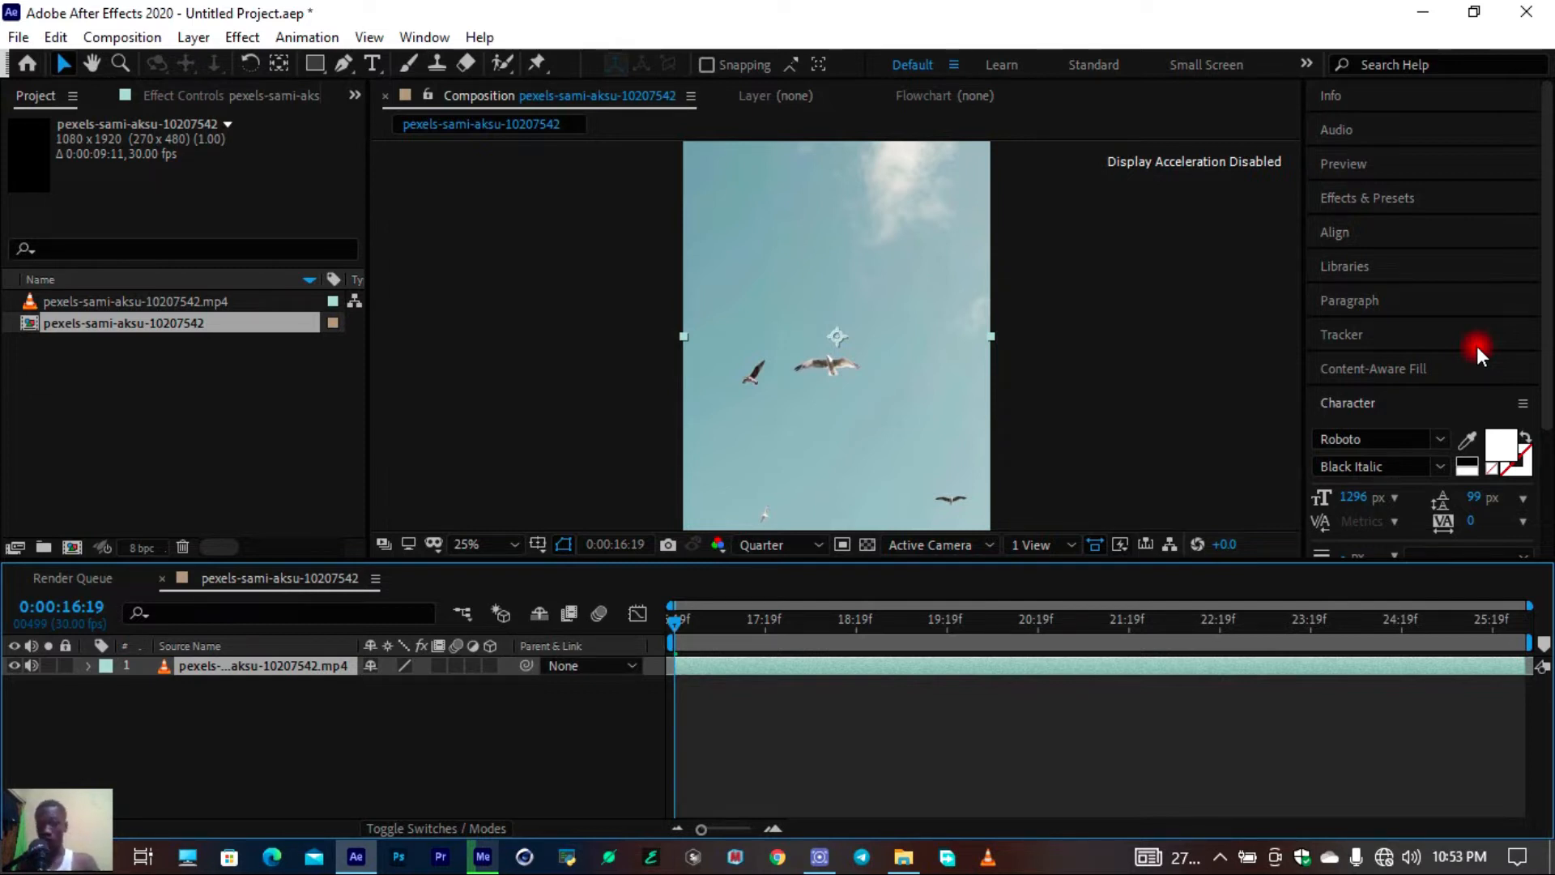
# Duplicate the bird footage layer in the pexels-sami-aksu-10207542 composition
pyautogui.moveTo(672, 633); pyautogui.dragTo(494, 619)
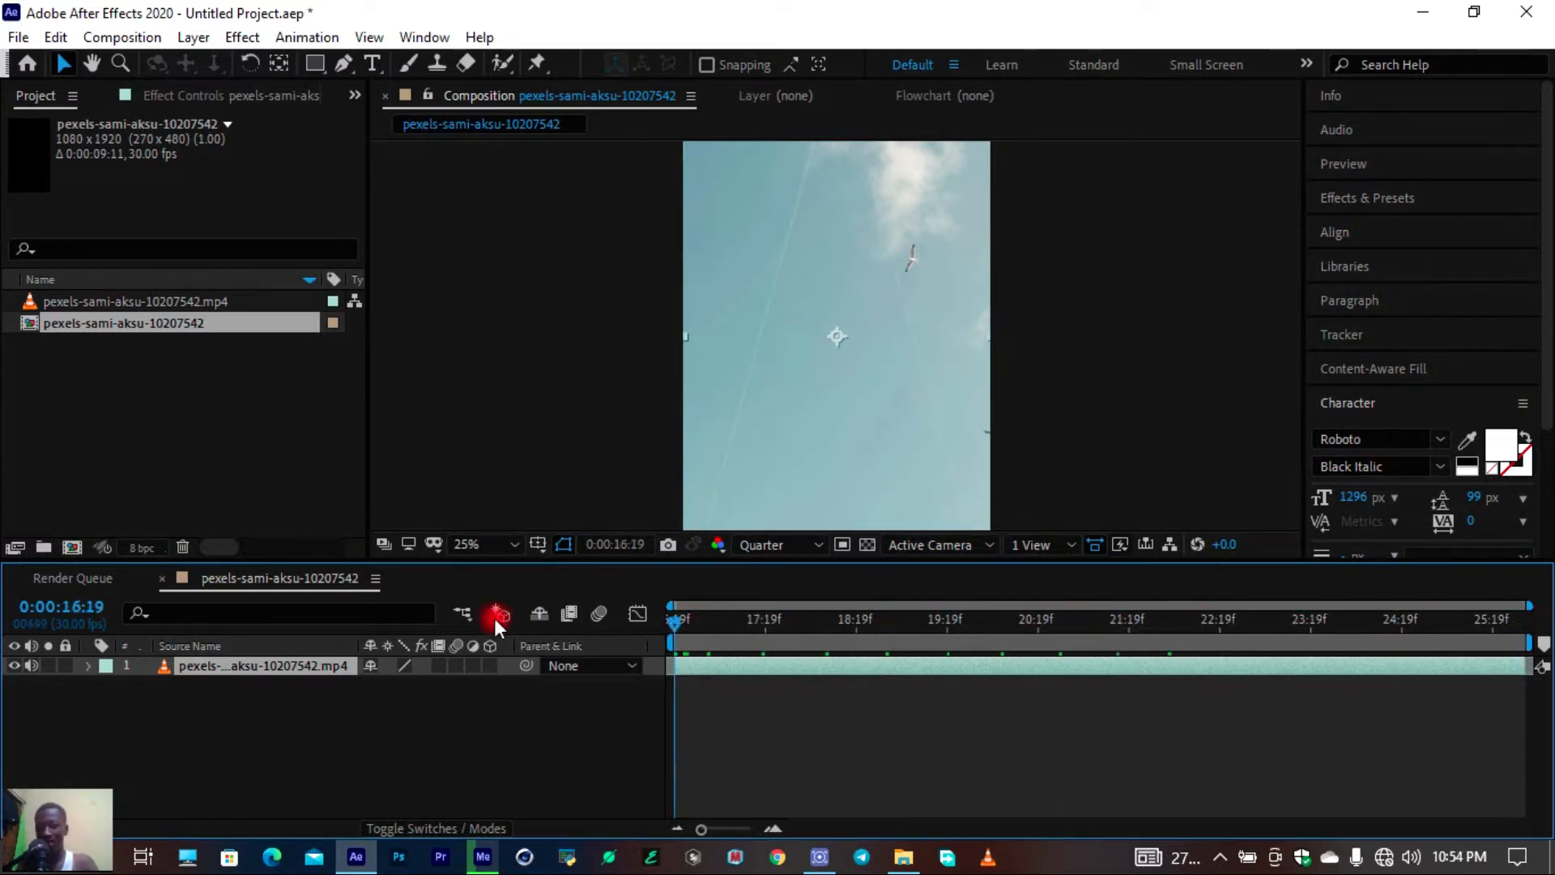
pyautogui.press('space')
pyautogui.moveTo(805, 452); pyautogui.dragTo(788, 386)
pyautogui.scroll(-1, 809, 346)
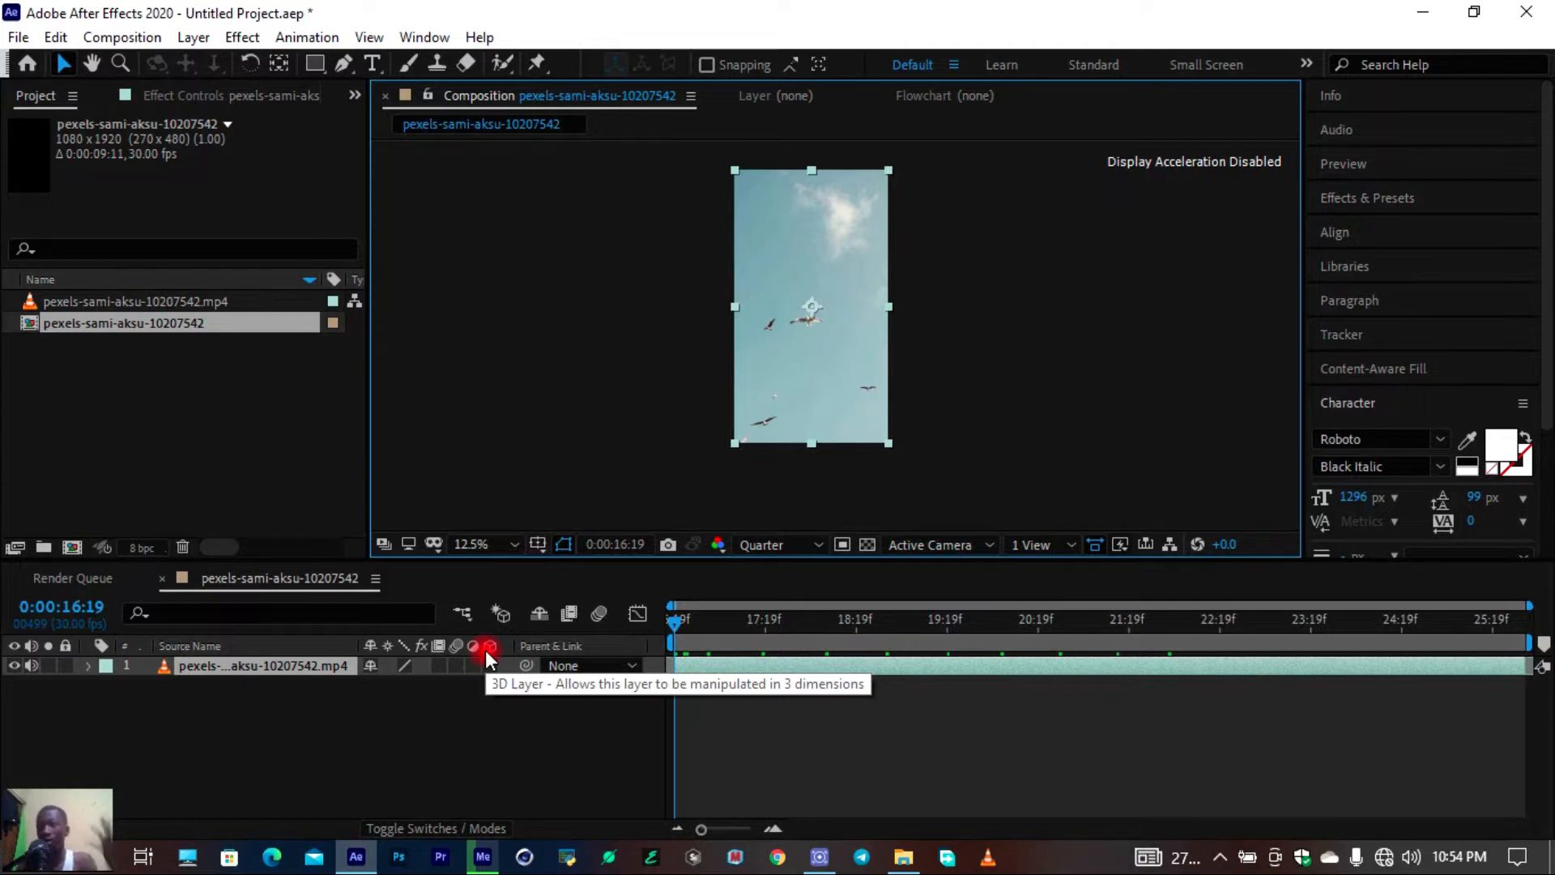
pyautogui.click(329, 742)
pyautogui.click(314, 666)
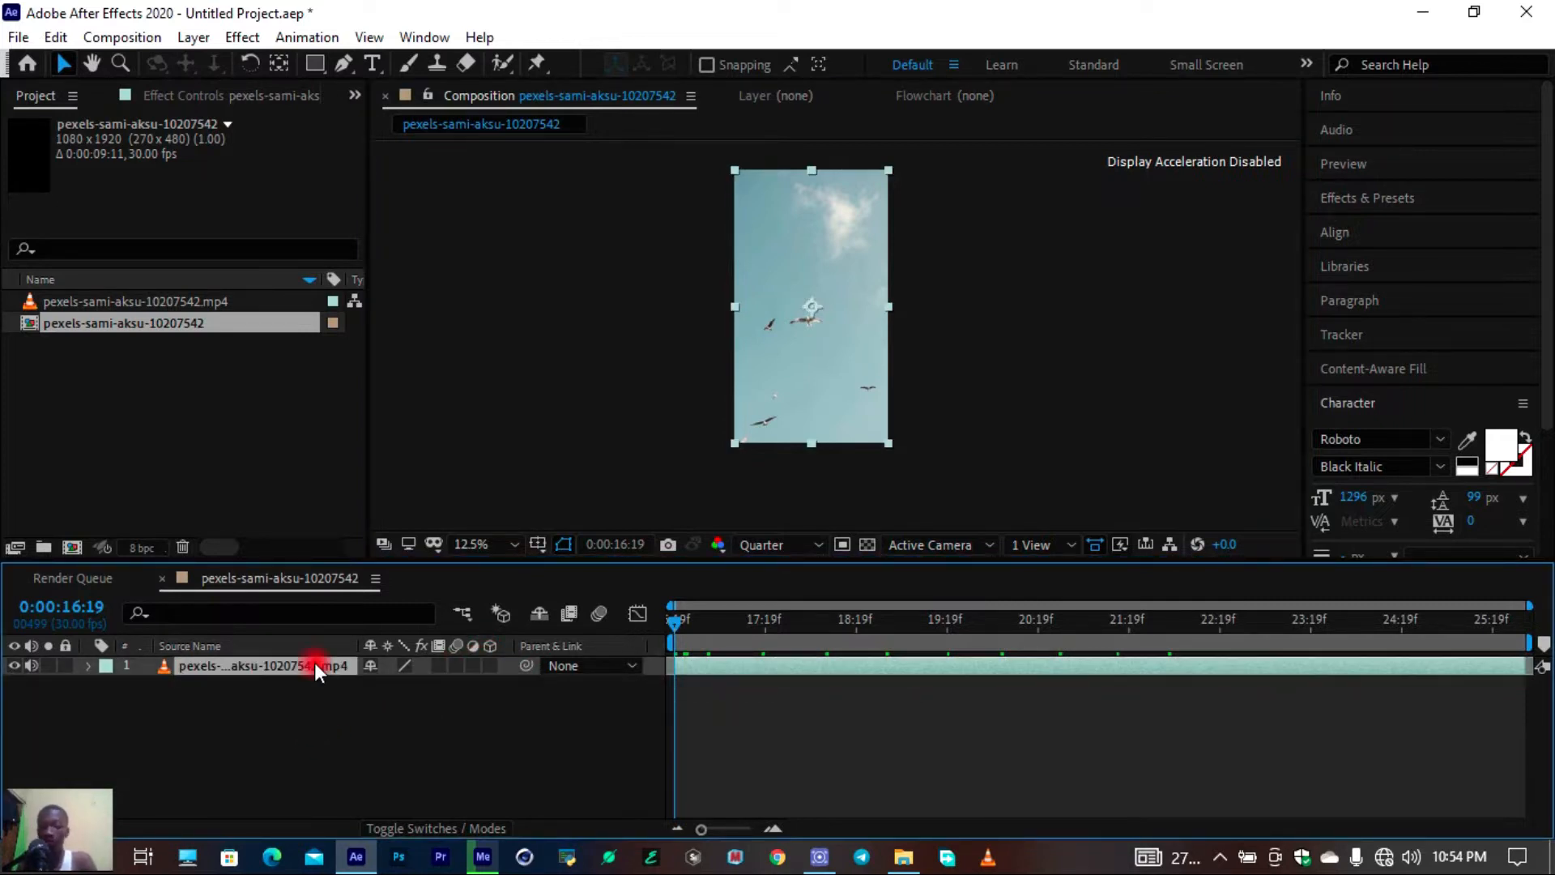
pyautogui.hotkey('ctrl', 'd')
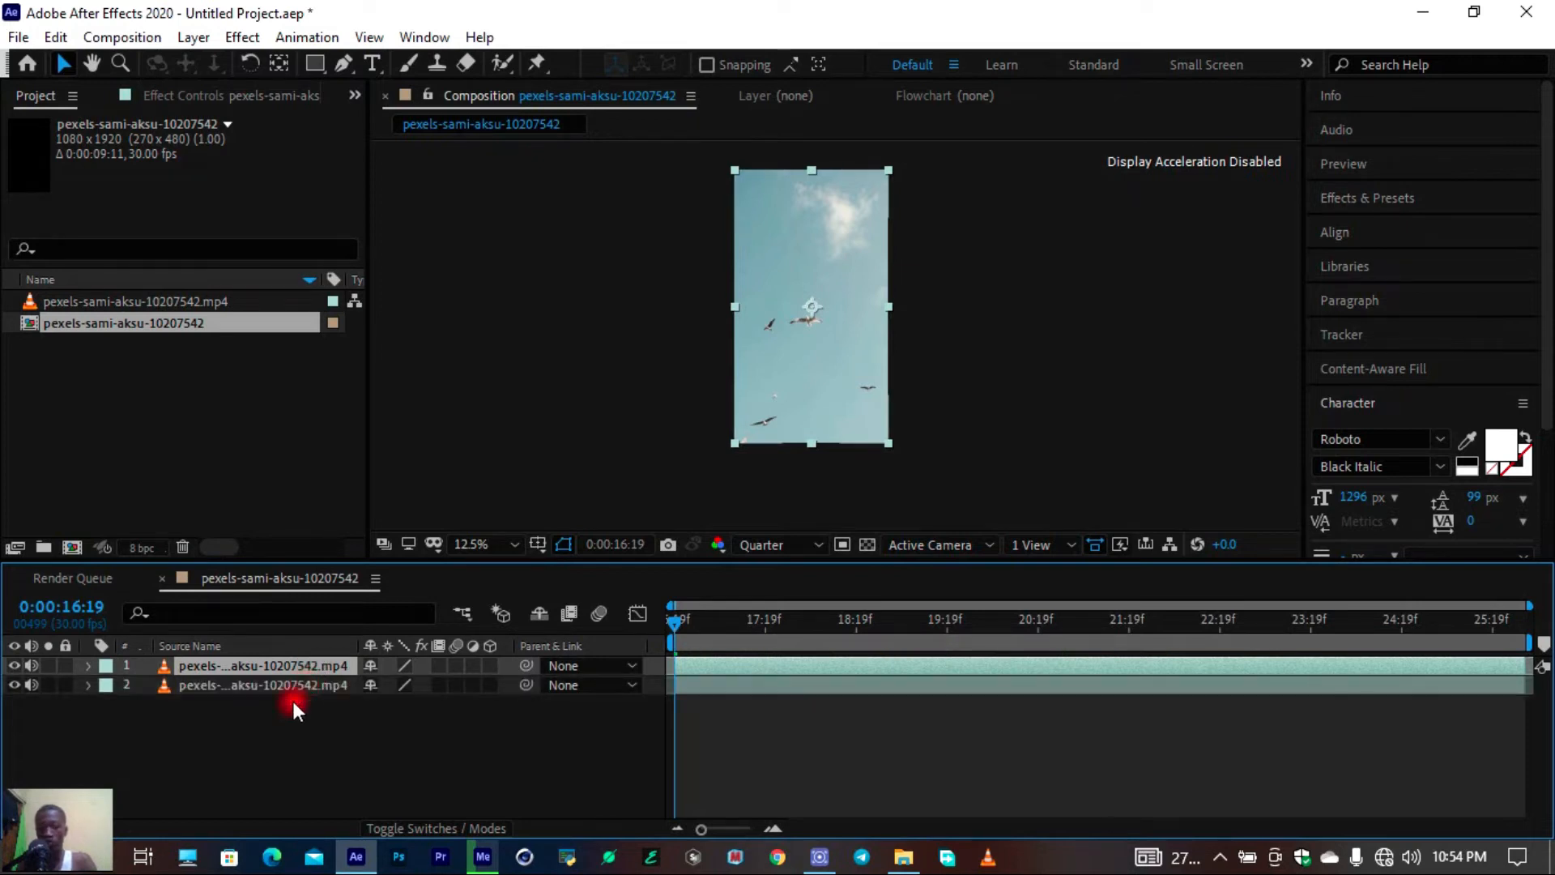
# Rename the lower copy of the footage layer to "Reference Frame"
pyautogui.click(299, 687)
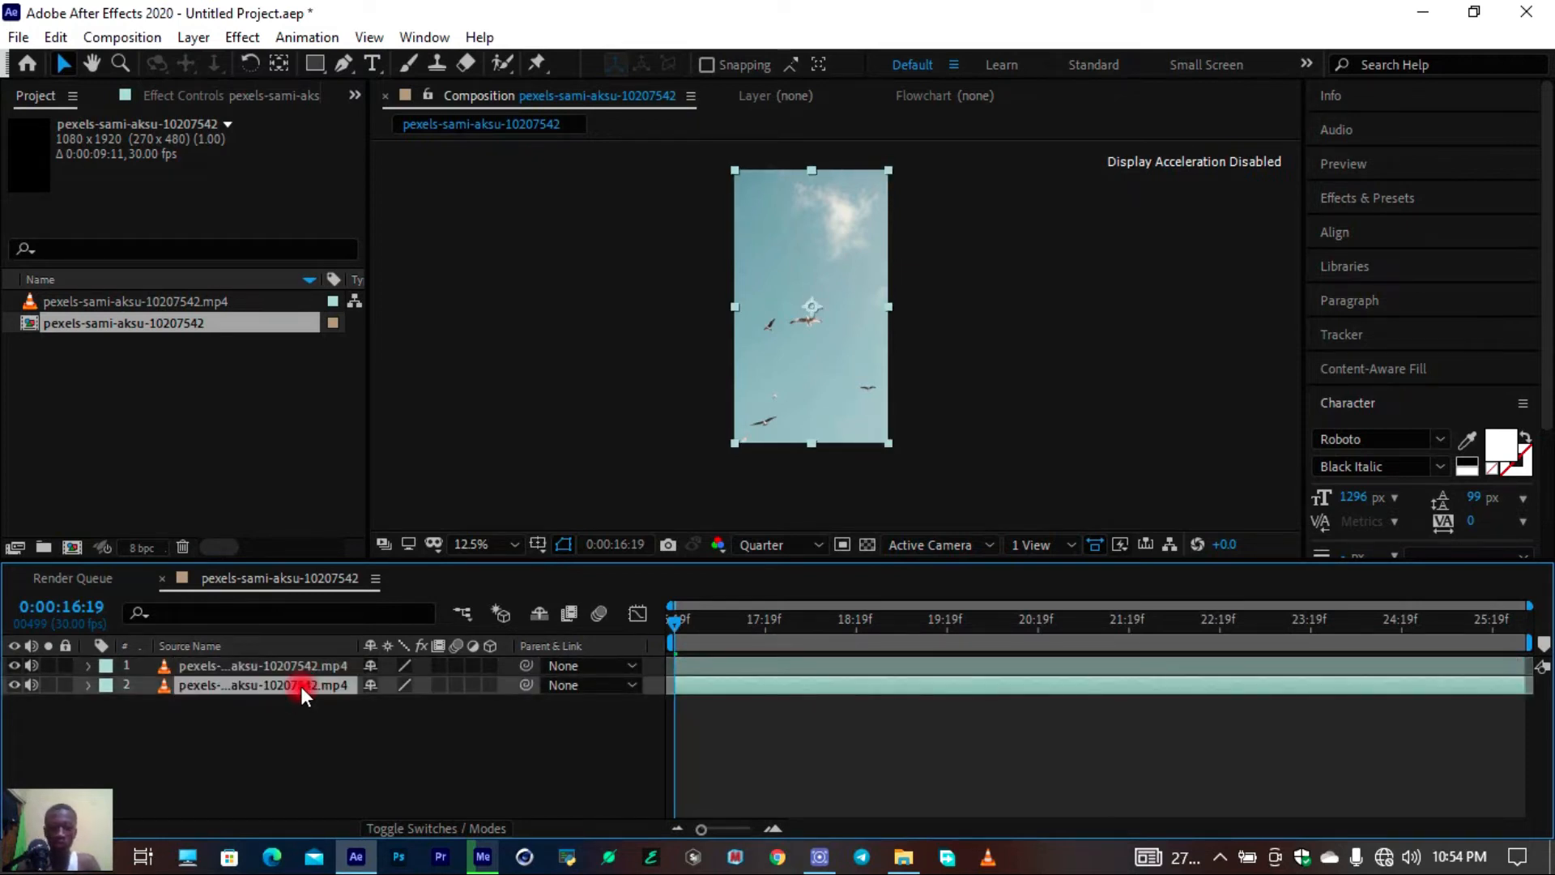
pyautogui.press('Return')
pyautogui.write('Reference Frame')
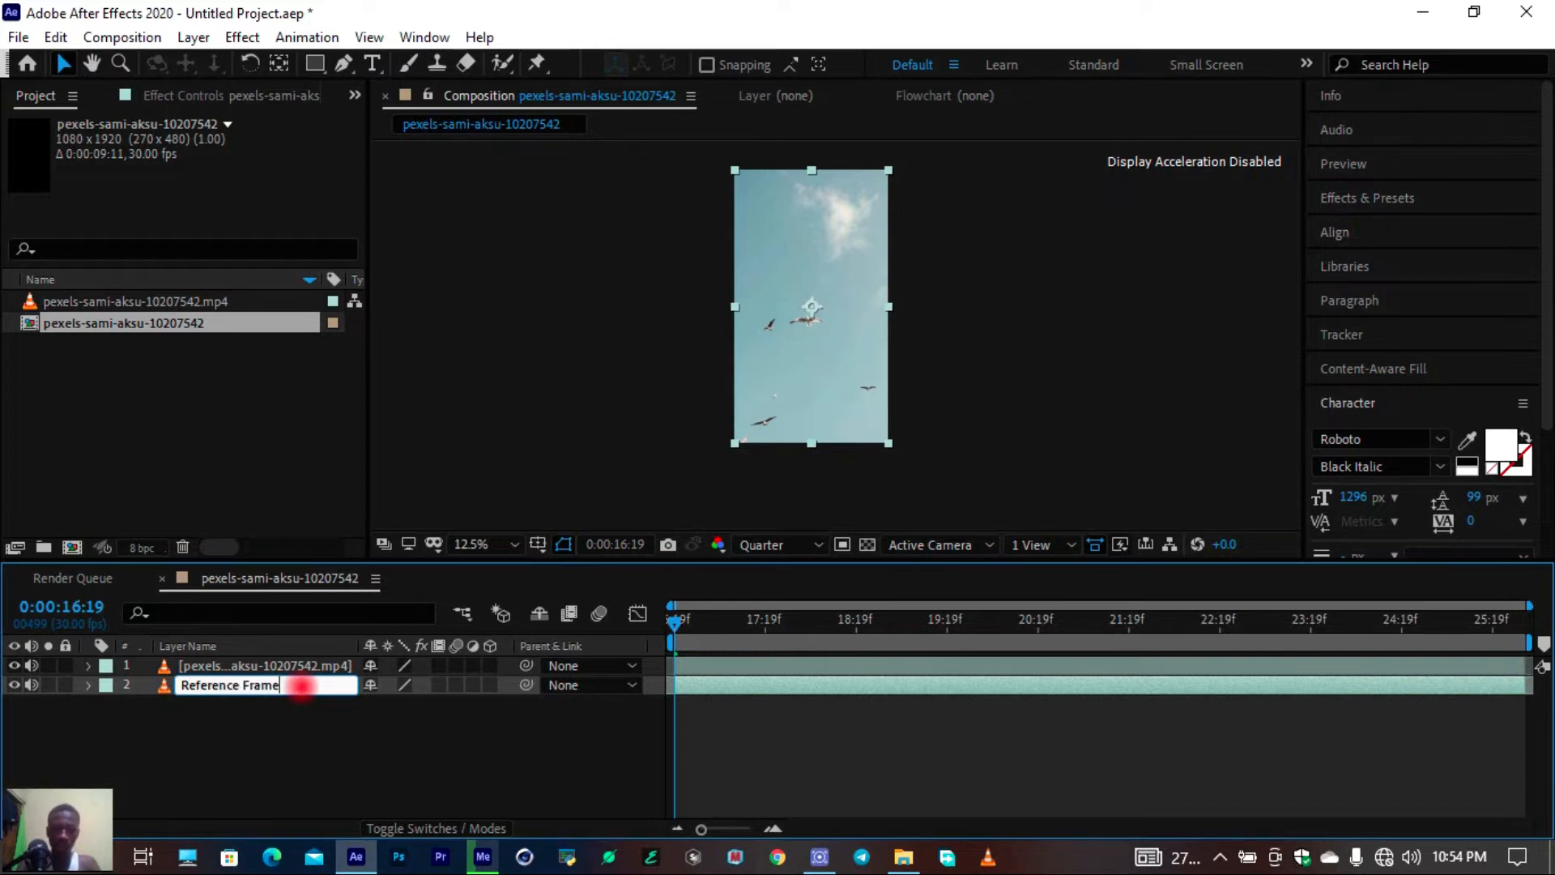
pyautogui.press('Return')
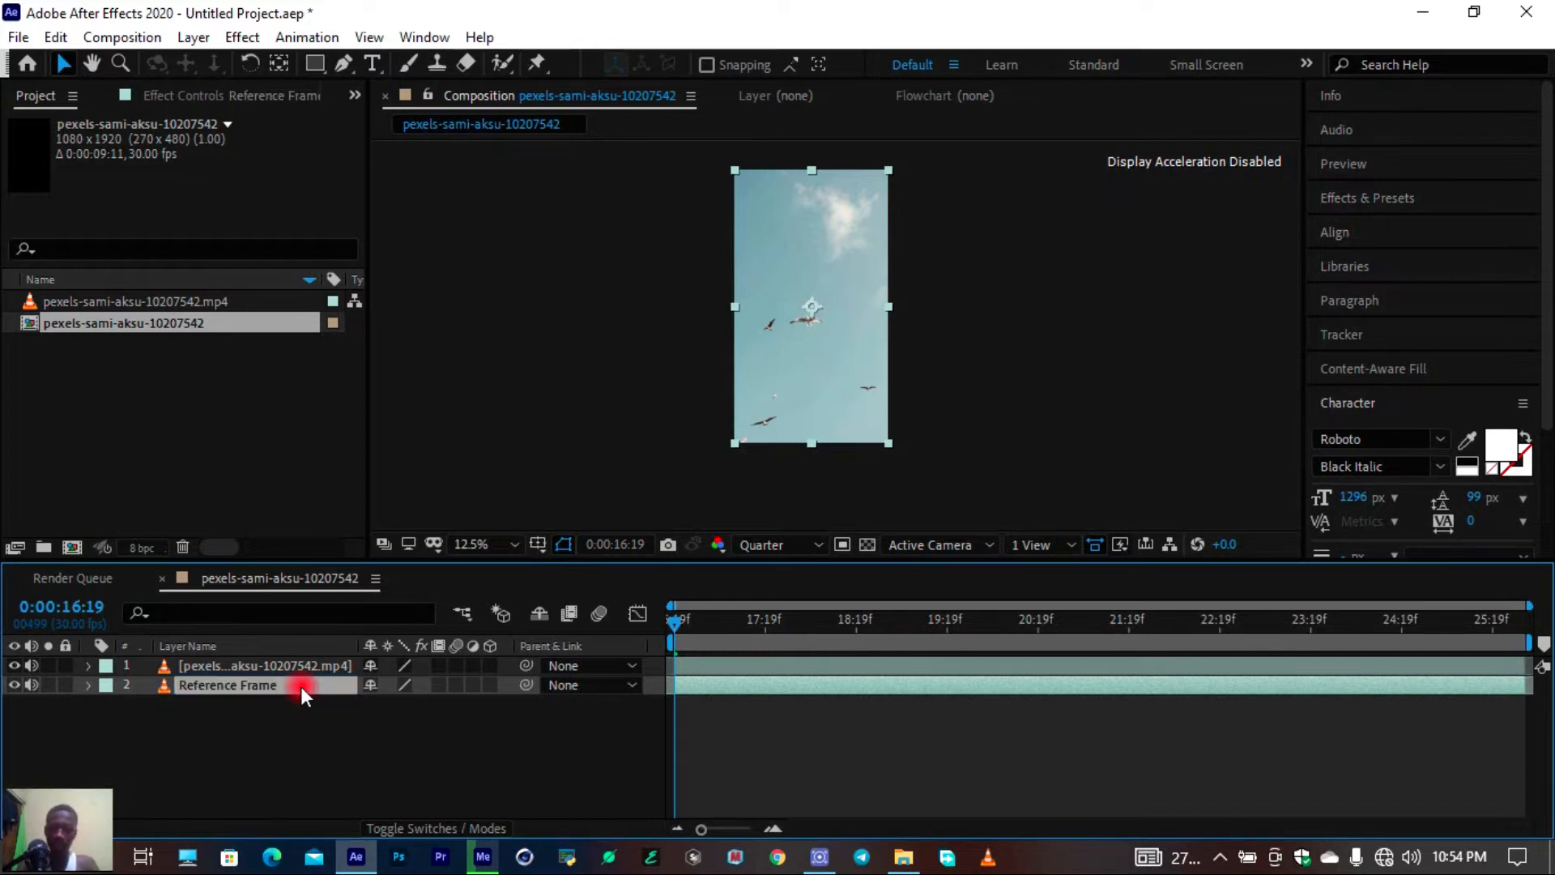
# Turn off visibility and lock the Reference Frame layer, hiding it from the timeline as a shy layer
pyautogui.click(13, 686)
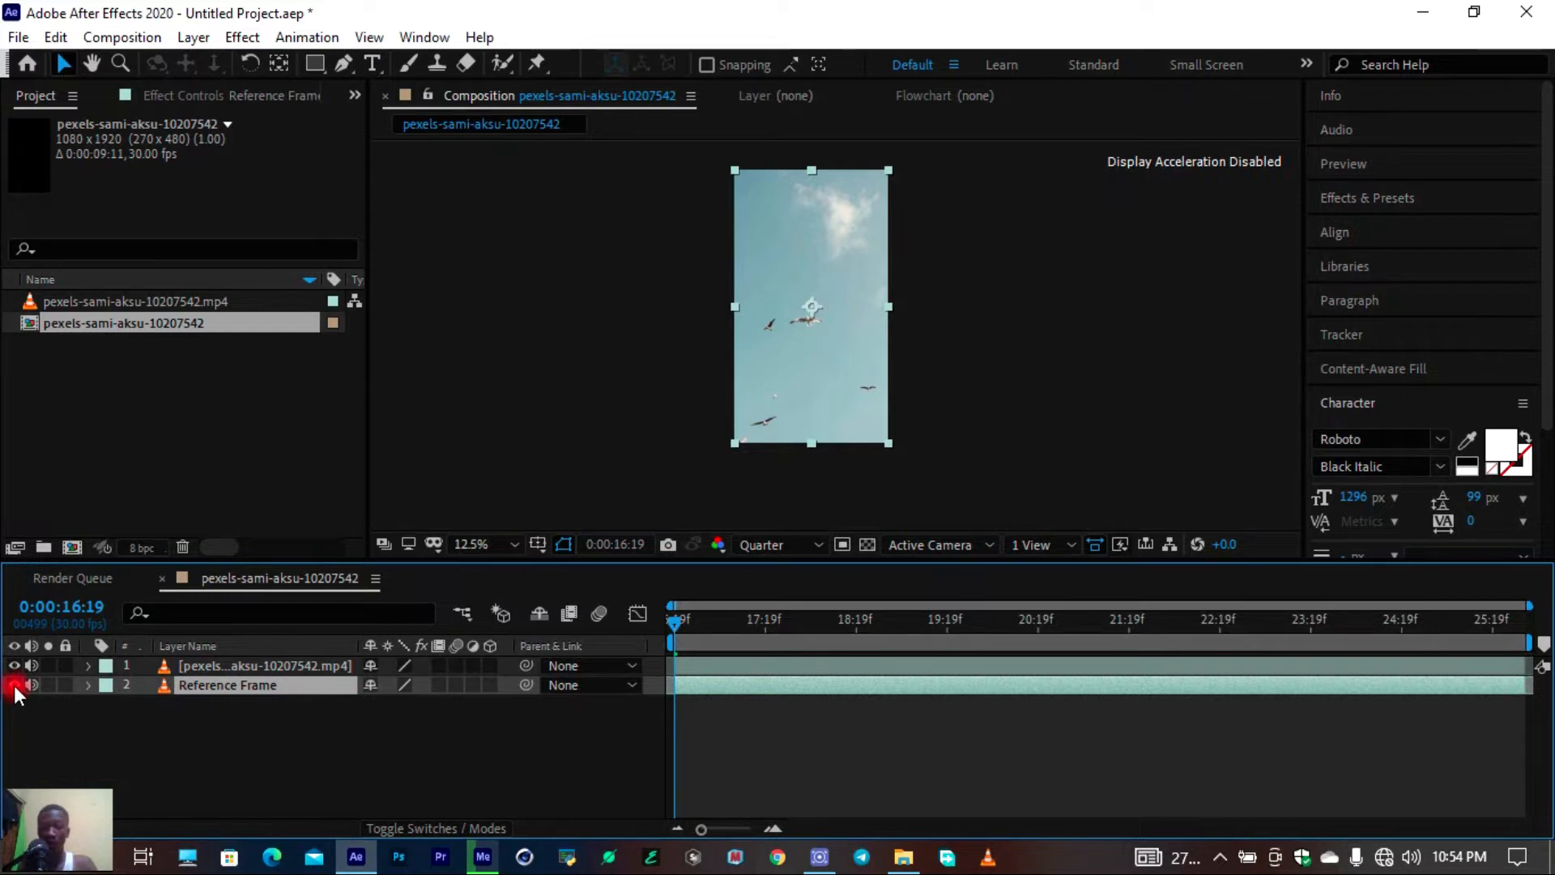
pyautogui.click(13, 685)
pyautogui.click(66, 685)
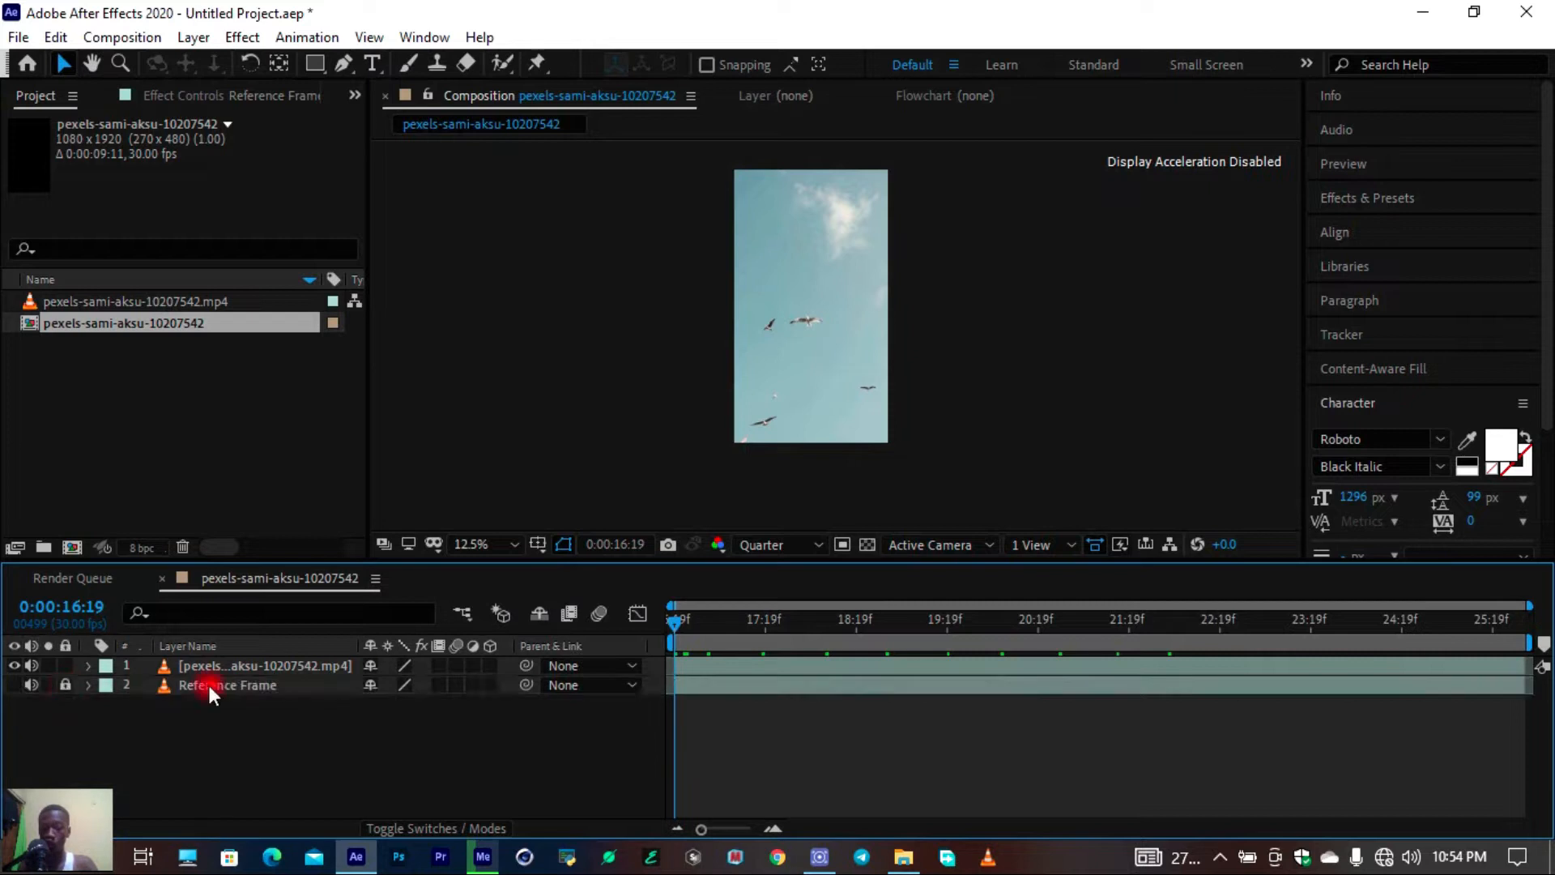
pyautogui.click(370, 685)
pyautogui.click(538, 614)
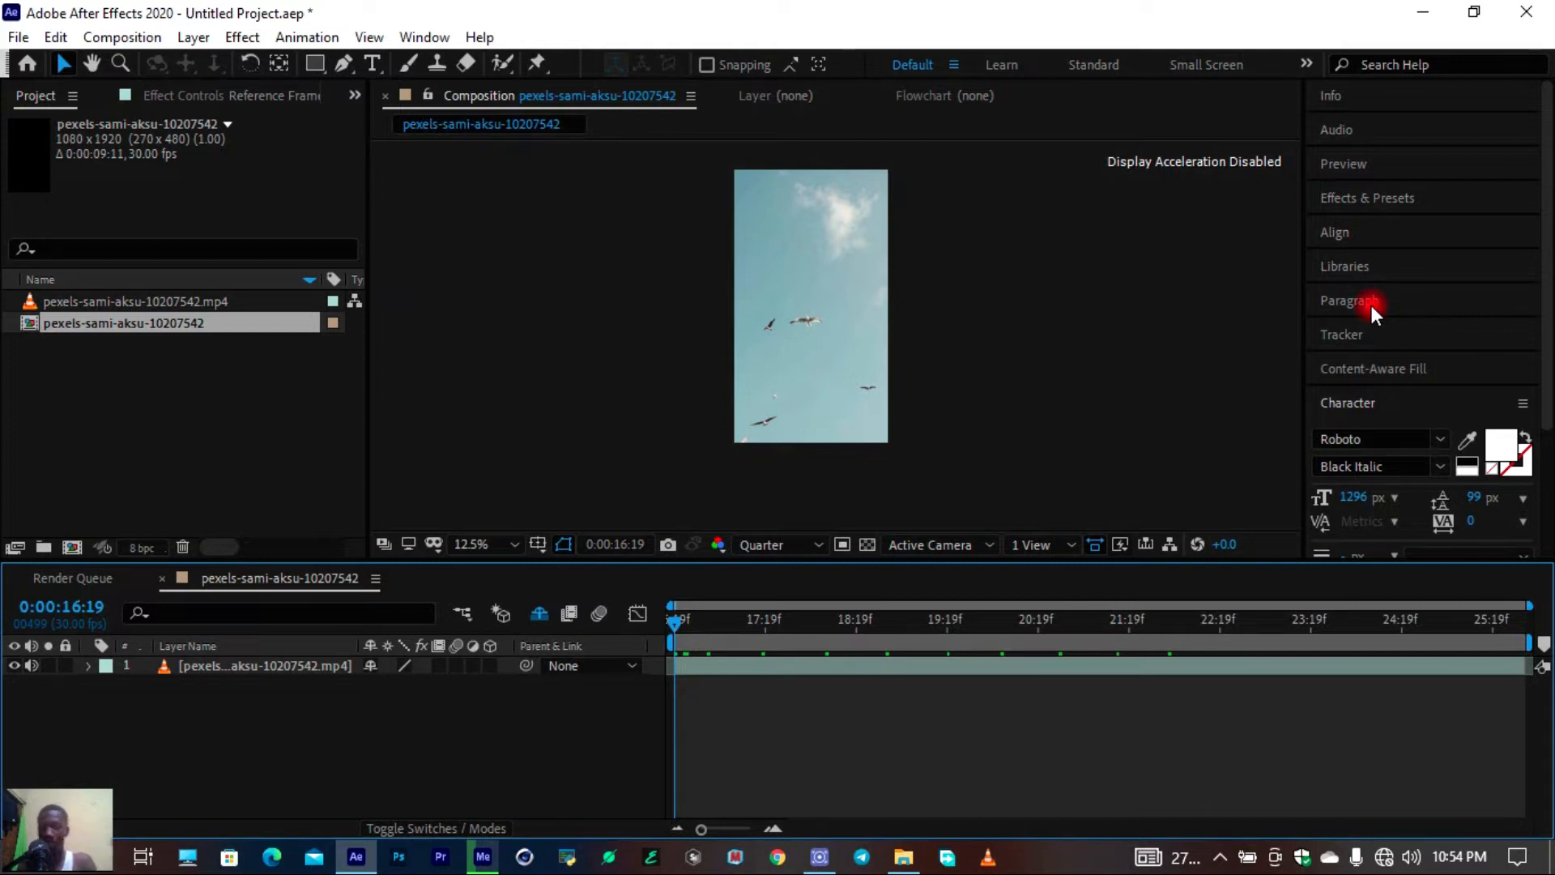
# Activate the Pen tool for outlining the white bird with spread wings near the frame's centre
pyautogui.scroll(4, 853, 346)
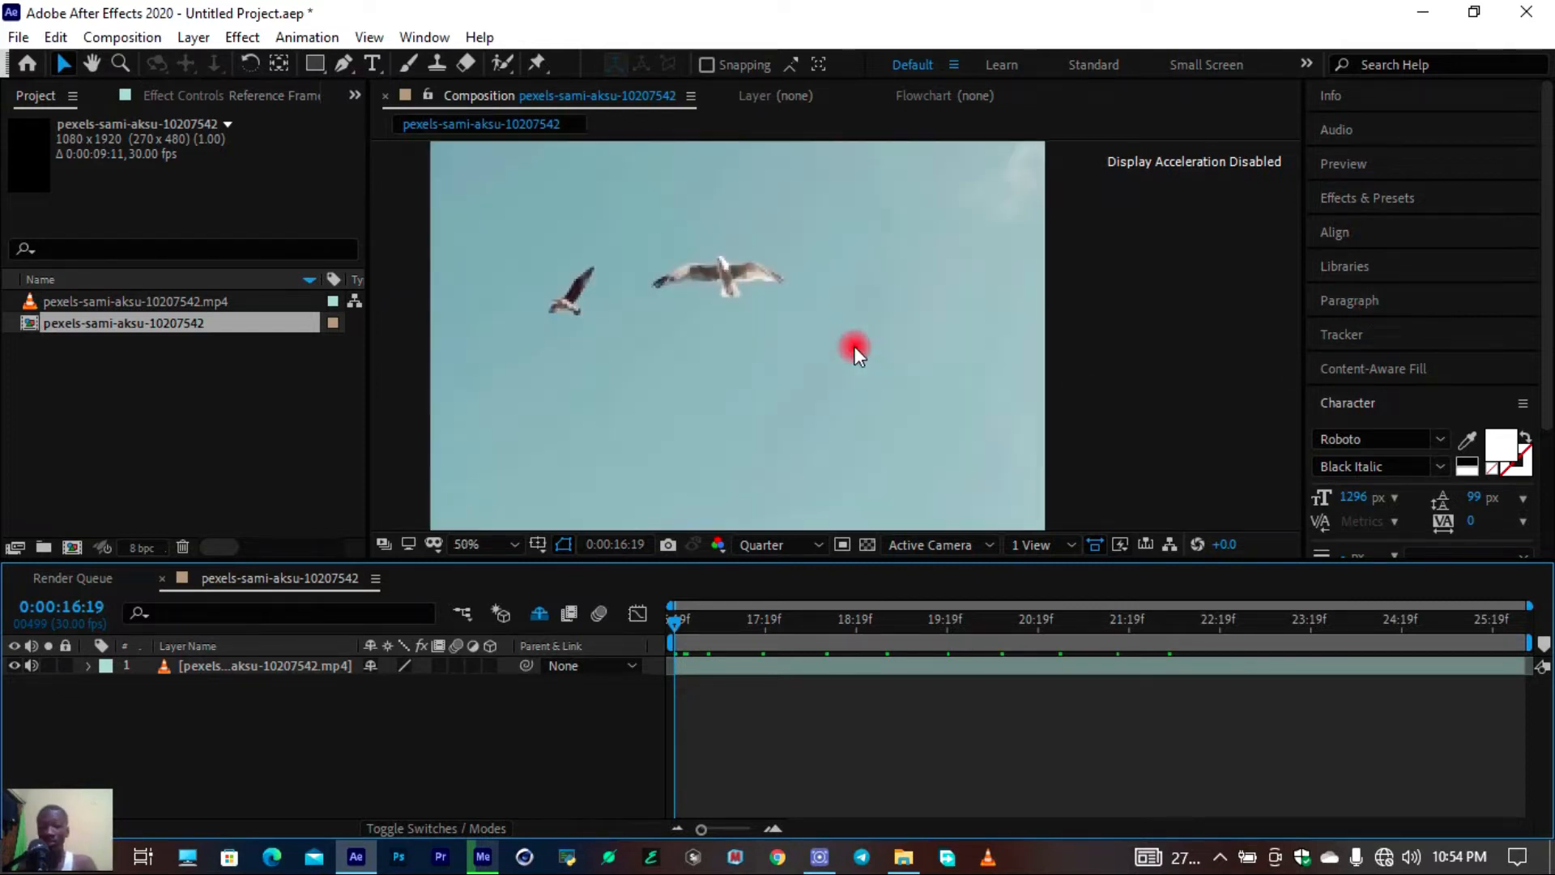
pyautogui.scroll(-2, 818, 338)
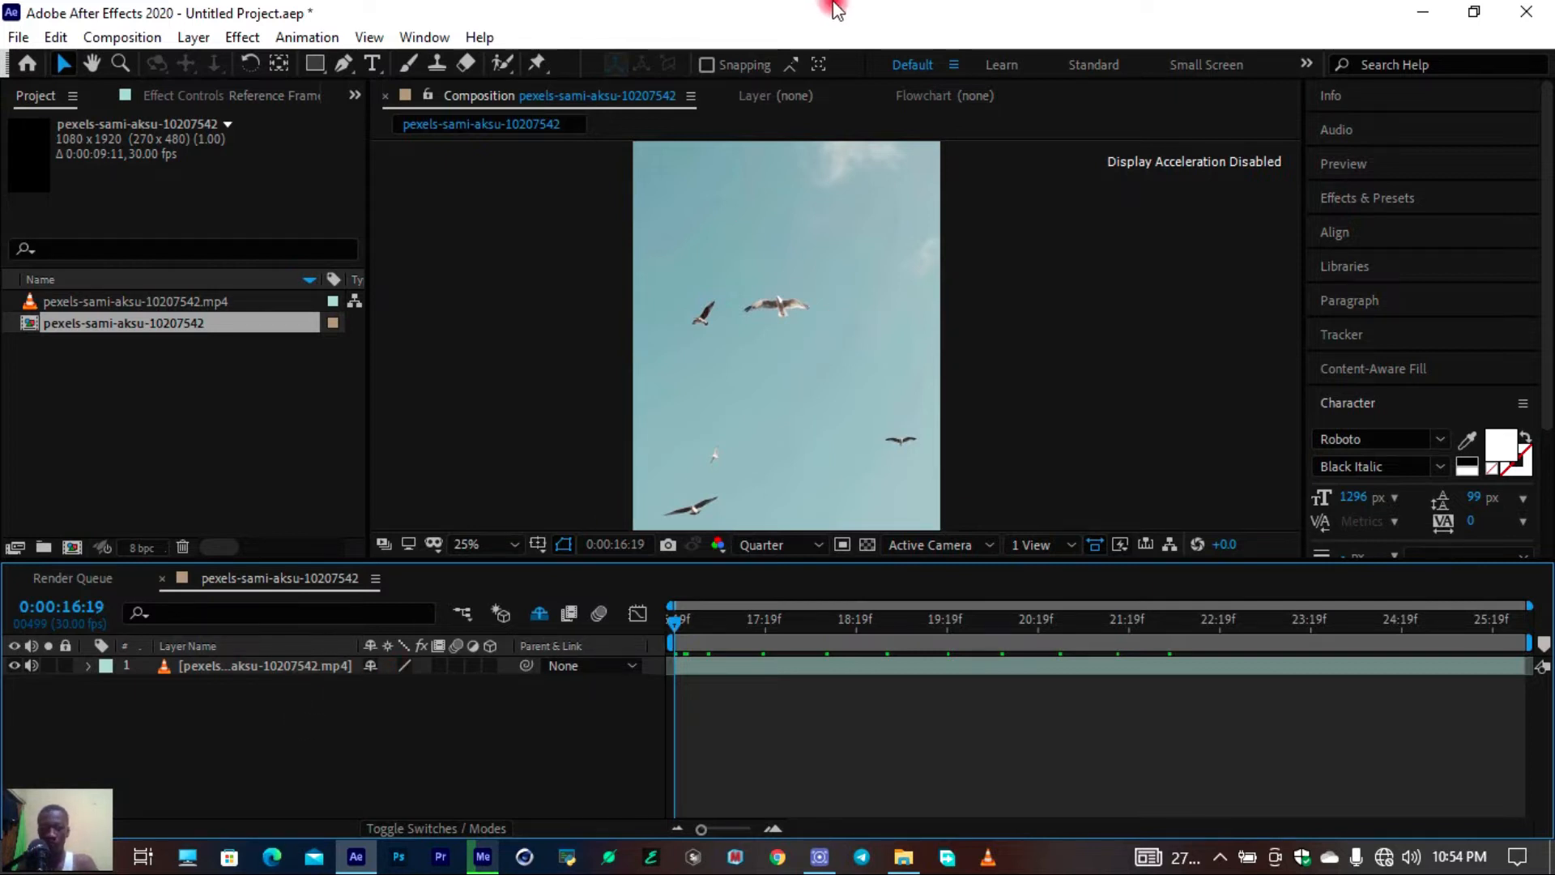
pyautogui.click(339, 63)
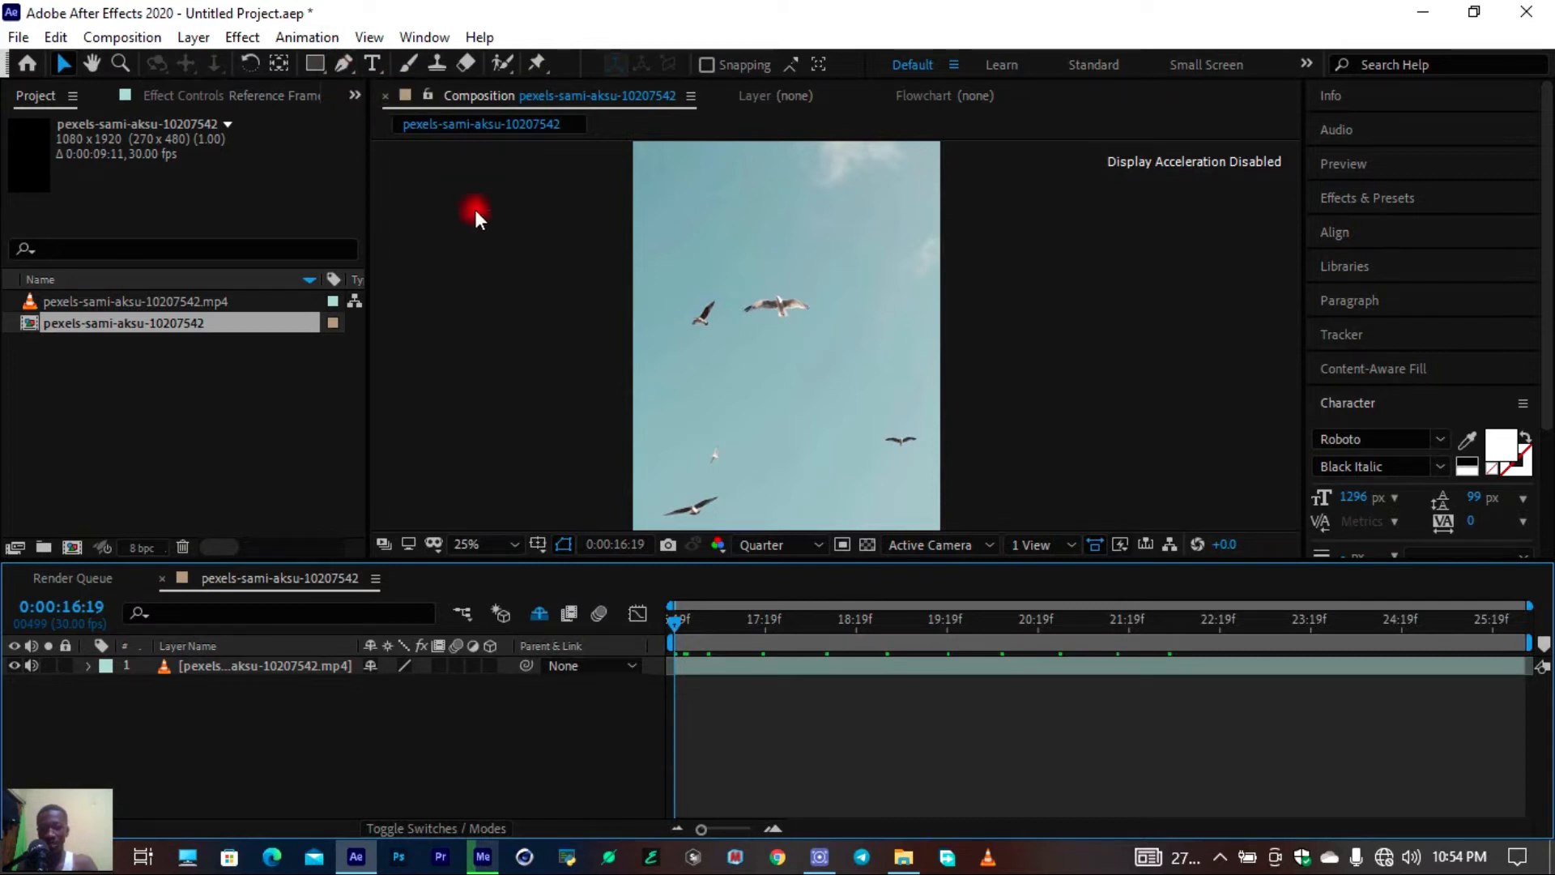
pyautogui.scroll(1, 792, 300)
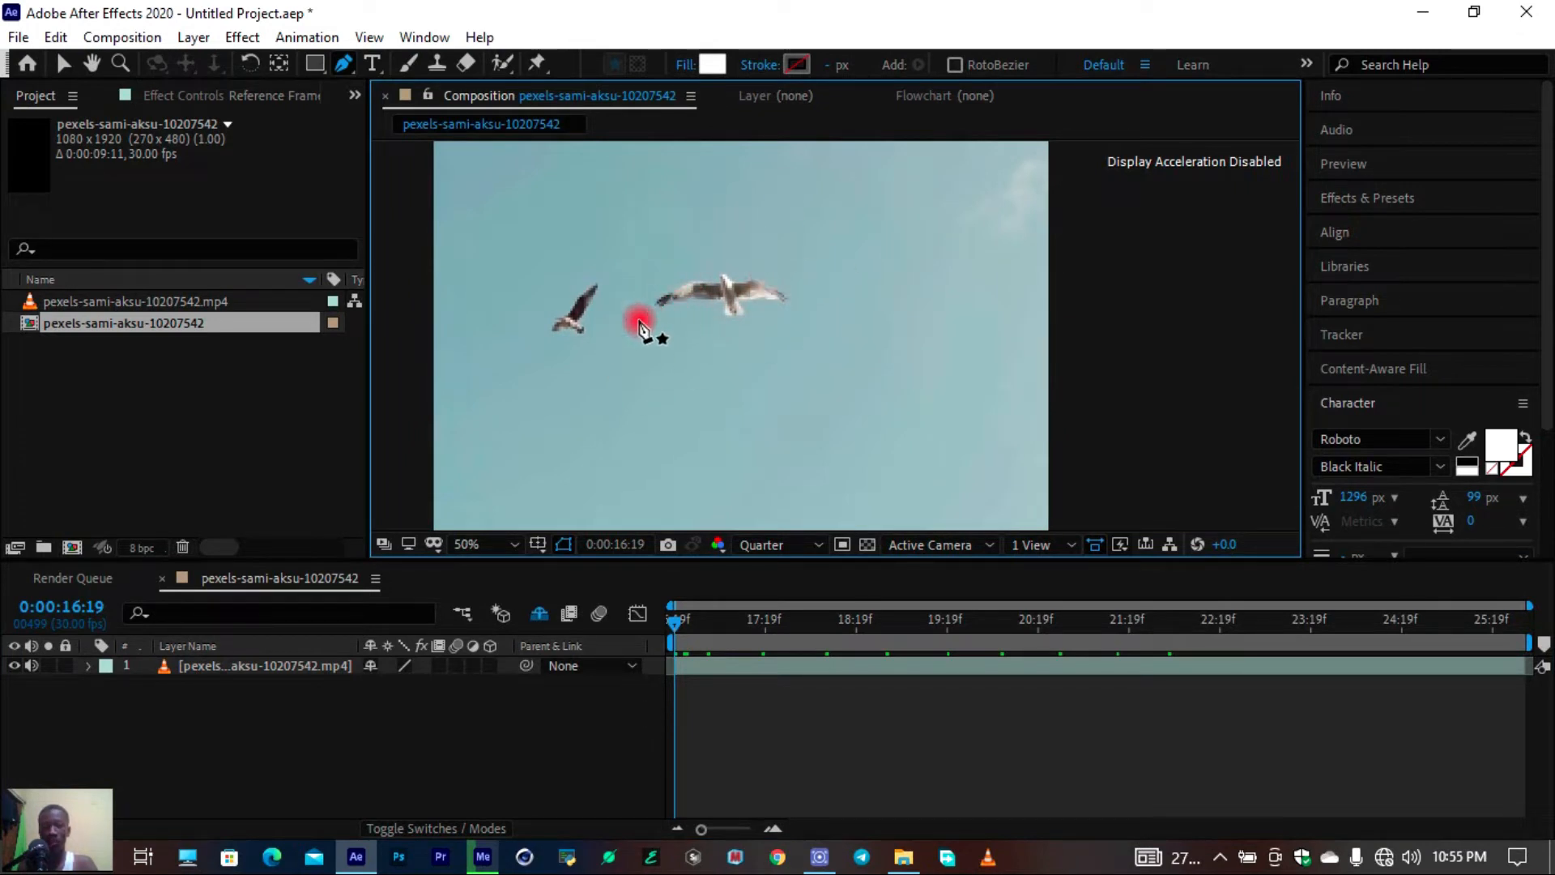
pyautogui.press('h')
pyautogui.moveTo(685, 334); pyautogui.dragTo(669, 344)
pyautogui.press('g')
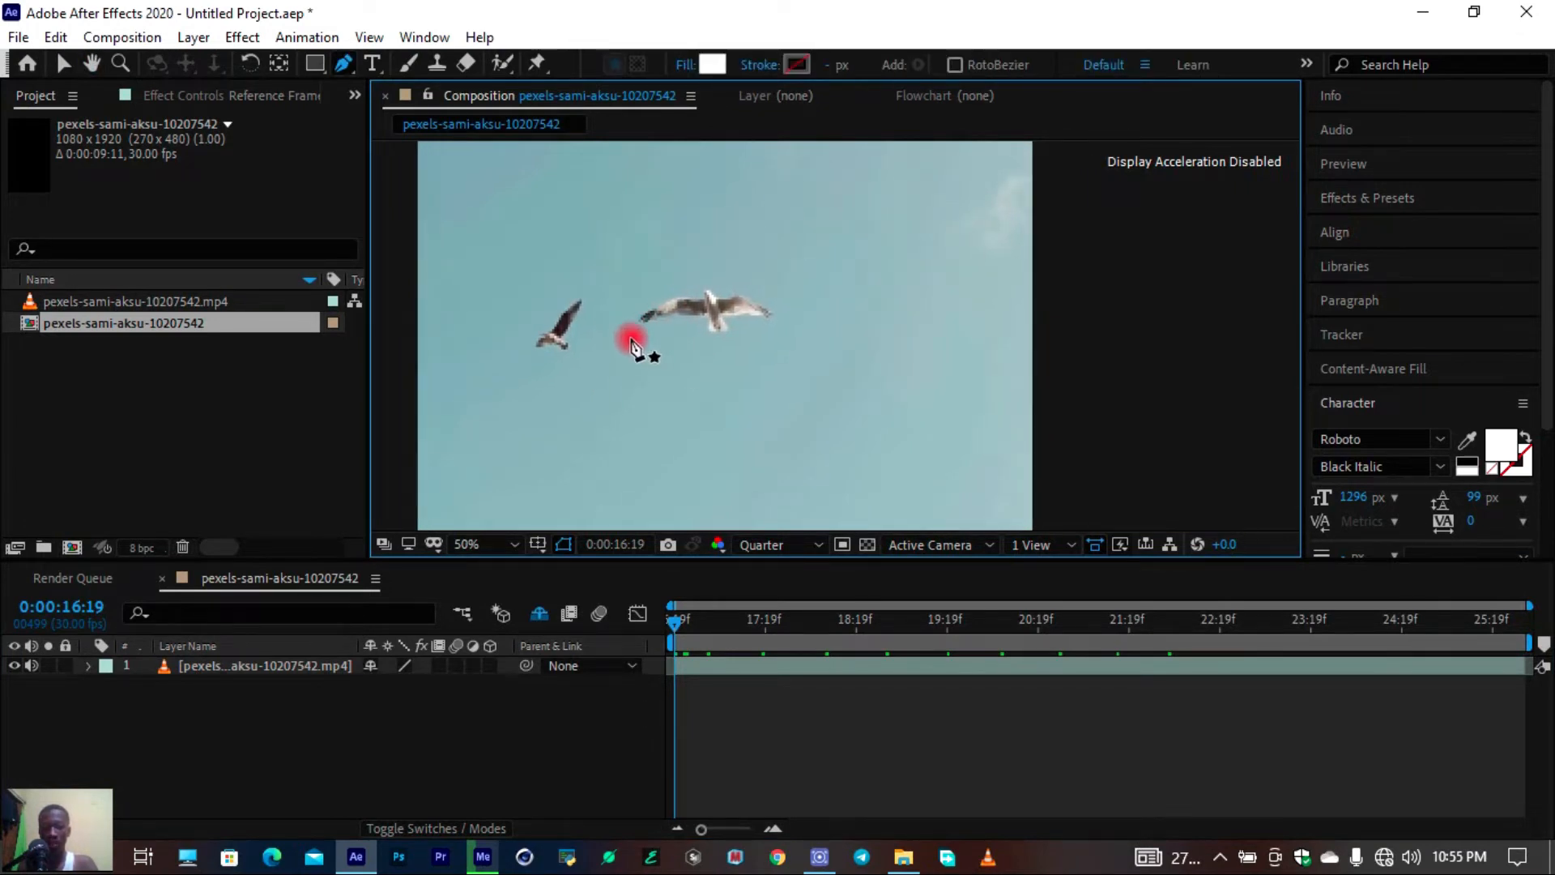
pyautogui.click(629, 337)
pyautogui.click(669, 332)
pyautogui.click(754, 340)
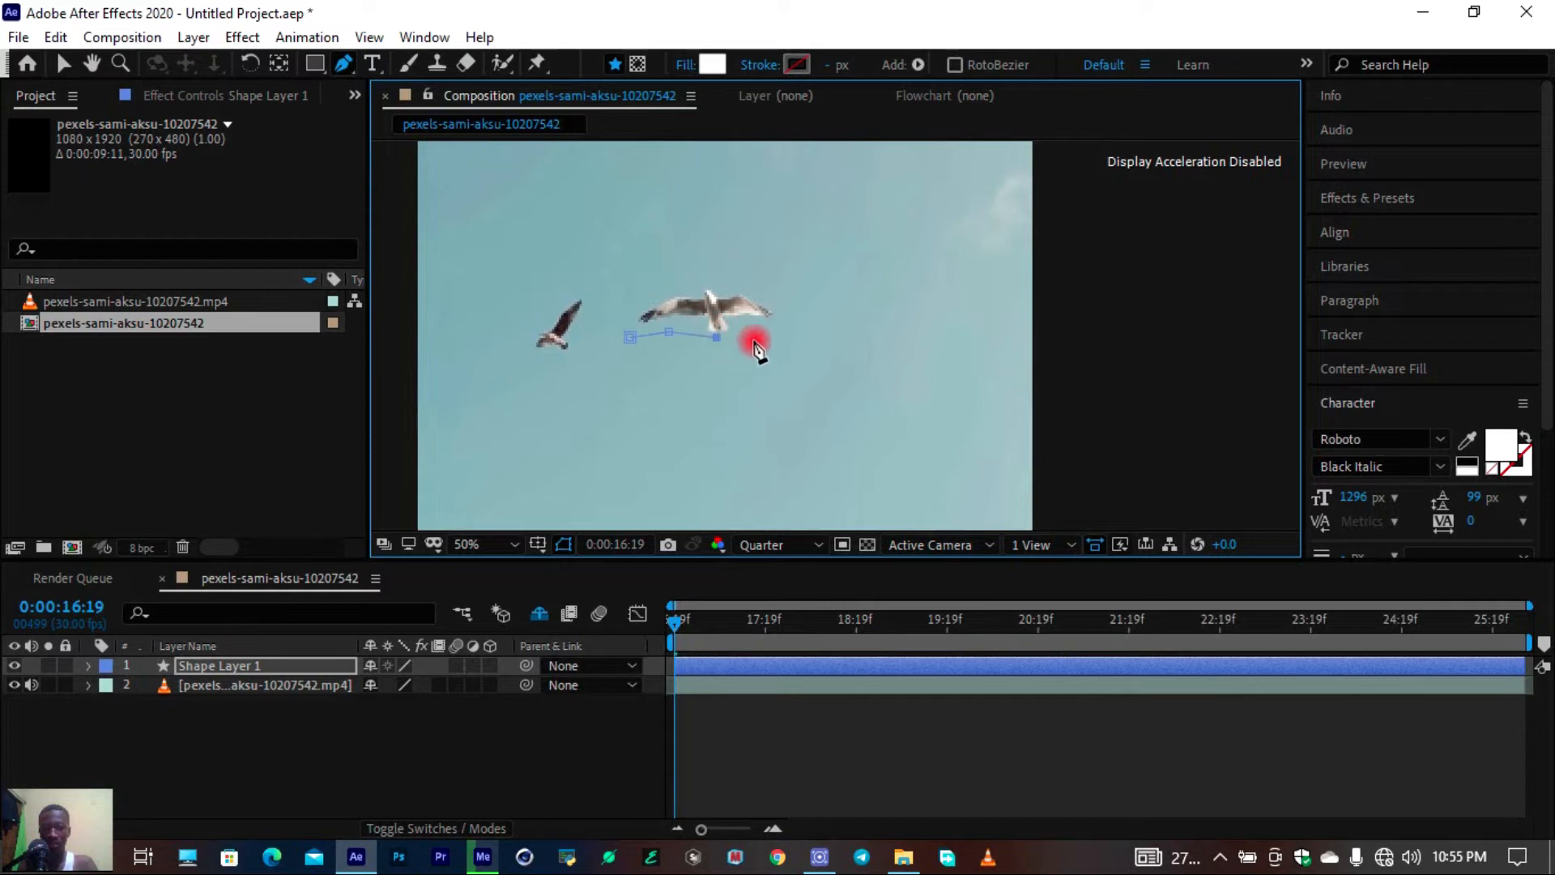
pyautogui.click(790, 312)
pyautogui.click(772, 270)
pyautogui.click(721, 269)
pyautogui.click(689, 265)
pyautogui.click(636, 300)
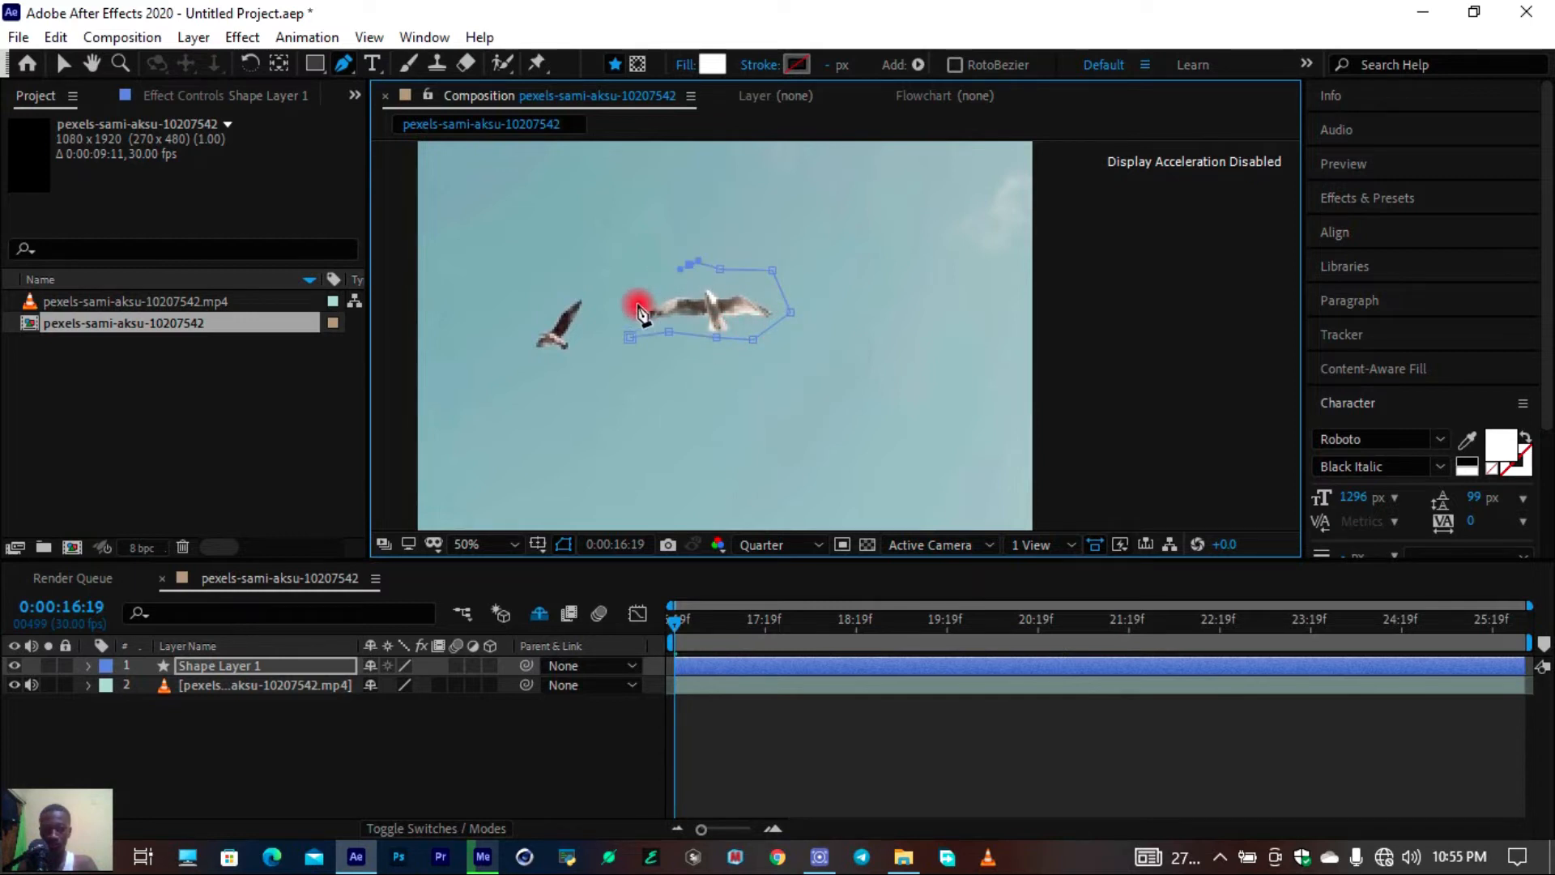
pyautogui.click(611, 318)
pyautogui.click(629, 337)
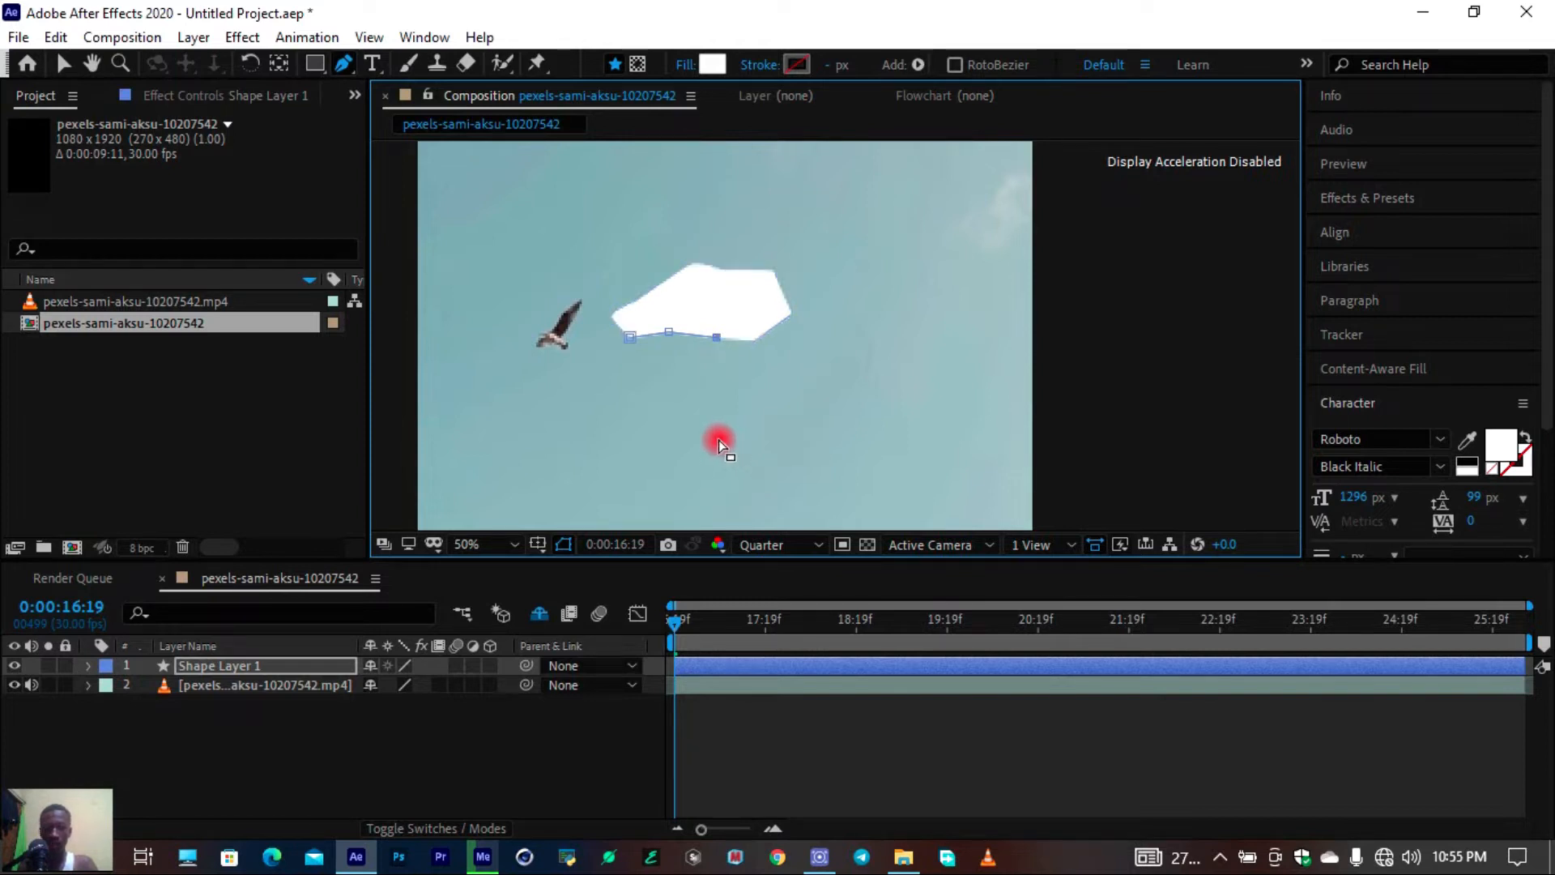
pyautogui.hotkey('ctrl', 'z')
pyautogui.hotkey('ctrl', 'z')
pyautogui.hotkey('ctrl', 'z')
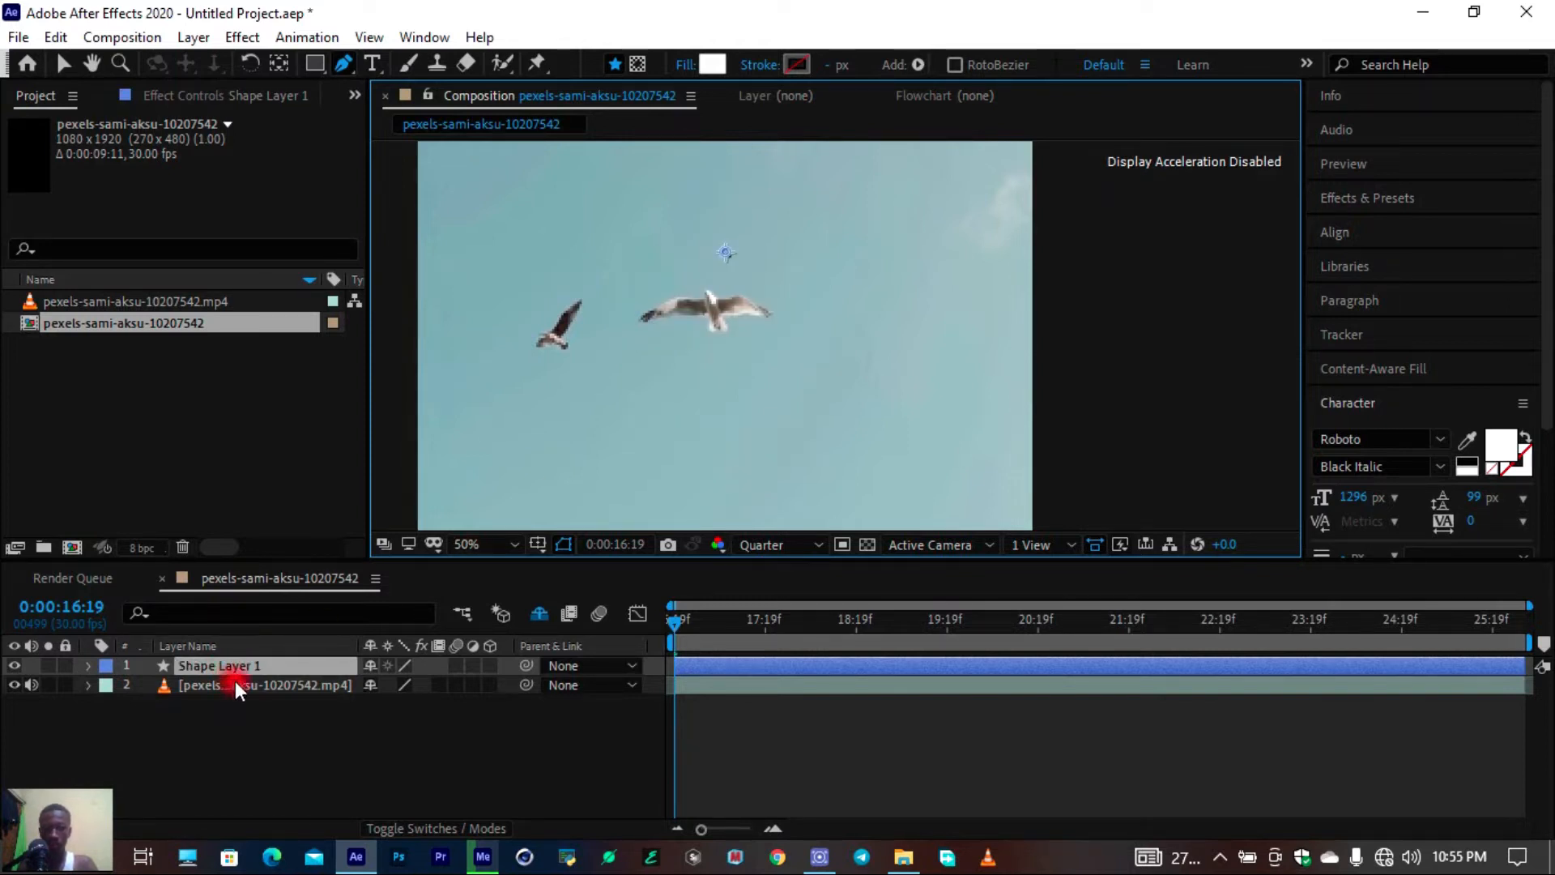
pyautogui.press('Delete')
# Draw a closed Pen mask on the footage layer around the white bird with spread wings, leaving a margin below it
pyautogui.click(235, 668)
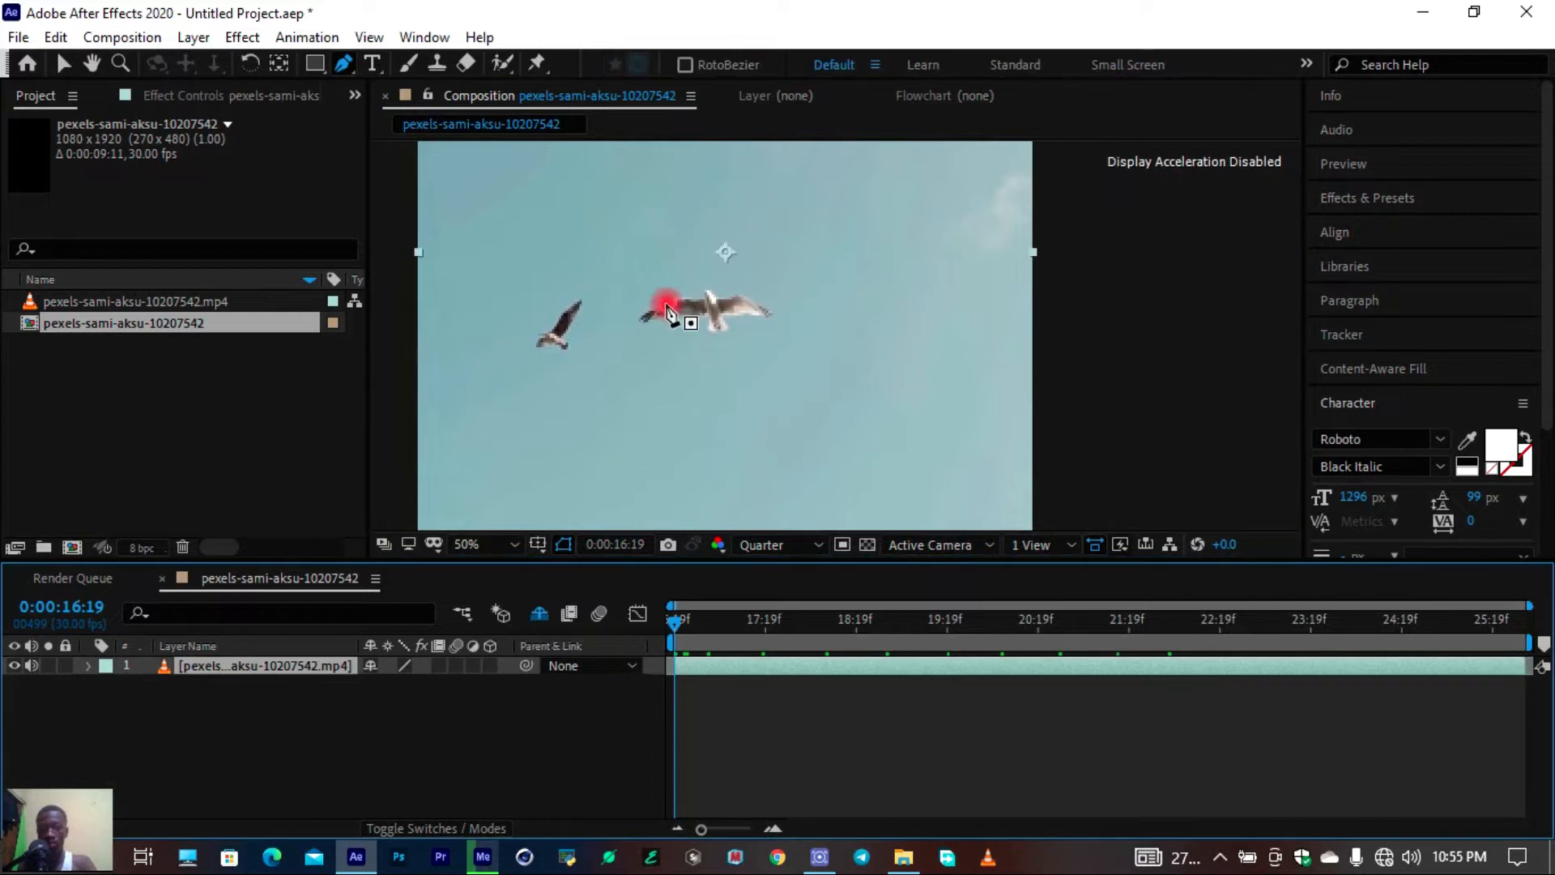
pyautogui.click(628, 317)
pyautogui.click(643, 334)
pyautogui.click(683, 322)
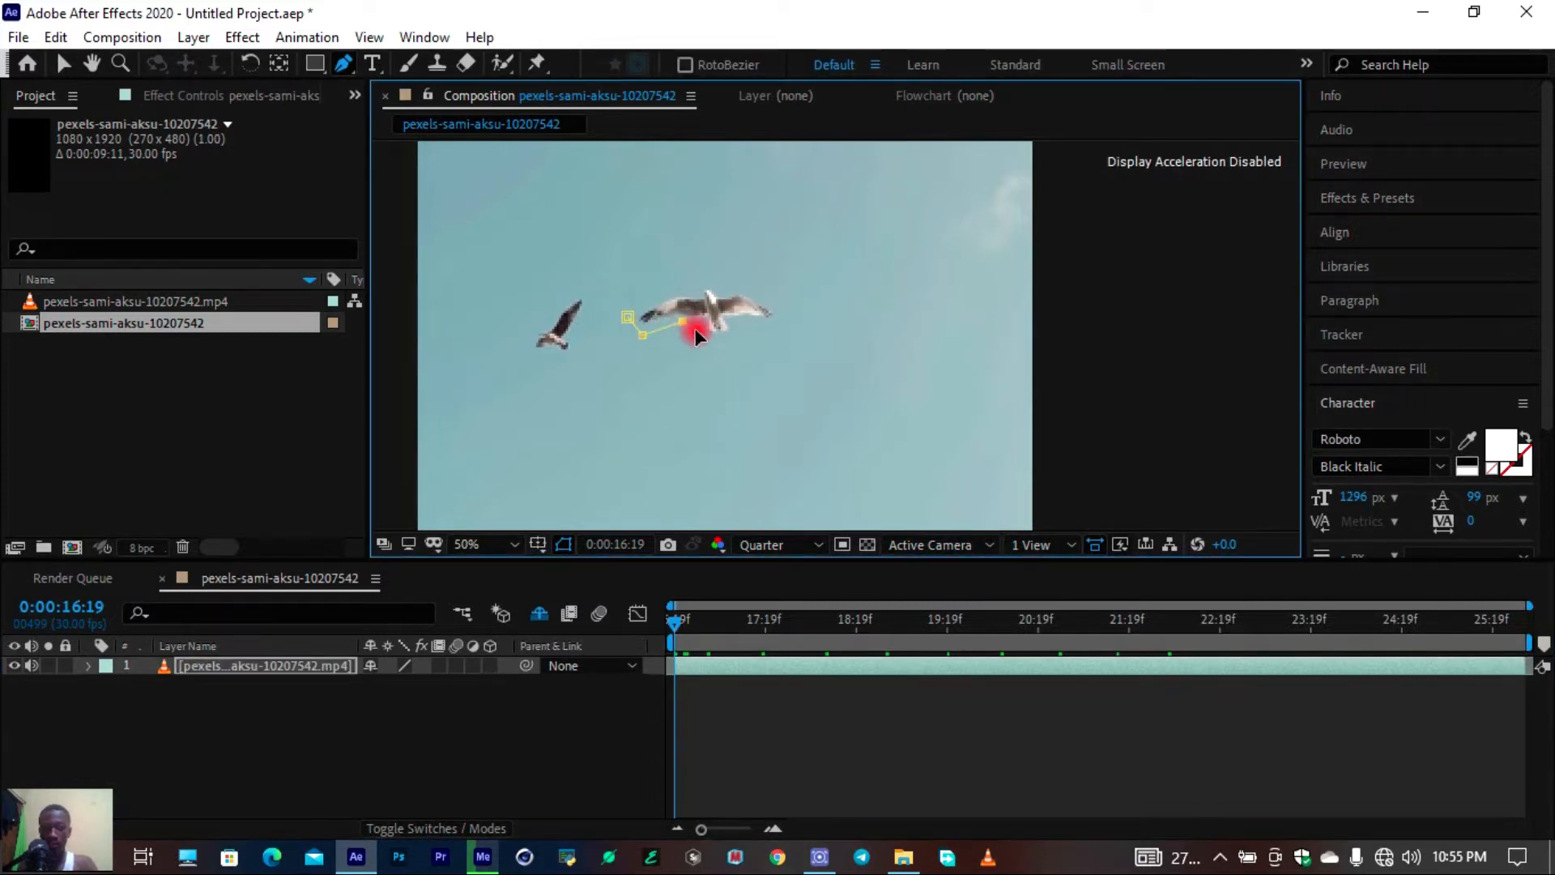
pyautogui.click(707, 336)
pyautogui.click(737, 338)
pyautogui.click(773, 325)
pyautogui.click(790, 310)
pyautogui.click(774, 287)
pyautogui.click(746, 278)
pyautogui.click(700, 278)
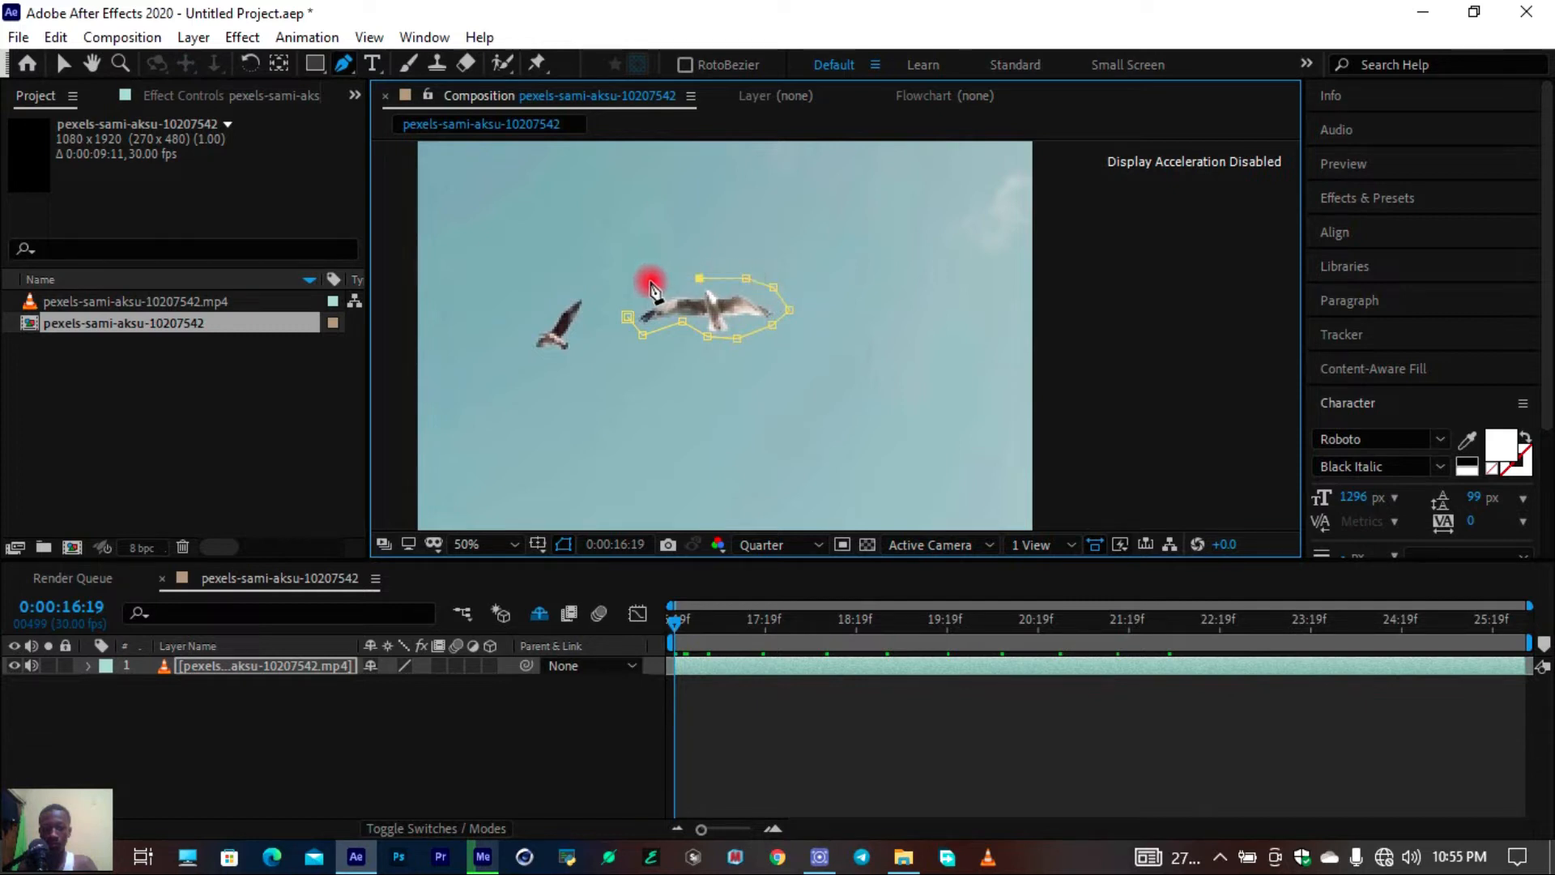
pyautogui.click(650, 280)
pyautogui.click(629, 319)
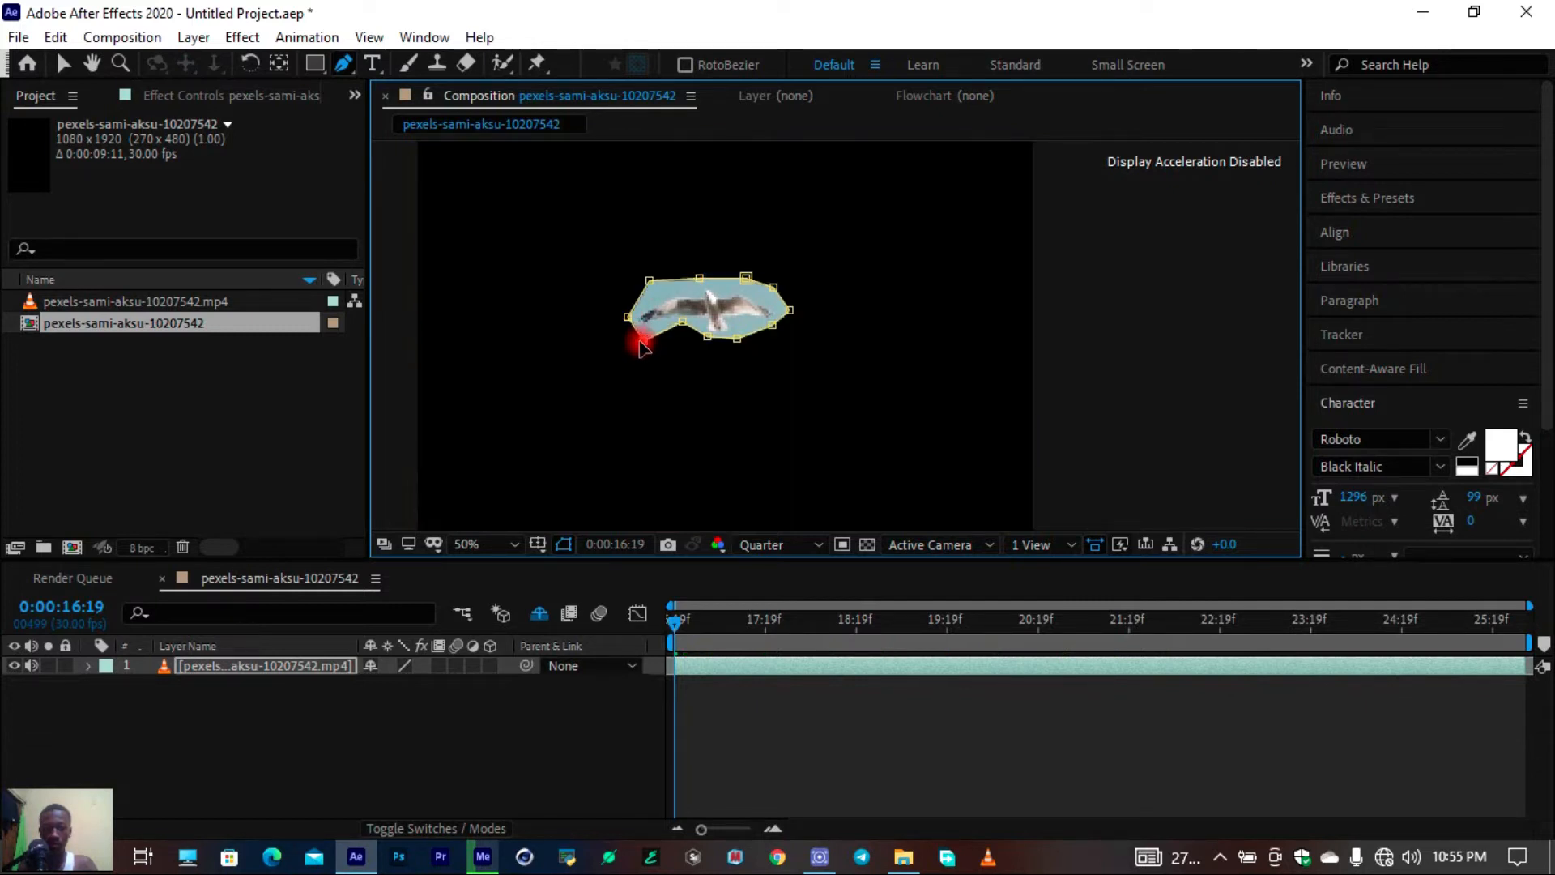
pyautogui.click(642, 341)
pyautogui.click(702, 342)
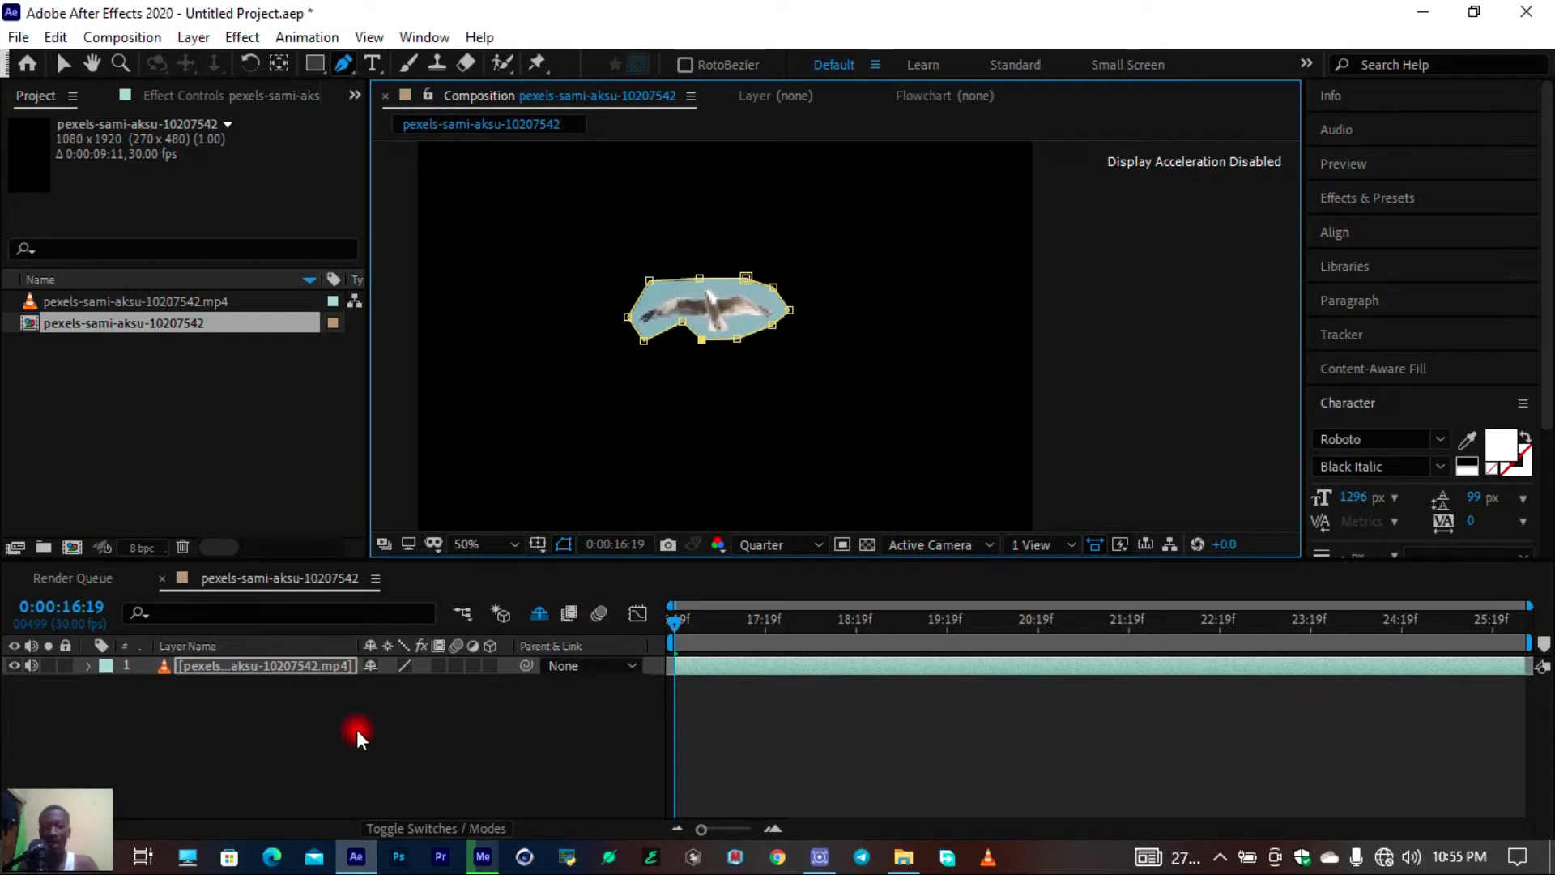
# Set the bird mask's mode to None and start keyframing its Mask Path at 0:00:16:19
pyautogui.click(87, 665)
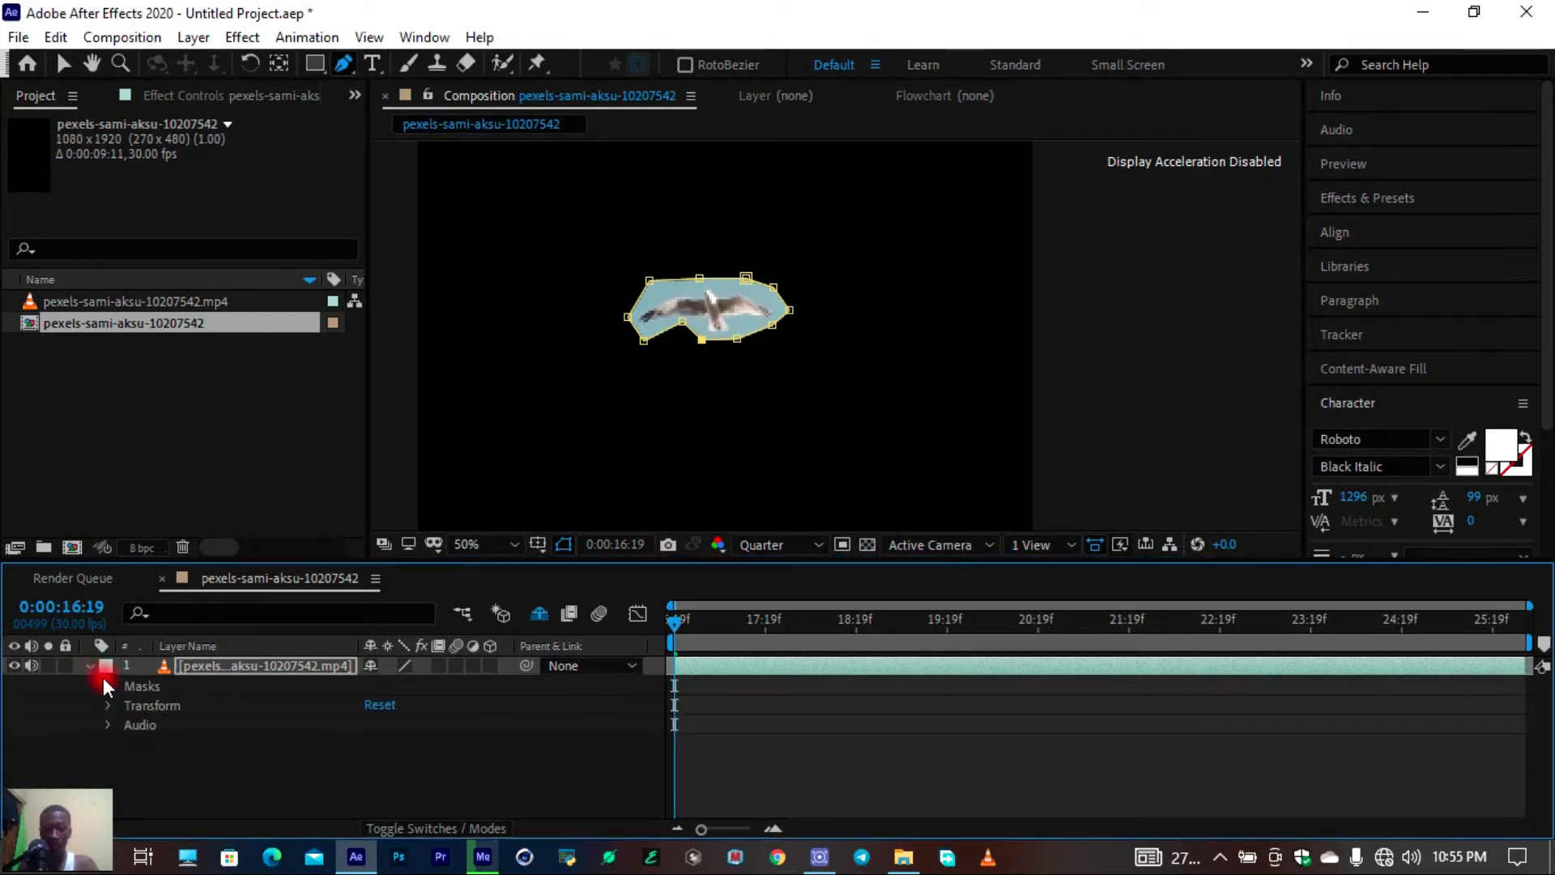
pyautogui.click(111, 686)
pyautogui.click(418, 706)
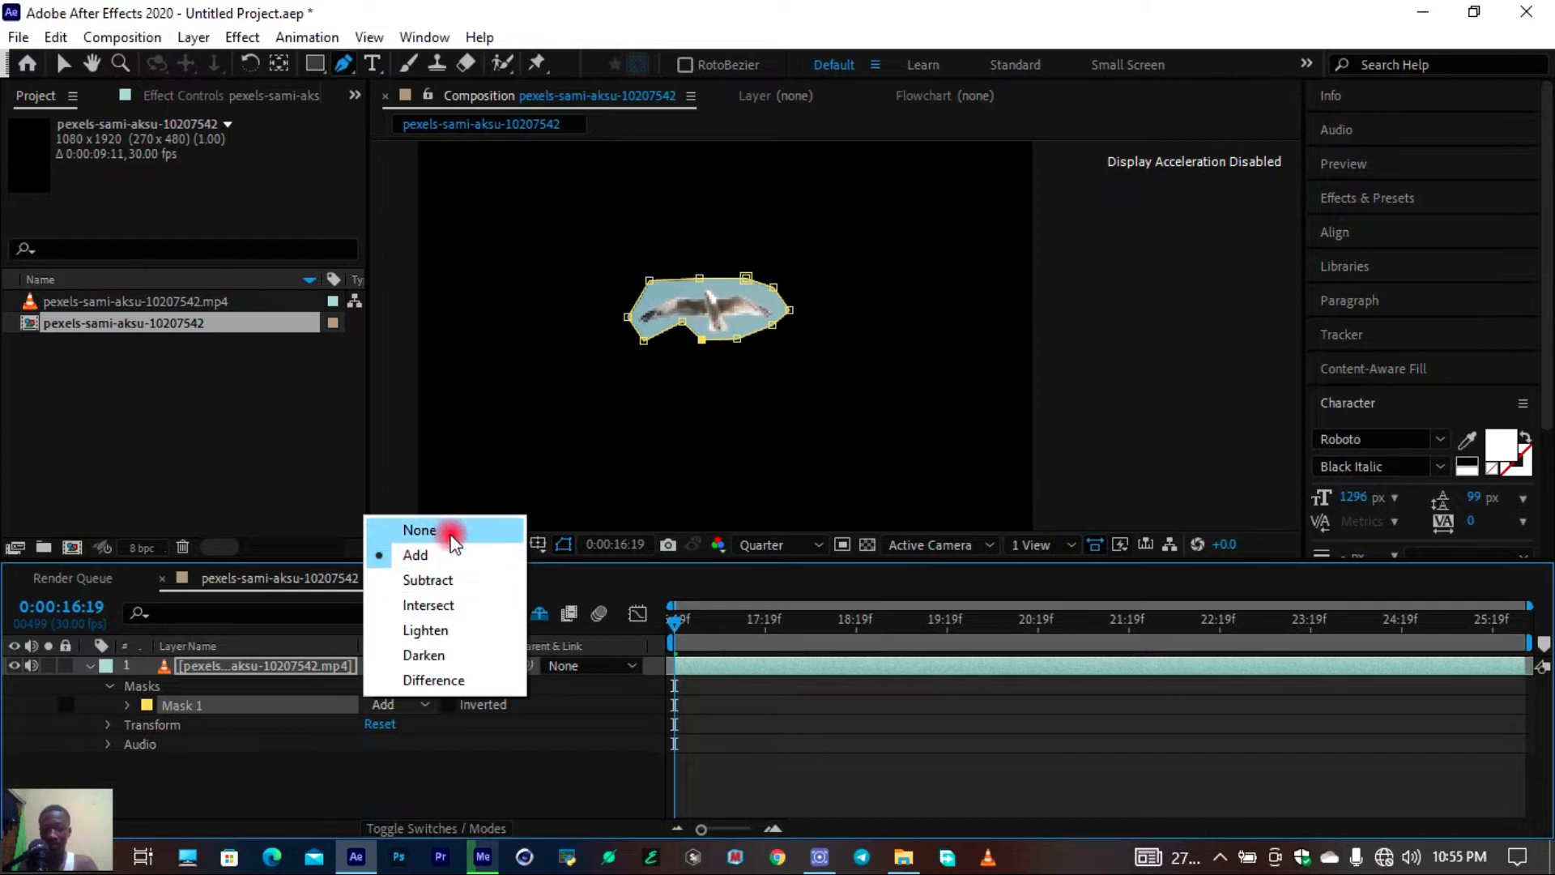
pyautogui.click(420, 530)
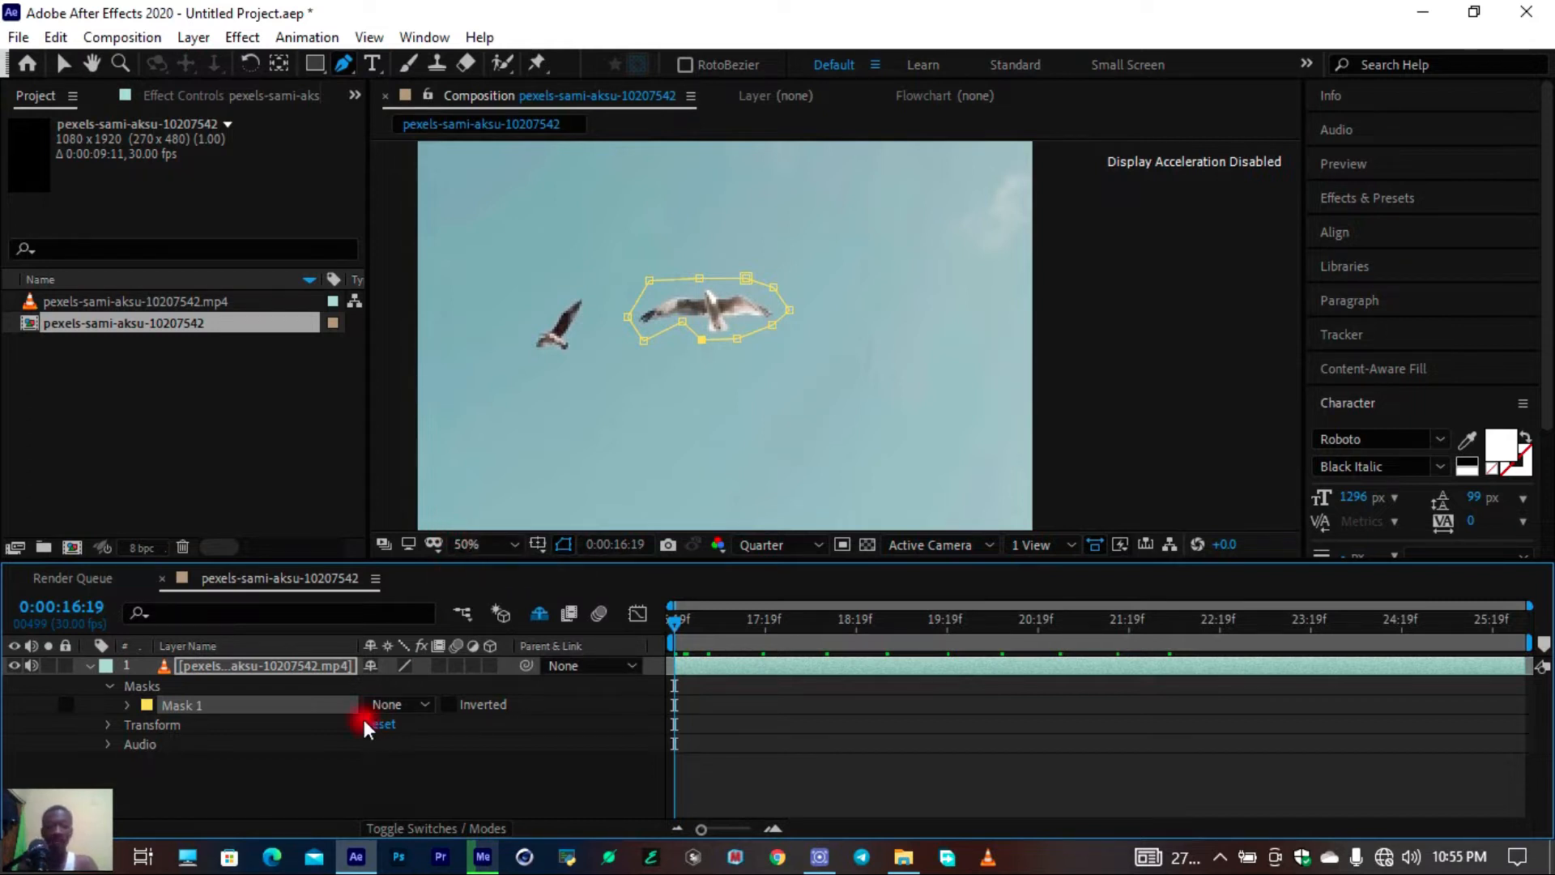
pyautogui.click(130, 706)
pyautogui.click(166, 724)
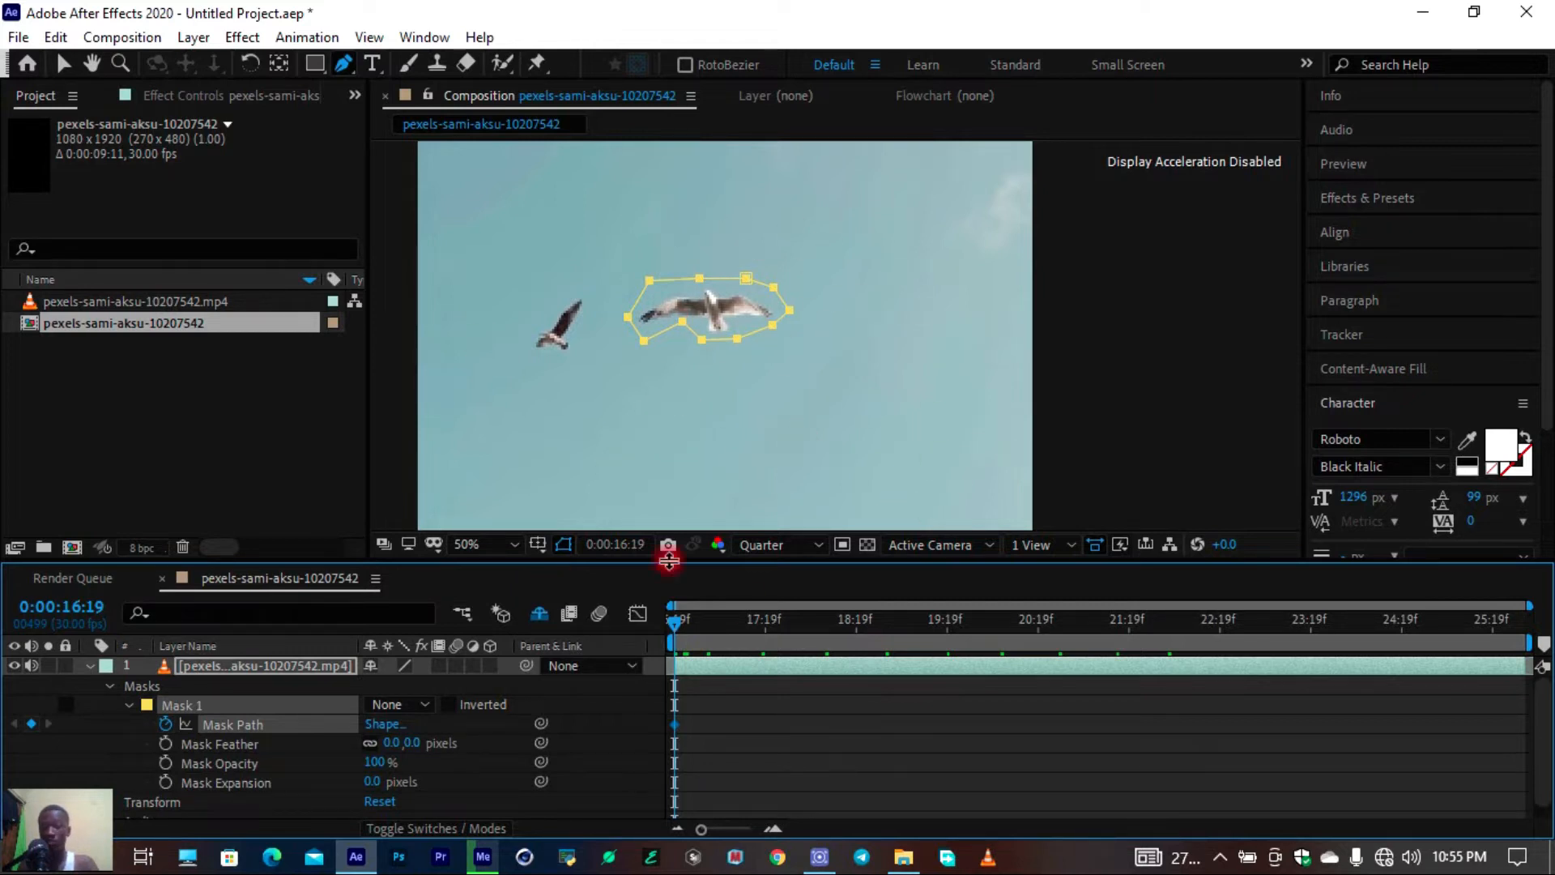
# At 0:00:17:07, move the whole mask onto the white bird's new position to add a Mask Path keyframe
pyautogui.scroll(-1, 847, 360)
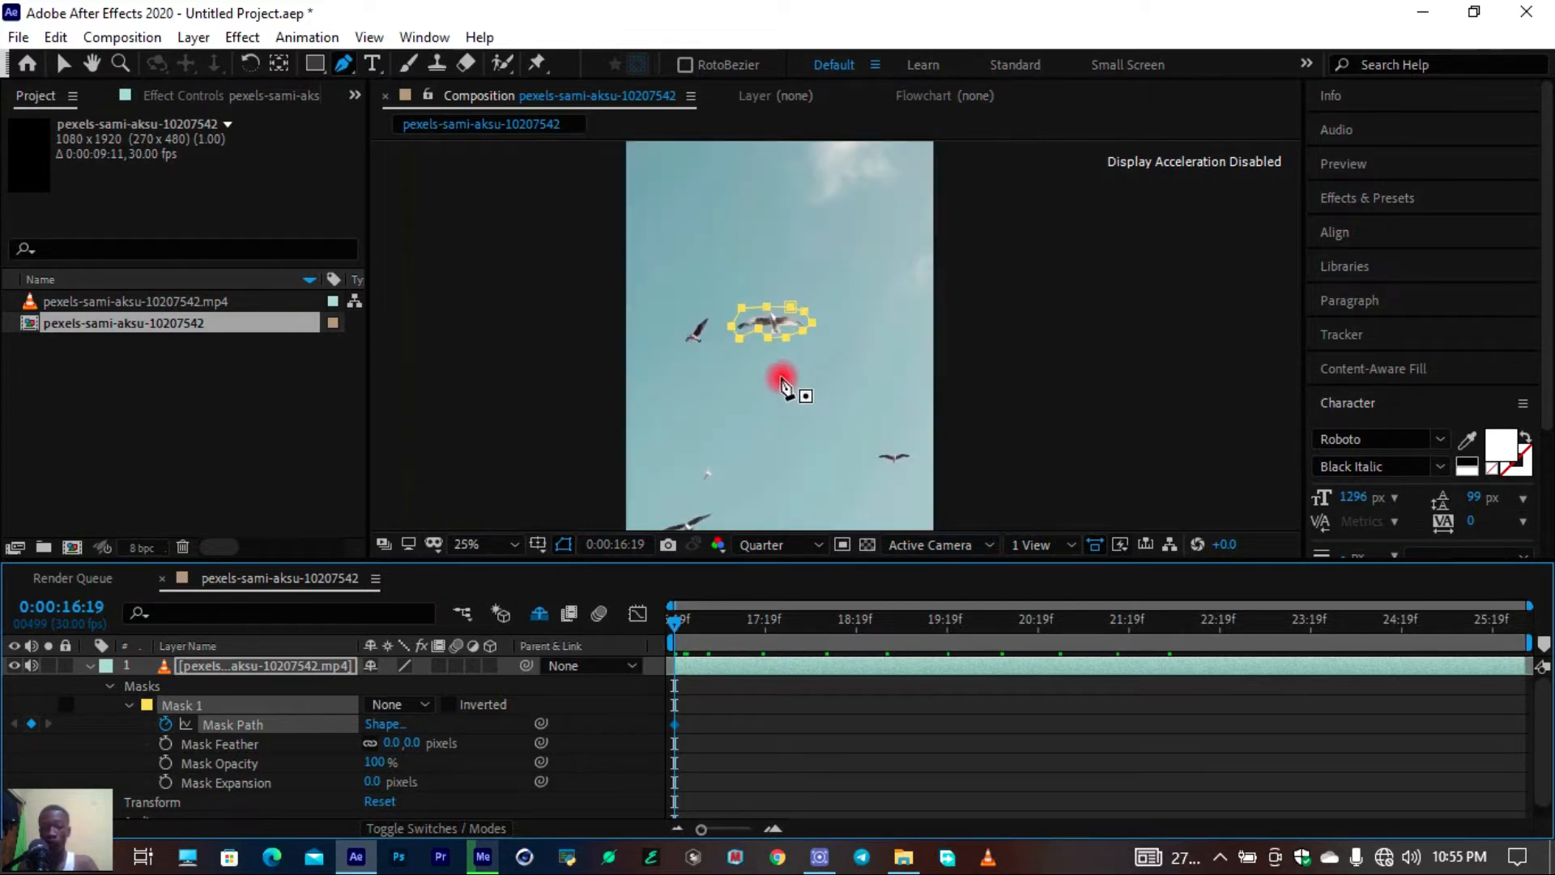
pyautogui.moveTo(679, 637); pyautogui.dragTo(730, 630)
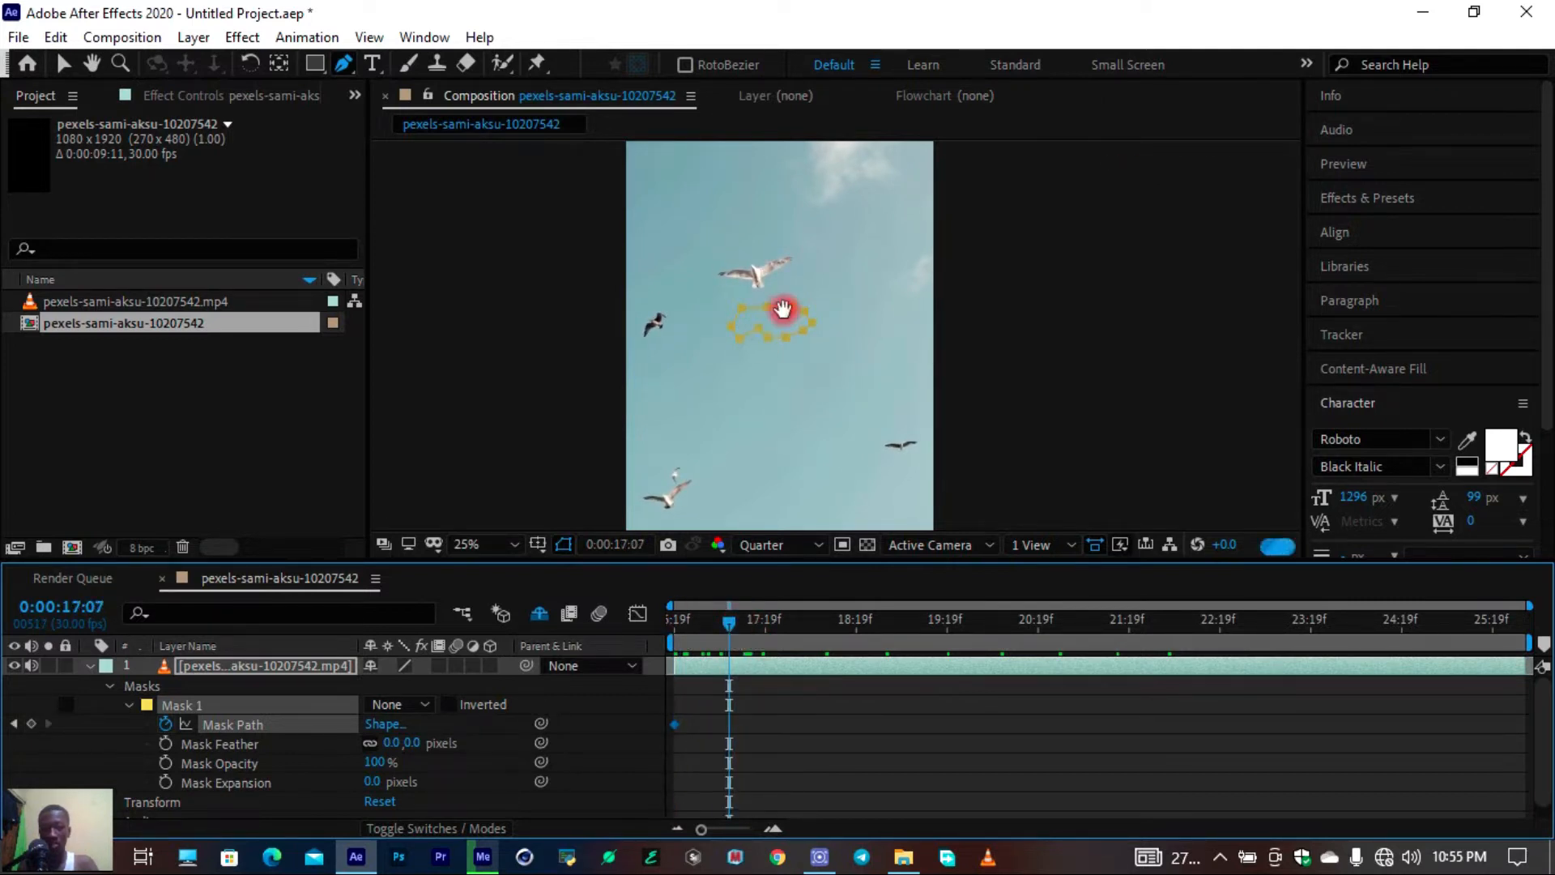
pyautogui.moveTo(773, 316); pyautogui.dragTo(831, 355)
pyautogui.press('v')
pyautogui.doubleClick(777, 347)
pyautogui.scroll(2, 784, 318)
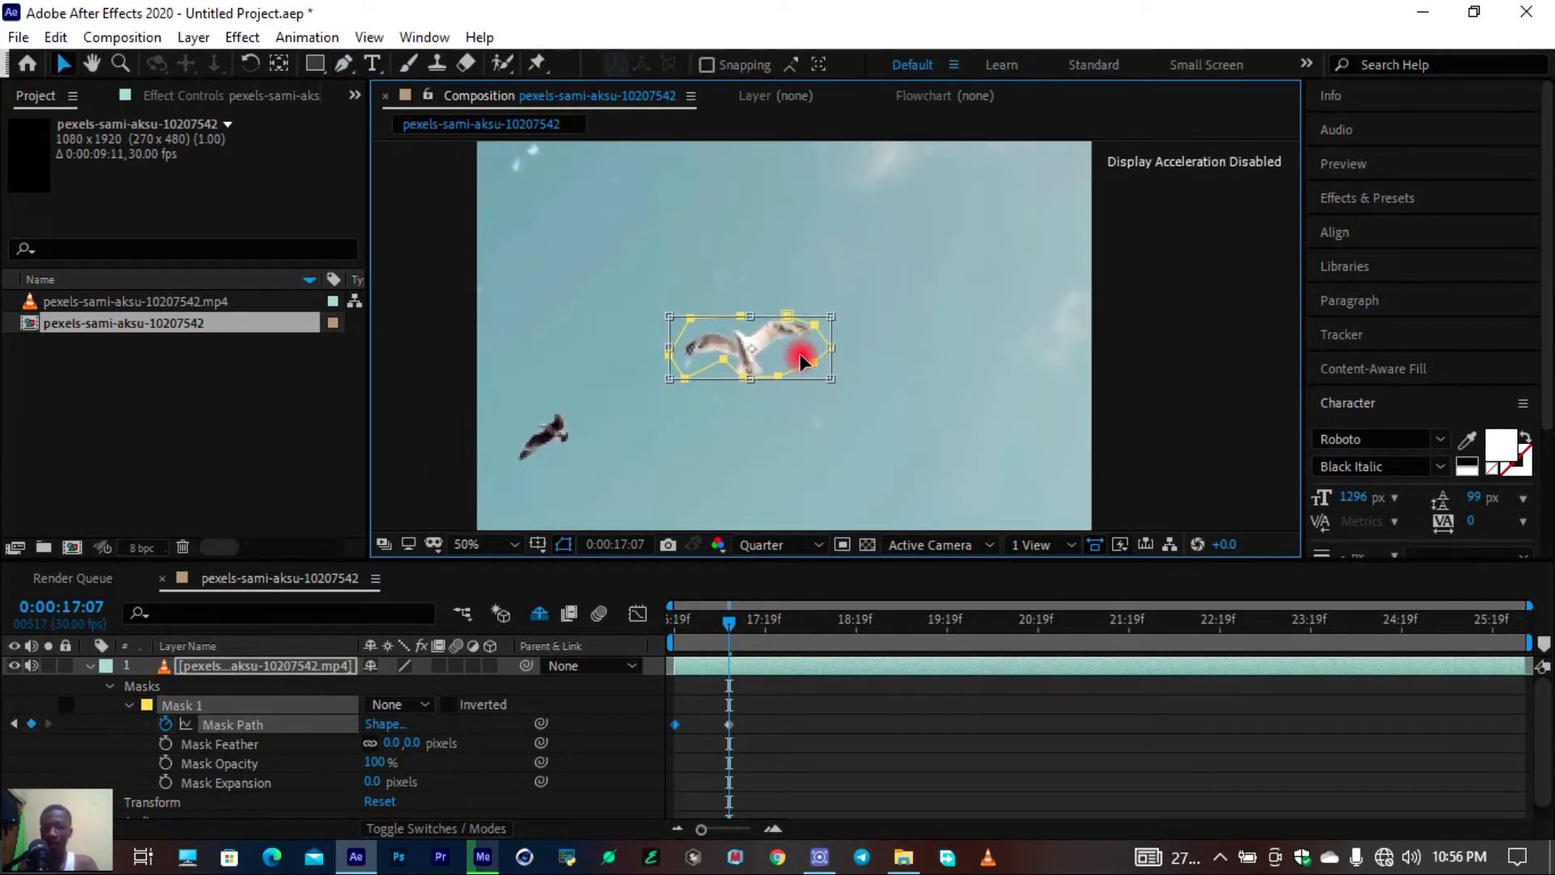
# Reshape the mask at 0:00:17:07 by shifting individual points outward so it encloses the bird's wings and tail with a margin
pyautogui.click(259, 743)
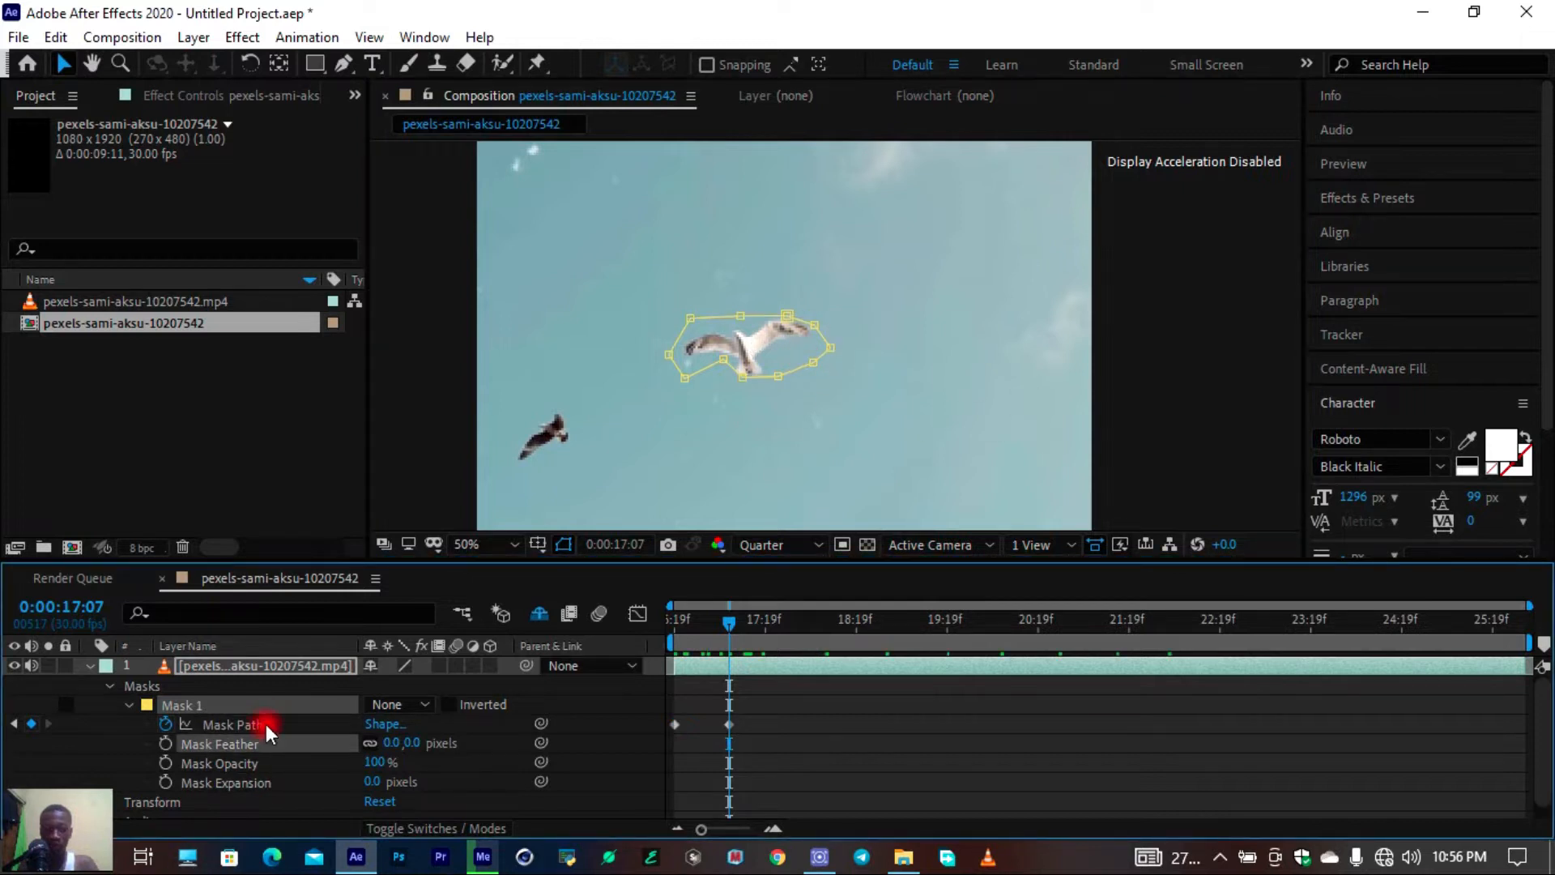
pyautogui.scroll(2, 809, 338)
pyautogui.click(808, 340)
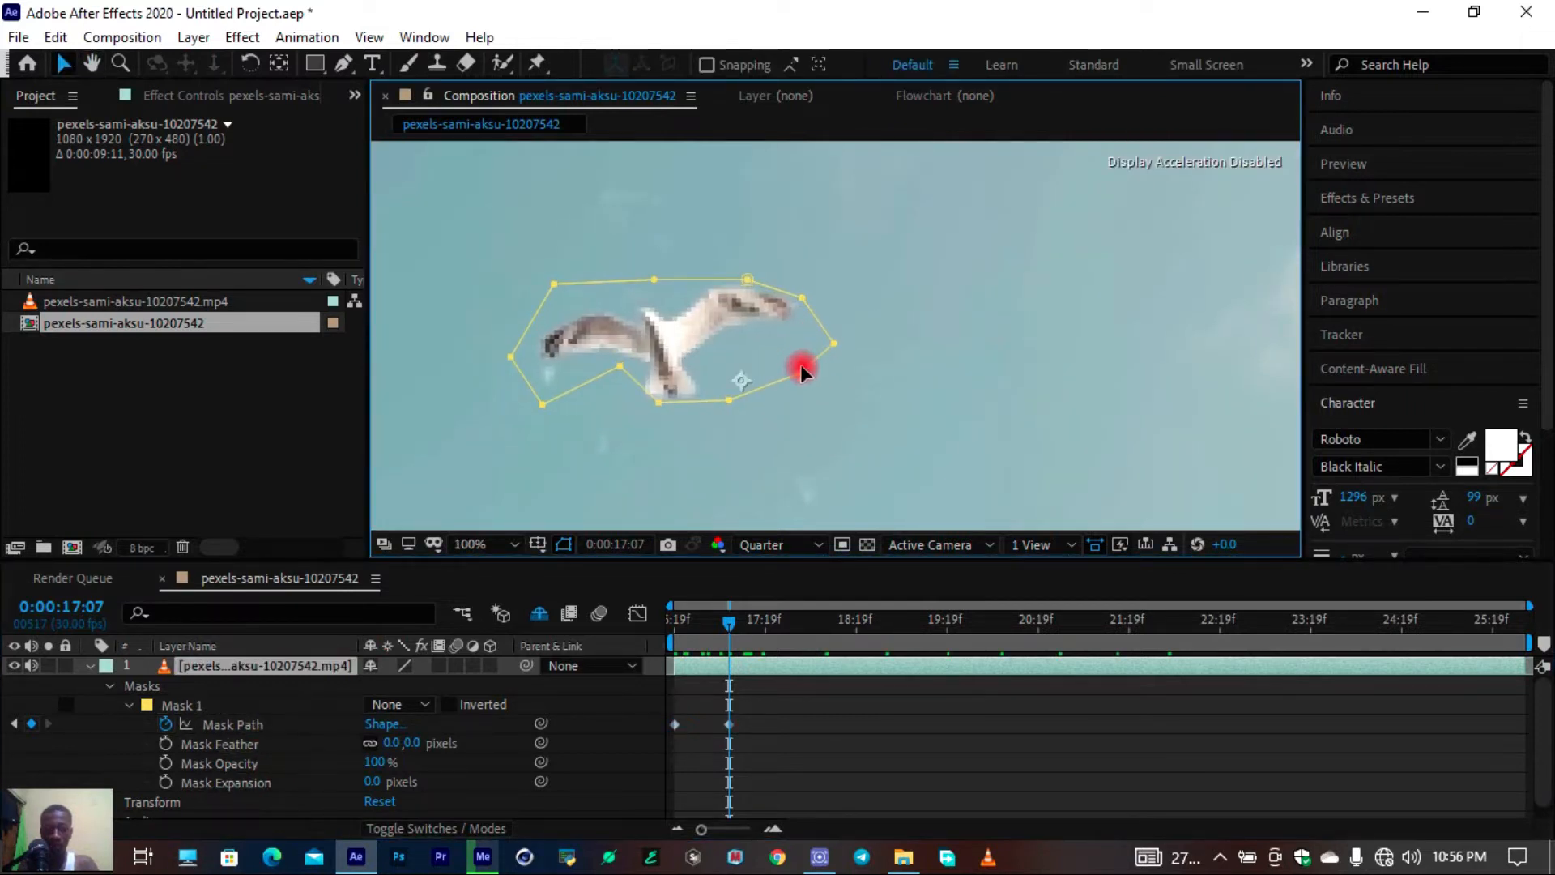
pyautogui.click(736, 390)
pyautogui.moveTo(658, 401); pyautogui.dragTo(645, 410)
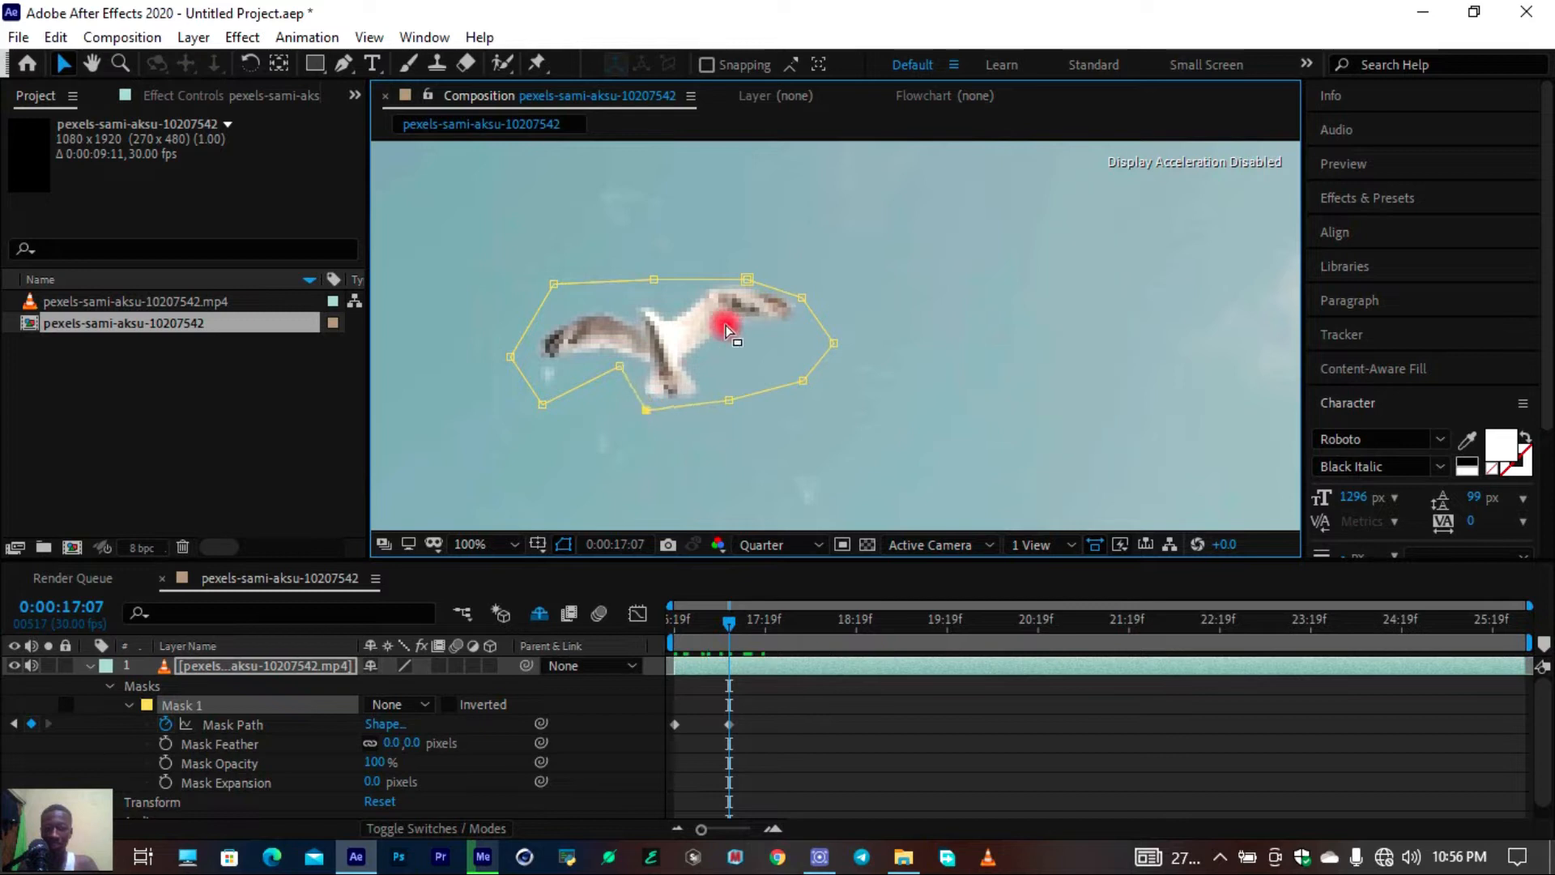
pyautogui.moveTo(746, 280)
pyautogui.mouseDown()
pyautogui.moveTo(815, 281)
pyautogui.moveTo(765, 262)
pyautogui.mouseUp()
pyautogui.moveTo(619, 366); pyautogui.dragTo(613, 382)
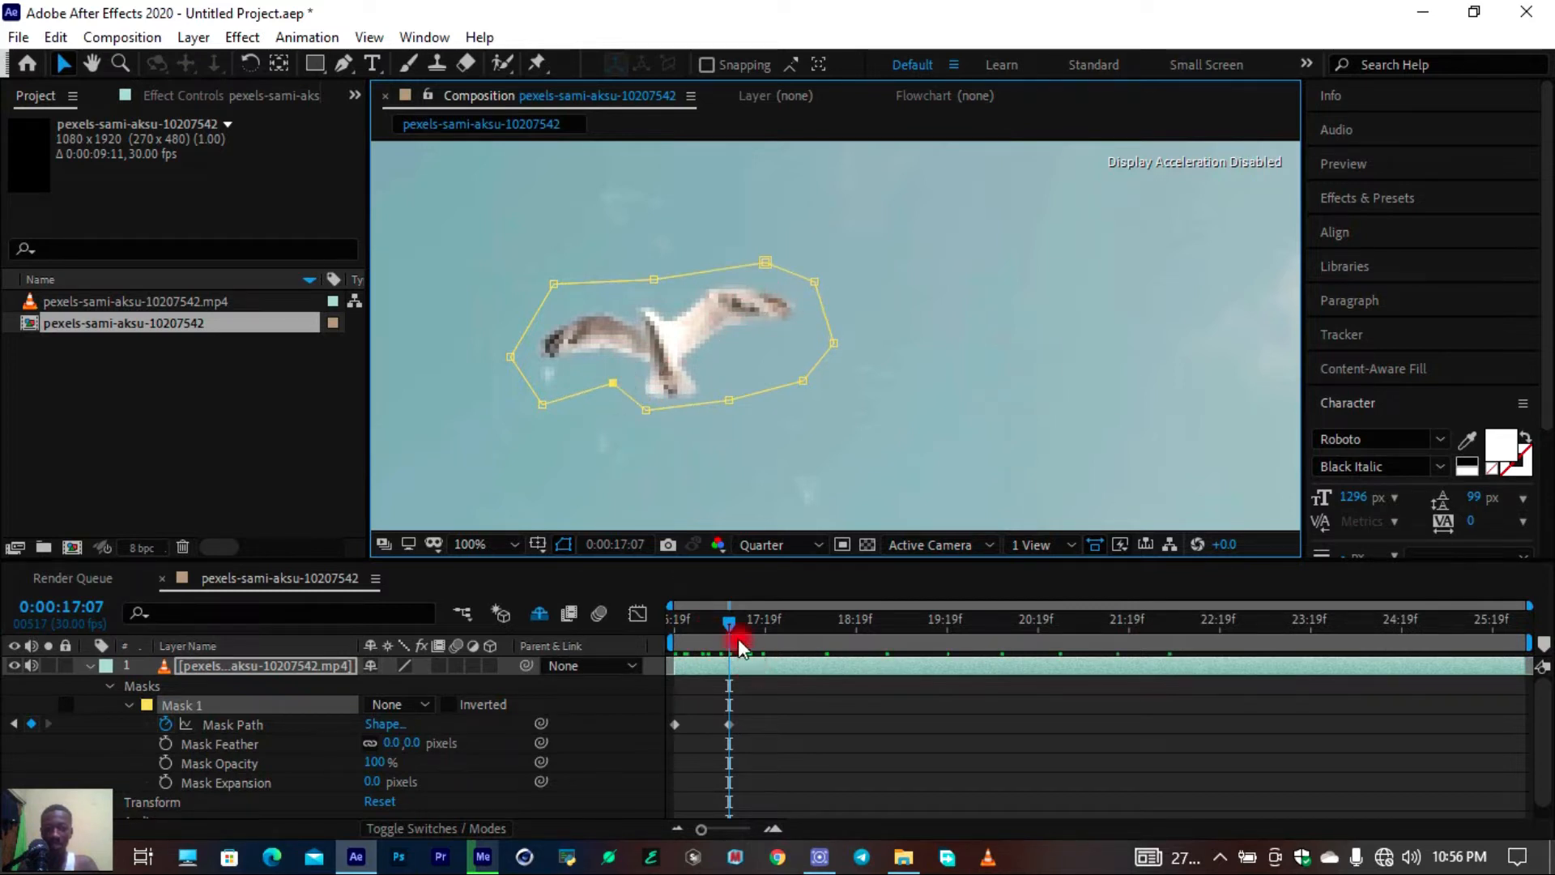
# At 0:00:18:02, move the whole mask onto the white bird's new position to add a Mask Path keyframe
pyautogui.moveTo(733, 624); pyautogui.dragTo(810, 629)
pyautogui.press('space')
pyautogui.moveTo(705, 307); pyautogui.dragTo(739, 305)
pyautogui.doubleClick(923, 348)
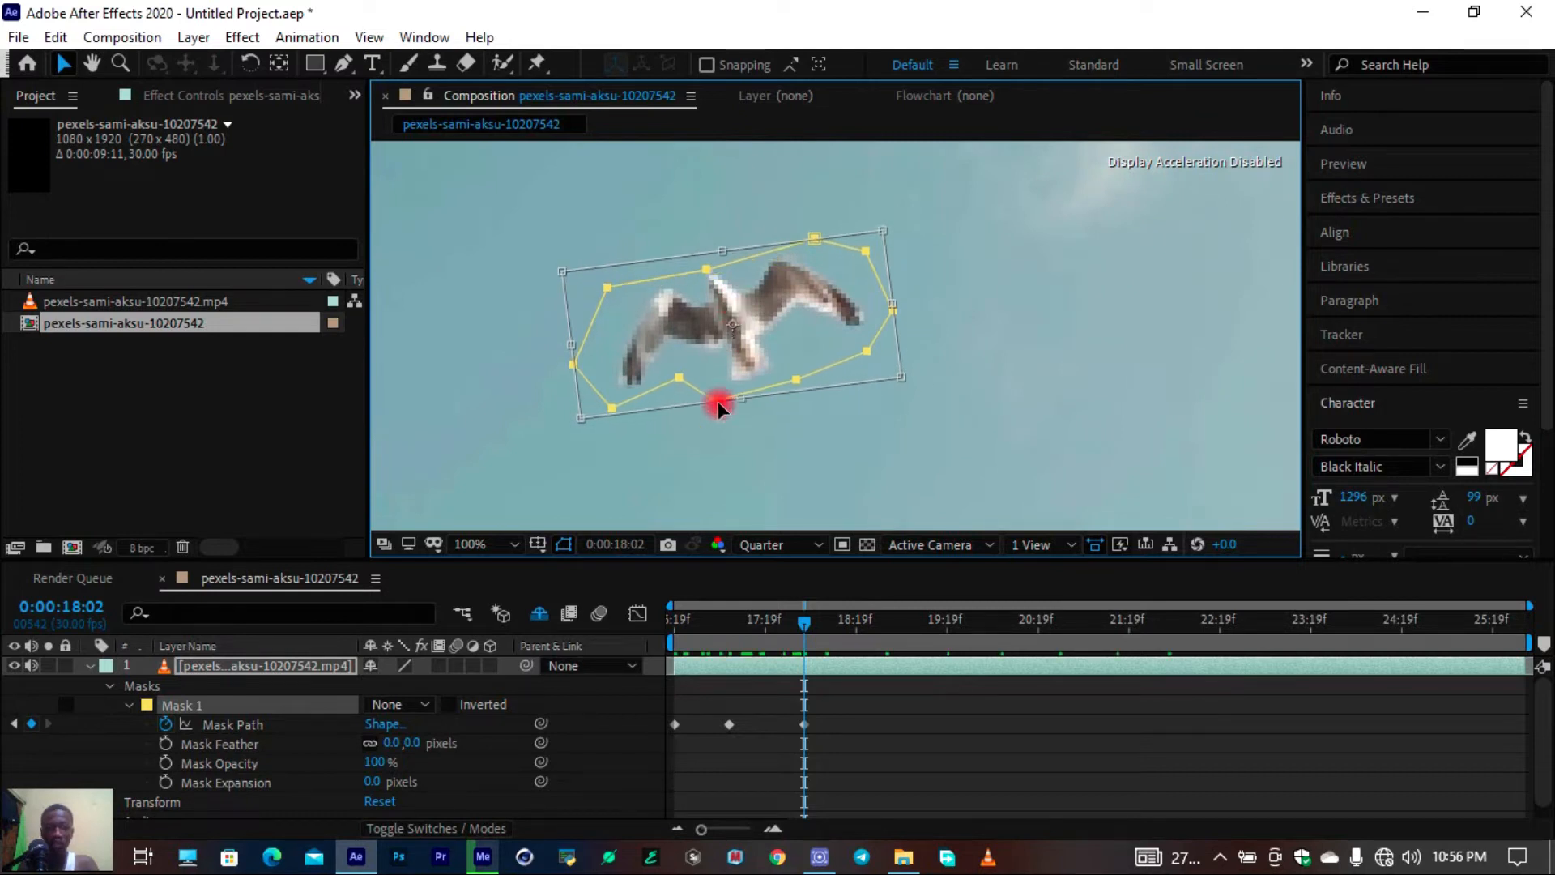
# Fine-tune individual mask points at 0:00:18:02, shifting those above the bird's head and below its wings slightly outward
pyautogui.click(291, 744)
pyautogui.click(212, 695)
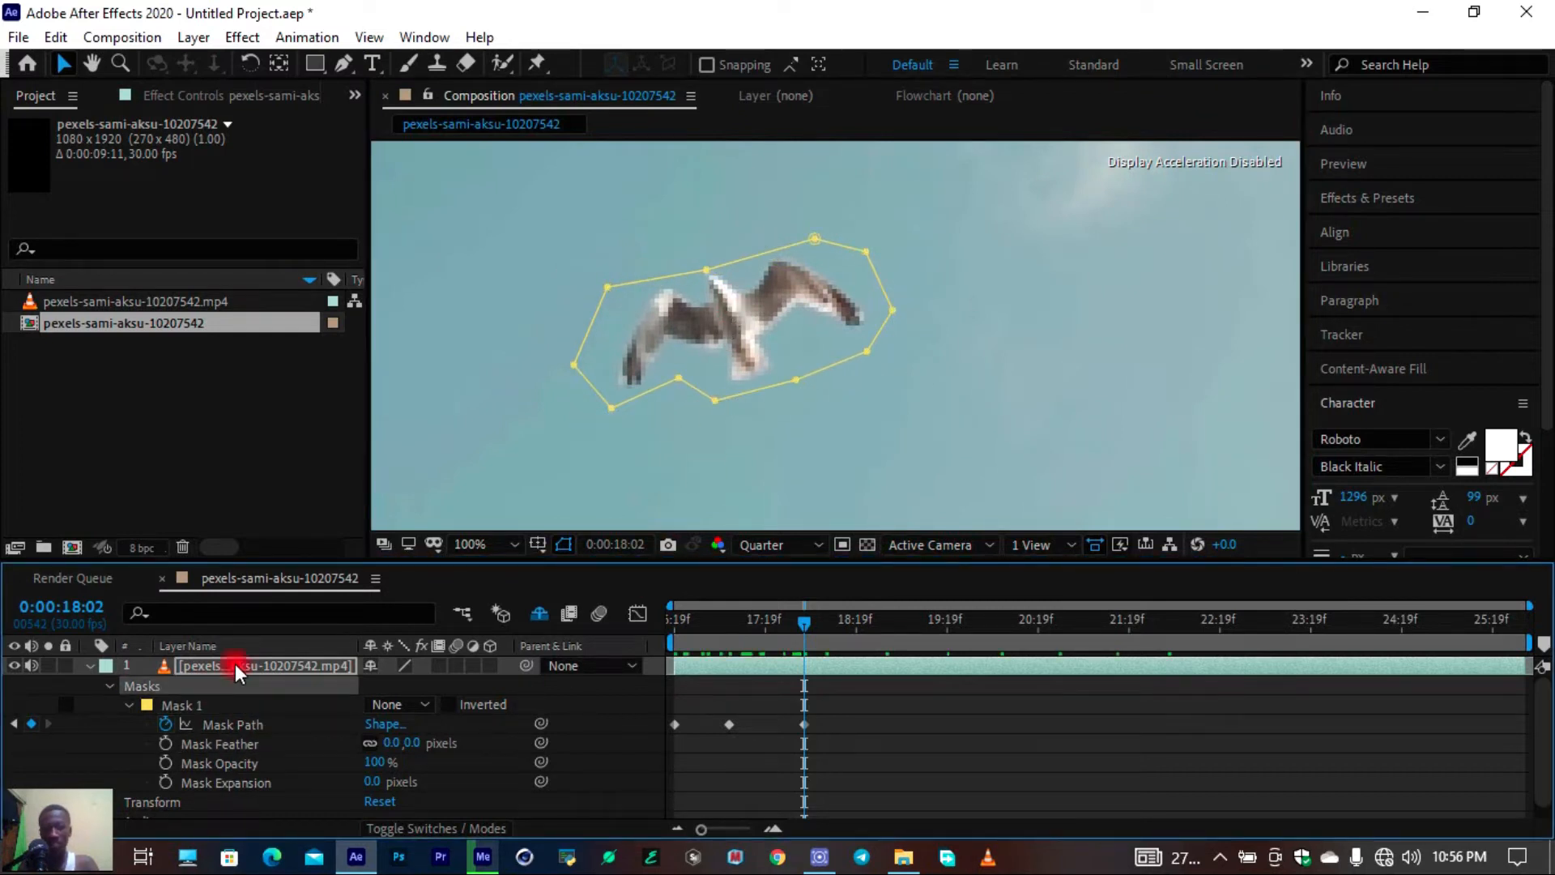
pyautogui.click(794, 309)
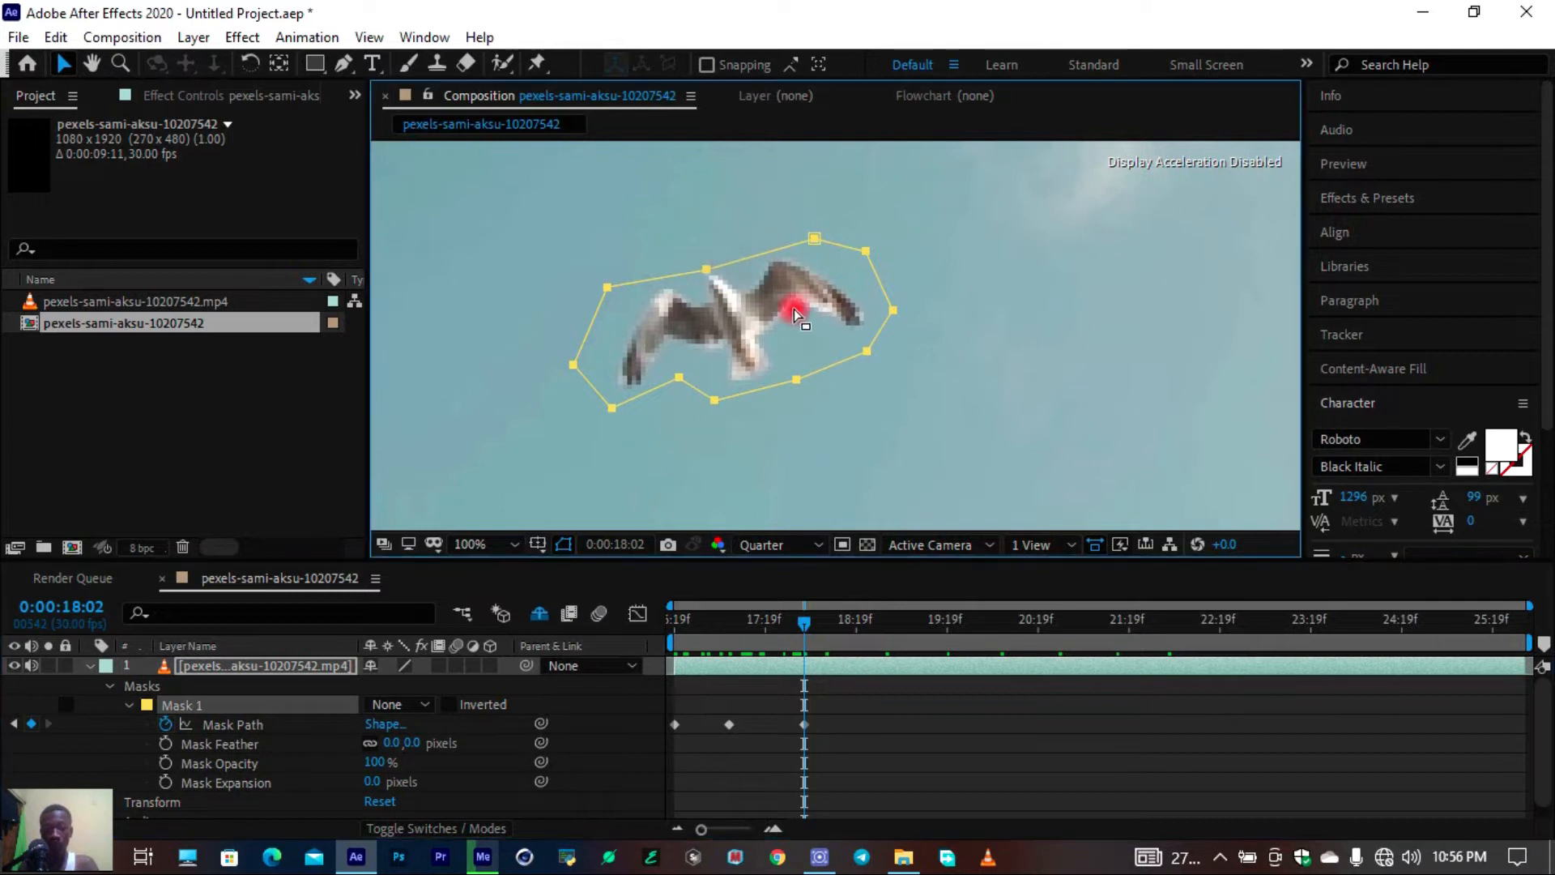
pyautogui.moveTo(707, 269); pyautogui.dragTo(704, 257)
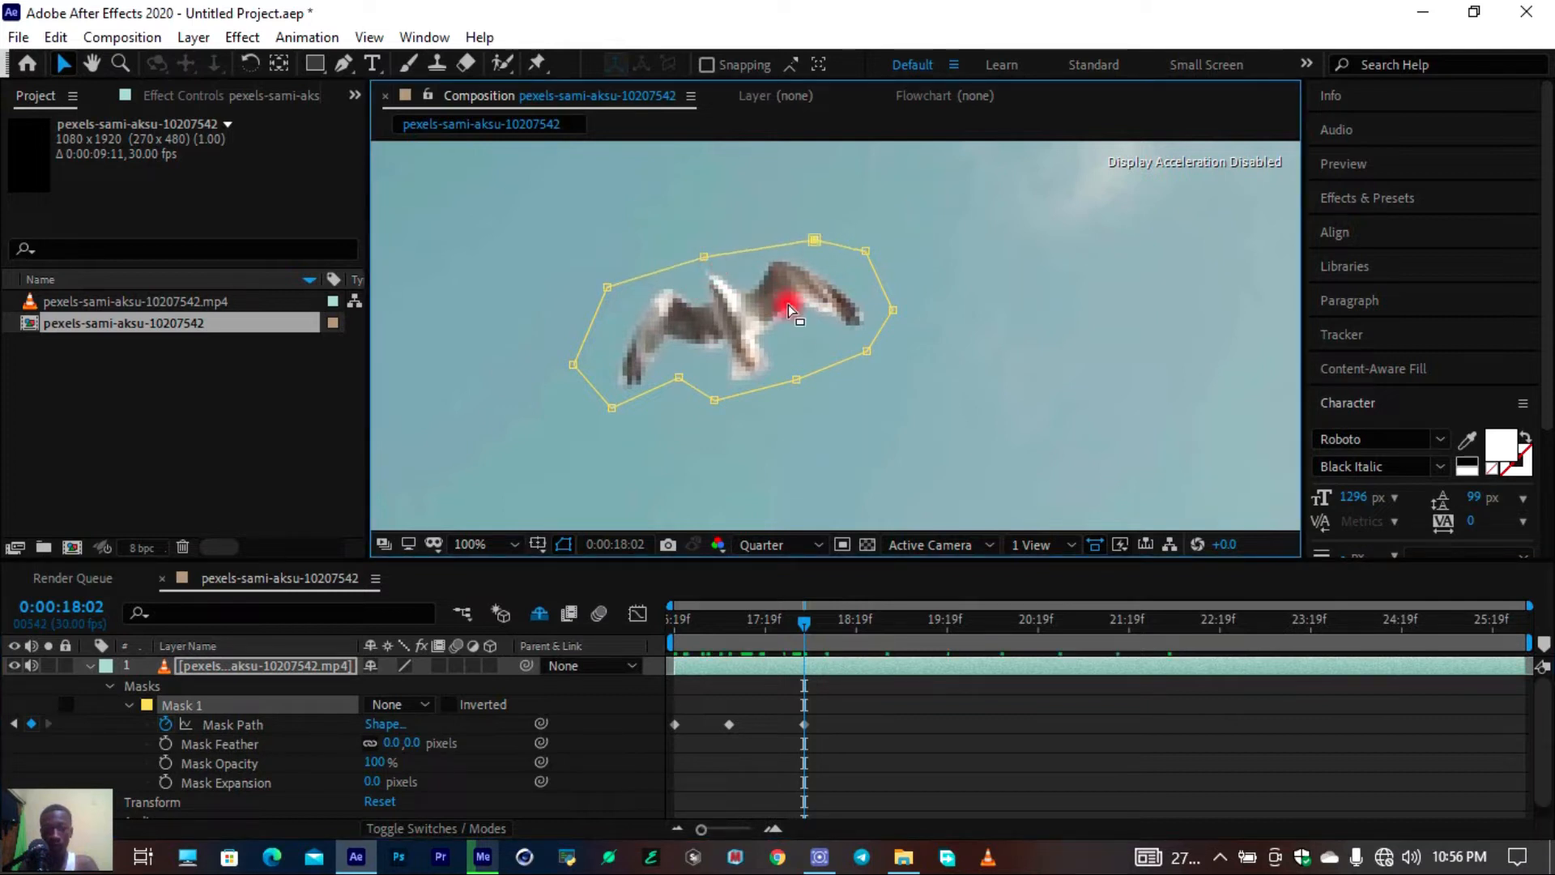
pyautogui.moveTo(867, 351); pyautogui.dragTo(865, 356)
pyautogui.moveTo(679, 377); pyautogui.dragTo(684, 382)
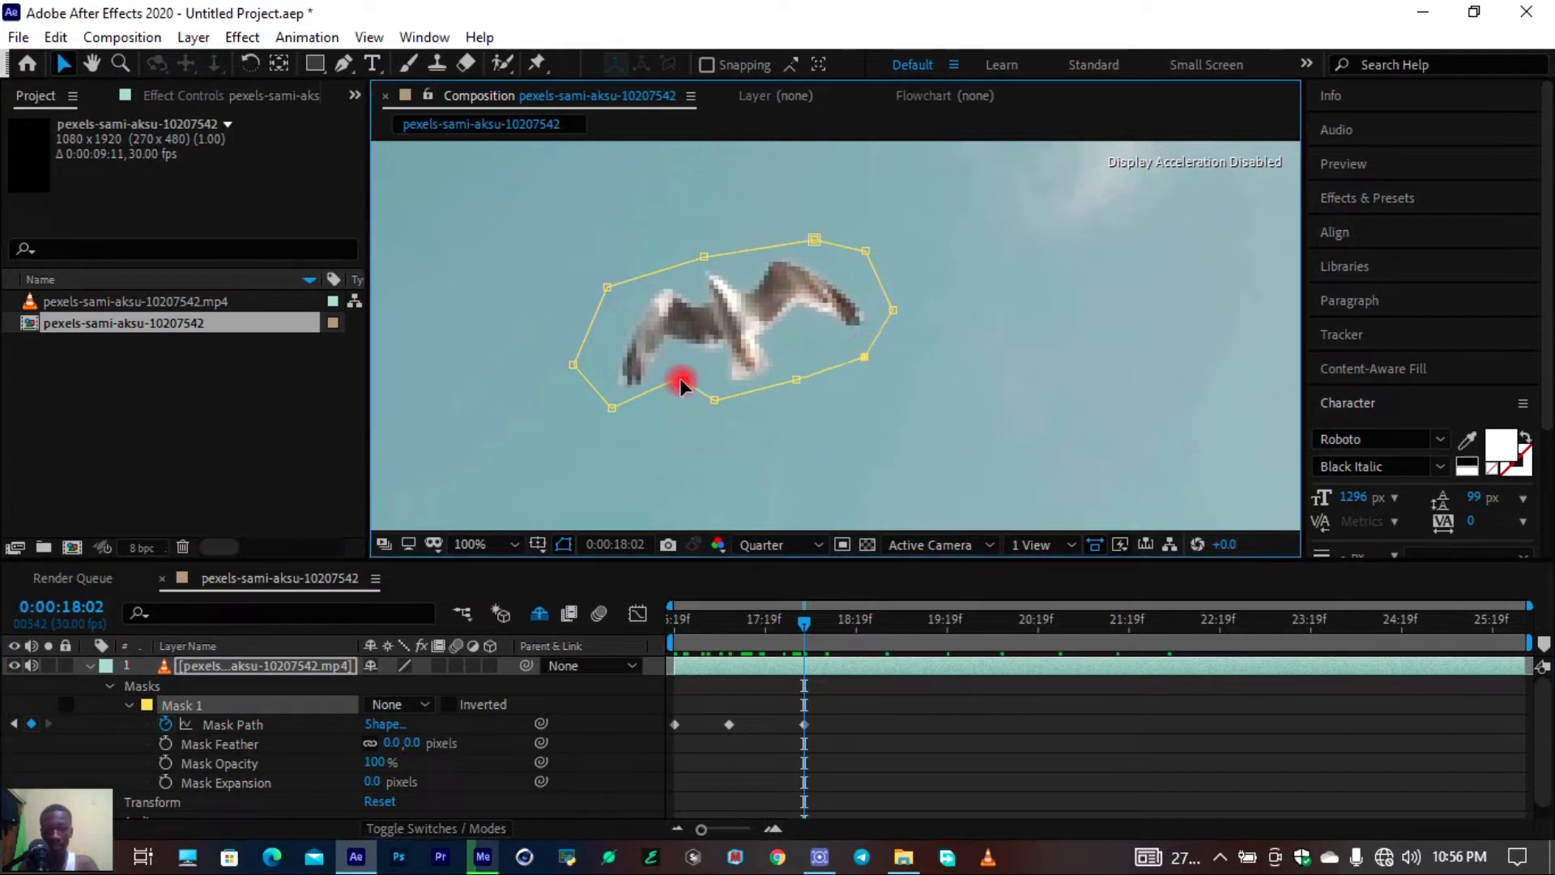
# Add a Mask Path keyframe at 0:00:18:29 by moving the entire mask over the bird's body
pyautogui.moveTo(820, 624); pyautogui.dragTo(887, 628)
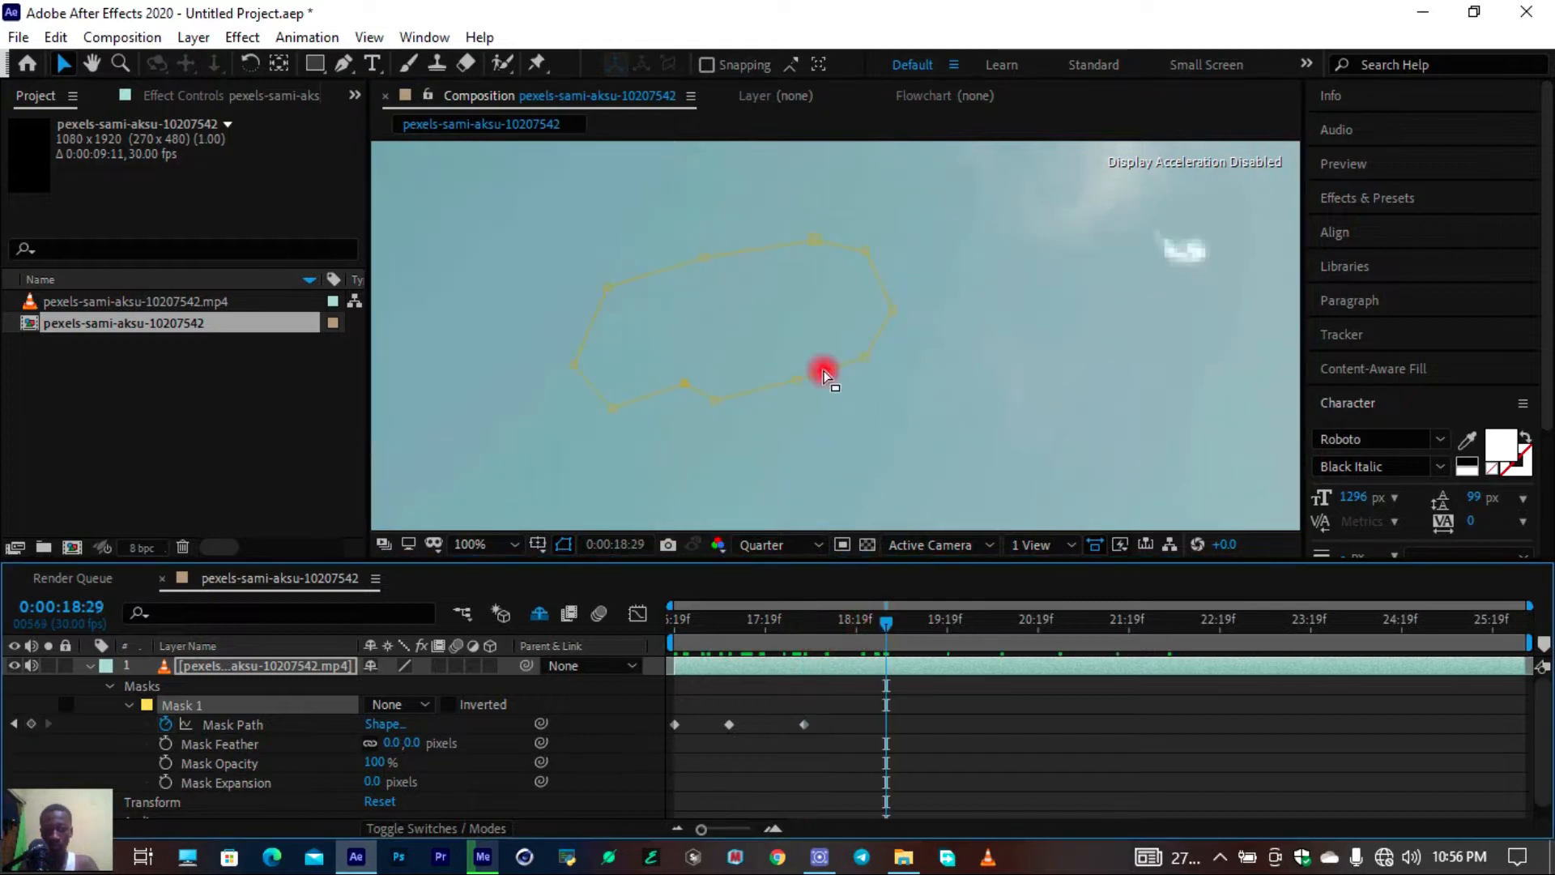
pyautogui.moveTo(780, 218); pyautogui.dragTo(722, 330)
pyautogui.doubleClick(894, 408)
pyautogui.click(236, 725)
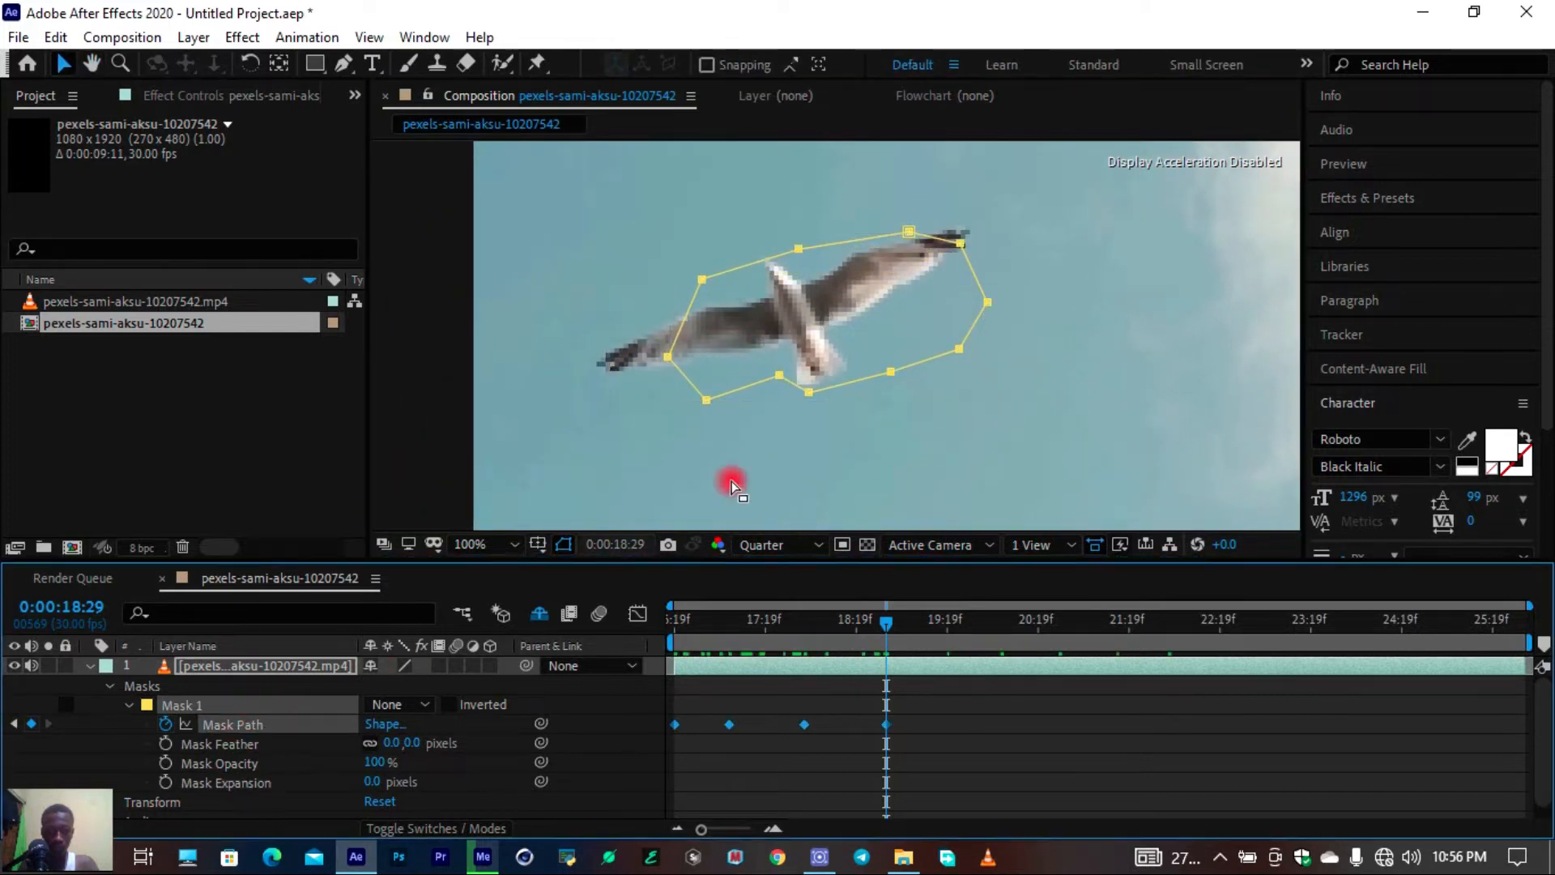
# Reshape the mask at 0:00:18:29 point by point so it encloses both outstretched wingtips, the head and the tail
pyautogui.click(798, 242)
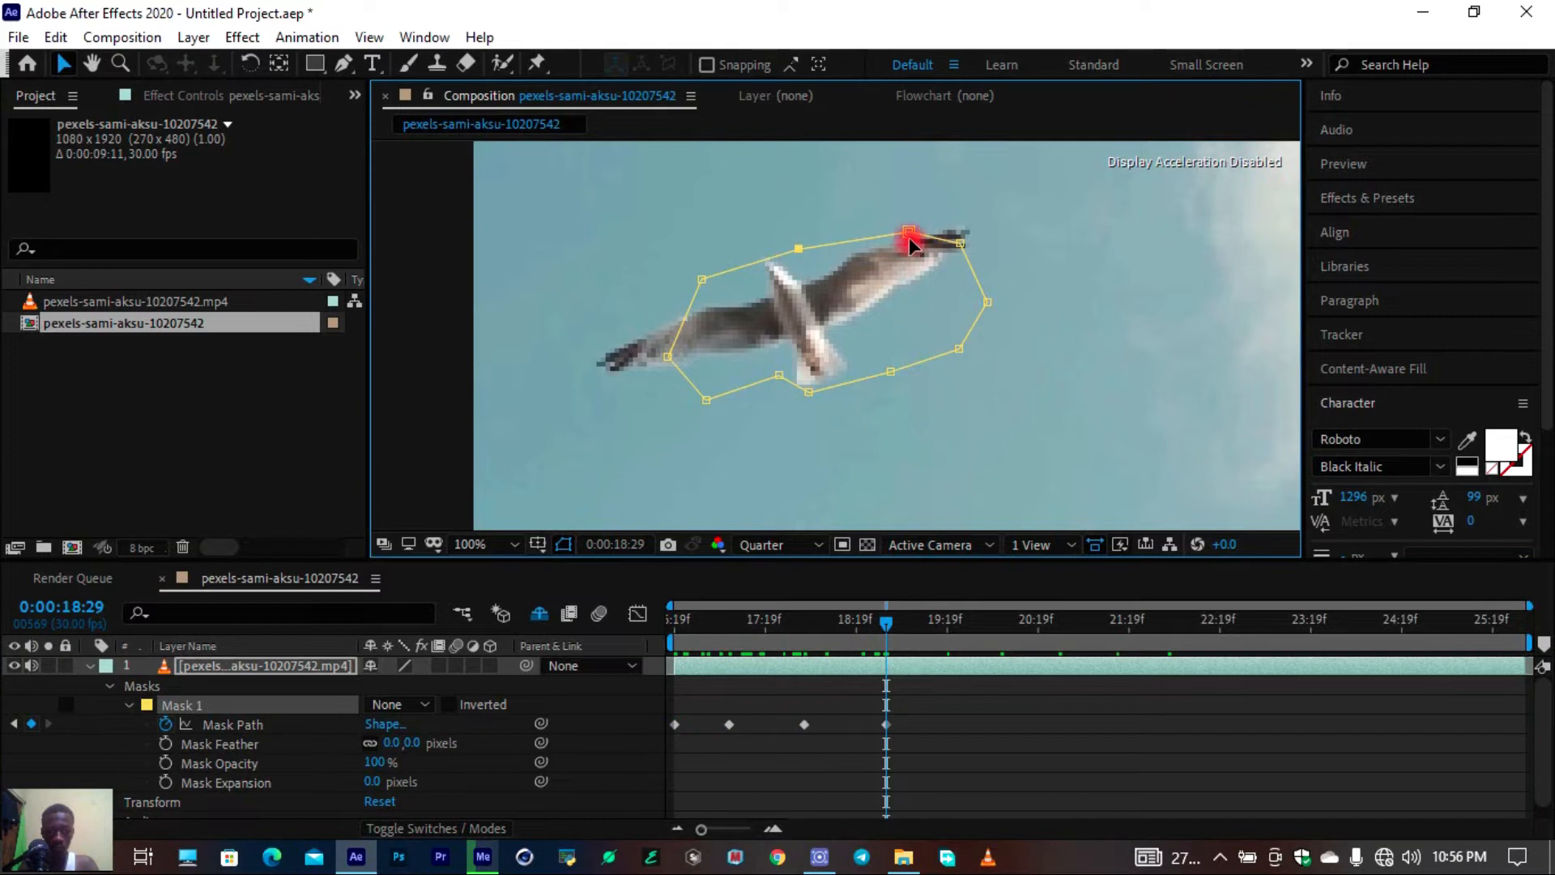
pyautogui.moveTo(909, 234); pyautogui.dragTo(995, 225)
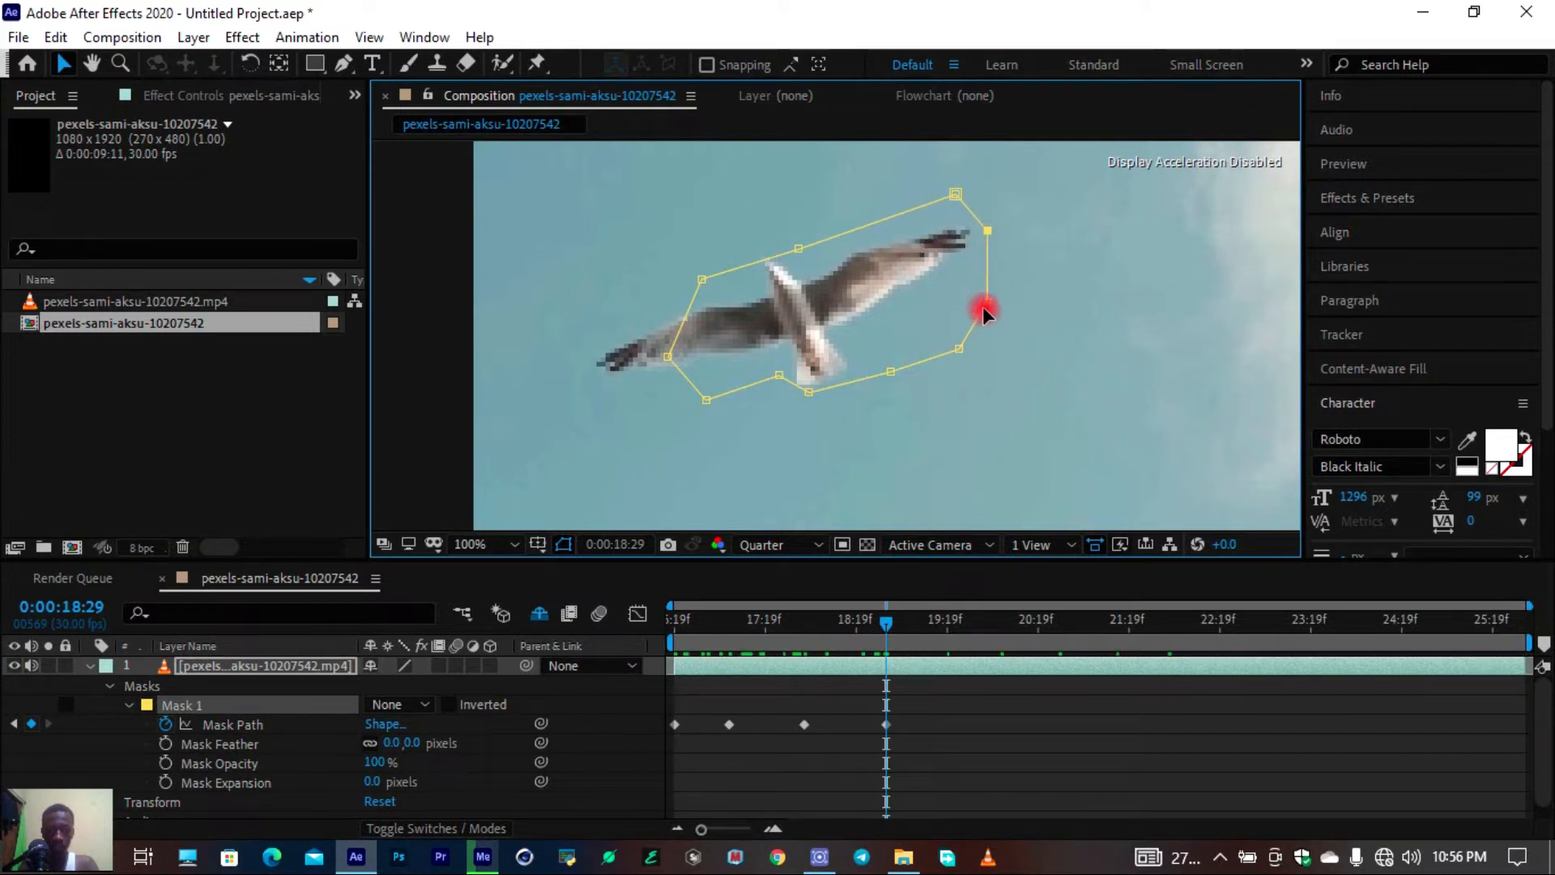
pyautogui.moveTo(987, 302); pyautogui.dragTo(971, 273)
pyautogui.moveTo(959, 348); pyautogui.dragTo(918, 335)
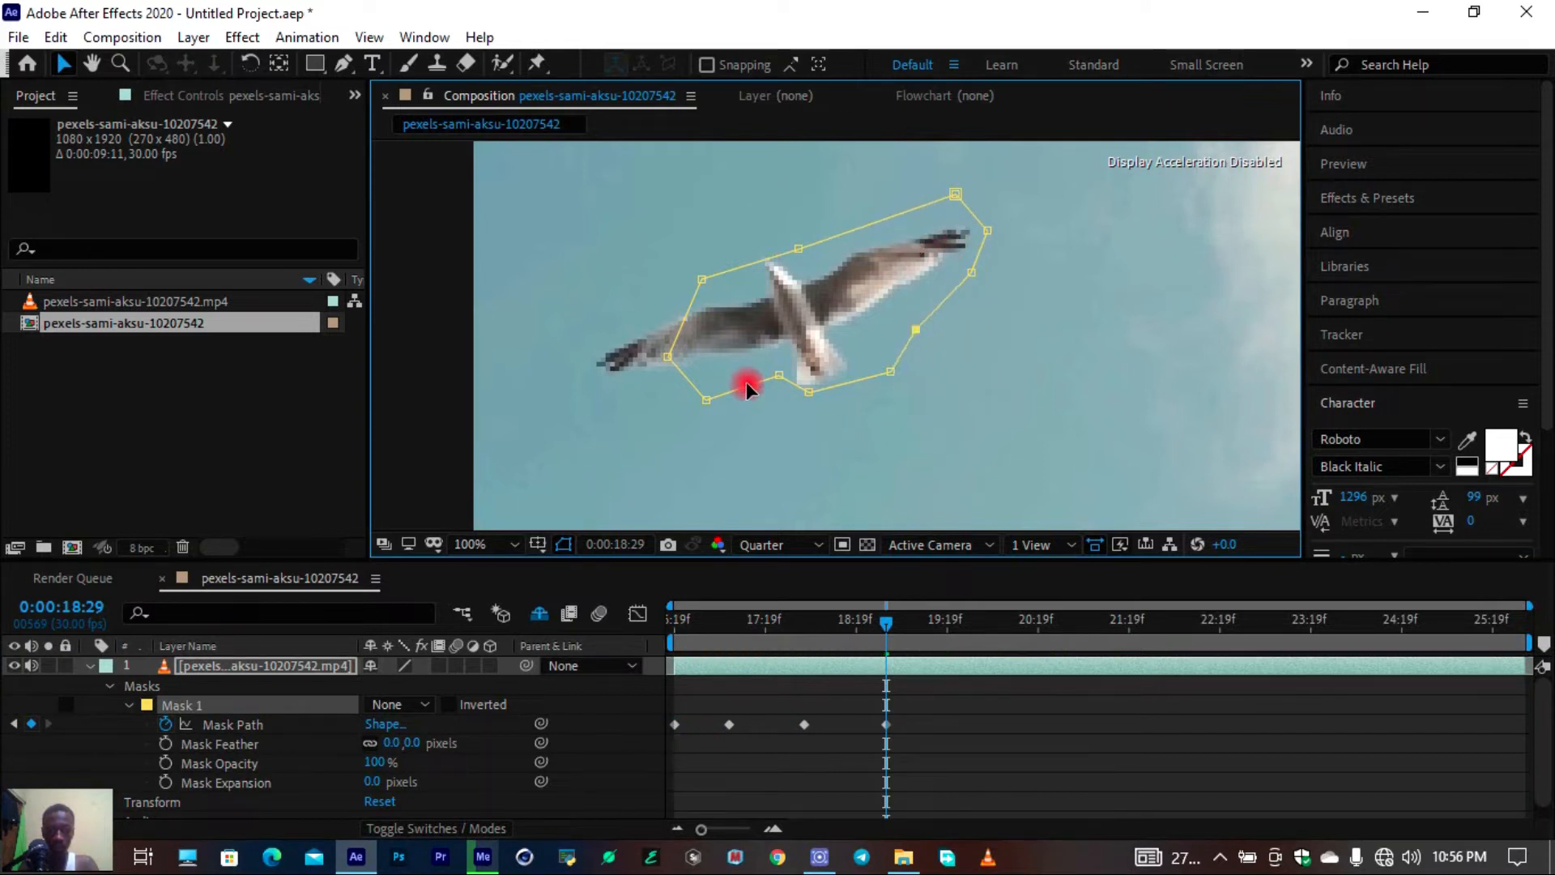
pyautogui.moveTo(779, 376); pyautogui.dragTo(765, 384)
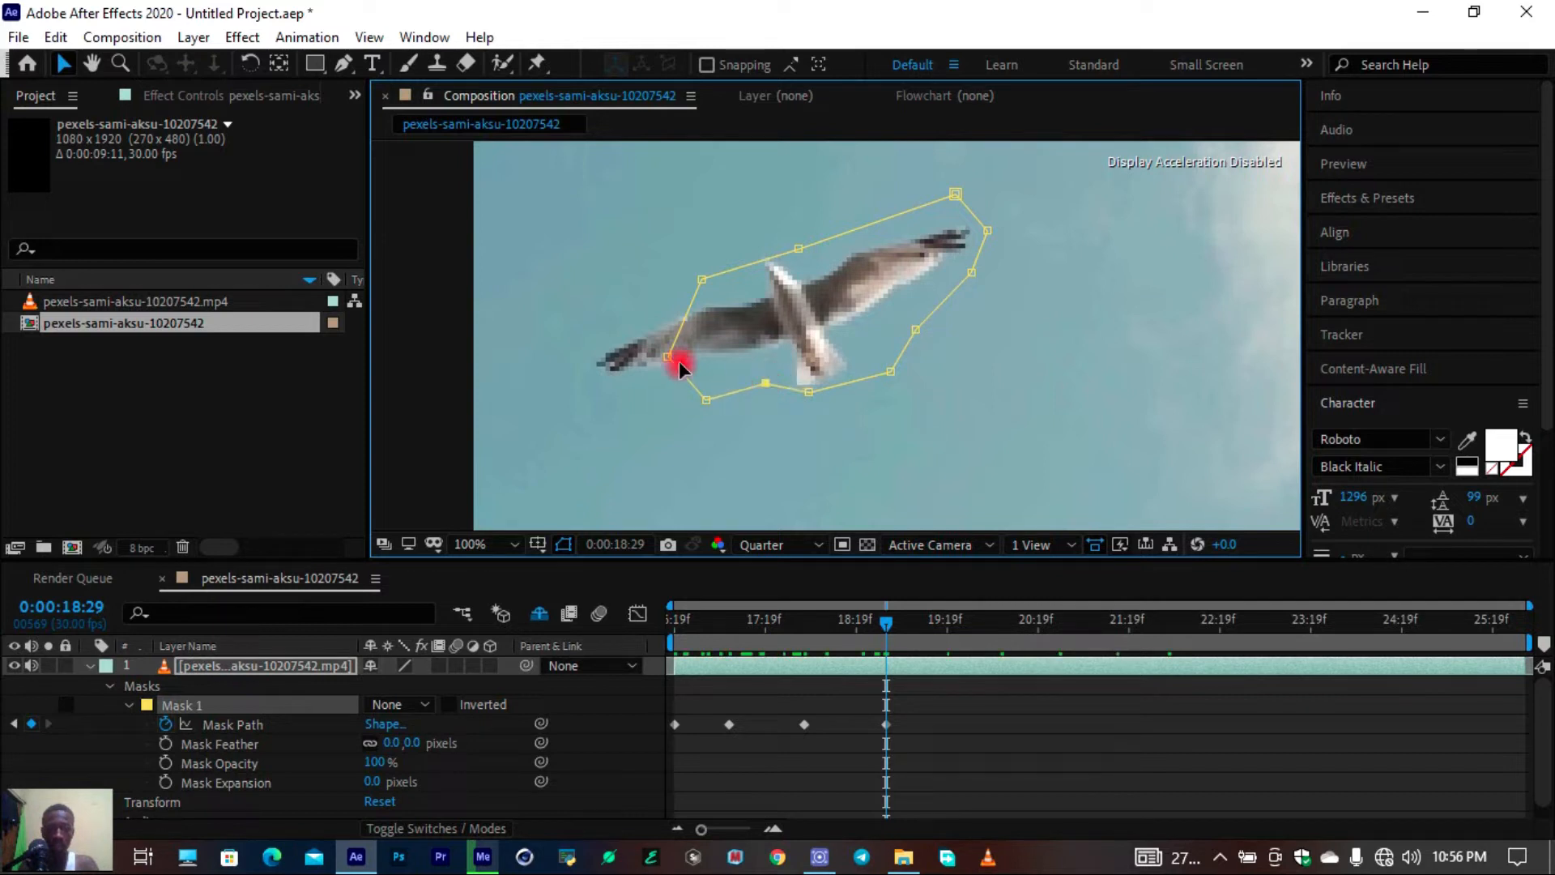
pyautogui.moveTo(666, 356); pyautogui.dragTo(551, 359)
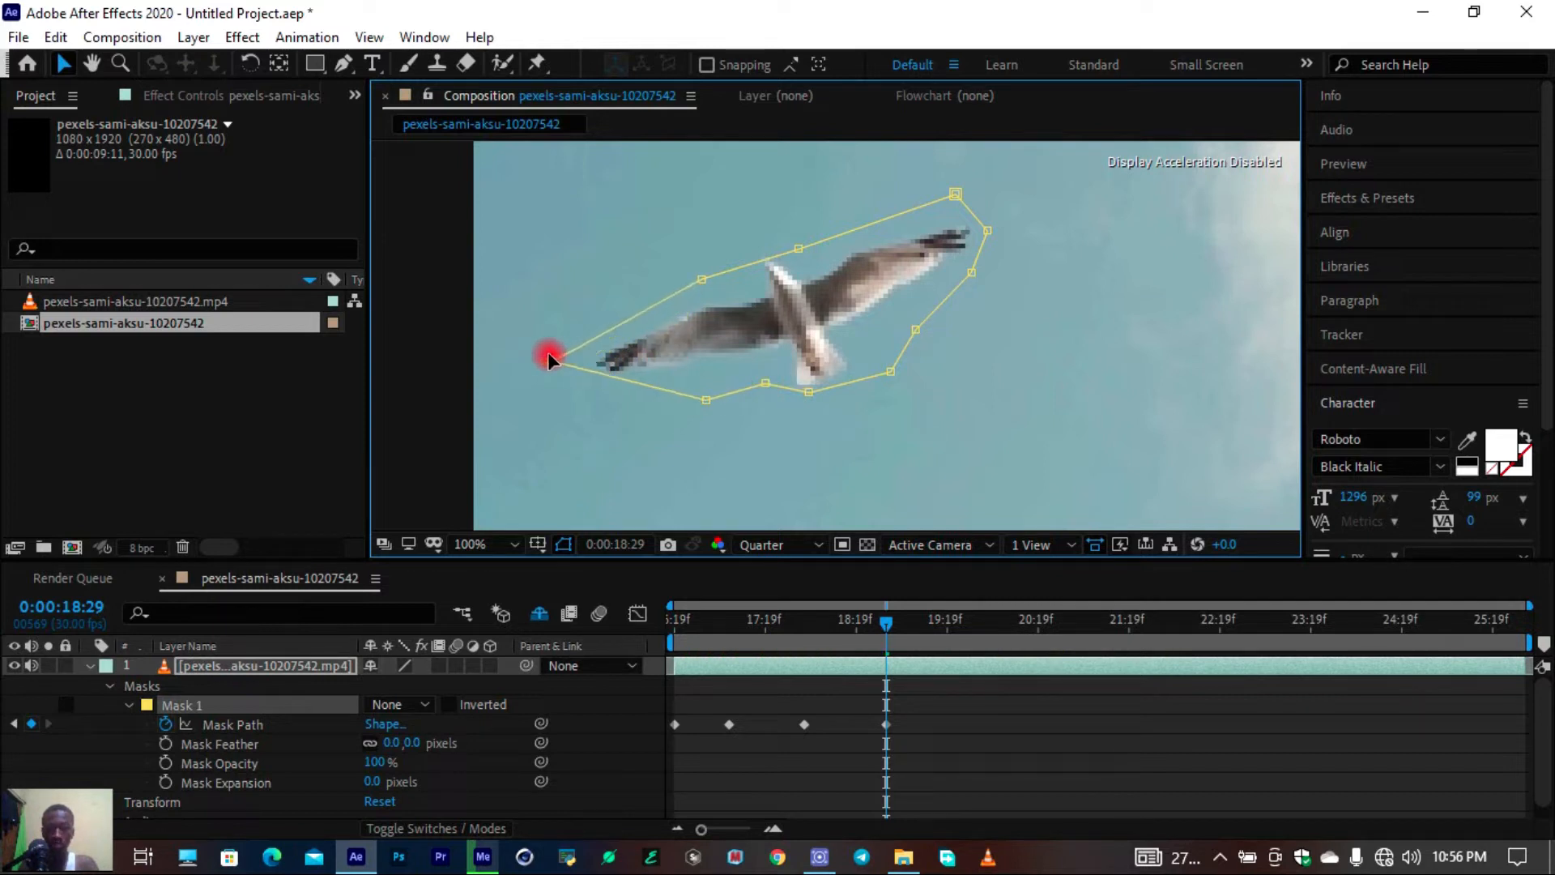
pyautogui.moveTo(706, 400); pyautogui.dragTo(671, 409)
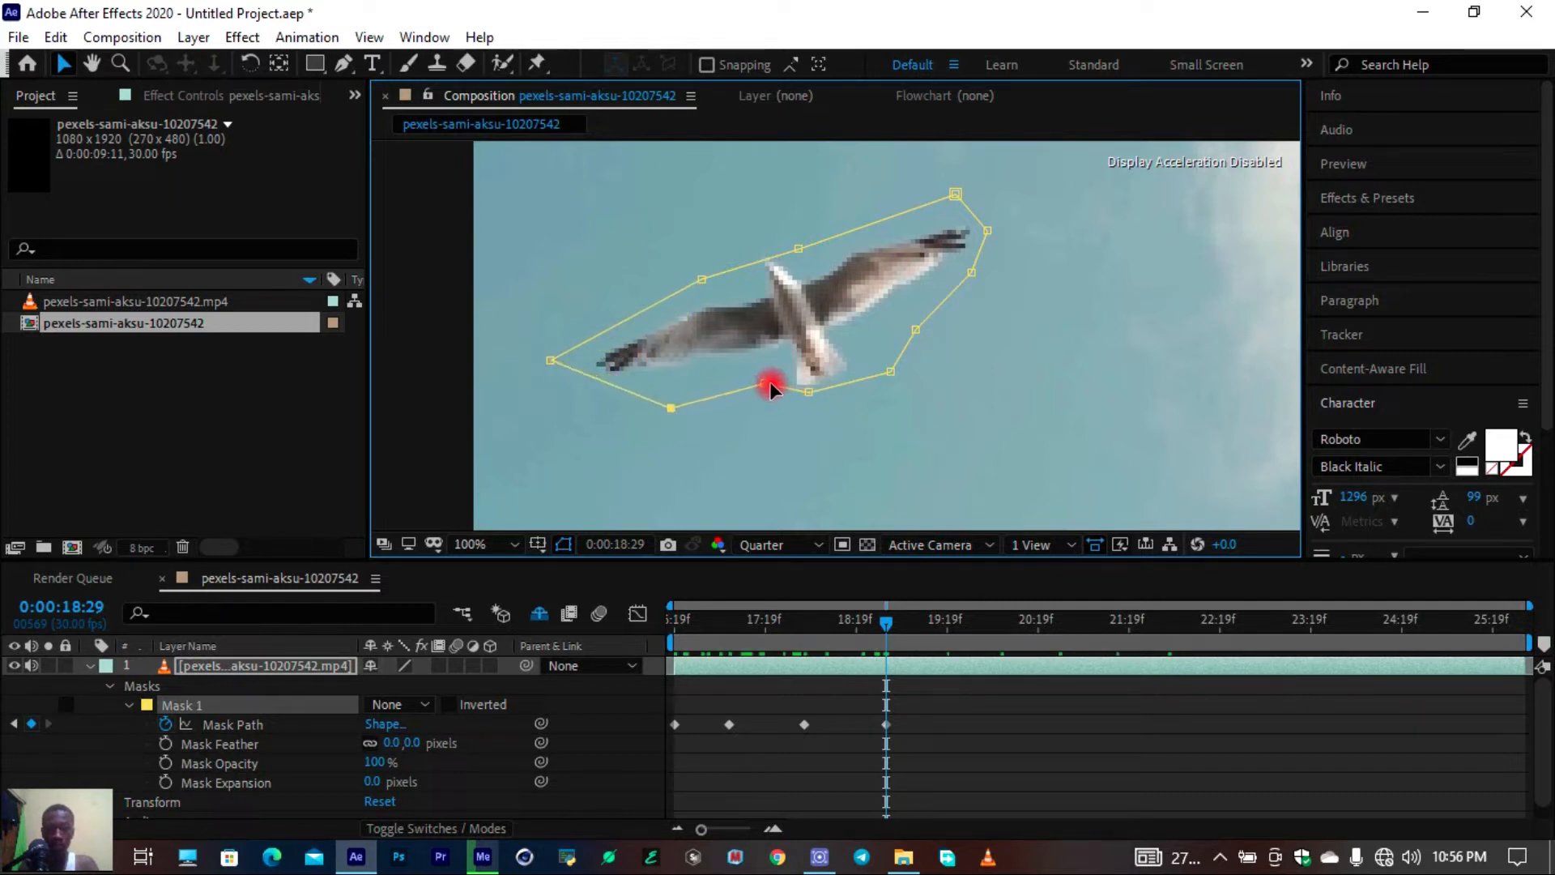
pyautogui.moveTo(767, 384); pyautogui.dragTo(802, 405)
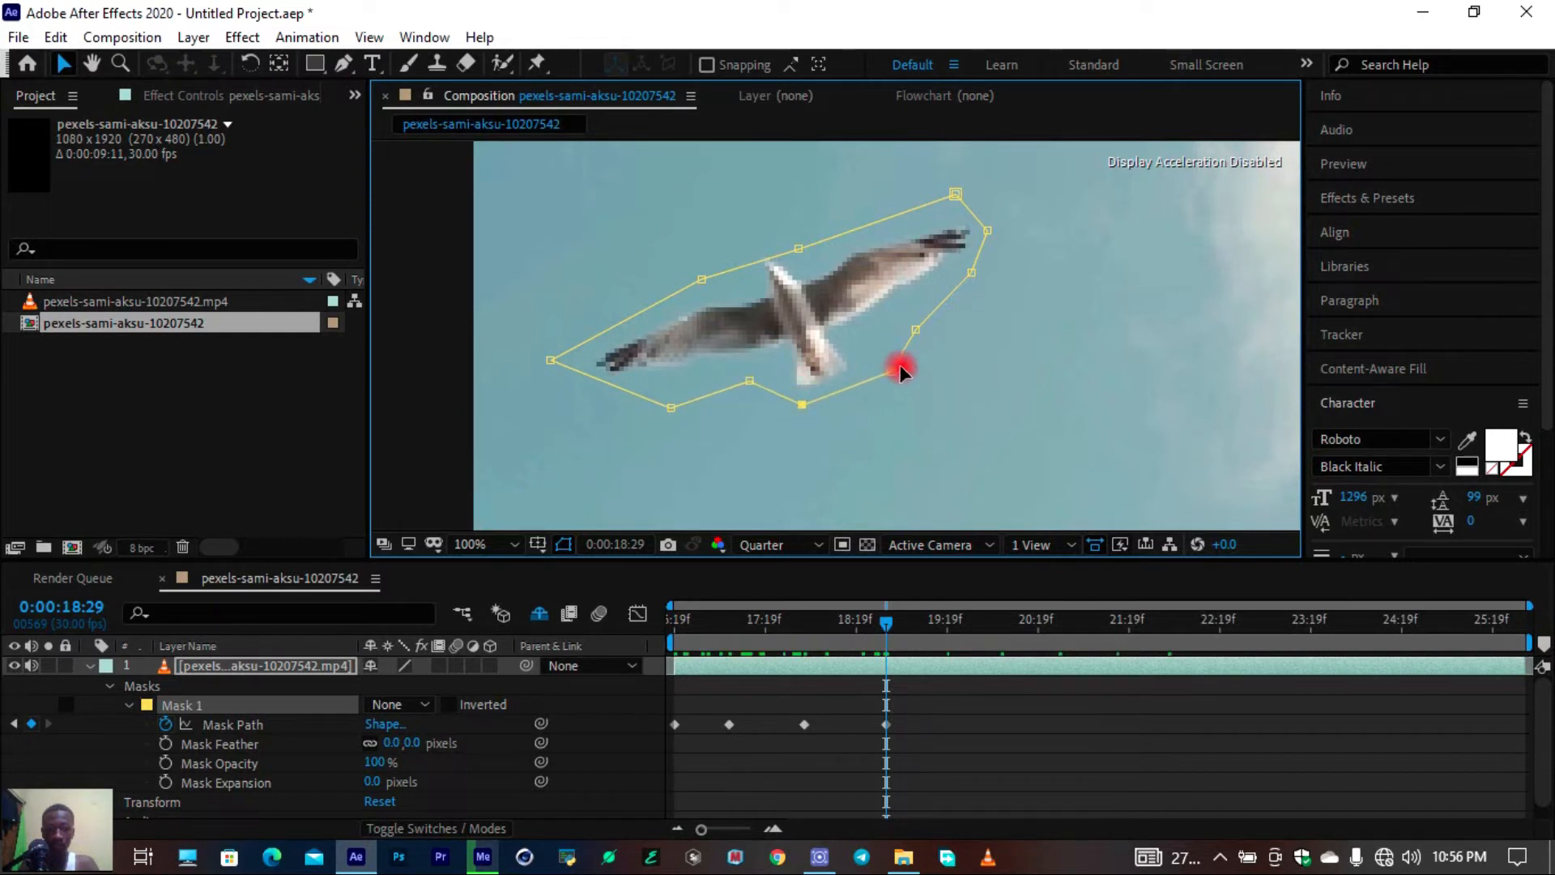
pyautogui.moveTo(799, 248); pyautogui.dragTo(787, 241)
# At 0:00:19:26, move the whole mask up onto the bird at the frame's left edge to add a Mask Path keyframe
pyautogui.moveTo(896, 615); pyautogui.dragTo(968, 620)
pyautogui.scroll(-2, 840, 361)
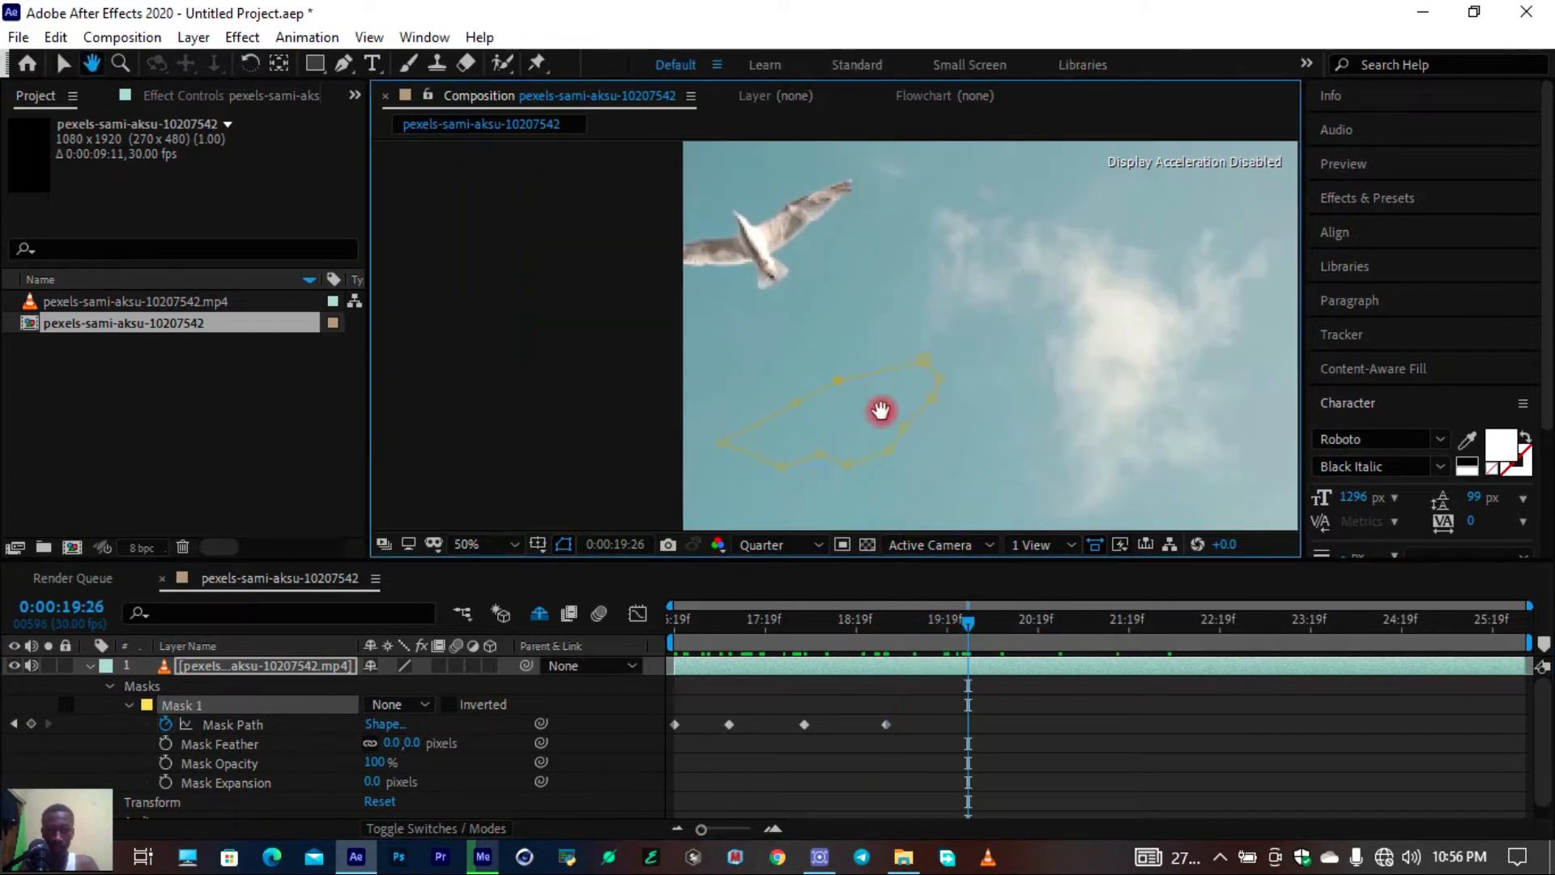
pyautogui.doubleClick(829, 384)
pyautogui.moveTo(878, 414)
pyautogui.mouseDown()
pyautogui.moveTo(837, 243)
pyautogui.moveTo(805, 219)
pyautogui.moveTo(800, 245)
pyautogui.moveTo(809, 235)
pyautogui.moveTo(913, 380)
pyautogui.moveTo(902, 401)
pyautogui.mouseUp()
pyautogui.scroll(1, 802, 238)
pyautogui.press('space')
pyautogui.click(235, 765)
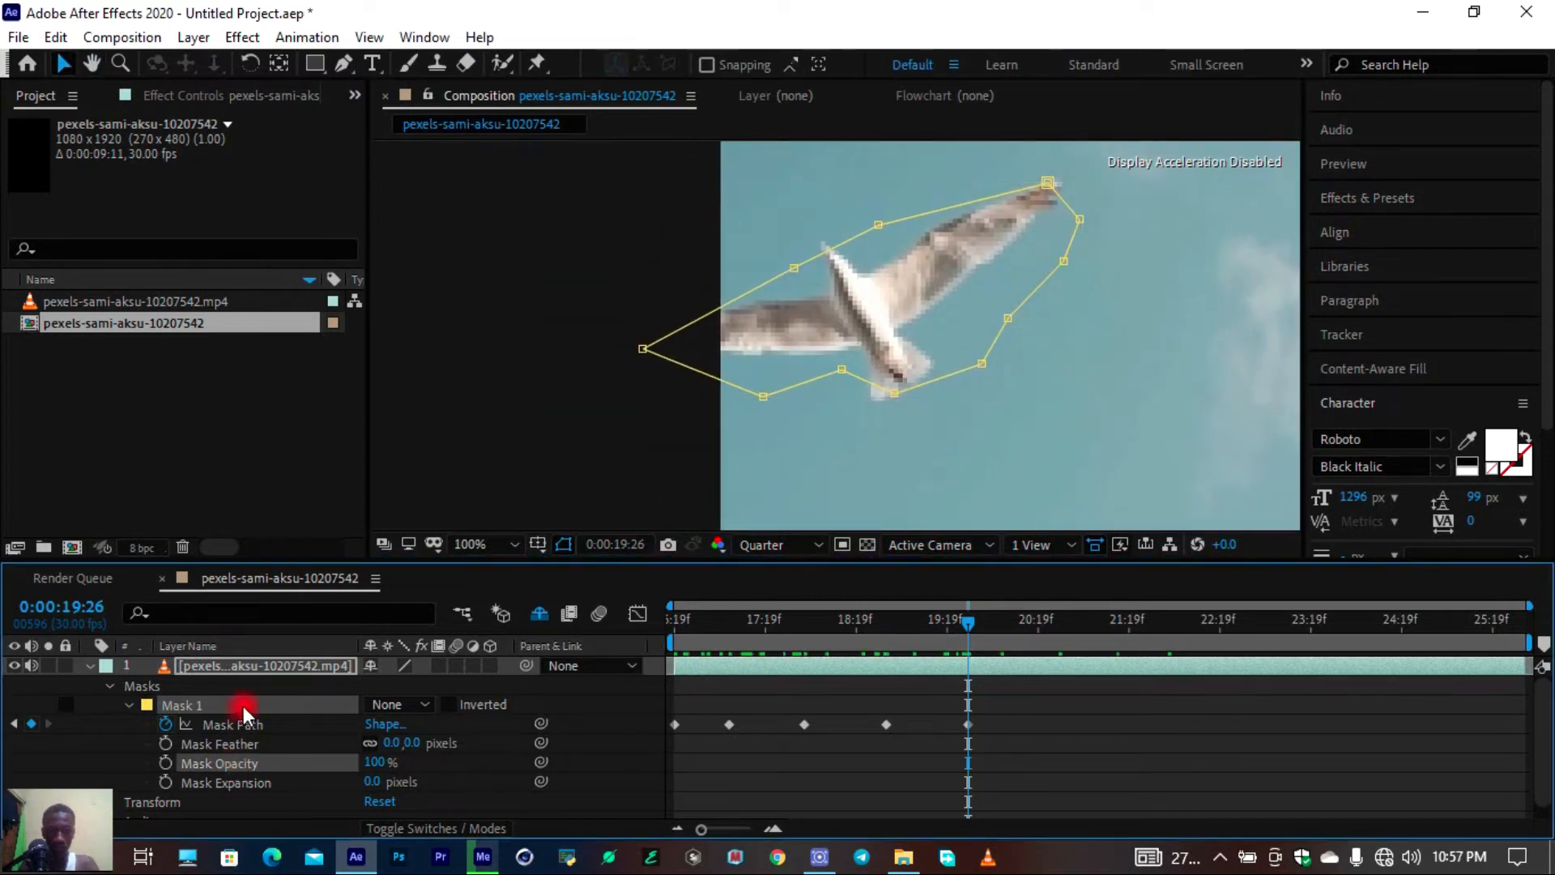
# Adjust the mask points at 0:00:19:26 outward around the bird's head, raised wingtip and tail to leave a clear margin
pyautogui.click(886, 230)
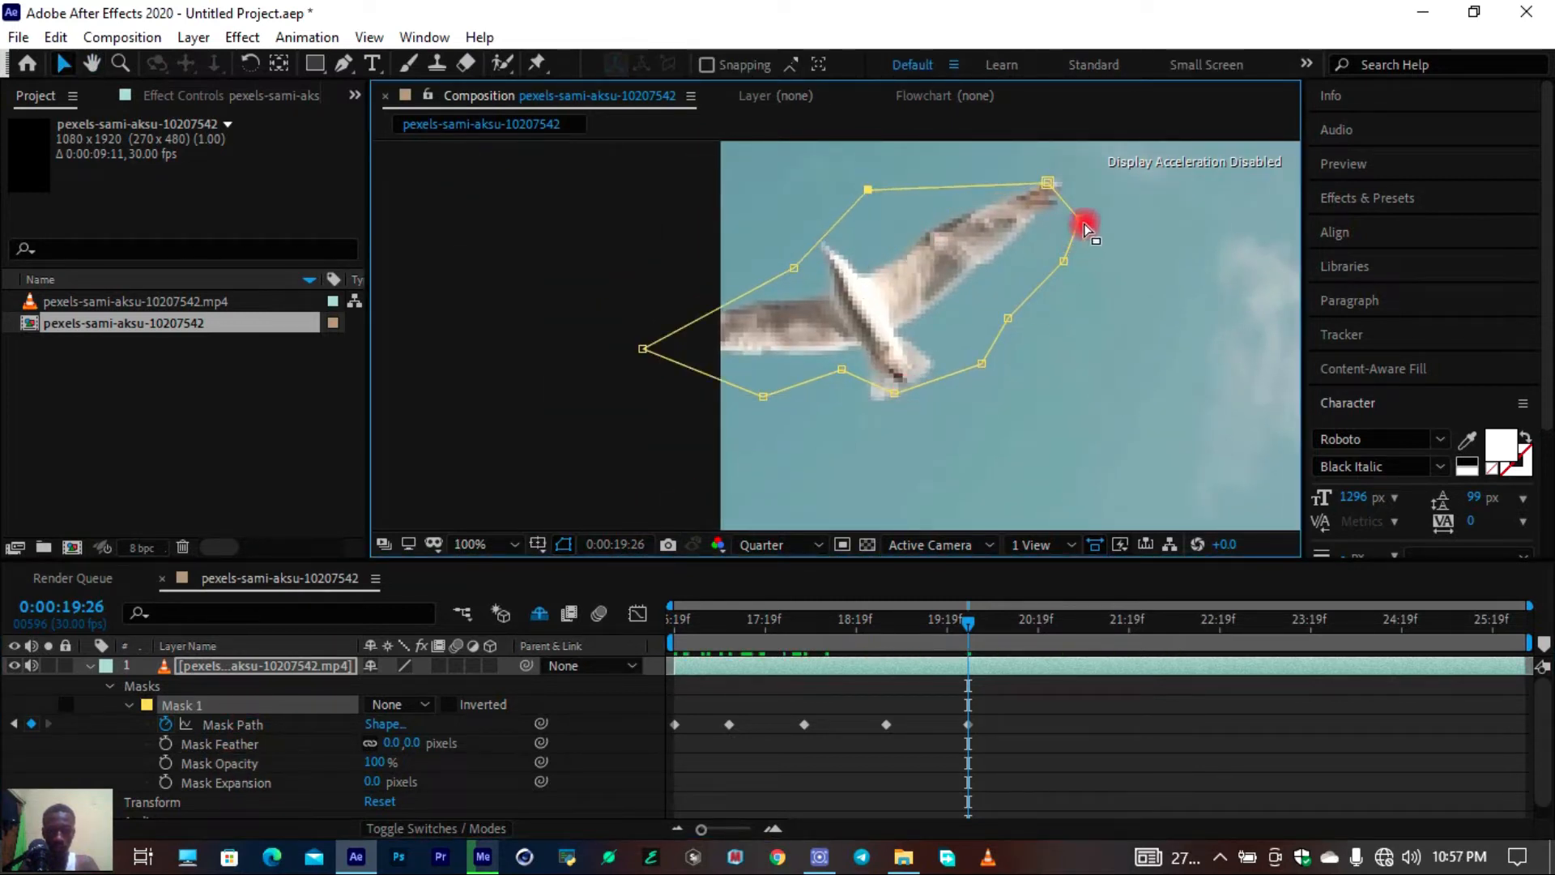
pyautogui.moveTo(1045, 181); pyautogui.dragTo(1079, 161)
pyautogui.moveTo(1078, 227); pyautogui.dragTo(1078, 280)
pyautogui.moveTo(894, 394); pyautogui.dragTo(871, 440)
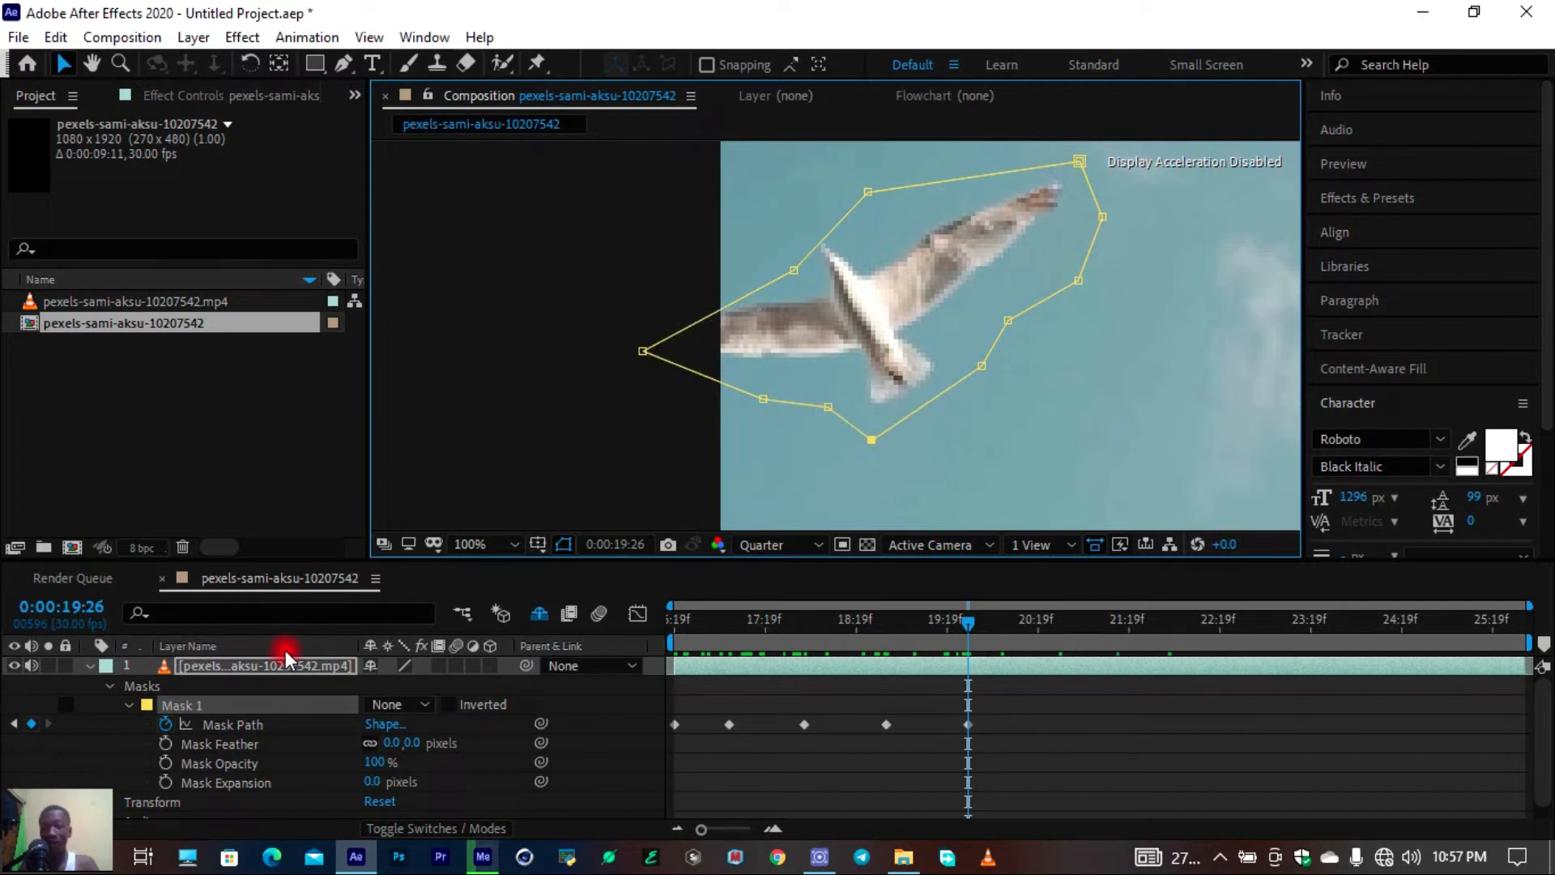
pyautogui.rightClick(243, 703)
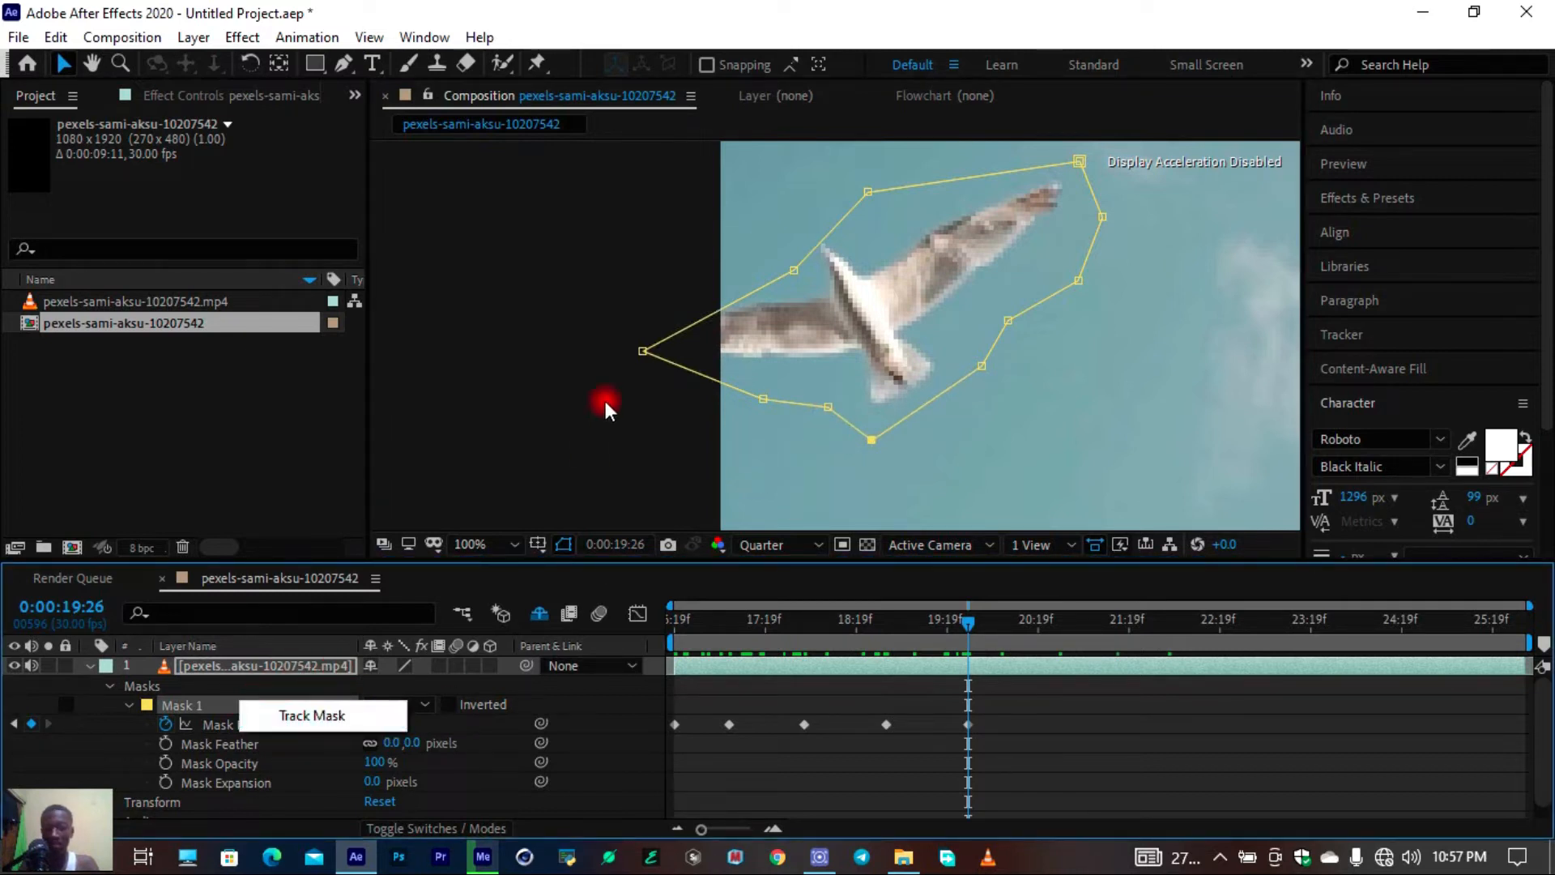
pyautogui.moveTo(790, 272); pyautogui.dragTo(766, 258)
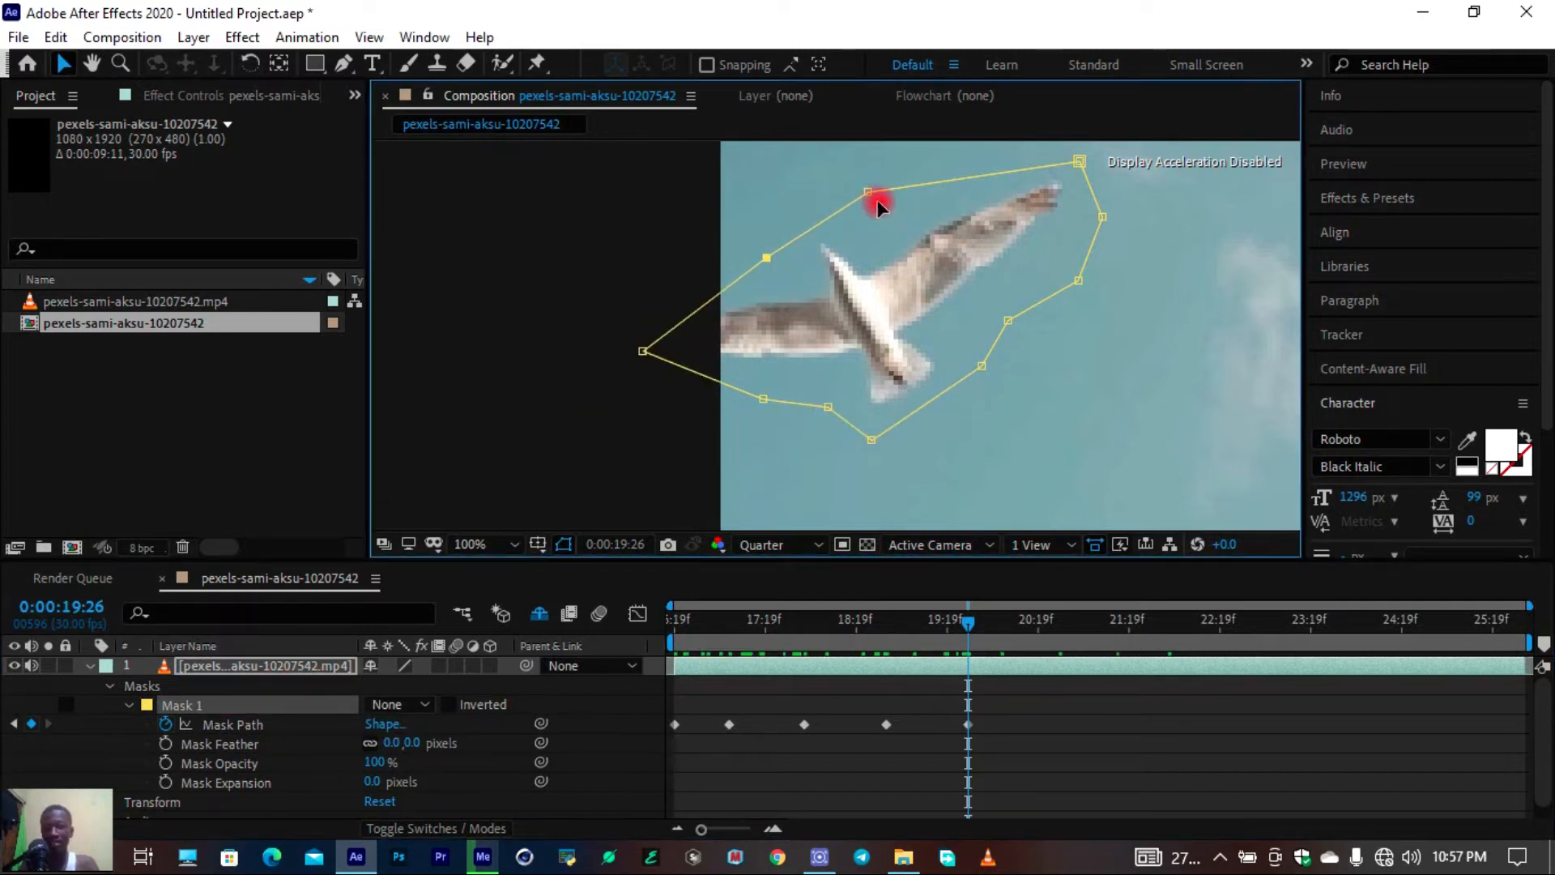
pyautogui.moveTo(878, 202); pyautogui.dragTo(873, 191)
pyautogui.moveTo(1008, 320); pyautogui.dragTo(1002, 327)
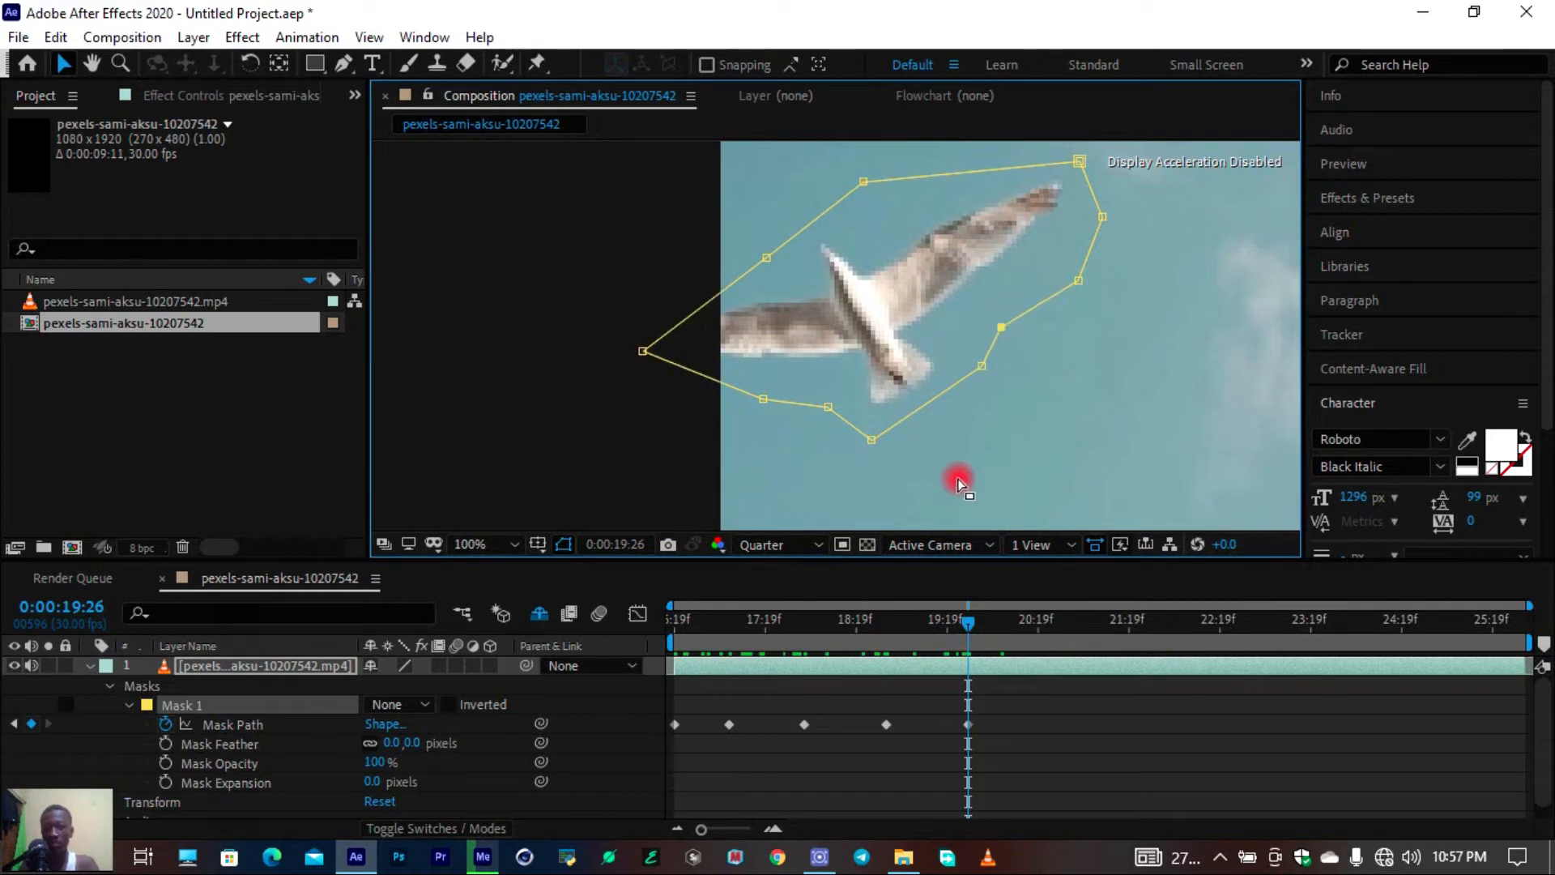
# At 0:00:20:01, move the whole mask up over the bird leaving the frame to add a Mask Path keyframe
pyautogui.moveTo(1048, 625); pyautogui.dragTo(975, 639)
pyautogui.press('h')
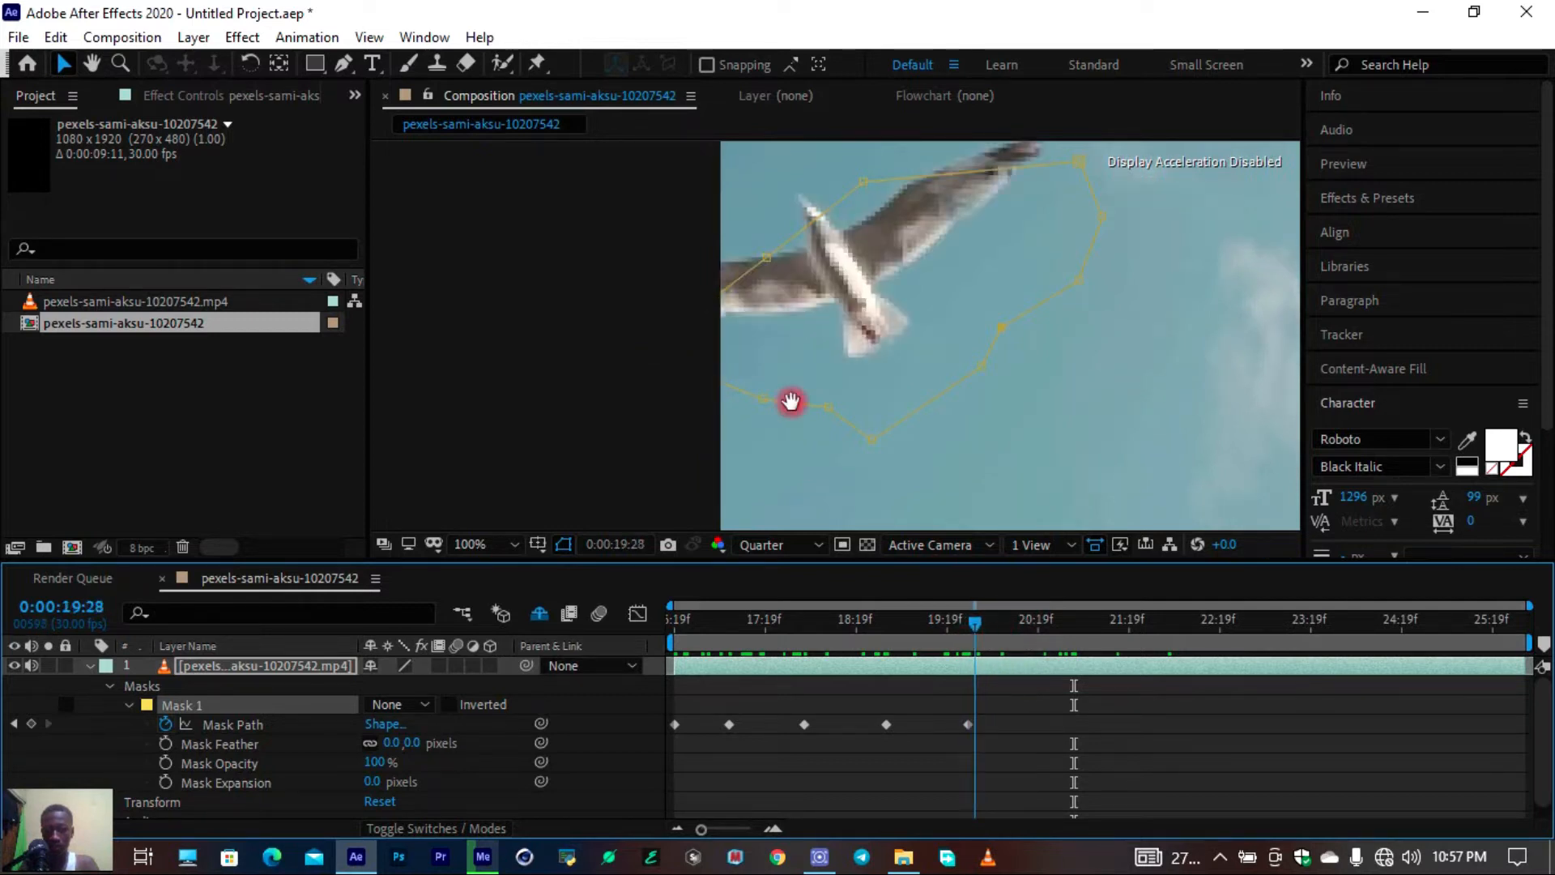
pyautogui.moveTo(850, 411); pyautogui.dragTo(870, 565)
pyautogui.press('v')
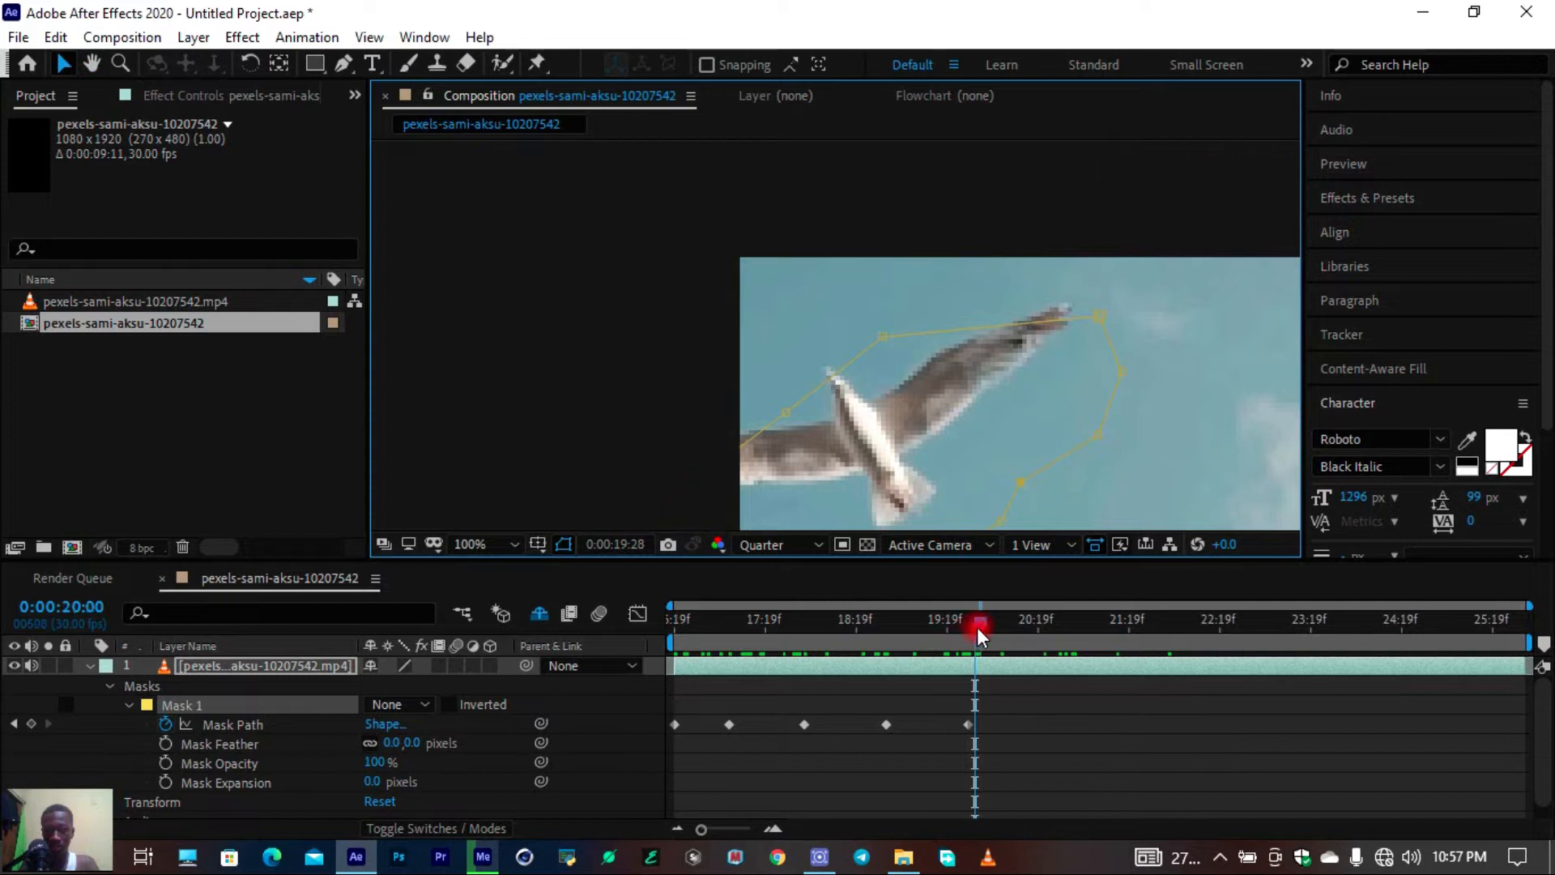
pyautogui.click(981, 625)
pyautogui.click(882, 334)
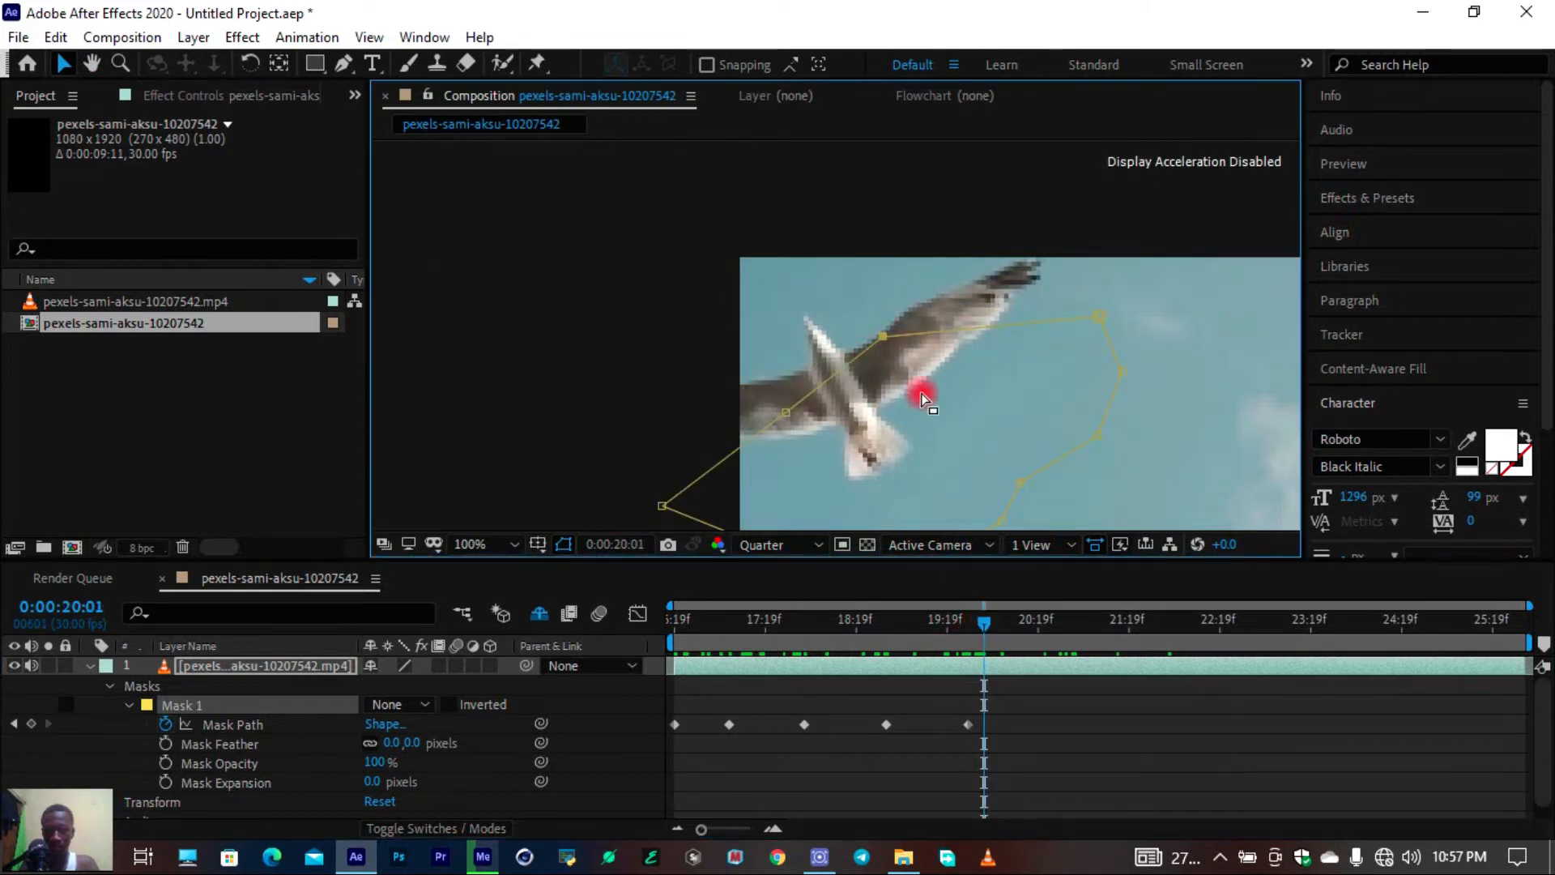
pyautogui.doubleClick(883, 341)
pyautogui.moveTo(922, 406); pyautogui.dragTo(877, 323)
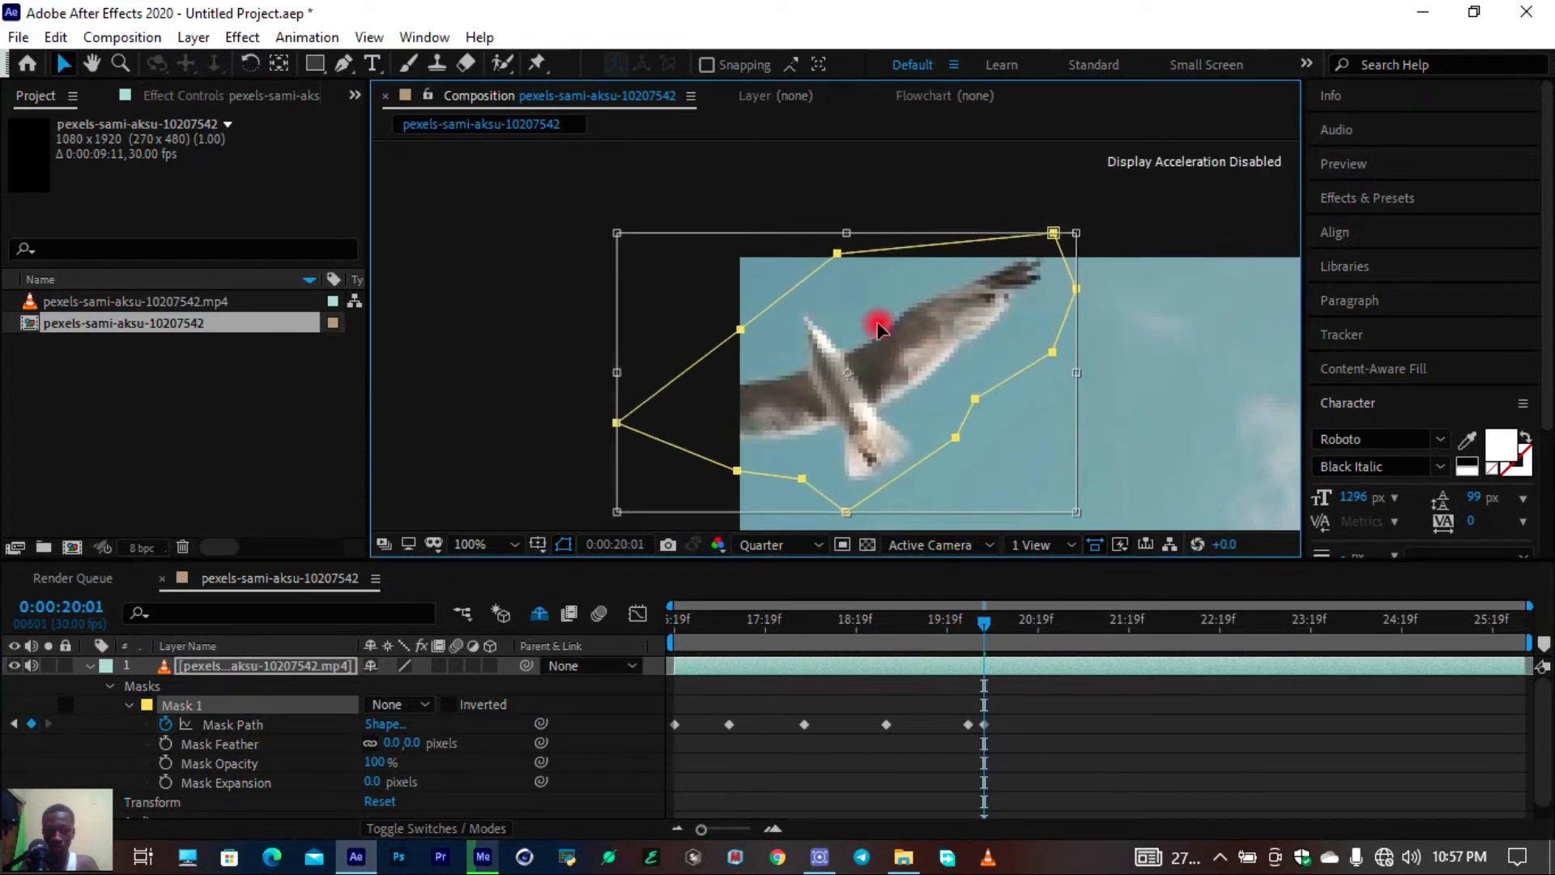
# At 0:00:20:09, move the mask over the bird's tail at the footage's upper-left corner to add a Mask Path keyframe
pyautogui.click(1005, 635)
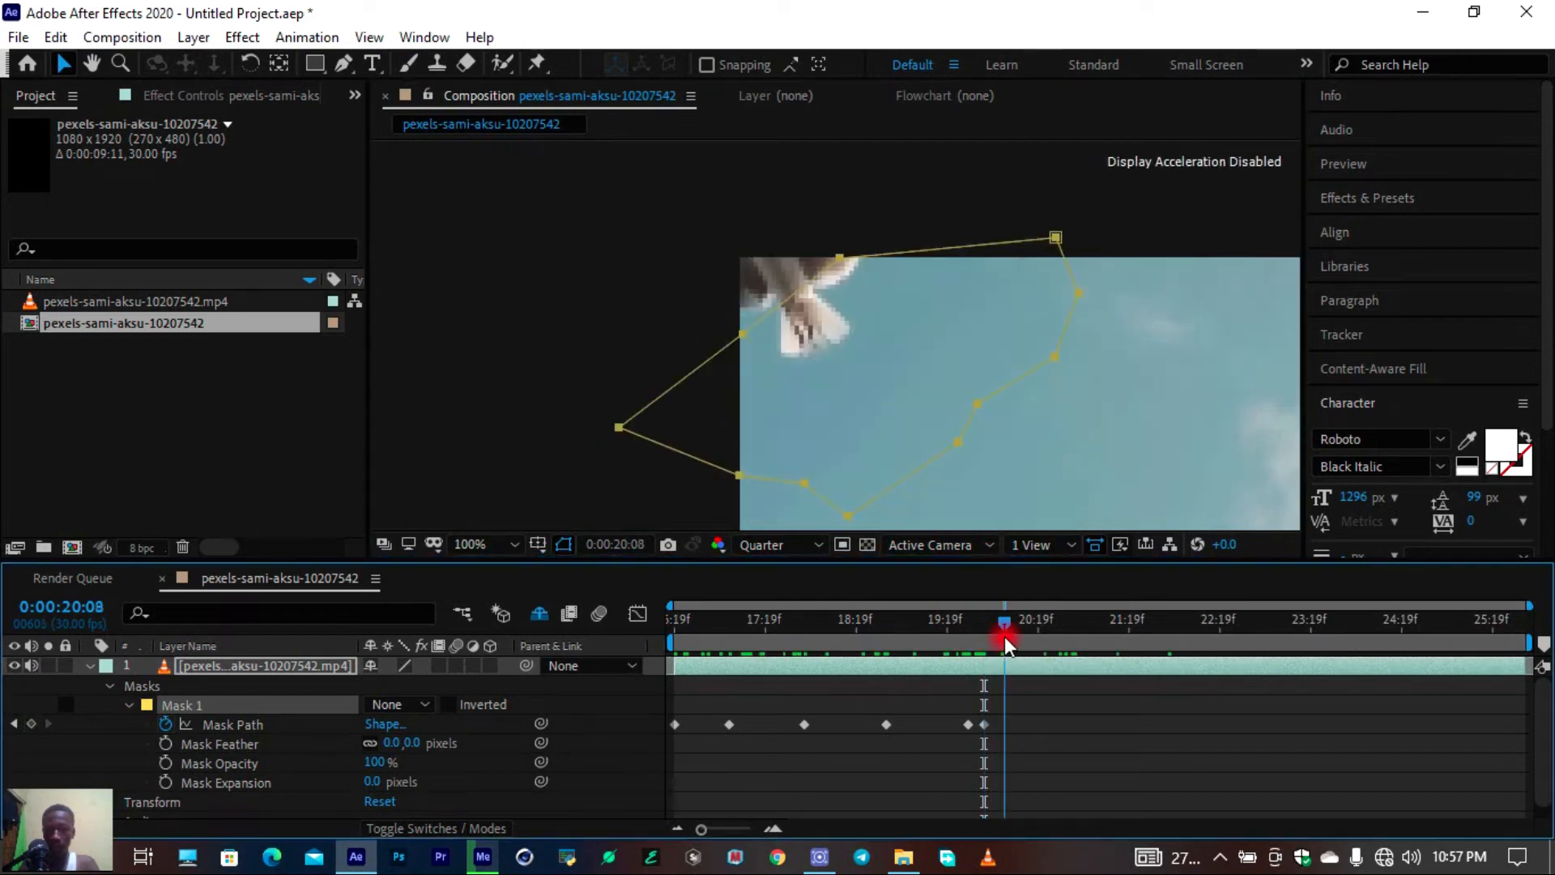
pyautogui.moveTo(1004, 635); pyautogui.dragTo(1008, 635)
pyautogui.doubleClick(837, 256)
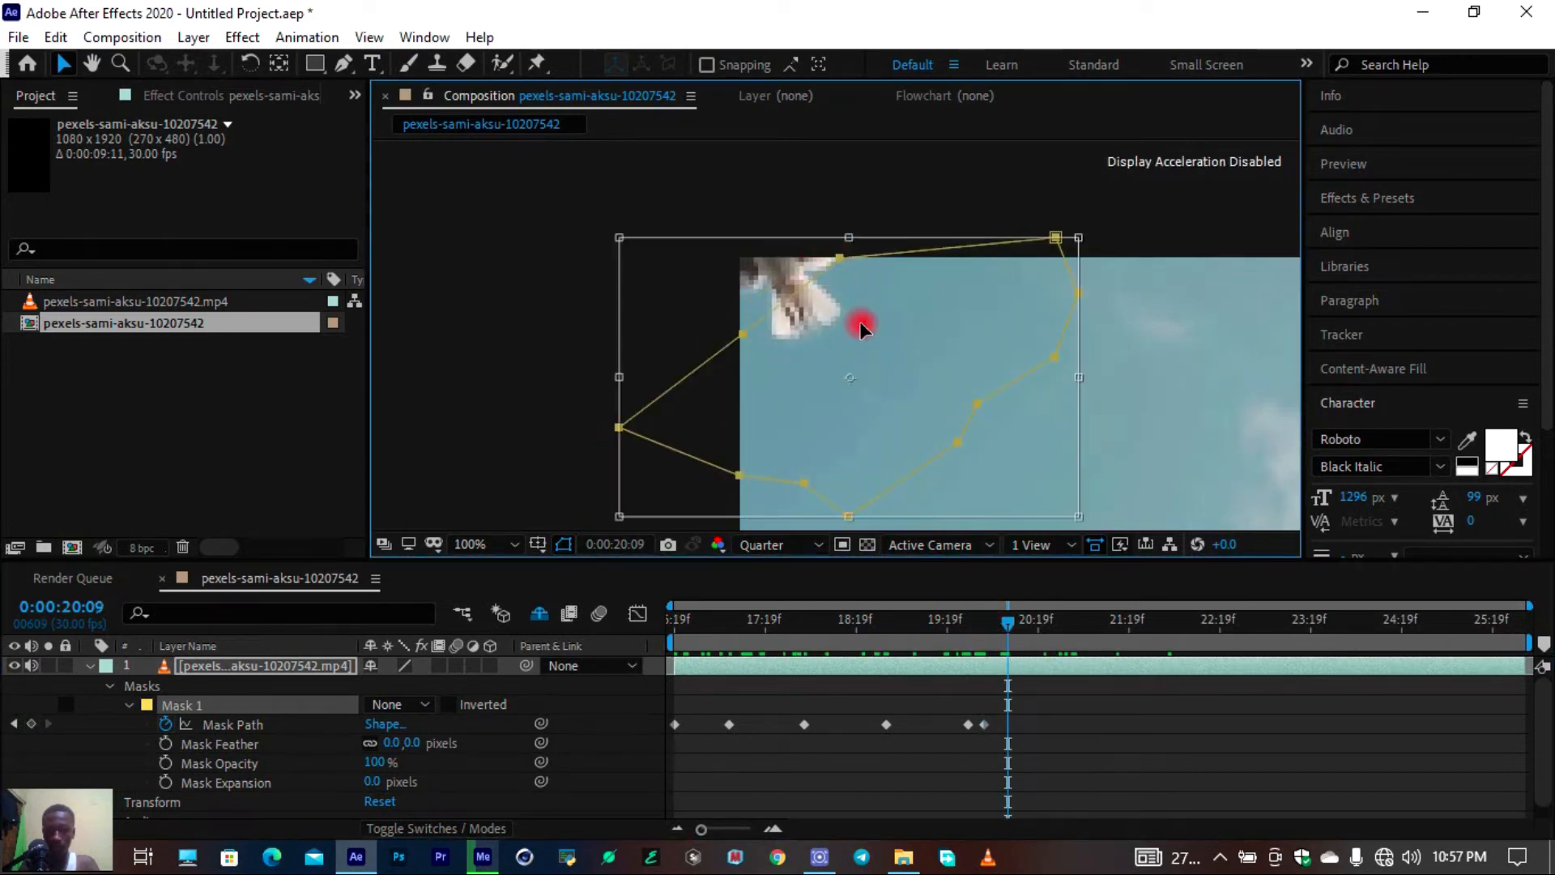
pyautogui.moveTo(860, 327); pyautogui.dragTo(763, 210)
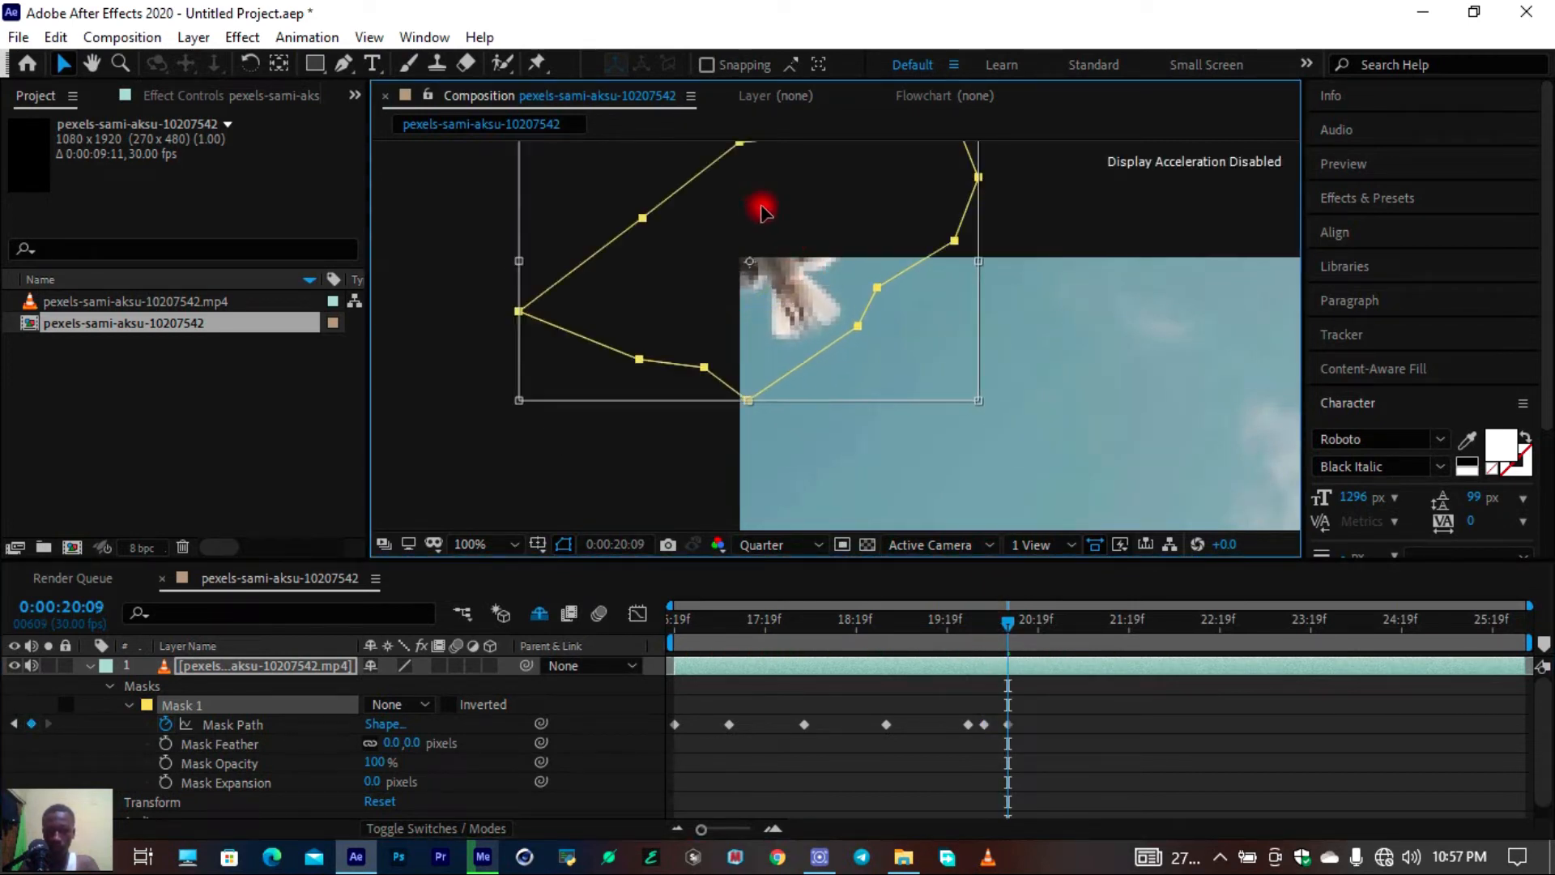
# At 0:00:20:19, keyframe the mask moved almost completely outside the footage, beyond its upper-left corner
pyautogui.click(1038, 631)
pyautogui.doubleClick(862, 327)
pyautogui.moveTo(862, 328); pyautogui.dragTo(729, 232)
pyautogui.scroll(-1, 824, 360)
pyautogui.moveTo(917, 389); pyautogui.dragTo(922, 405)
pyautogui.scroll(-2, 923, 405)
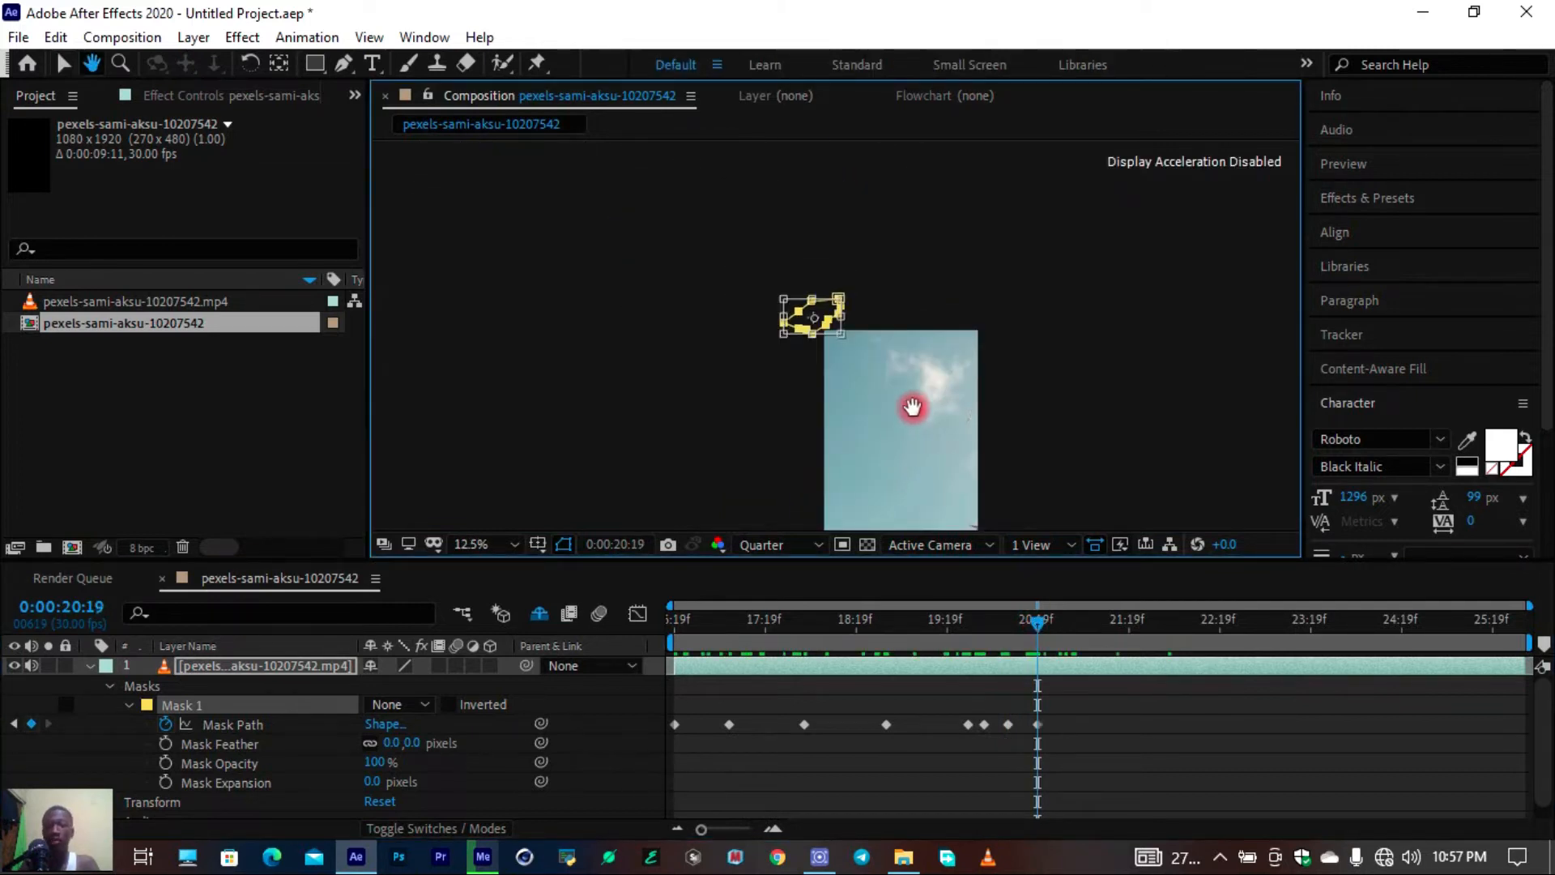
pyautogui.moveTo(904, 503); pyautogui.dragTo(934, 347)
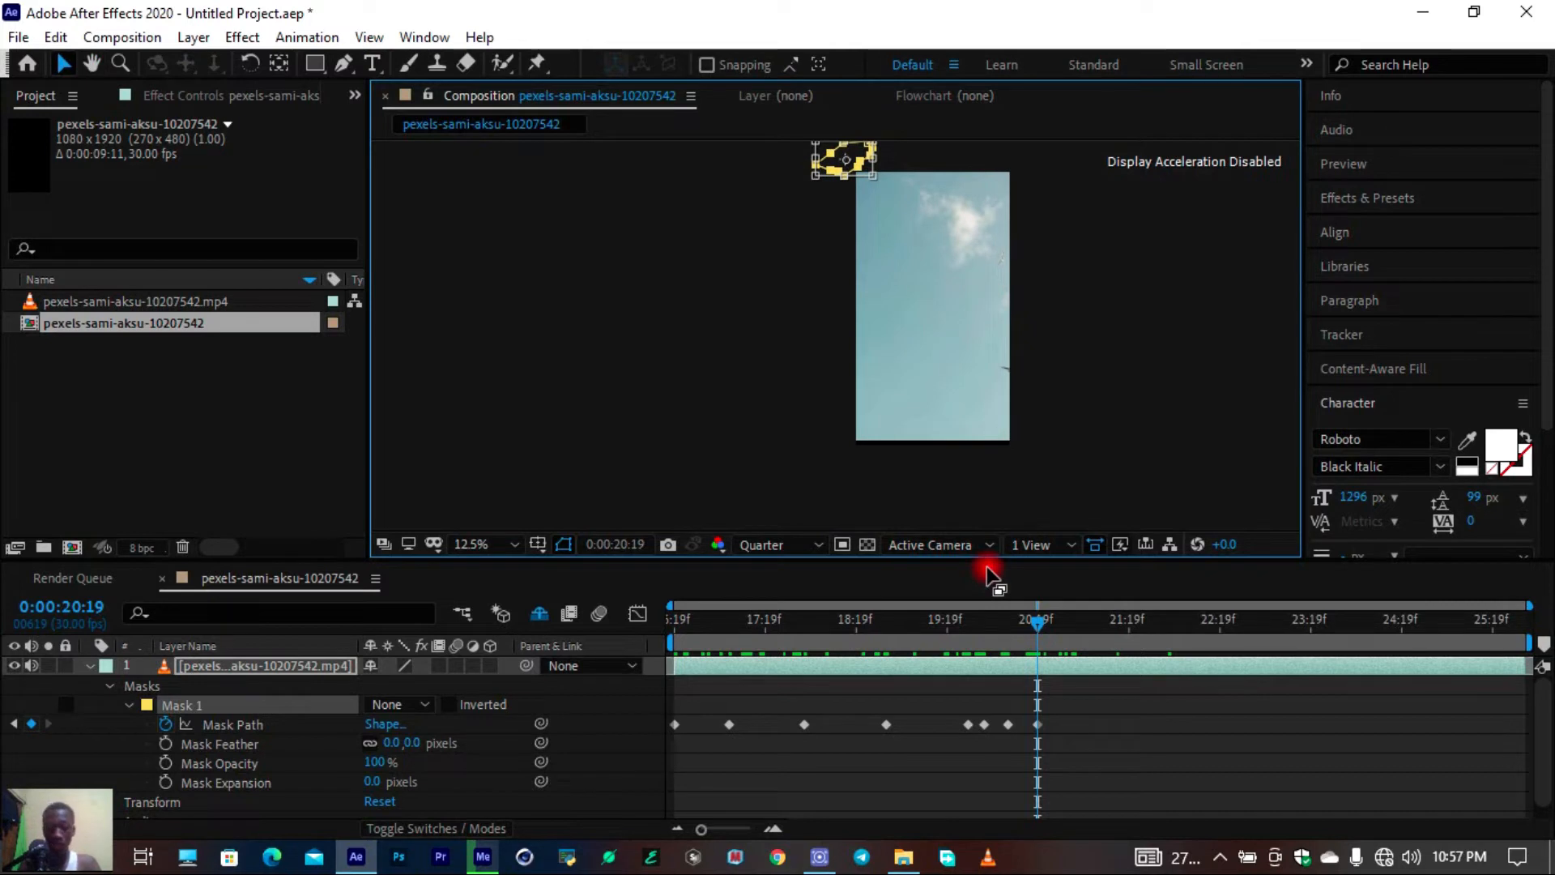
# End the composition's work area at 0:00:20:19, where the last Mask Path keyframe sits
pyautogui.click(1013, 725)
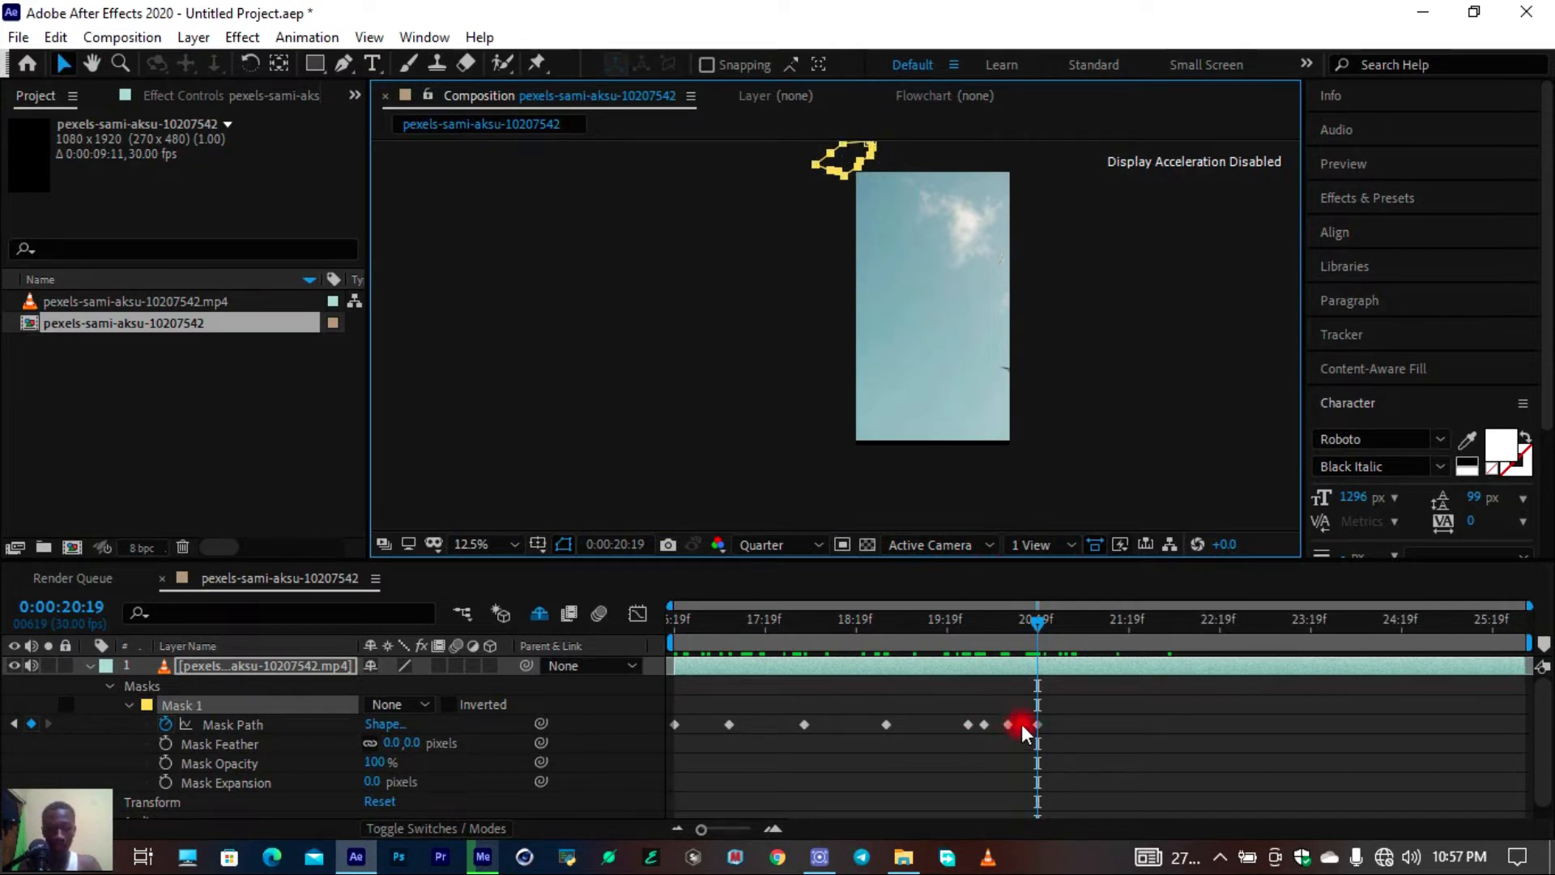
pyautogui.click(1100, 703)
pyautogui.rightClick(1114, 717)
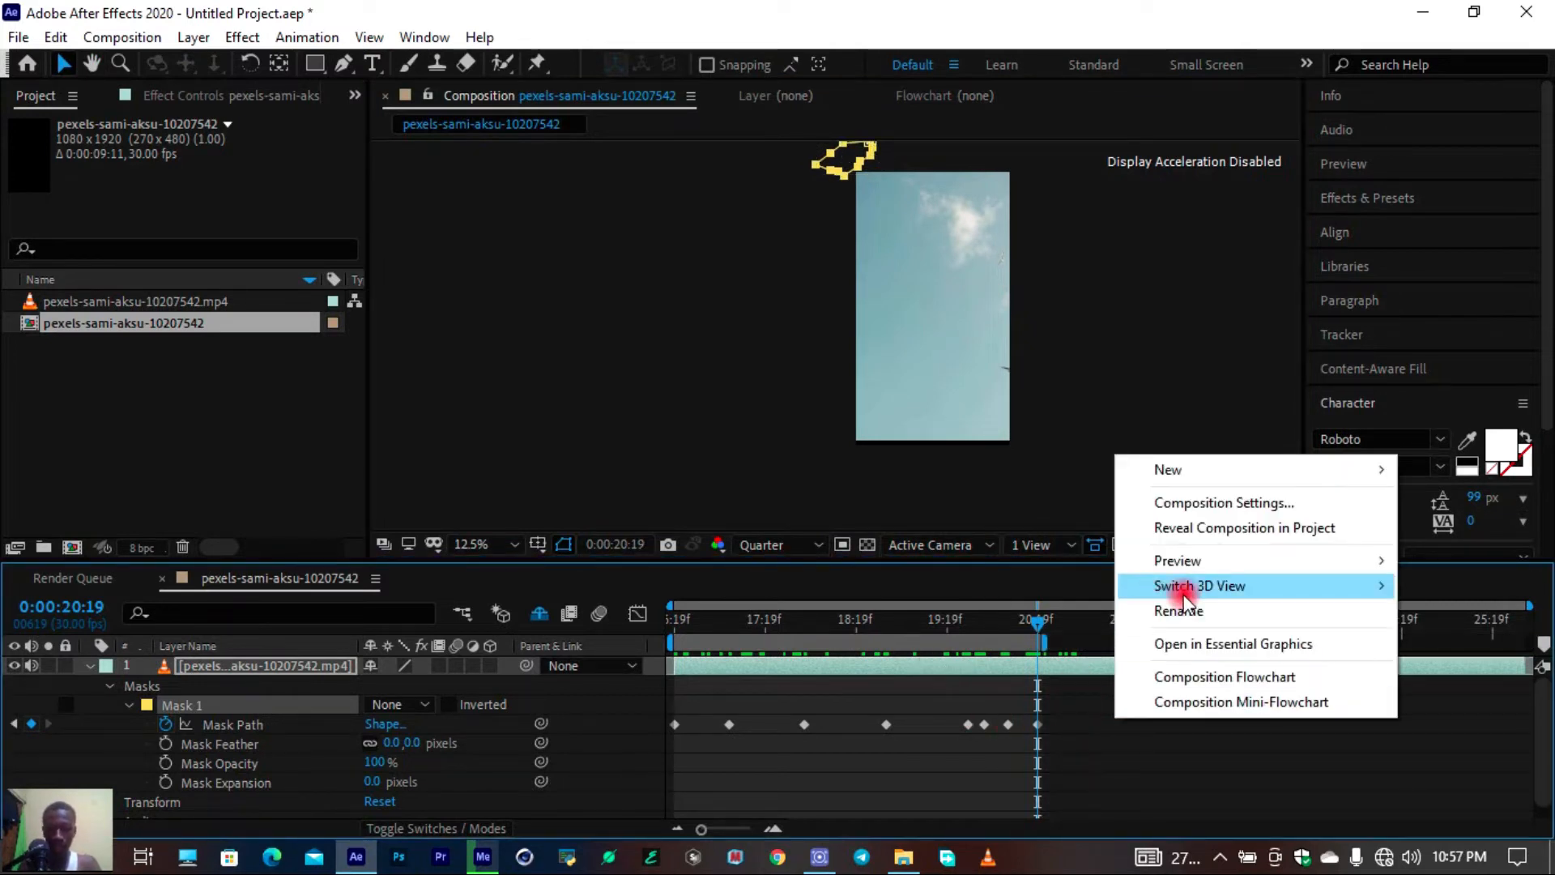
pyautogui.click(1223, 504)
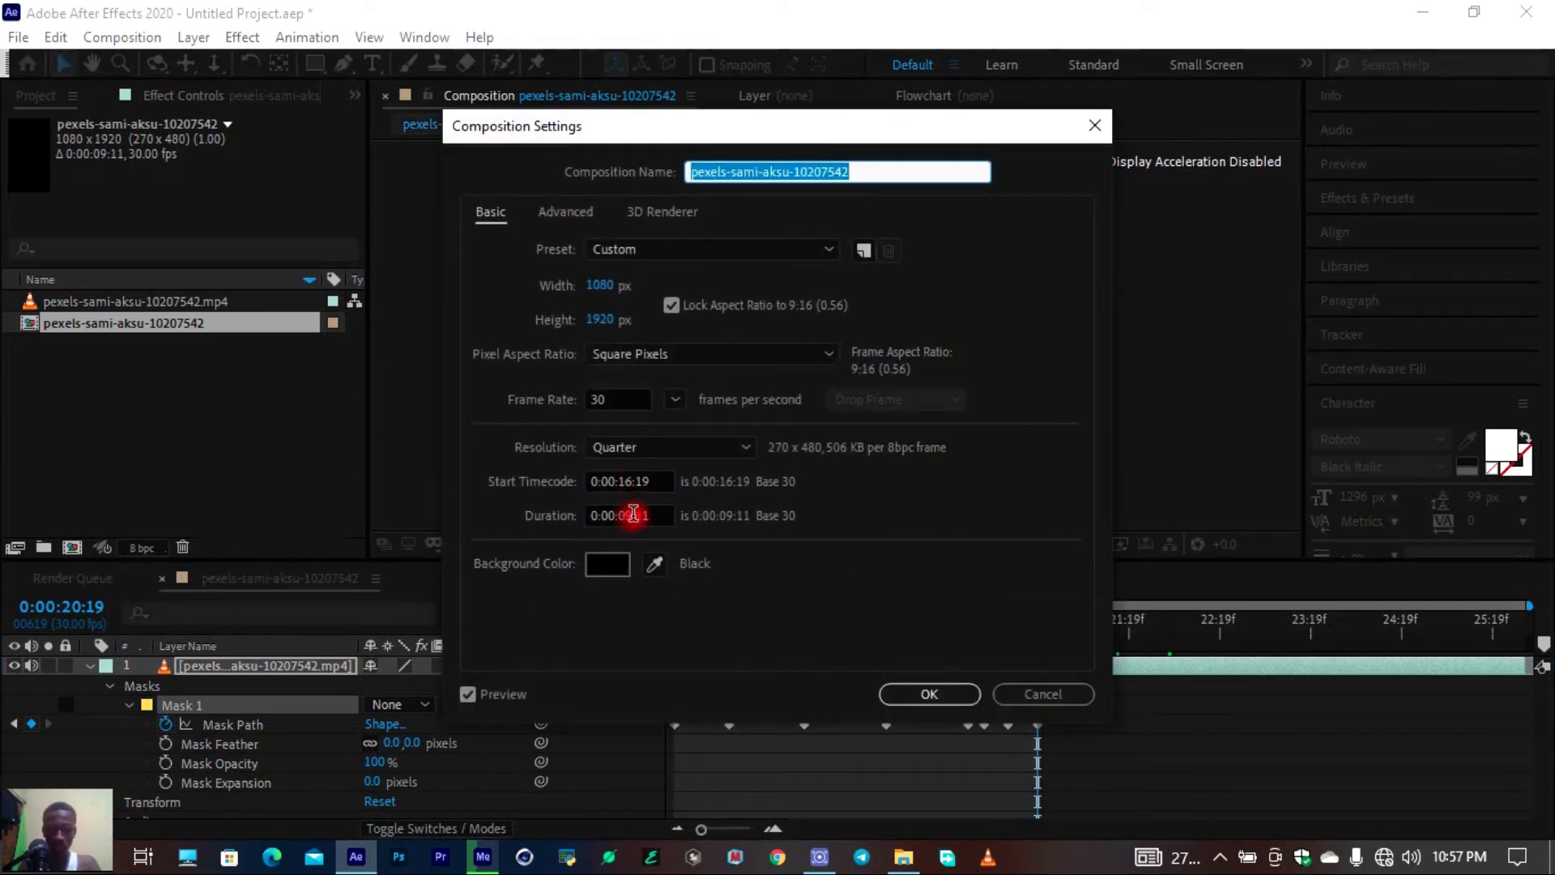
pyautogui.click(1043, 694)
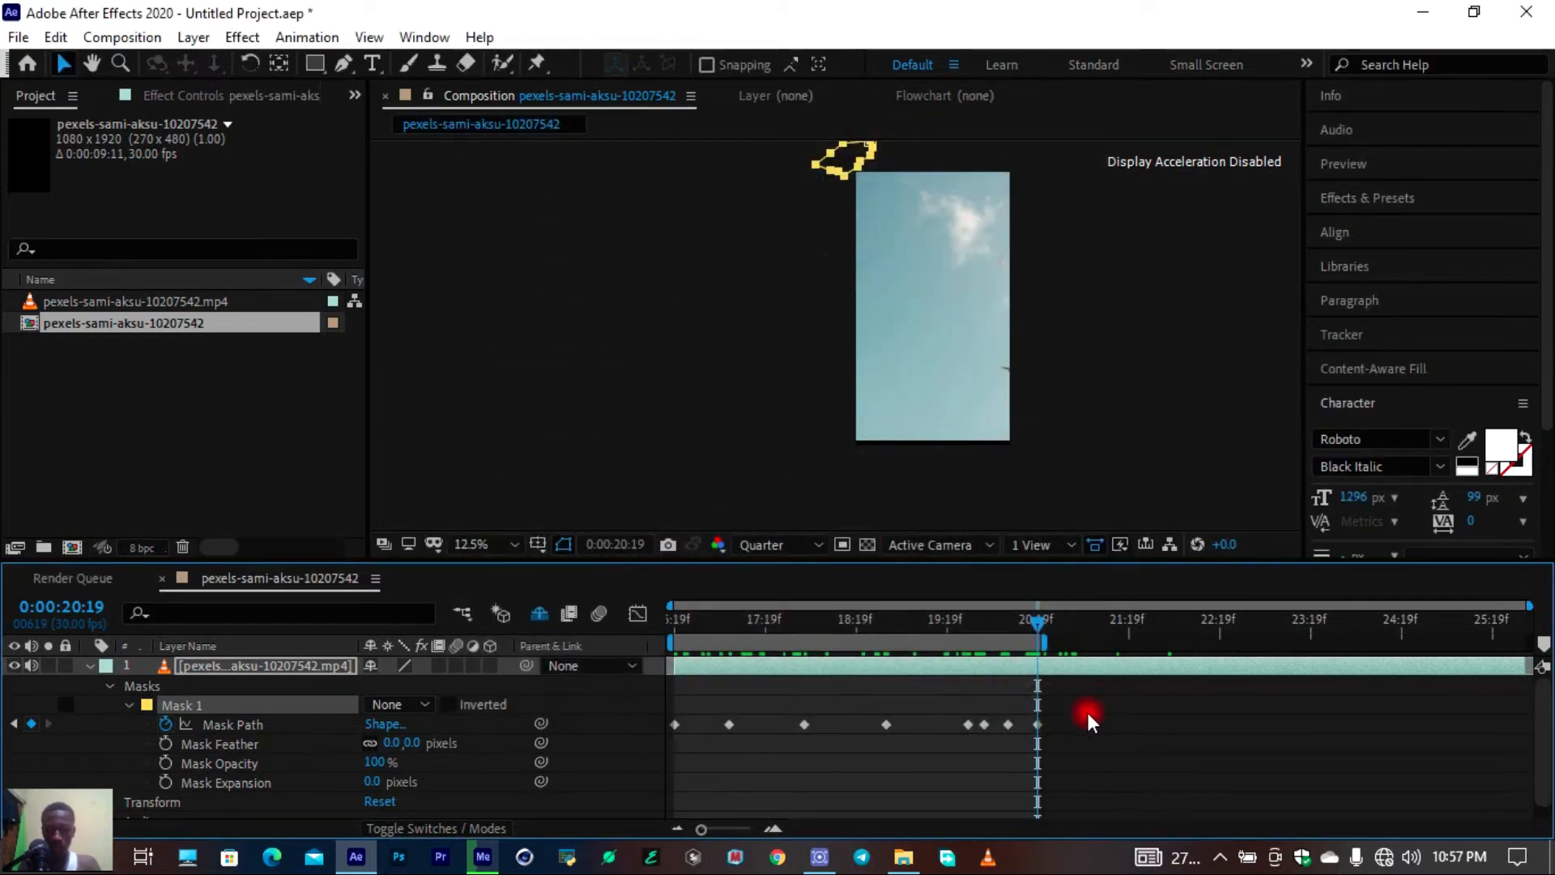
pyautogui.rightClick(1052, 718)
pyautogui.click(1052, 717)
pyautogui.click(685, 673)
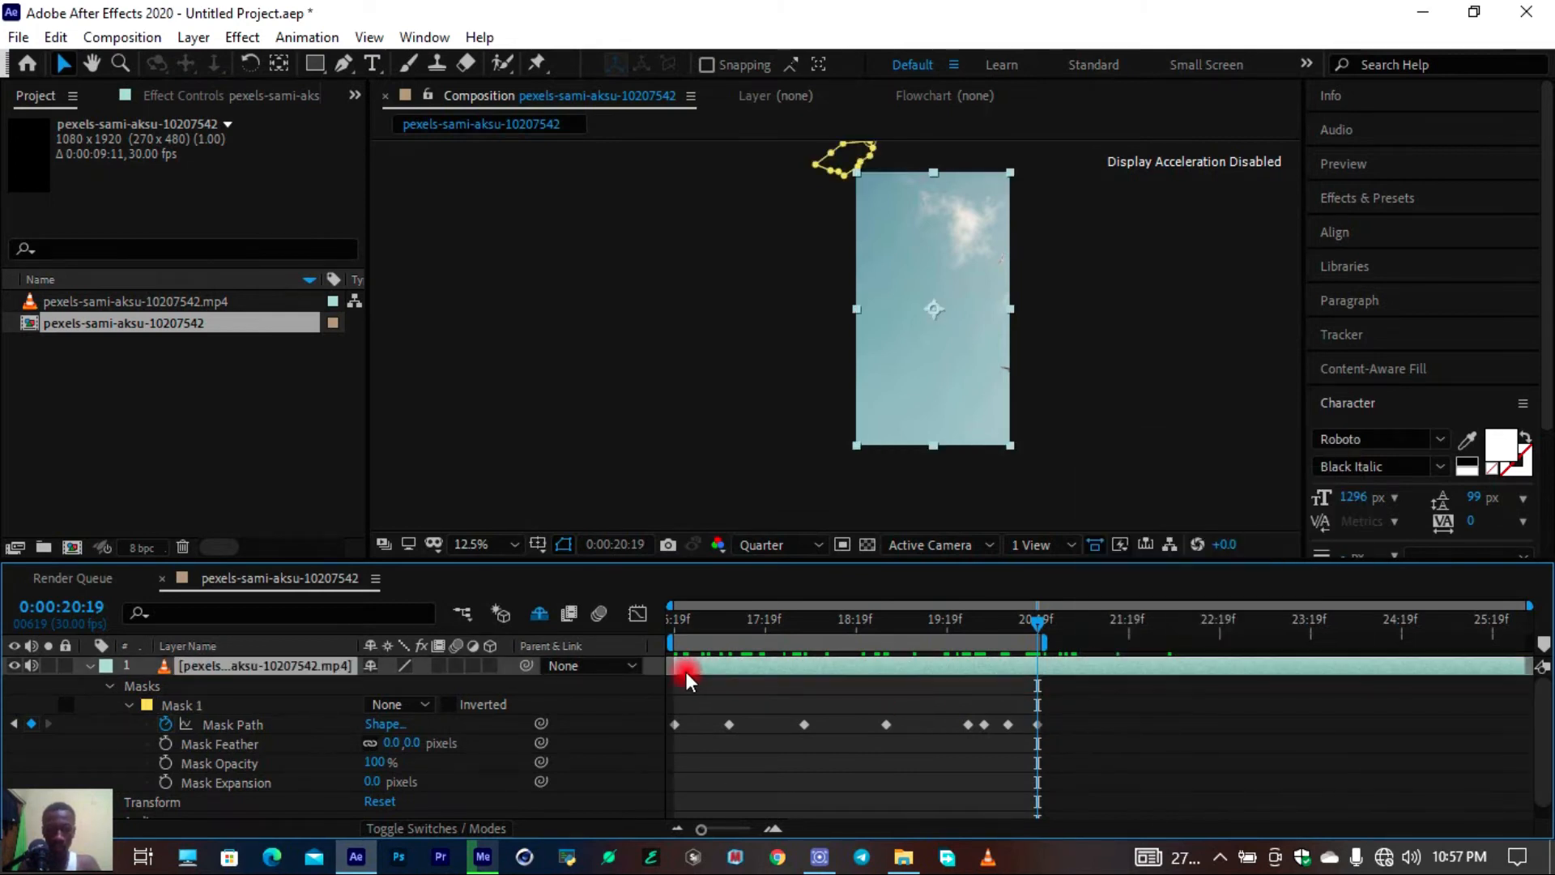
pyautogui.rightClick(686, 672)
pyautogui.click(935, 682)
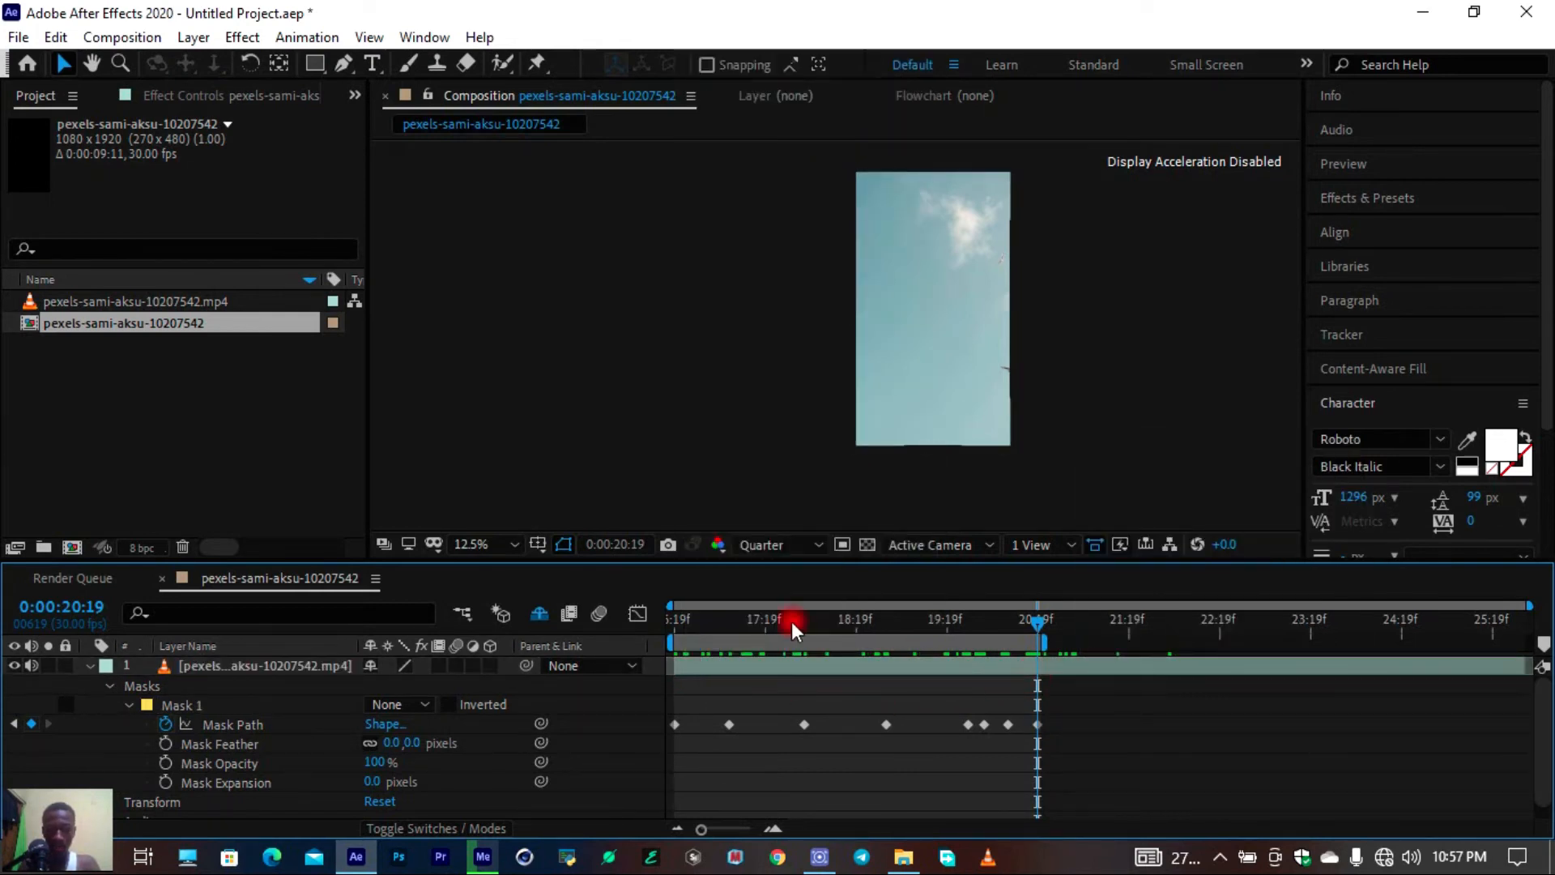
# Shorten the composition's duration to 0:00:04:11 in the Composition Settings
pyautogui.moveTo(911, 633); pyautogui.dragTo(1077, 634)
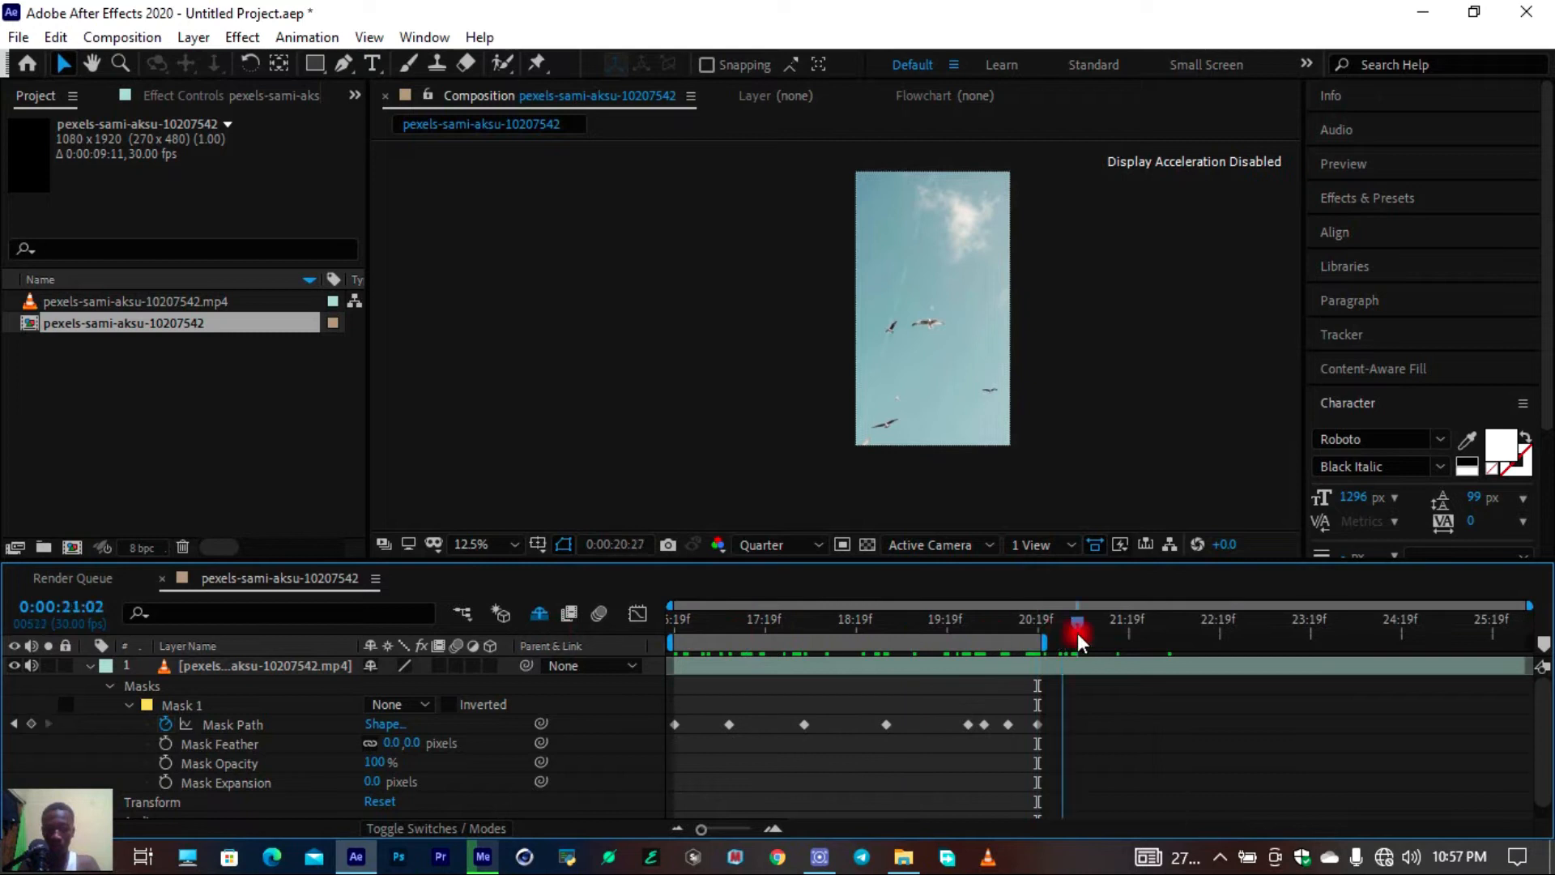
pyautogui.rightClick(1058, 637)
pyautogui.click(1134, 467)
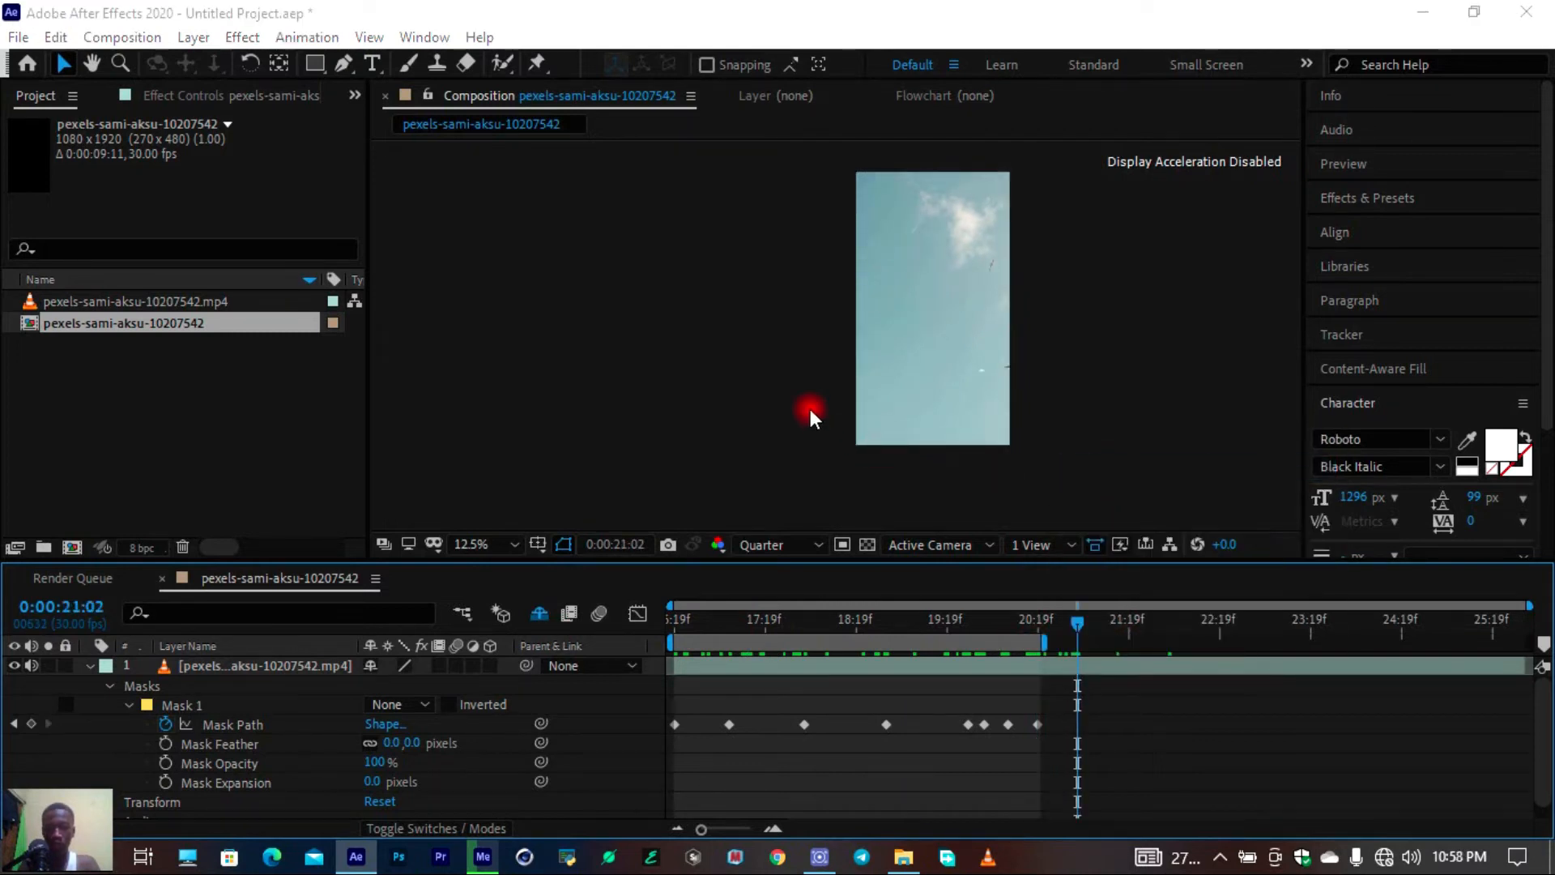
pyautogui.click(620, 518)
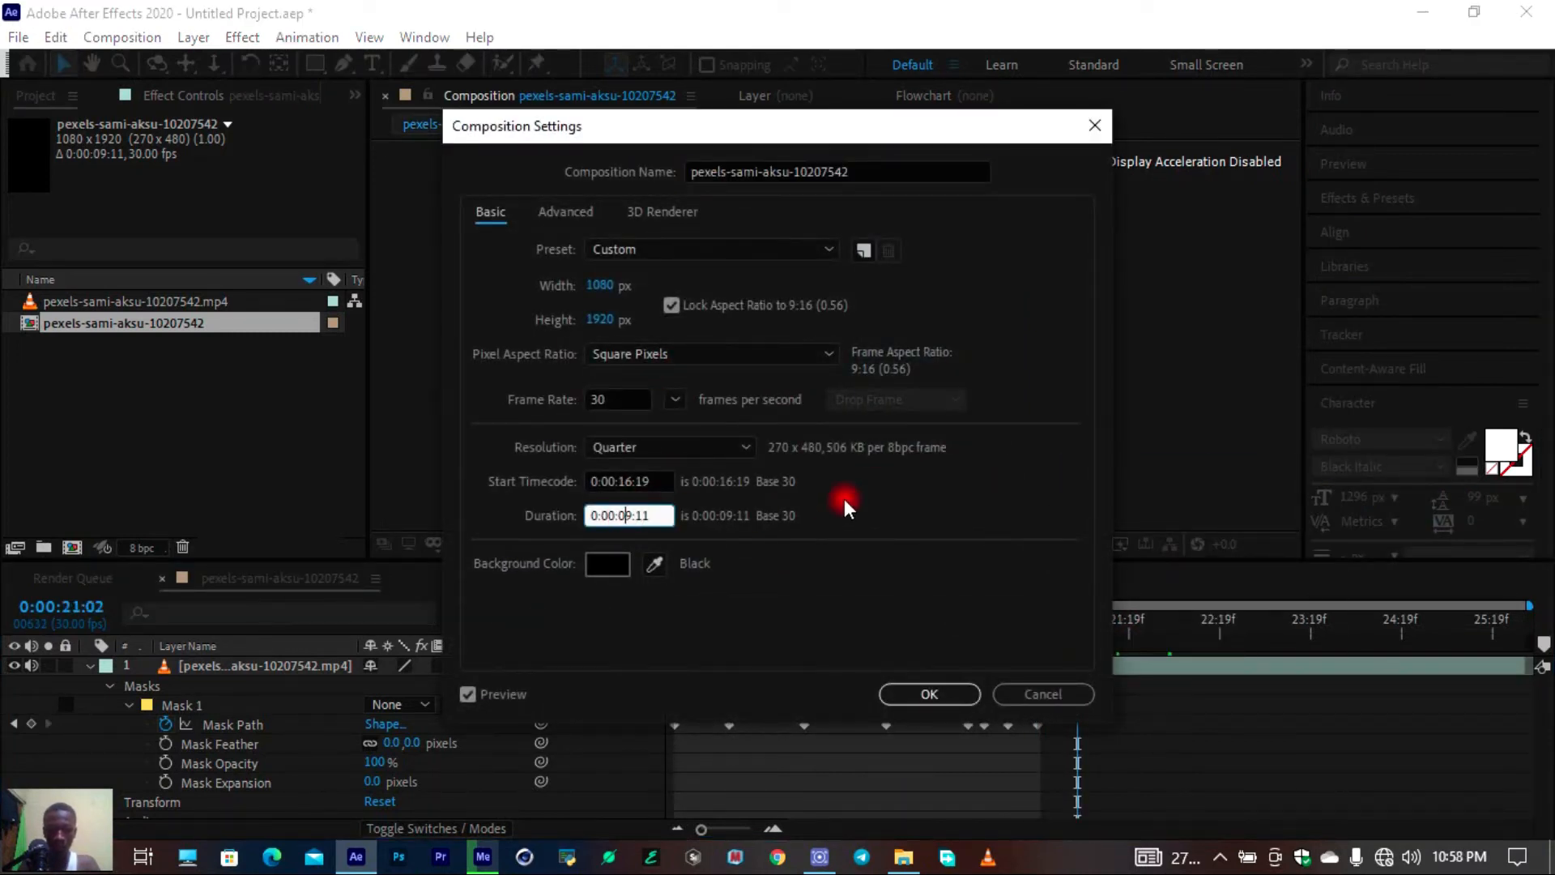
pyautogui.press('BackSpace')
pyautogui.write('4')
pyautogui.press('Return')
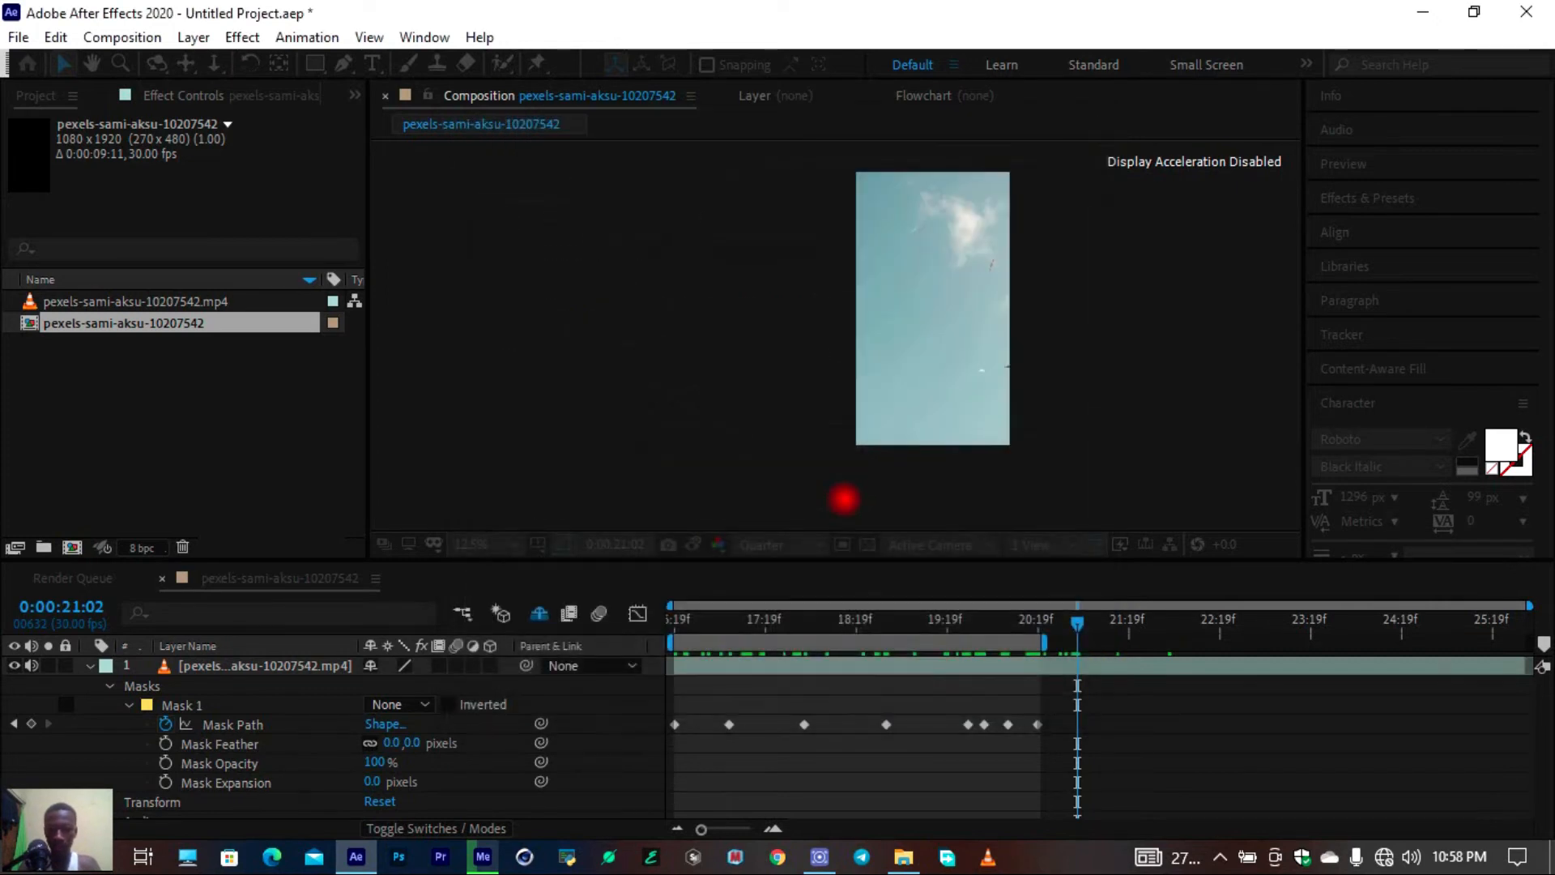
# At the composition's first frame, set the mode of Mask 1 to Subtract to cut out the bird
pyautogui.moveTo(1518, 623); pyautogui.dragTo(646, 612)
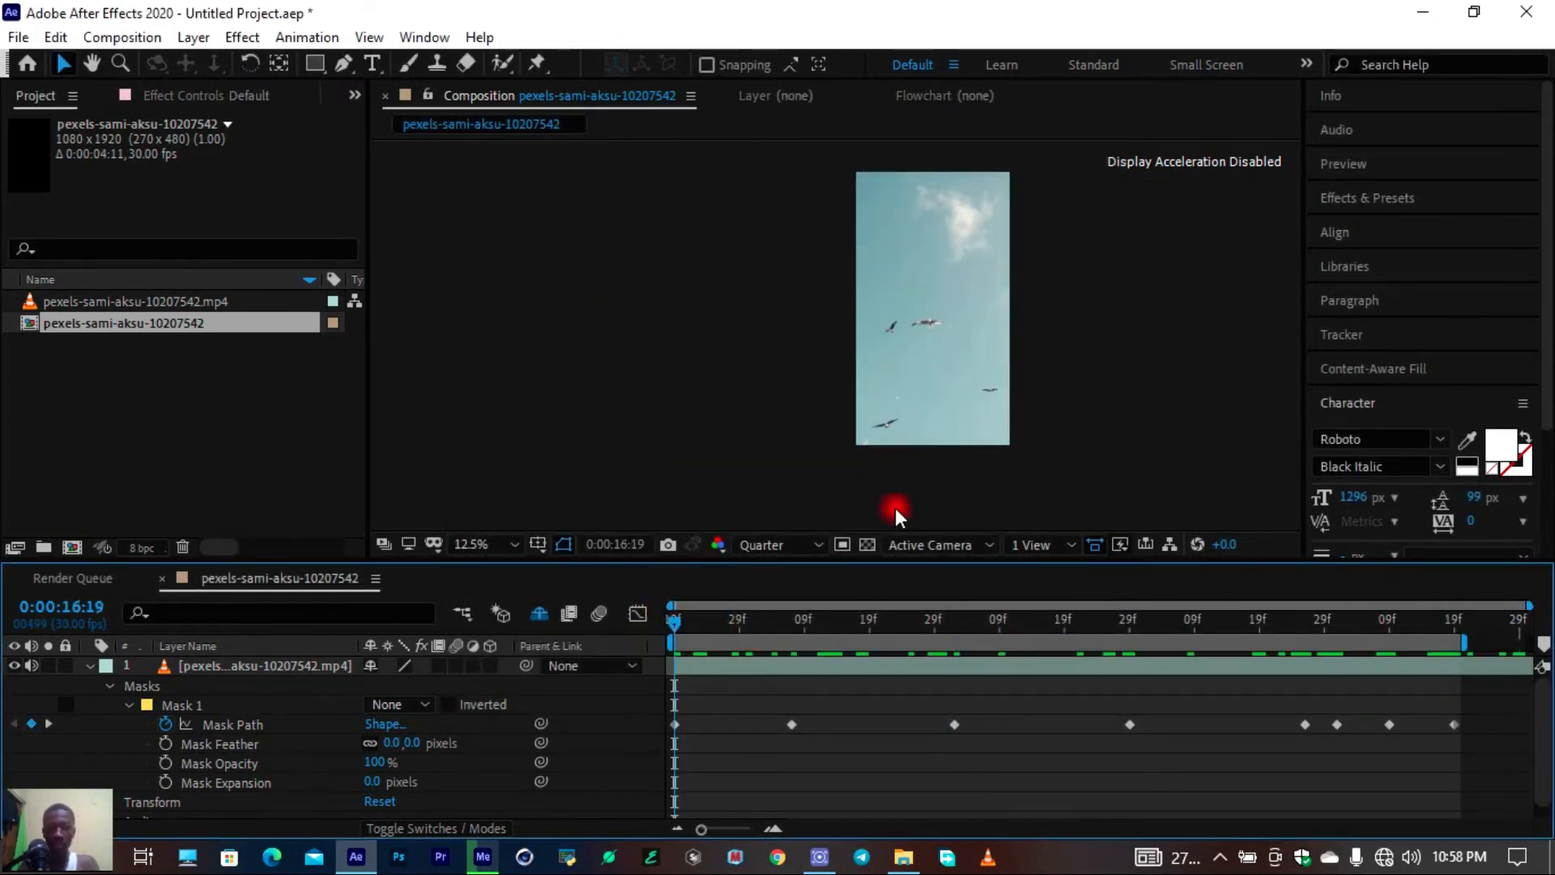
pyautogui.click(407, 704)
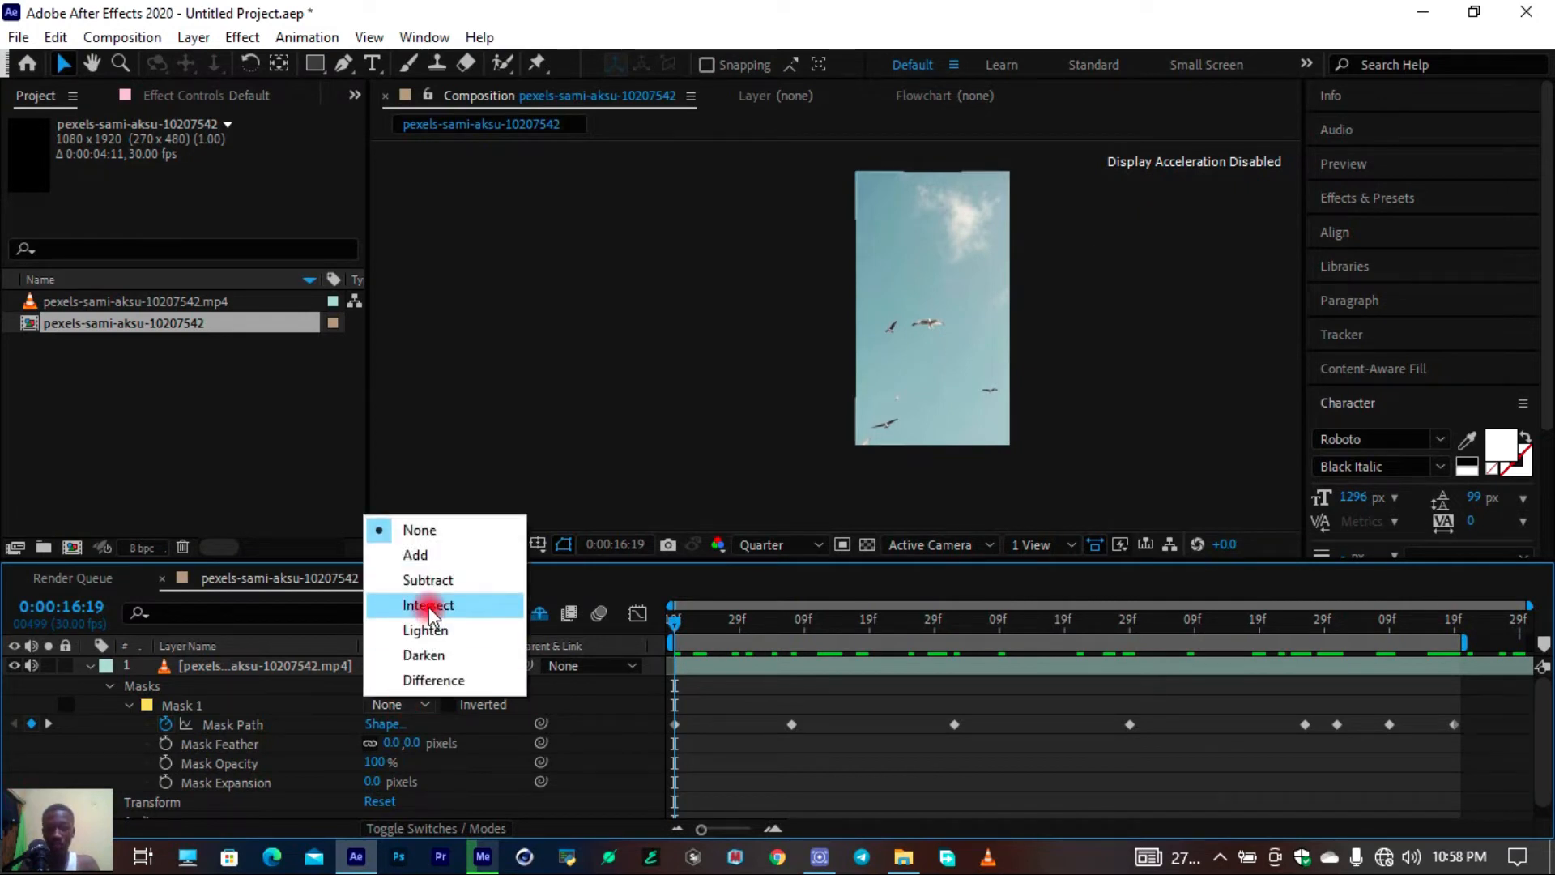
pyautogui.click(431, 581)
pyautogui.scroll(2, 950, 428)
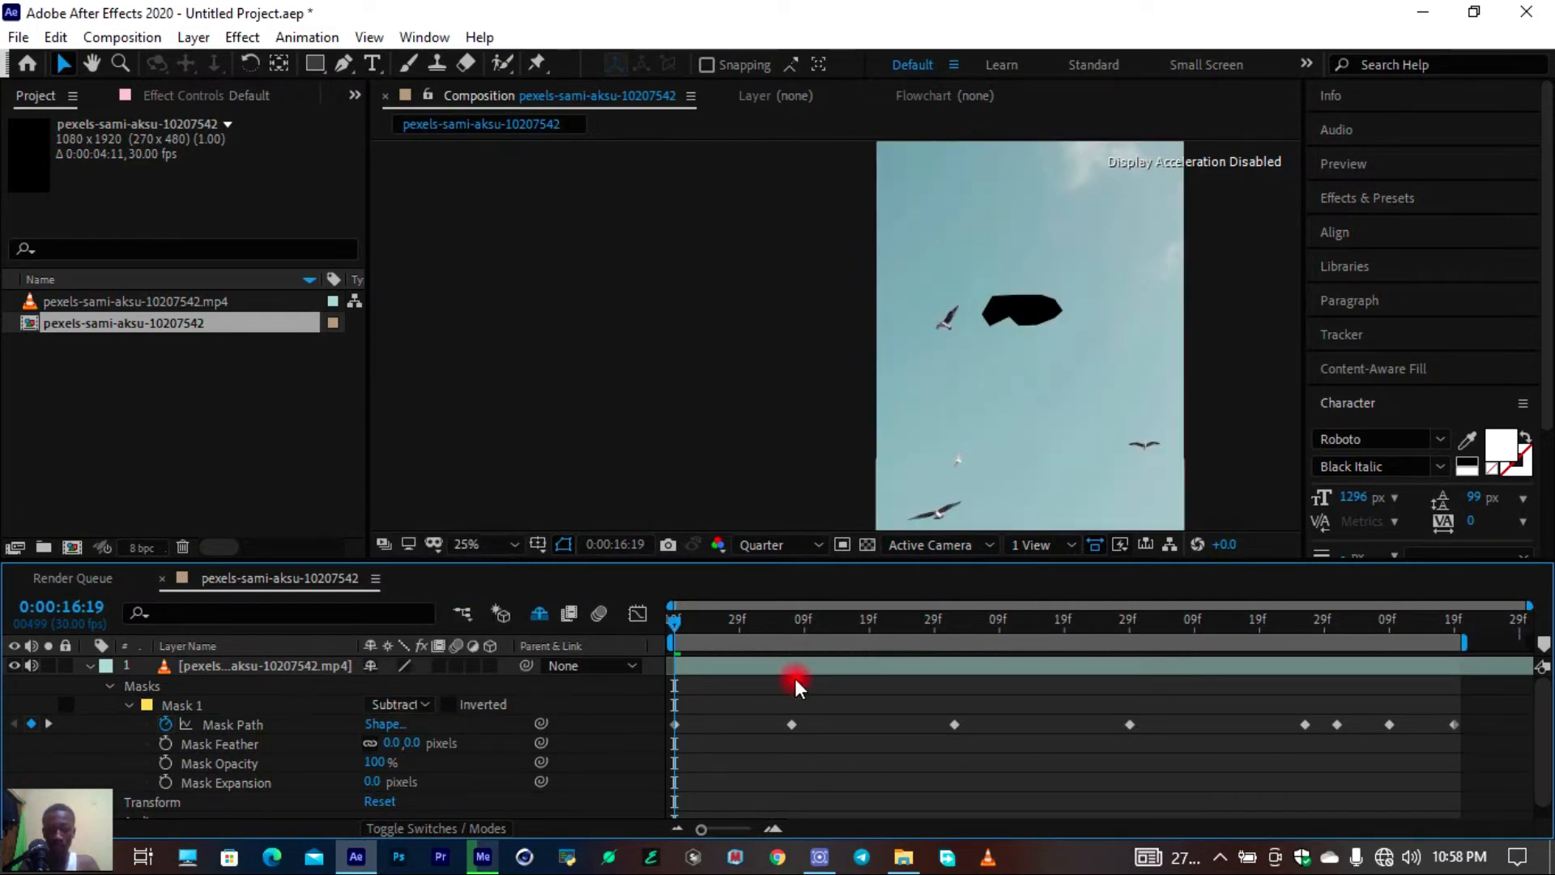
# Extend the work area to the end of the composition and preview the cut-out following the bird
pyautogui.moveTo(1463, 642); pyautogui.dragTo(1528, 641)
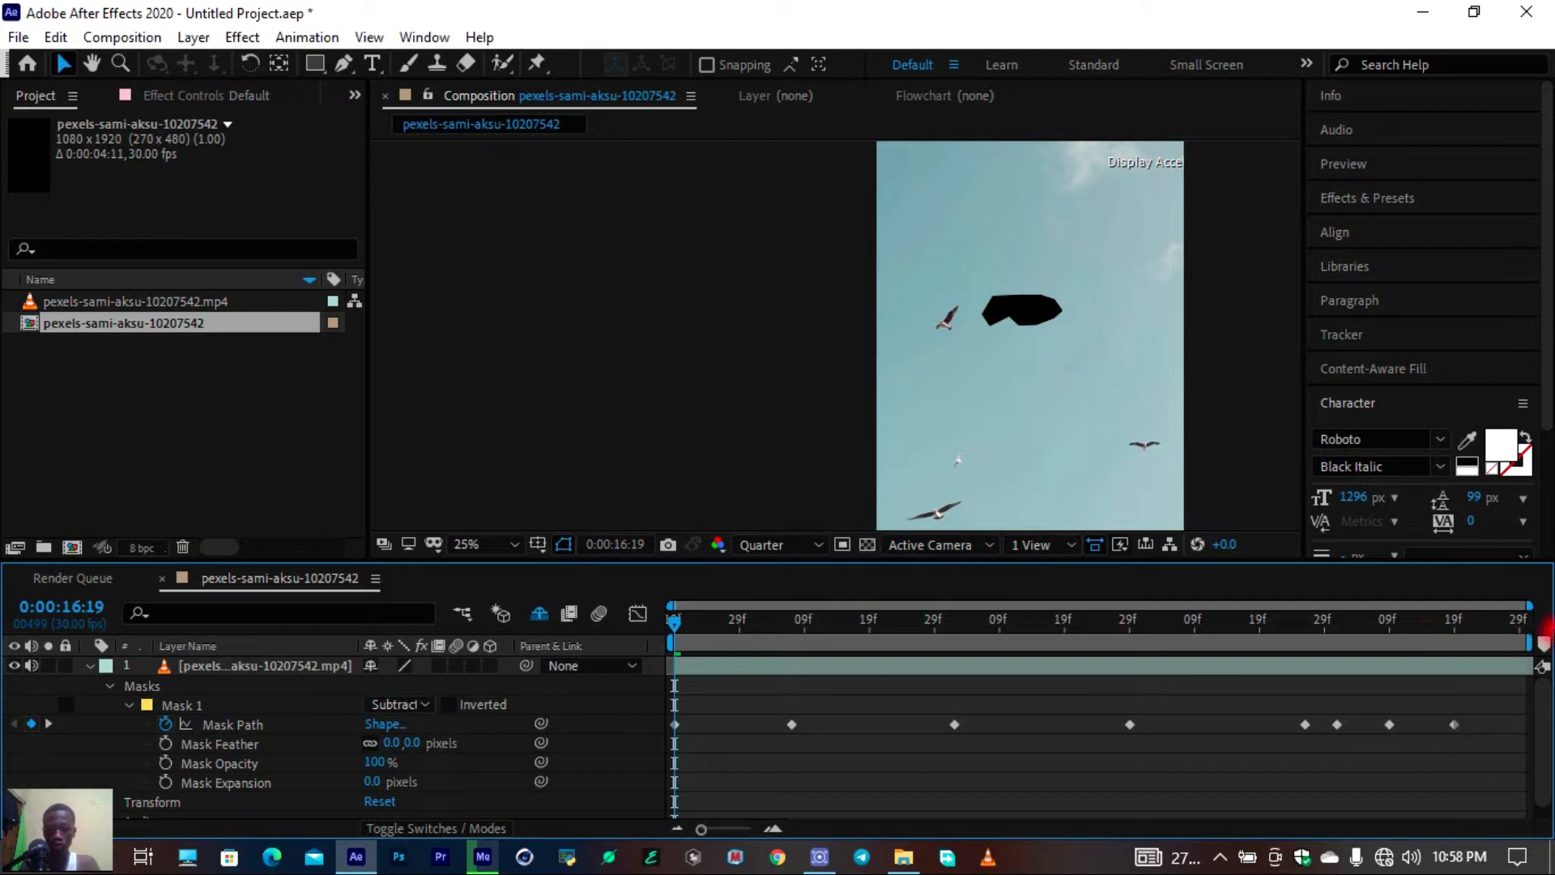
pyautogui.press('space')
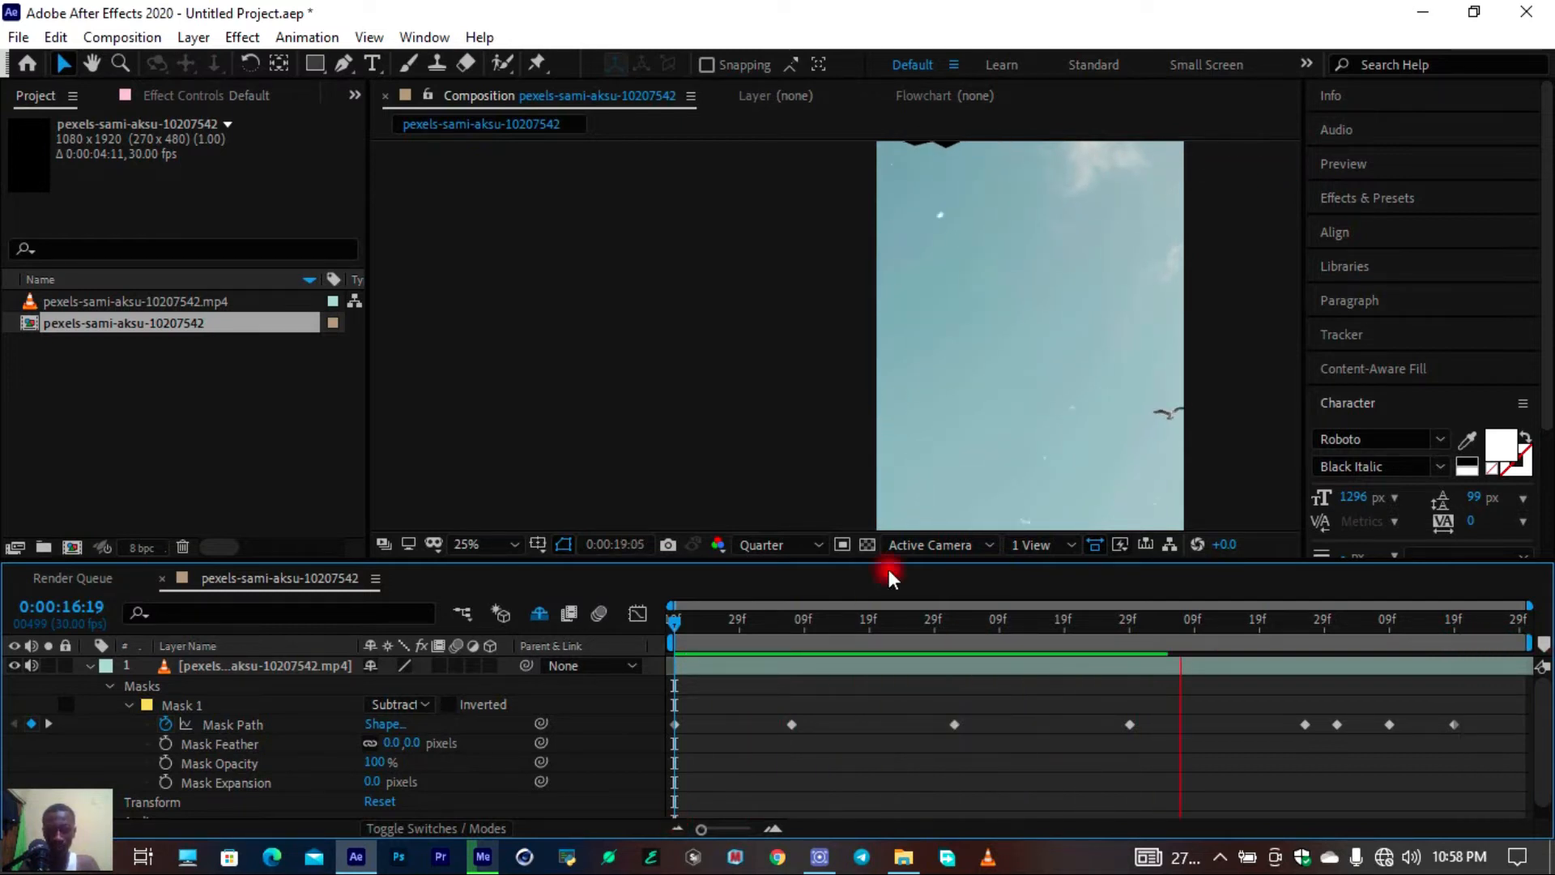
pyautogui.press('space')
pyautogui.moveTo(952, 280); pyautogui.dragTo(948, 360)
pyautogui.press('space')
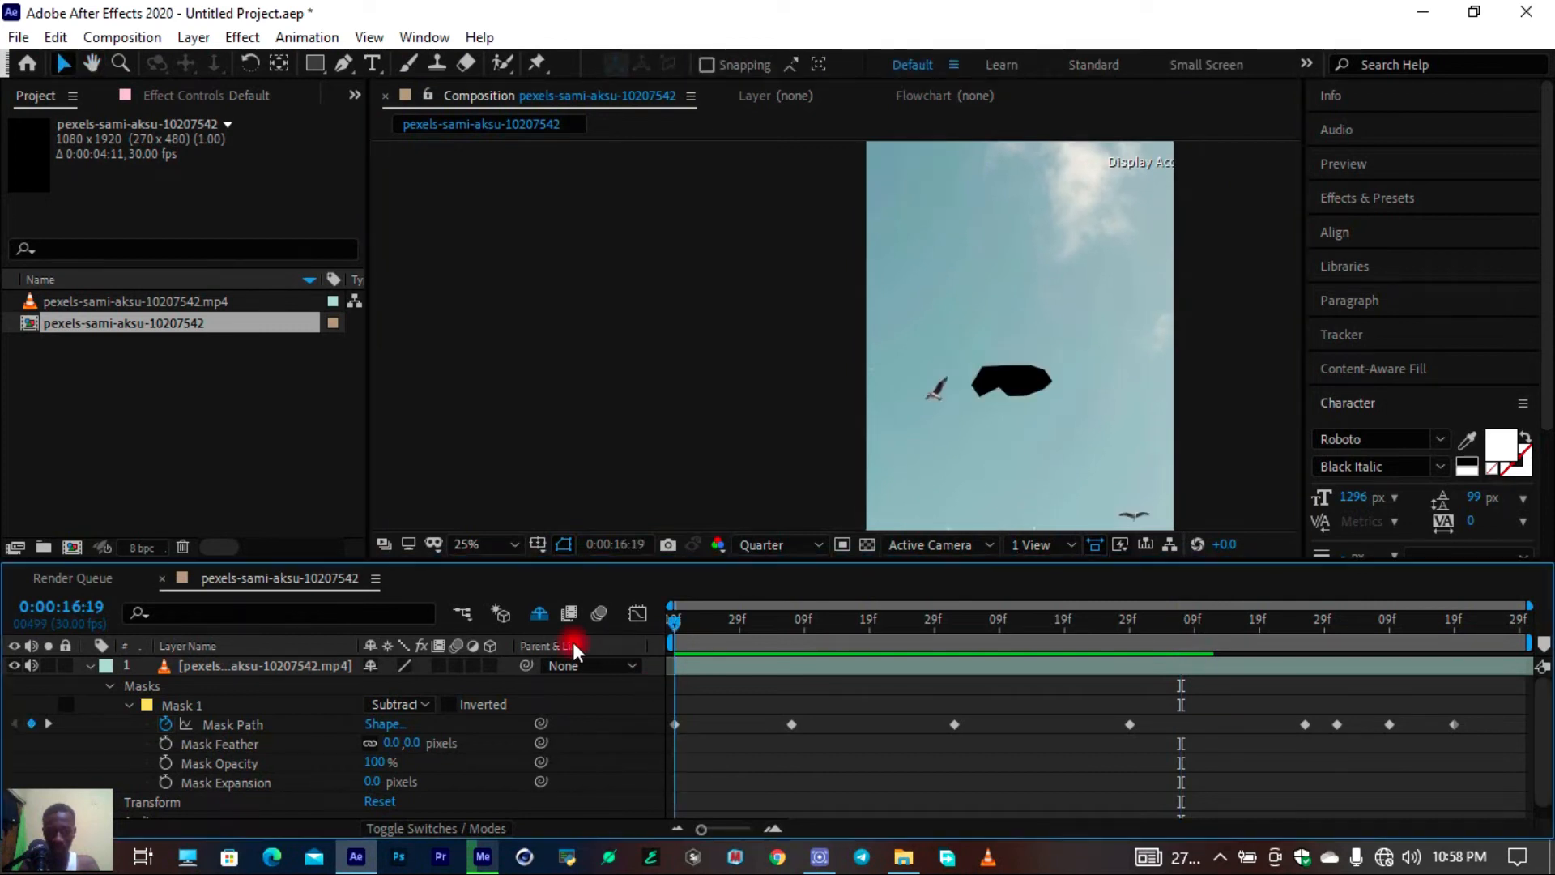
pyautogui.press('space')
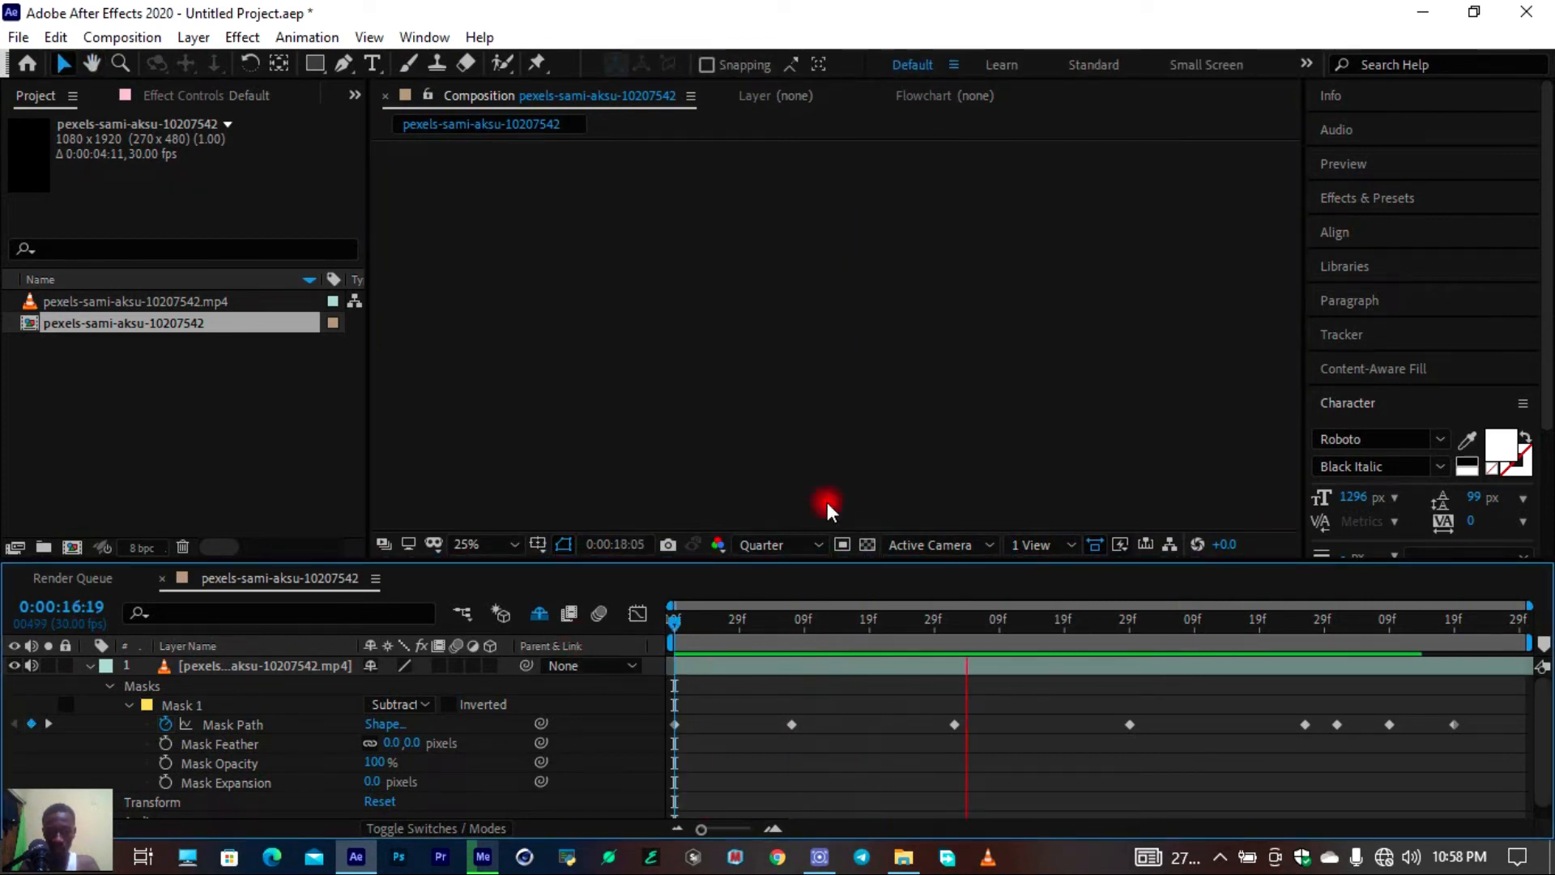
pyautogui.click(426, 704)
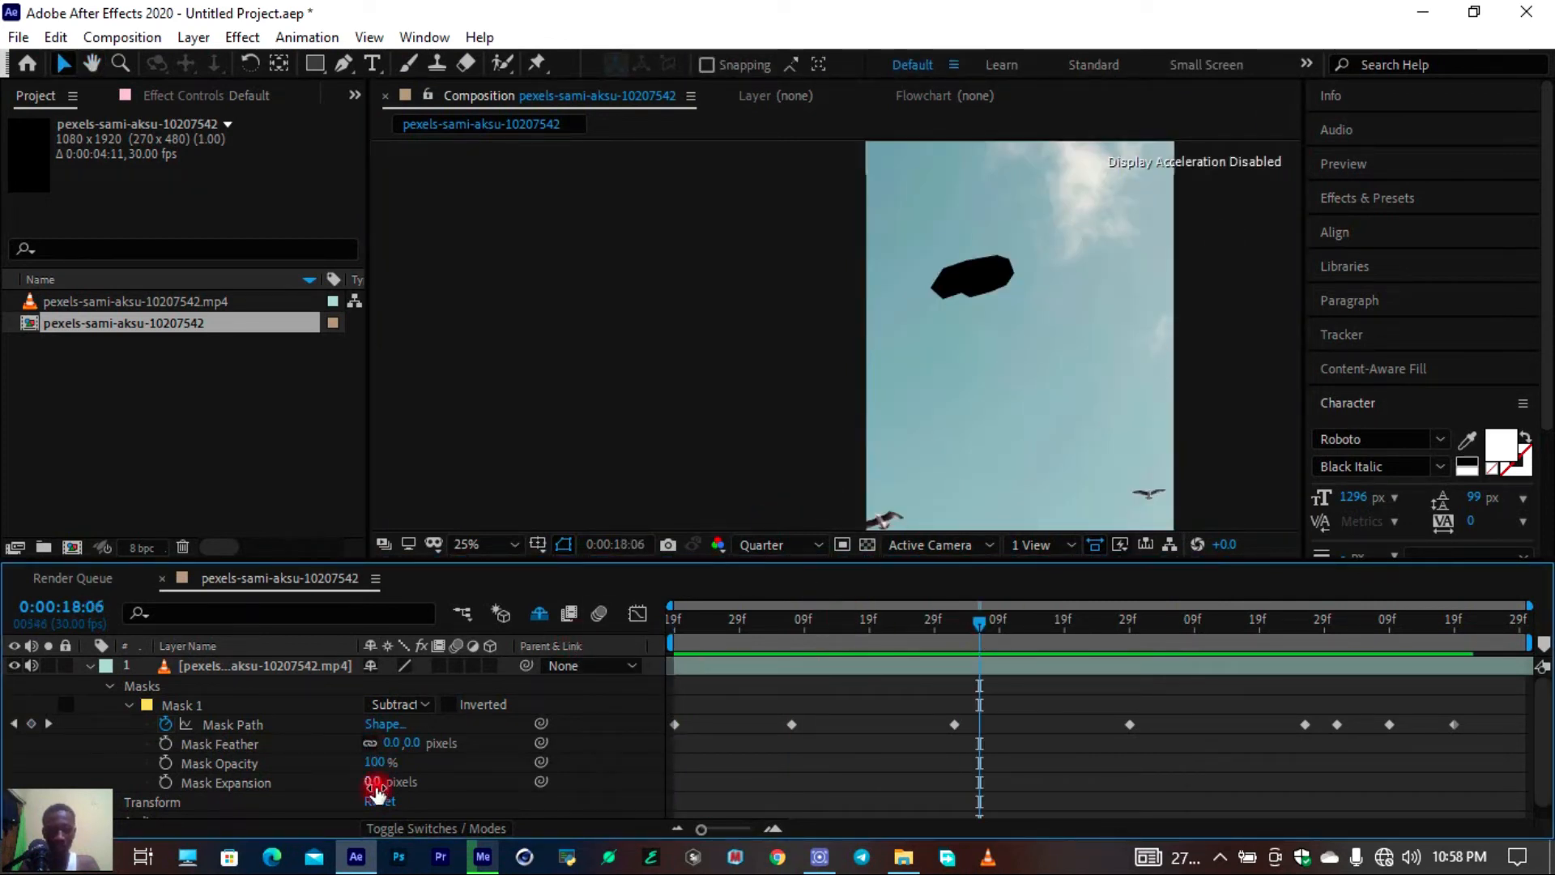
# Set the Mask Expansion of Mask 1 to 15 pixels and preview the enlarged cut-out
pyautogui.moveTo(375, 787); pyautogui.dragTo(396, 785)
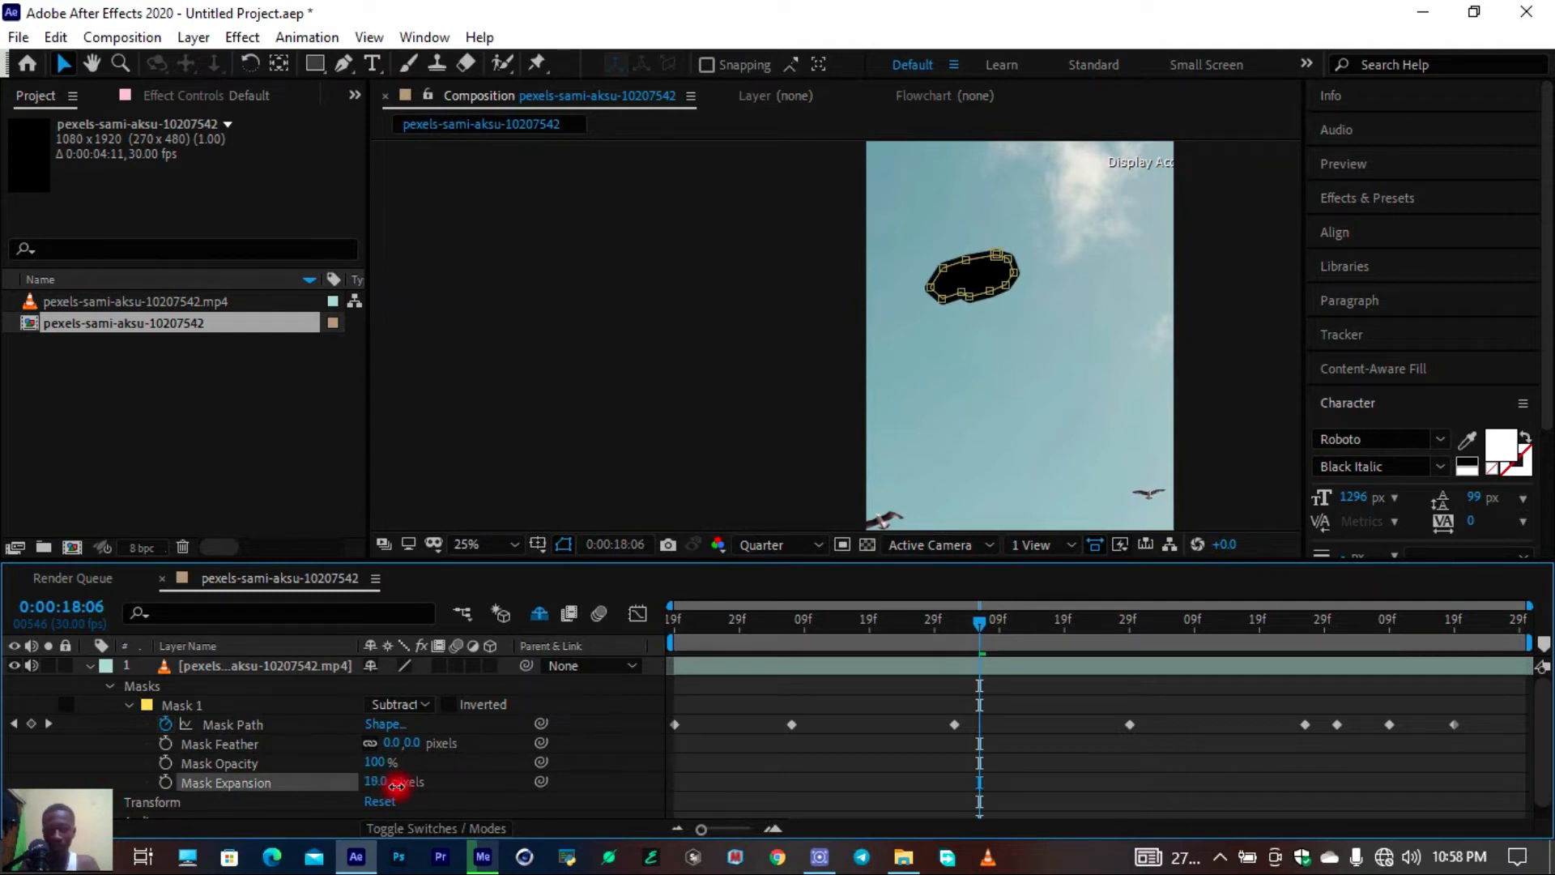
pyautogui.click(387, 783)
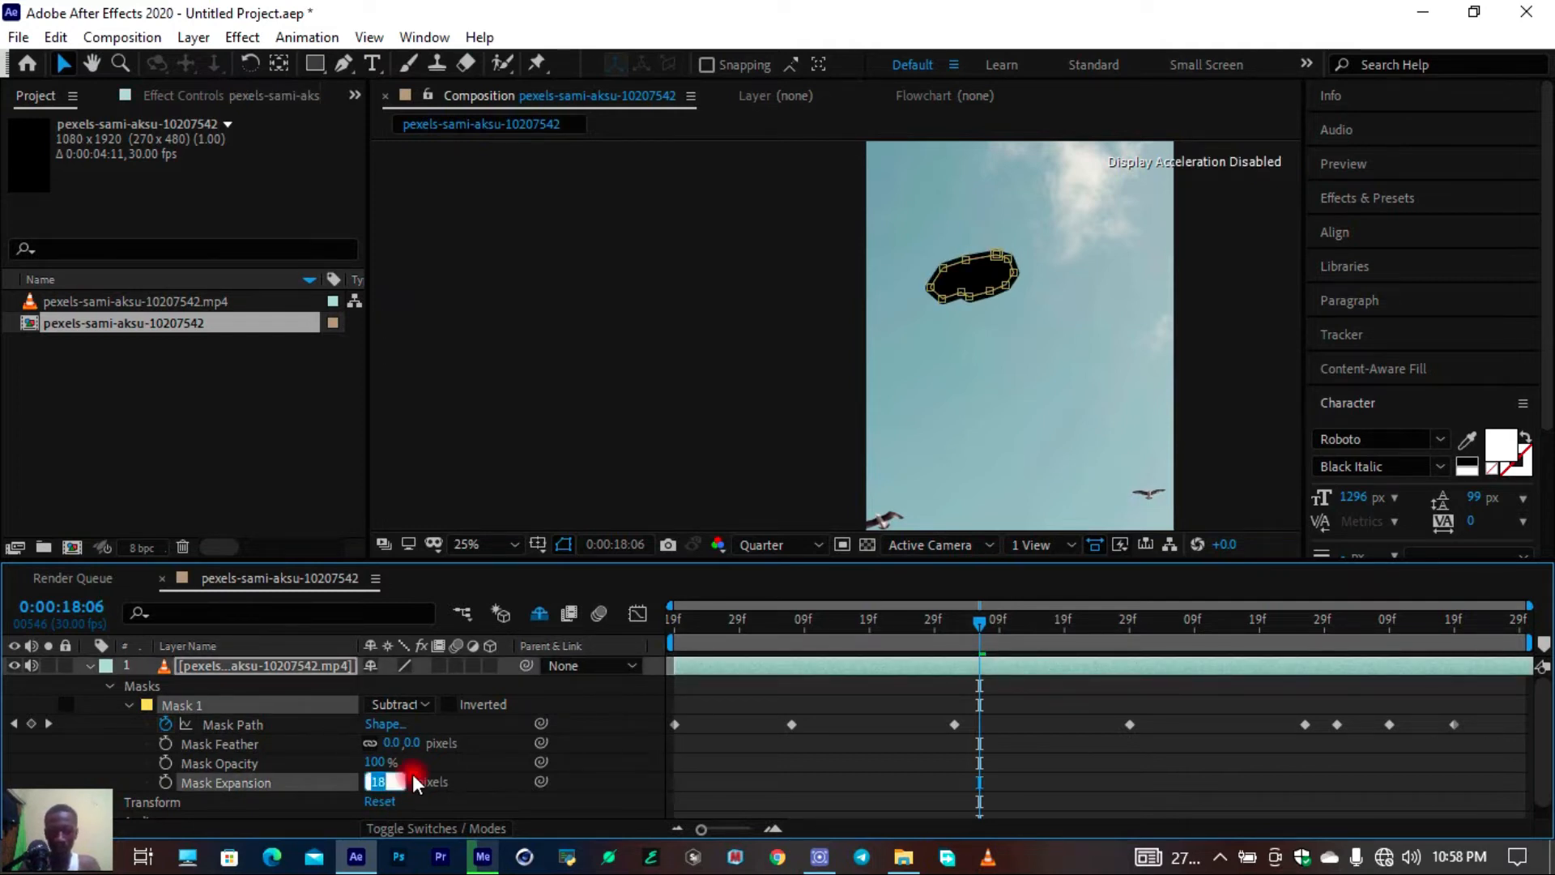
pyautogui.write('15')
pyautogui.press('Return')
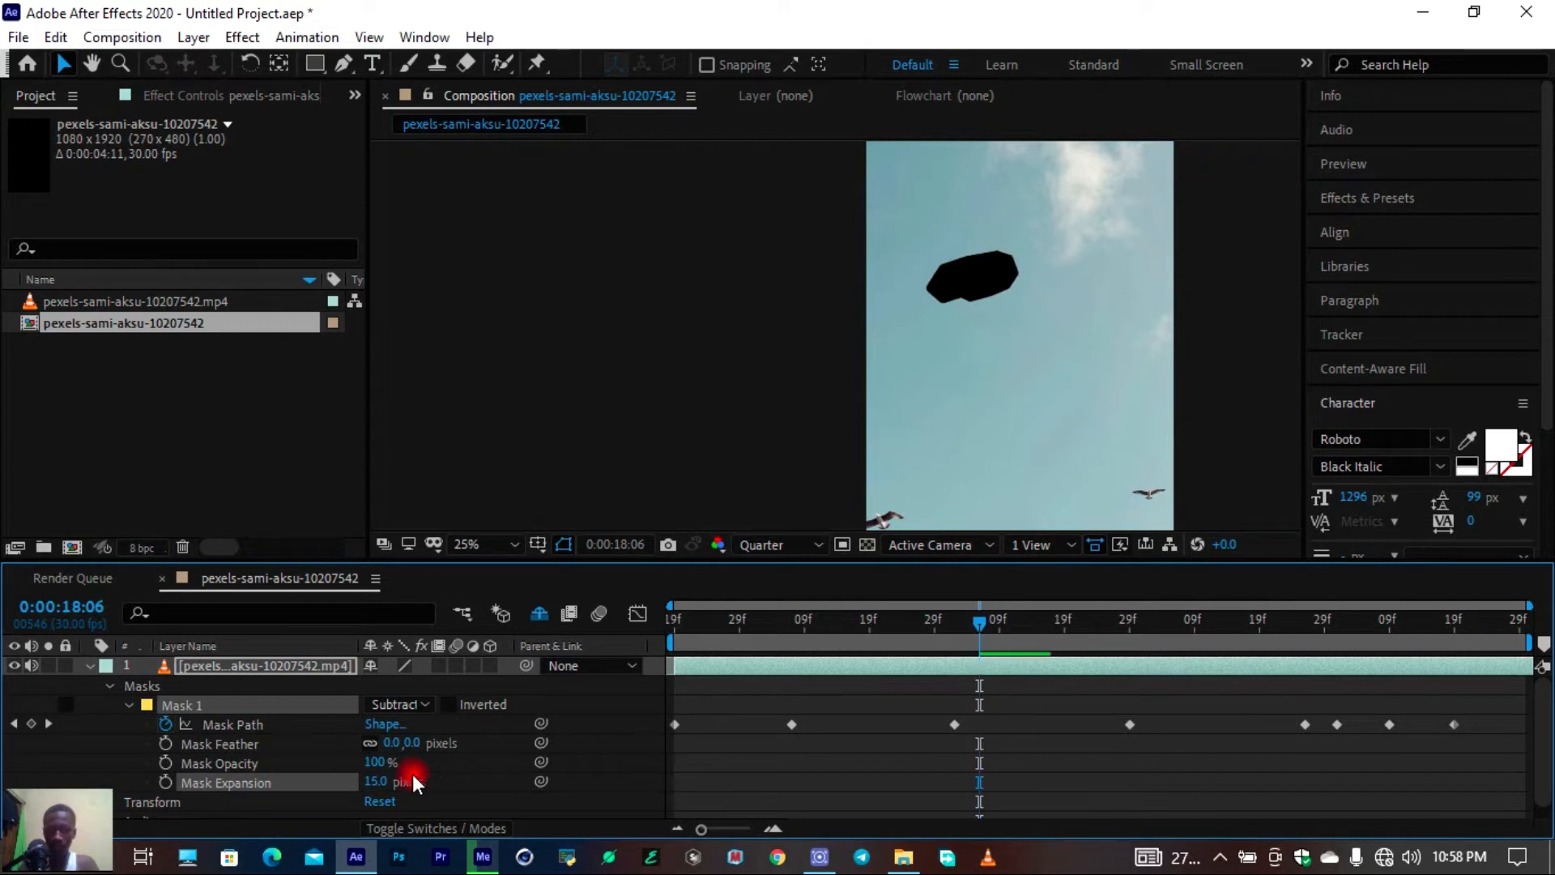
pyautogui.press('space')
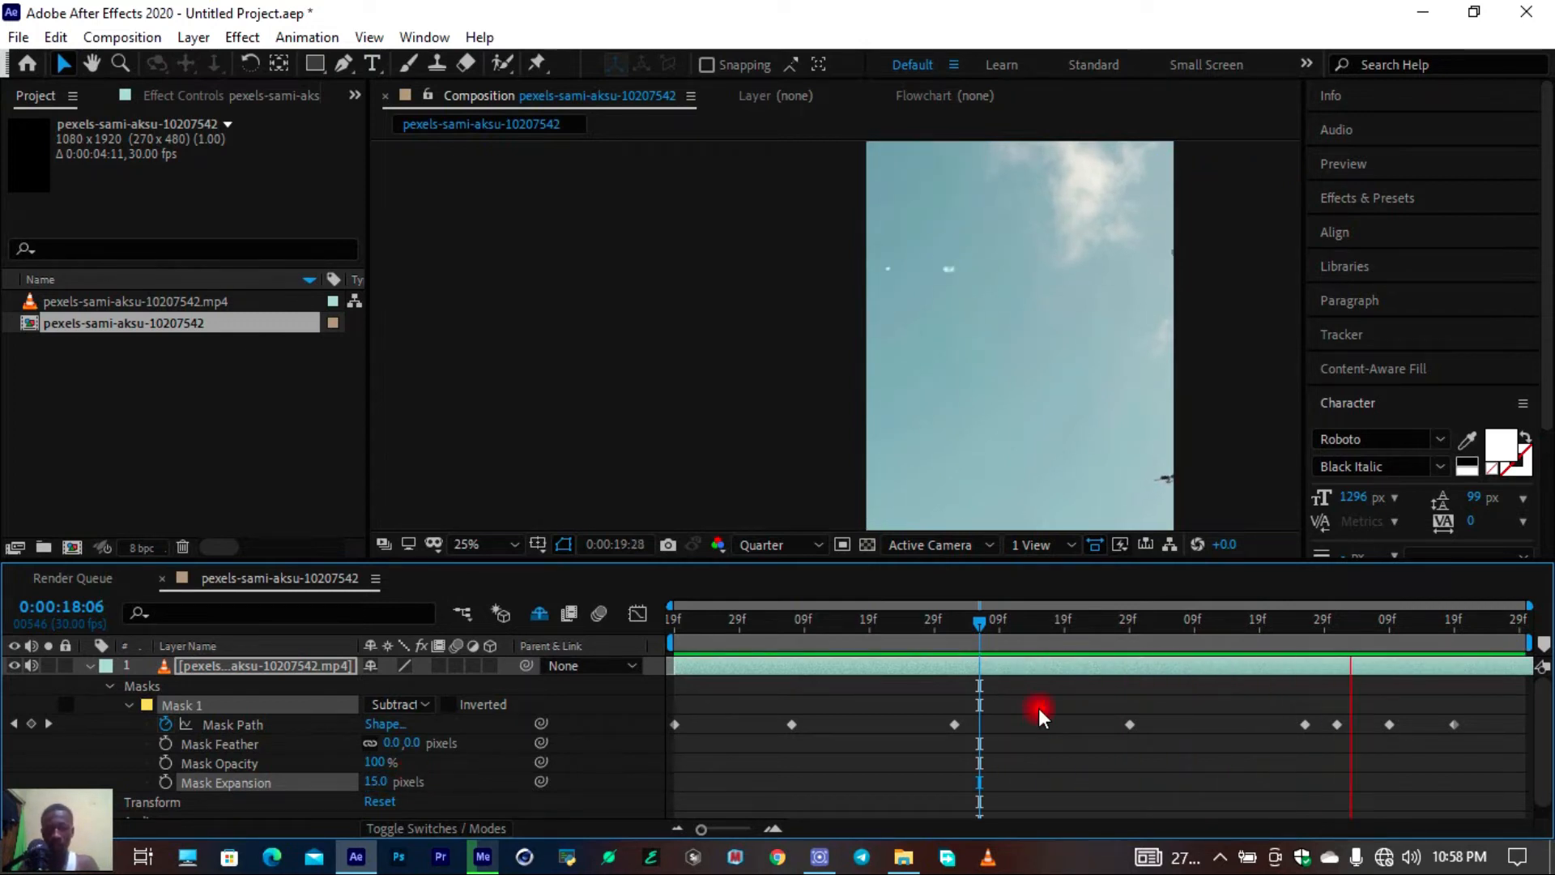
# At 0:00:17:03, set the Mask Feather of Mask 1 to 10 pixels and inspect the softened edge up close
pyautogui.moveTo(790, 642); pyautogui.dragTo(764, 640)
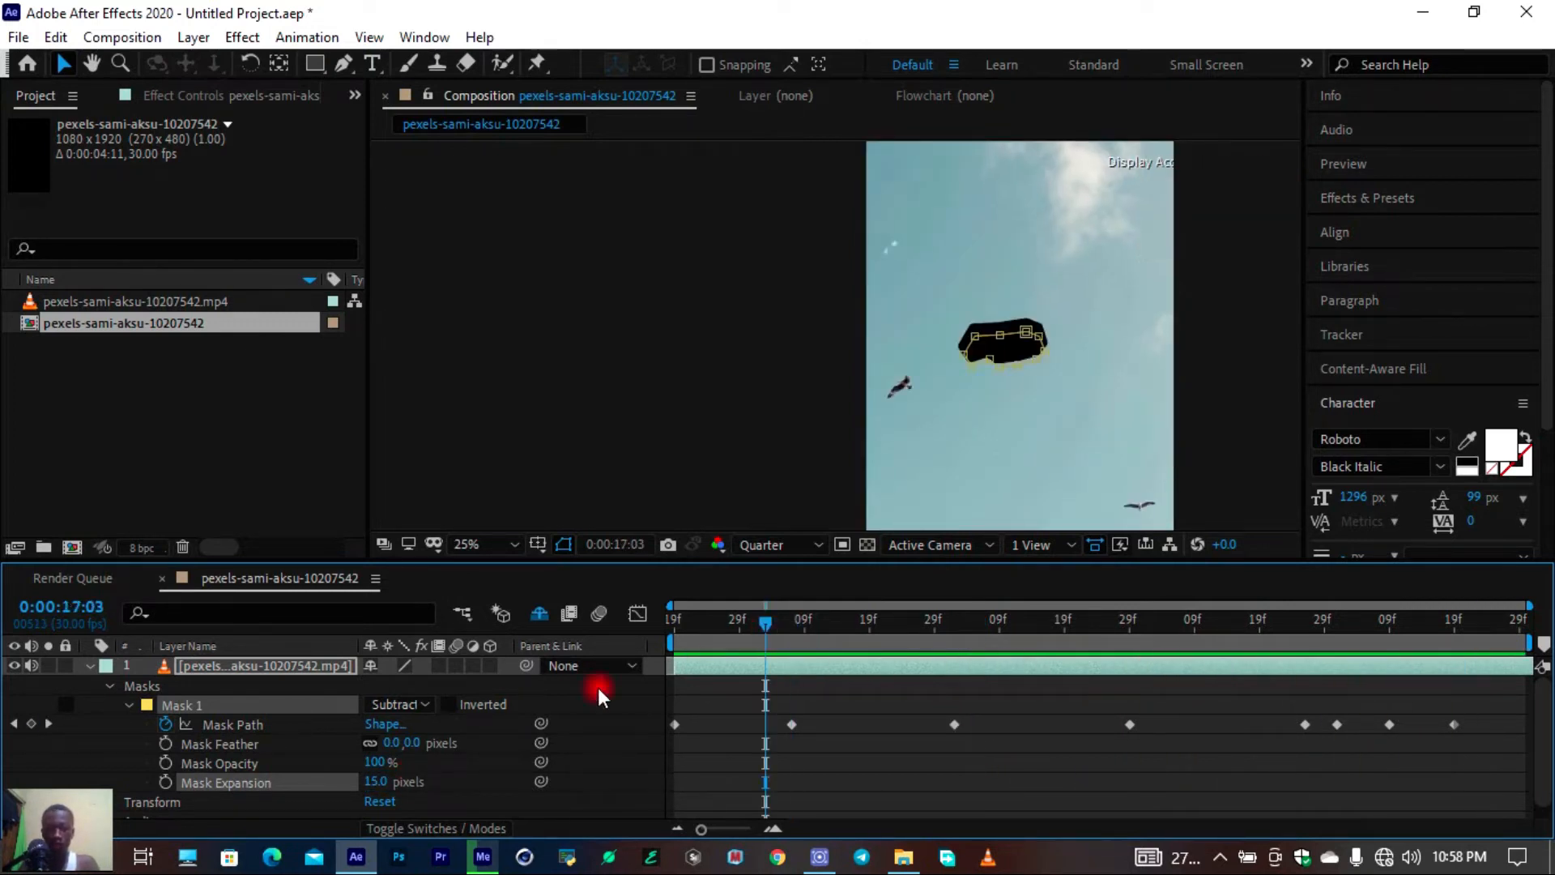
pyautogui.click(392, 743)
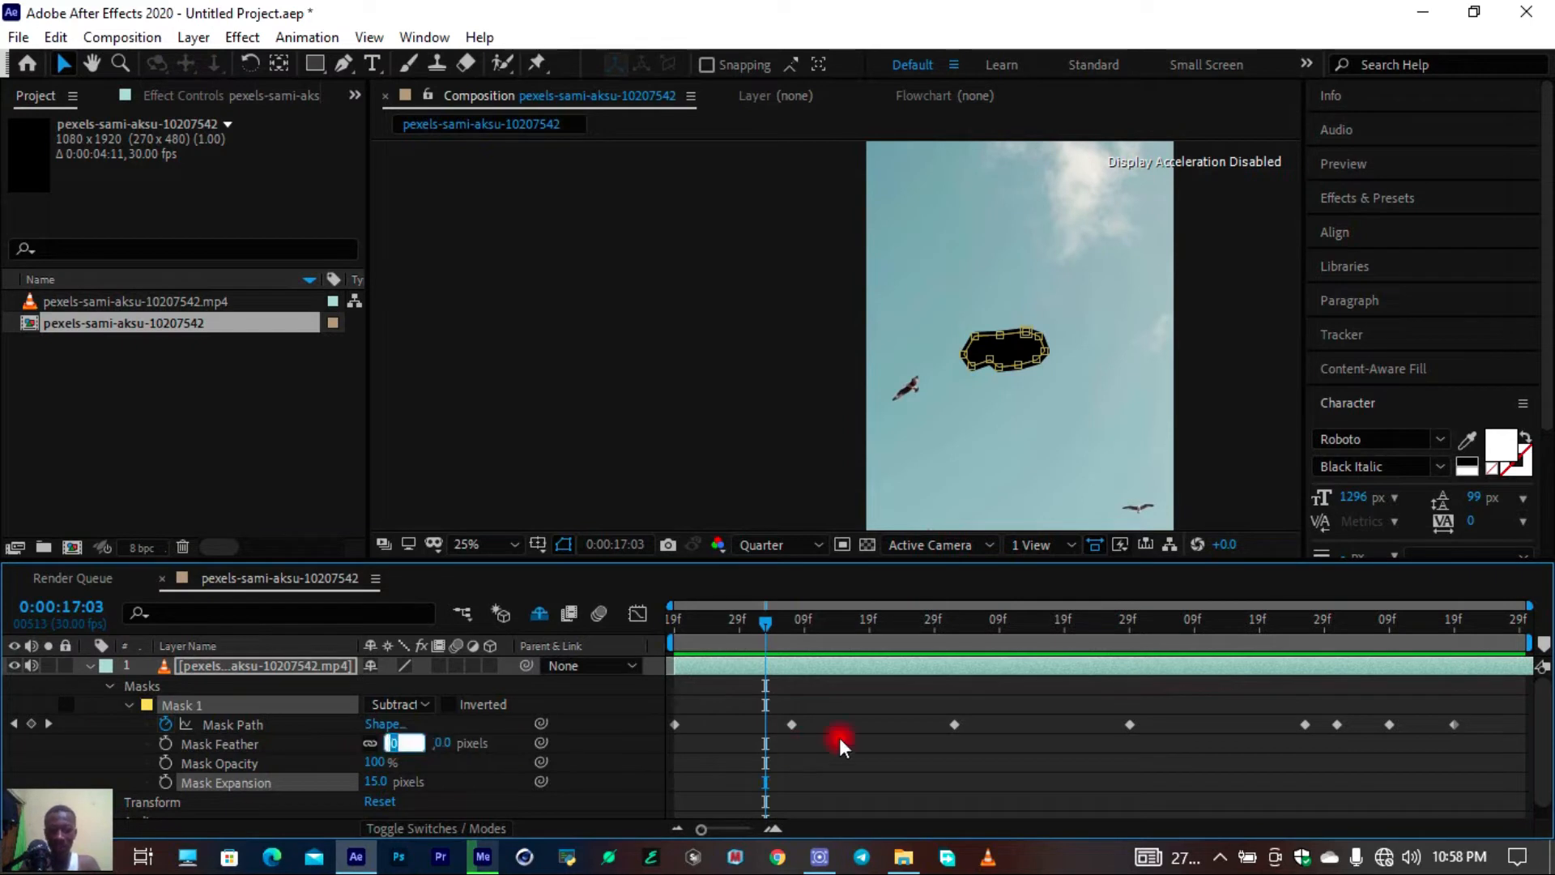
pyautogui.write('10')
pyautogui.press('Return')
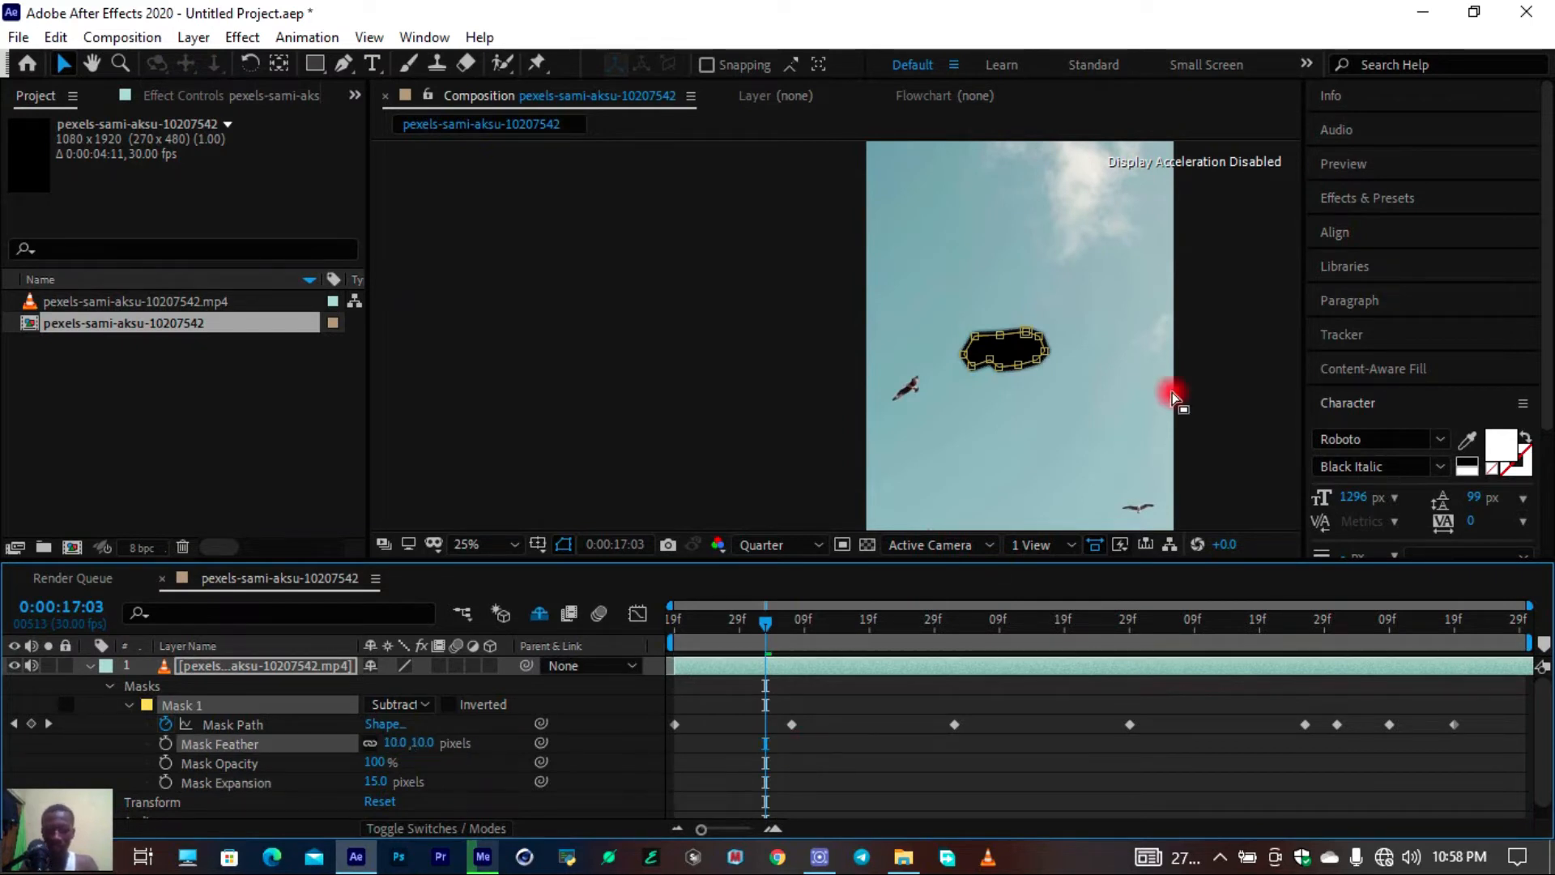
pyautogui.press('.')
pyautogui.press('space')
pyautogui.moveTo(1201, 386); pyautogui.dragTo(875, 349)
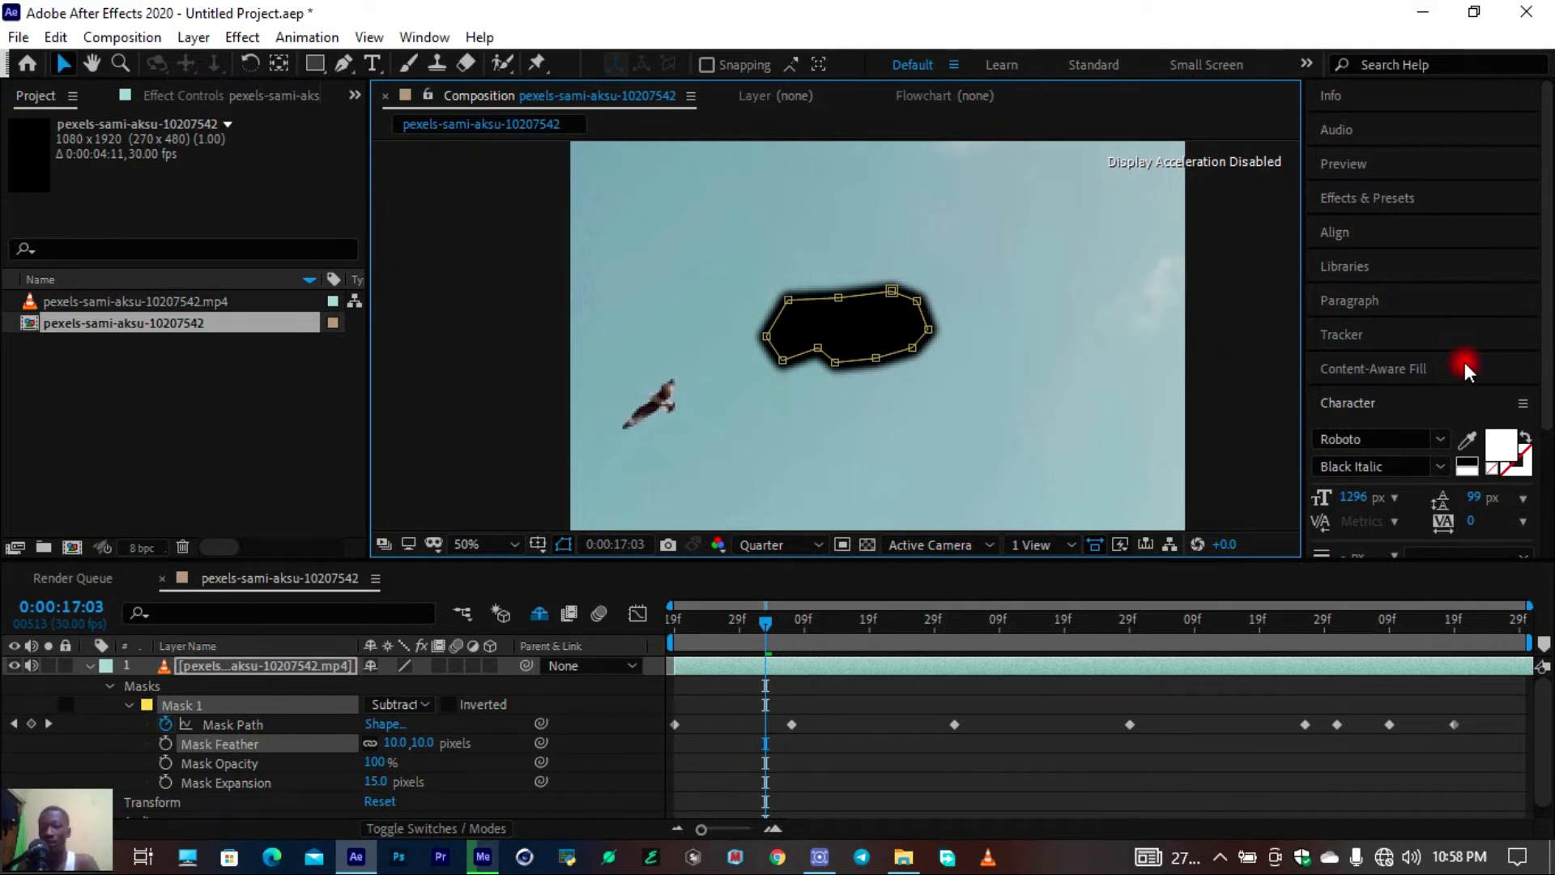
# Show the Content-Aware Fill settings and raise the Alpha Expansion to 52
pyautogui.click(1413, 371)
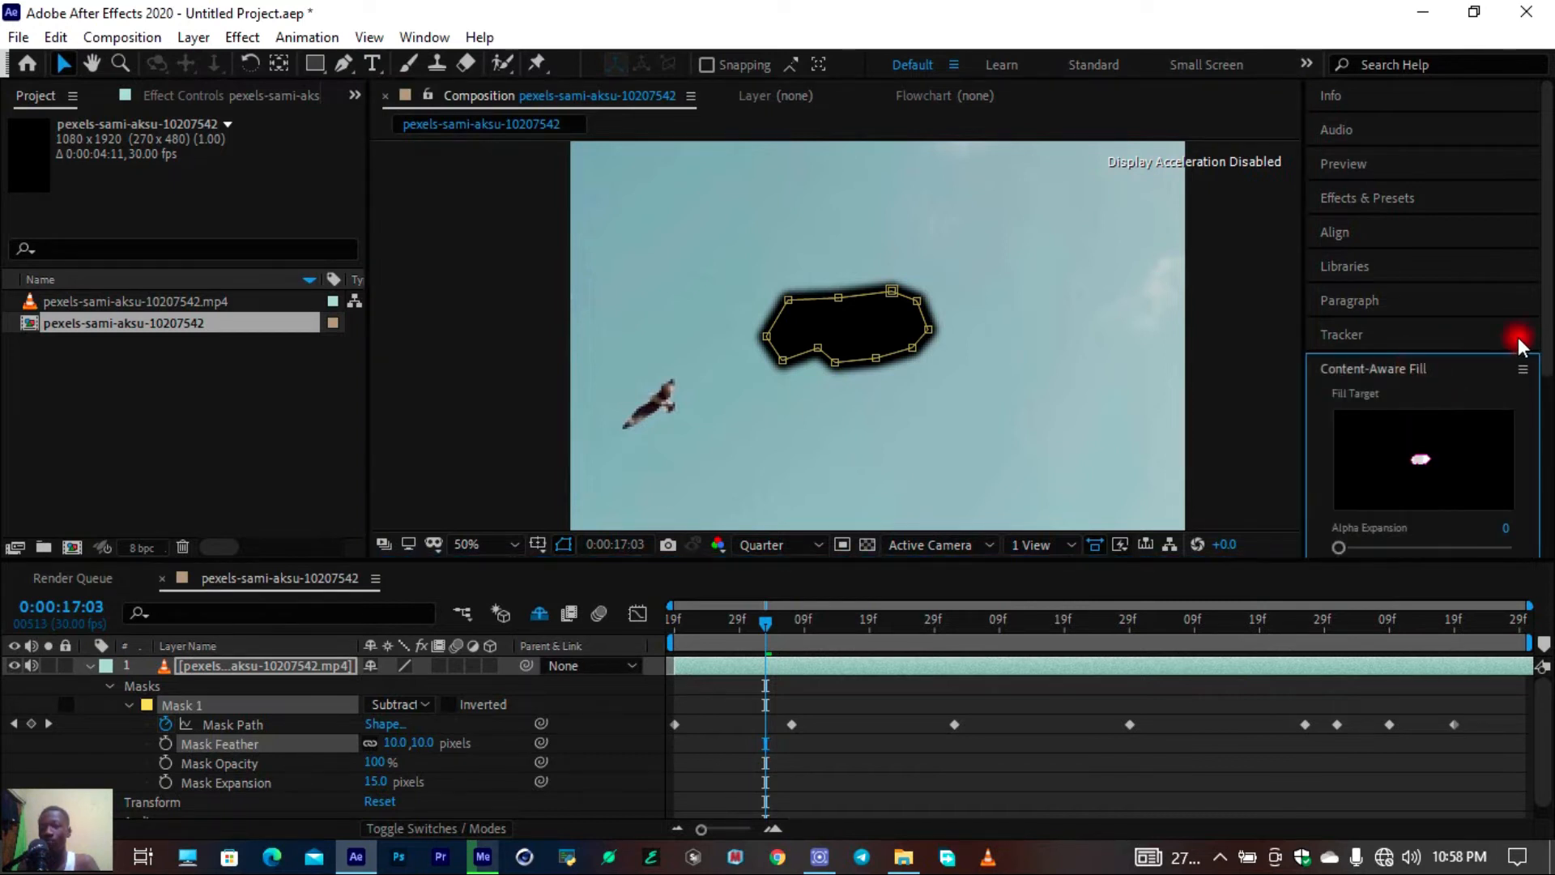
pyautogui.moveTo(1544, 356); pyautogui.dragTo(1543, 451)
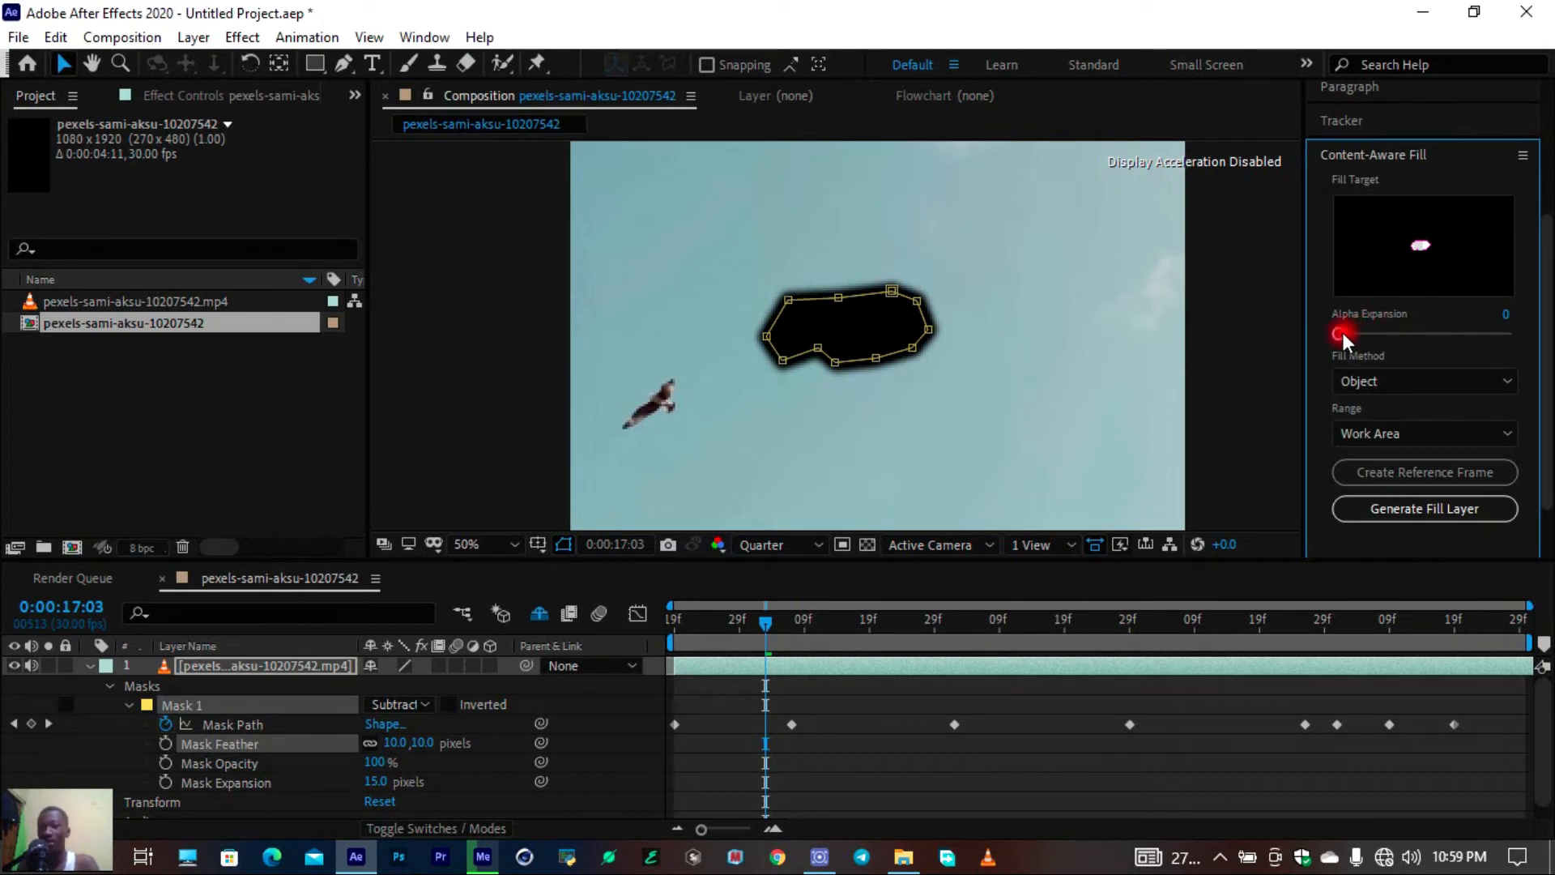
pyautogui.moveTo(1352, 336); pyautogui.dragTo(1403, 334)
pyautogui.moveTo(1475, 332); pyautogui.dragTo(1479, 333)
# Undo the recent feather and expansion changes on Mask 1, and redo them
pyautogui.hotkey('ctrl', 'z')
pyautogui.press('space')
pyautogui.hotkey('ctrl', 'z')
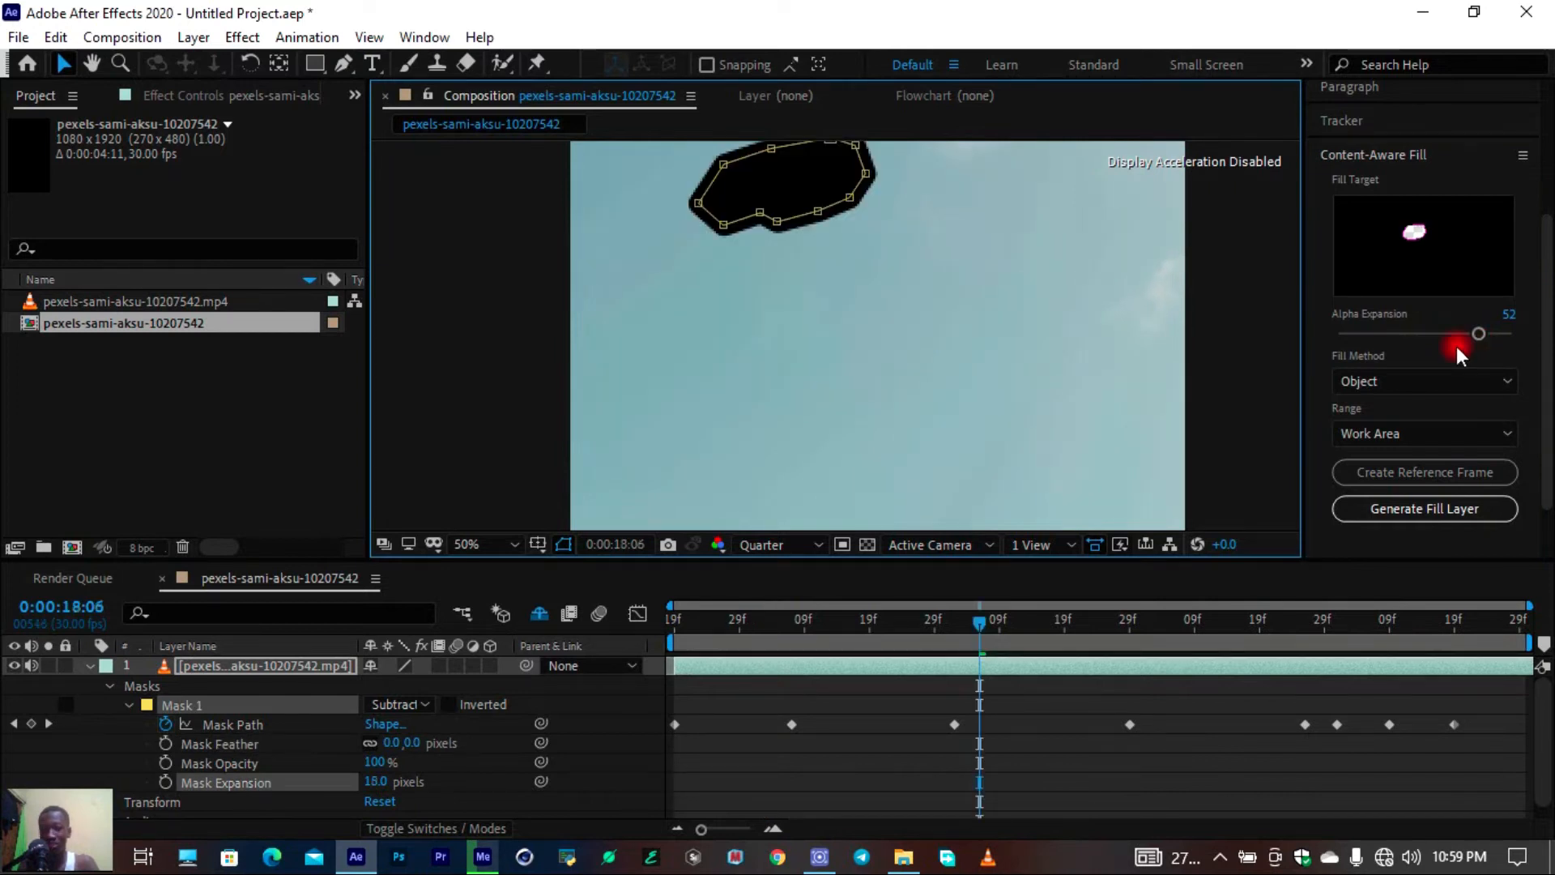
pyautogui.hotkey('ctrl', 'shift', 'z')
pyautogui.hotkey('ctrl', 'shift', 'z')
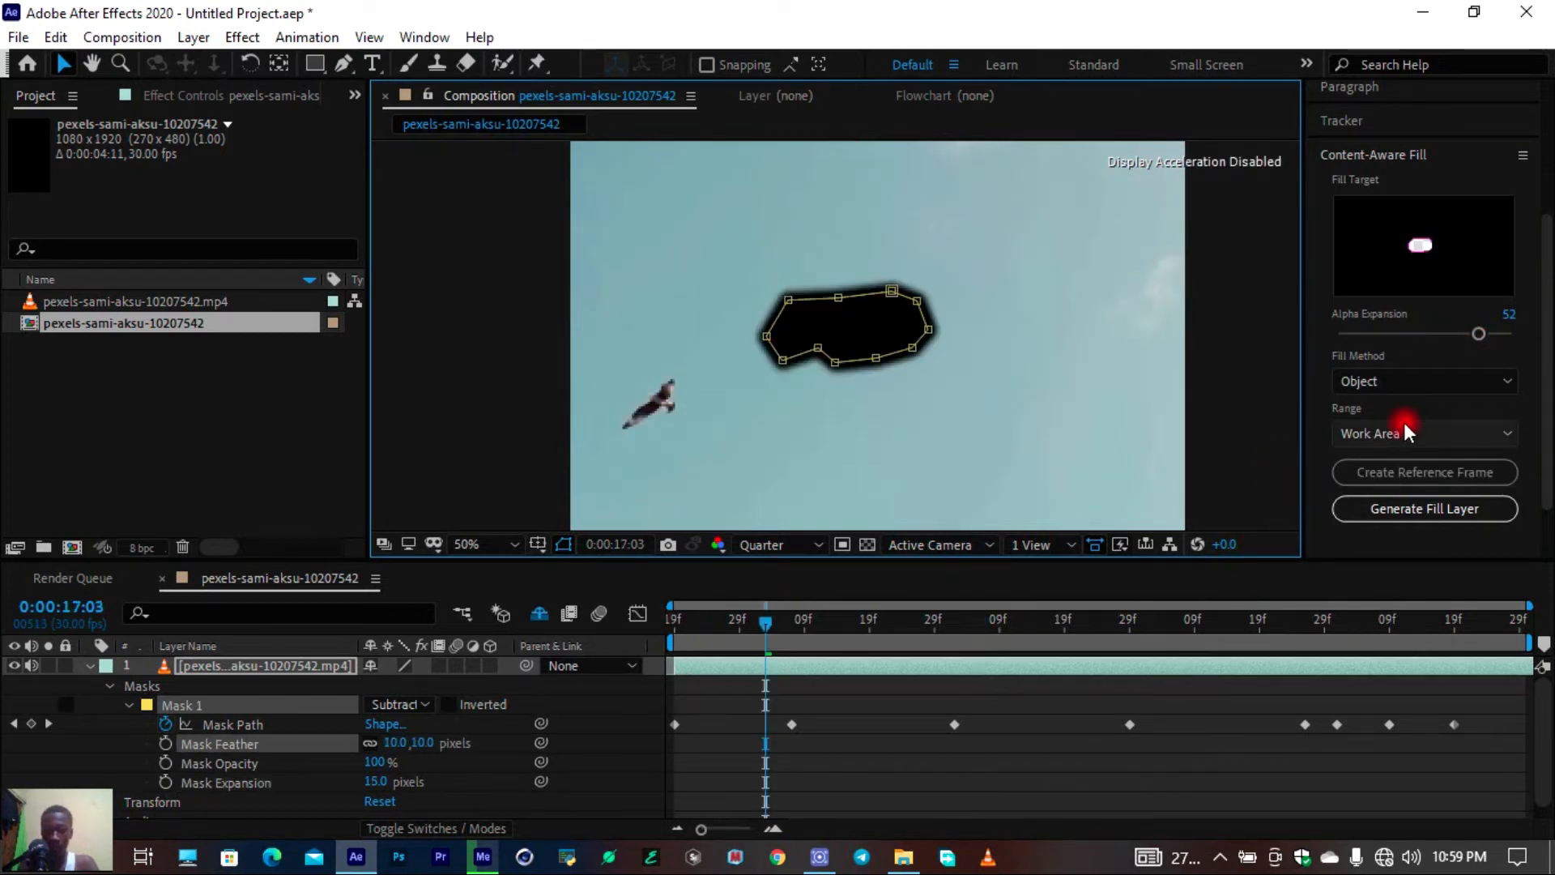
# Set the Content-Aware Fill's Alpha Expansion to 5
pyautogui.moveTo(1450, 337); pyautogui.dragTo(1354, 346)
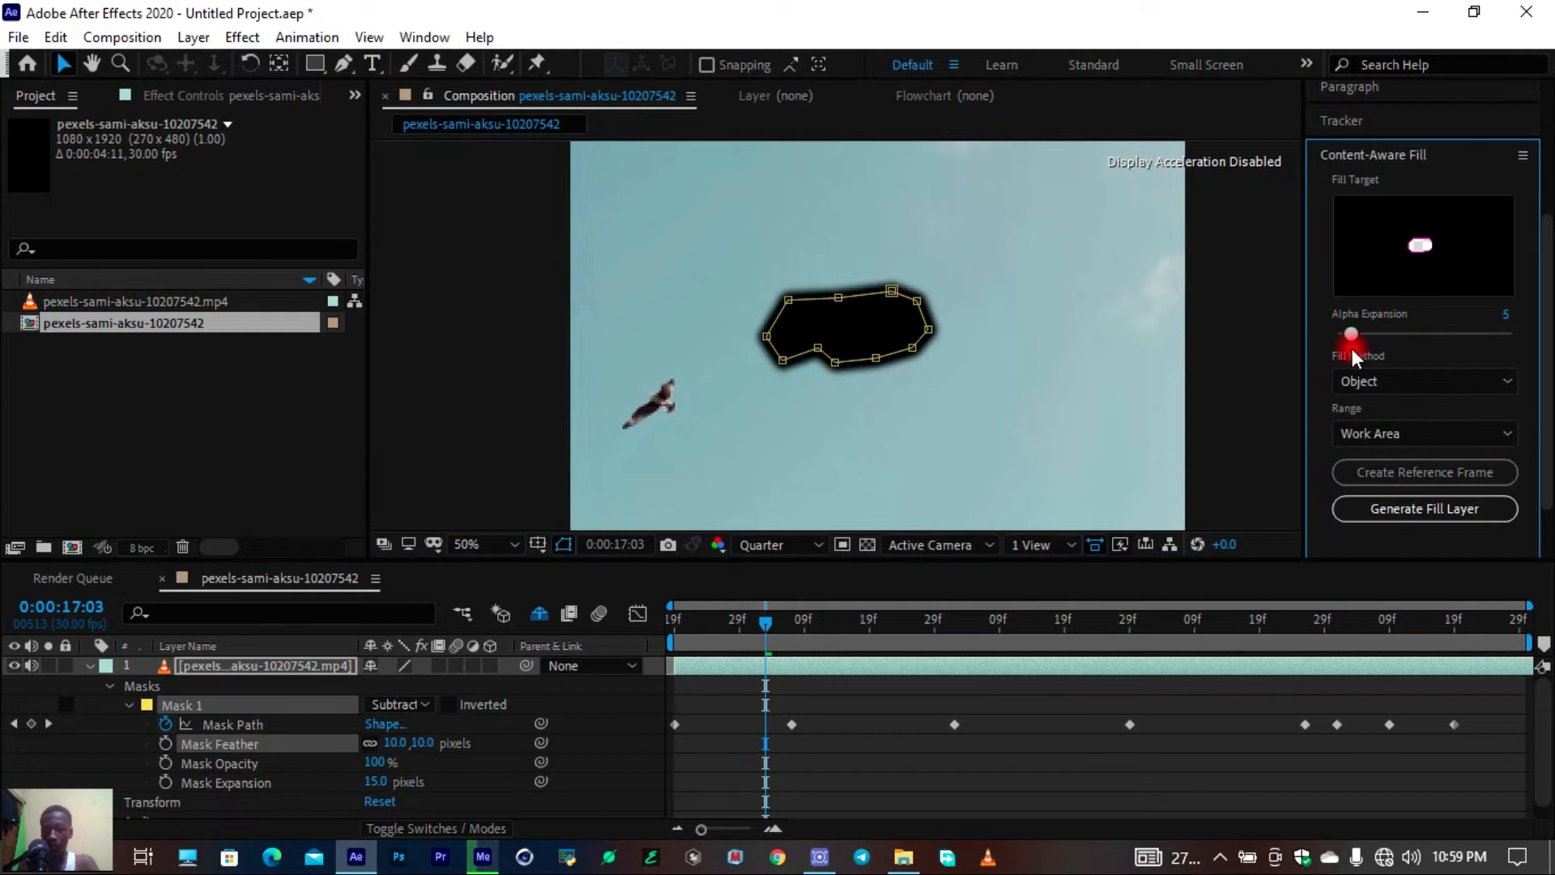
pyautogui.click(1517, 315)
pyautogui.write('5')
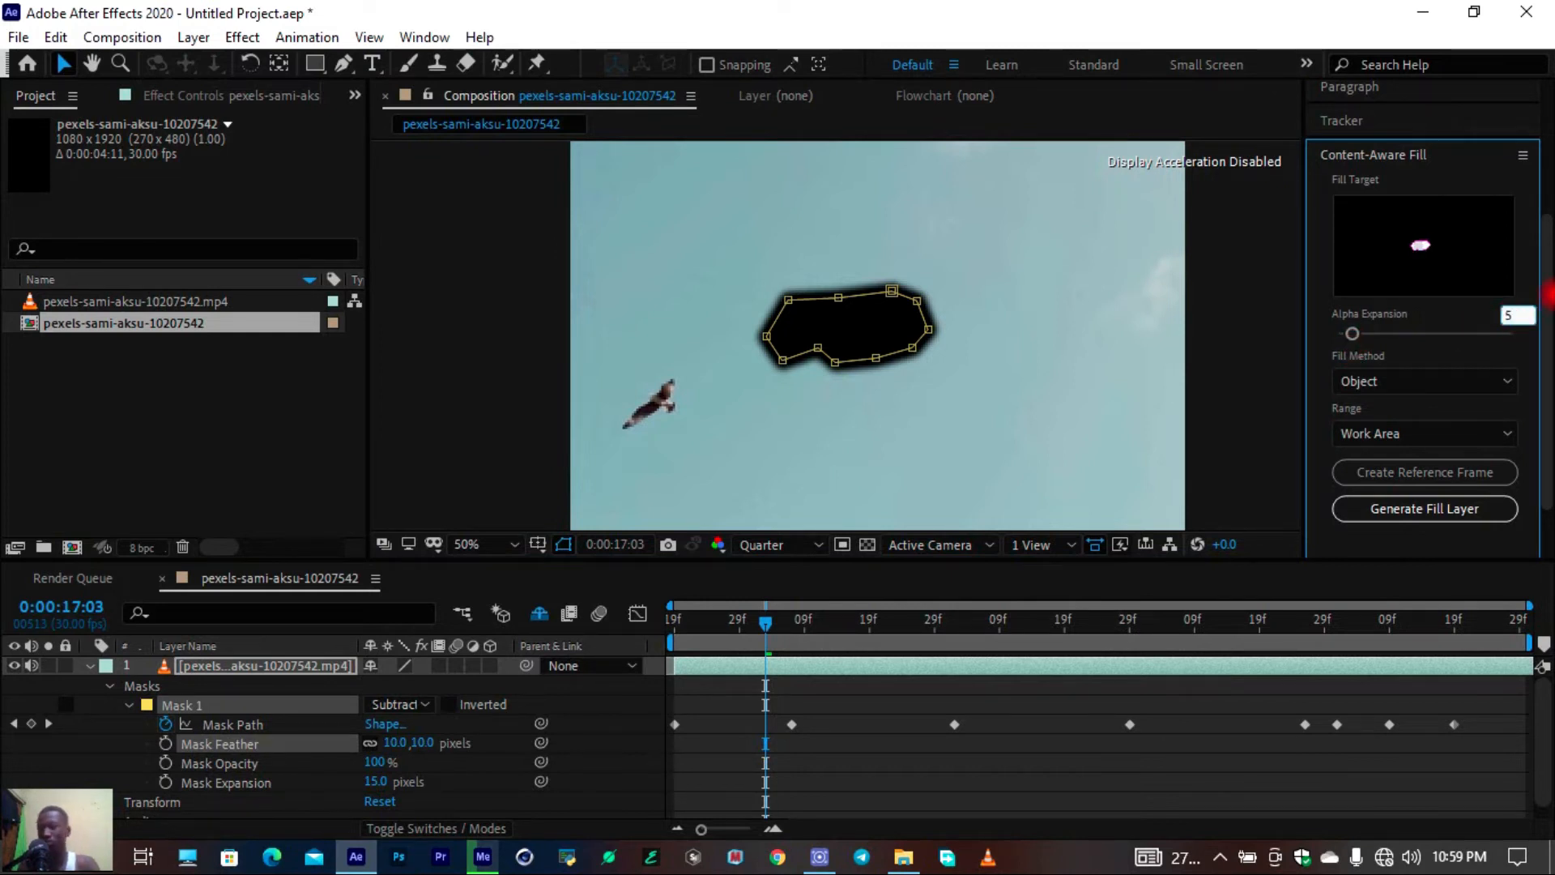
pyautogui.press('Return')
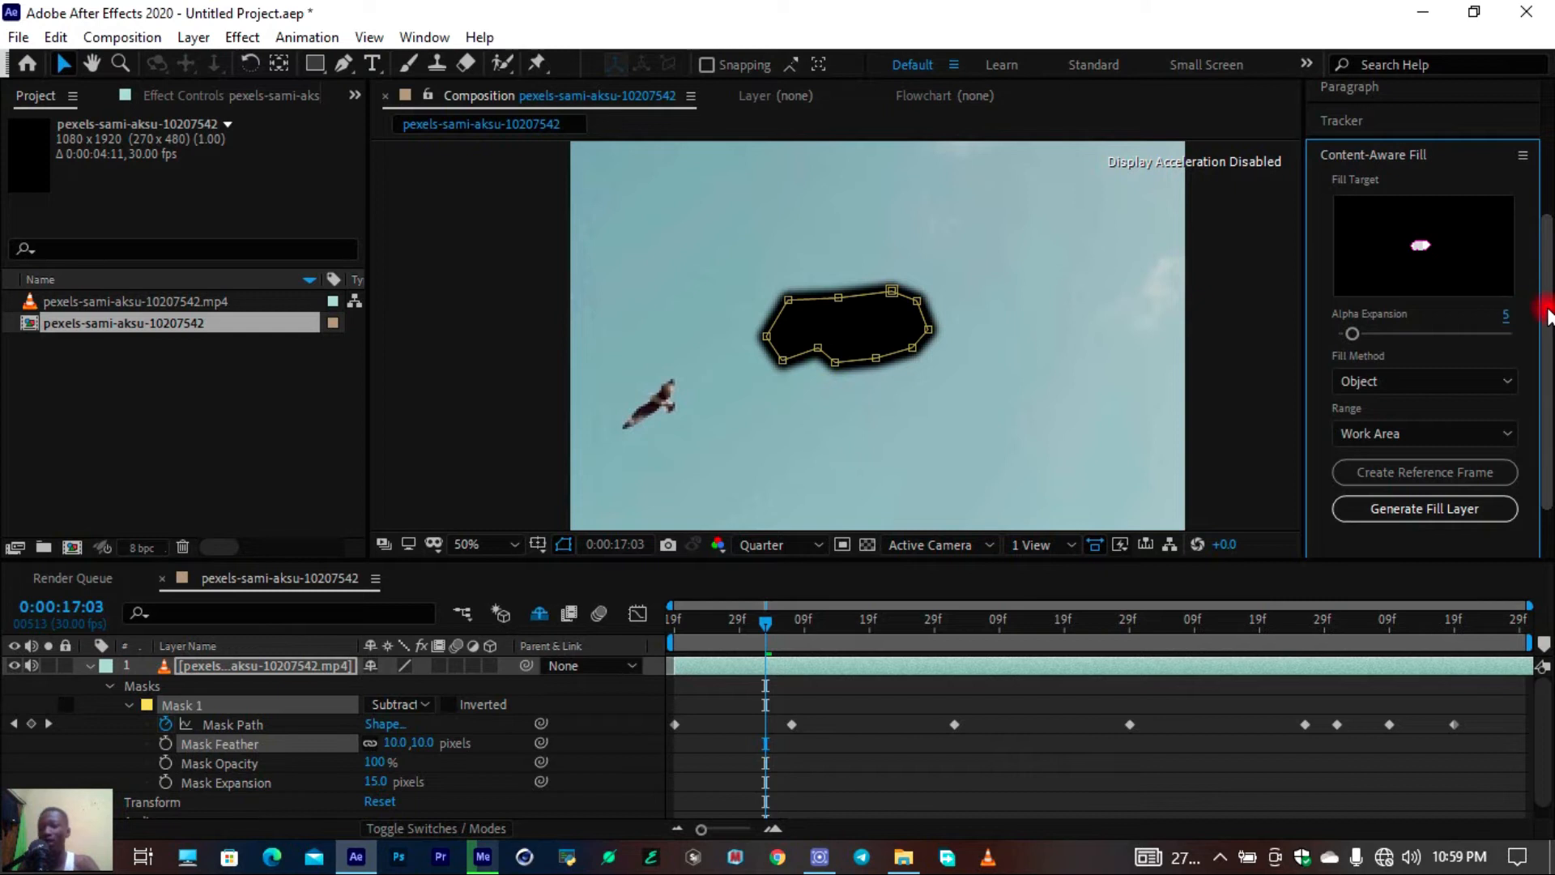
# Examine the available Fill Method and Range options for Content-Aware Fill
pyautogui.click(1466, 374)
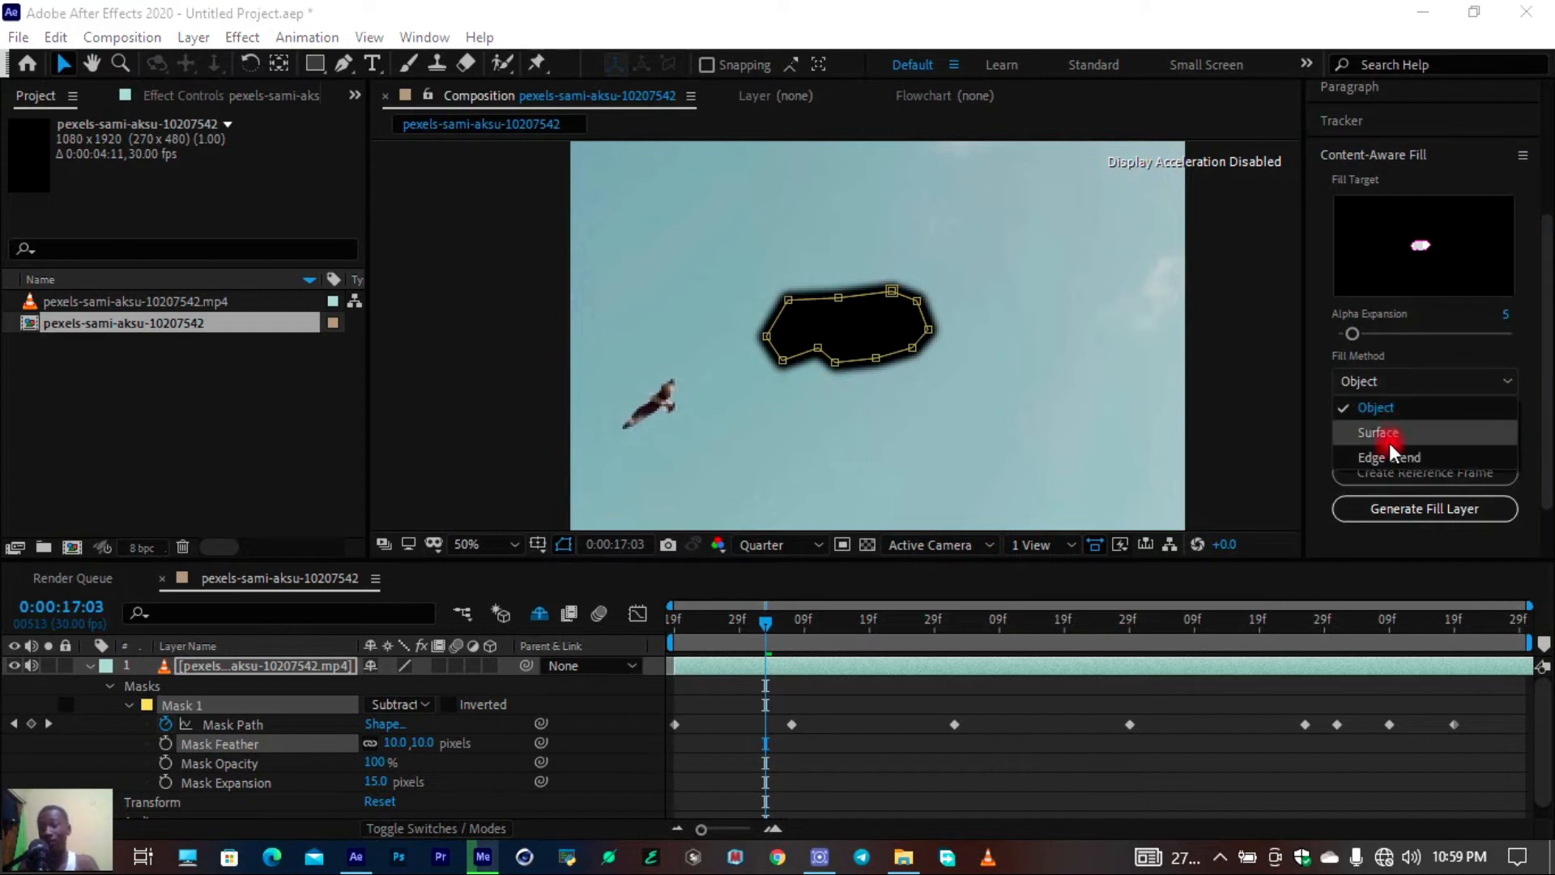
pyautogui.click(1423, 378)
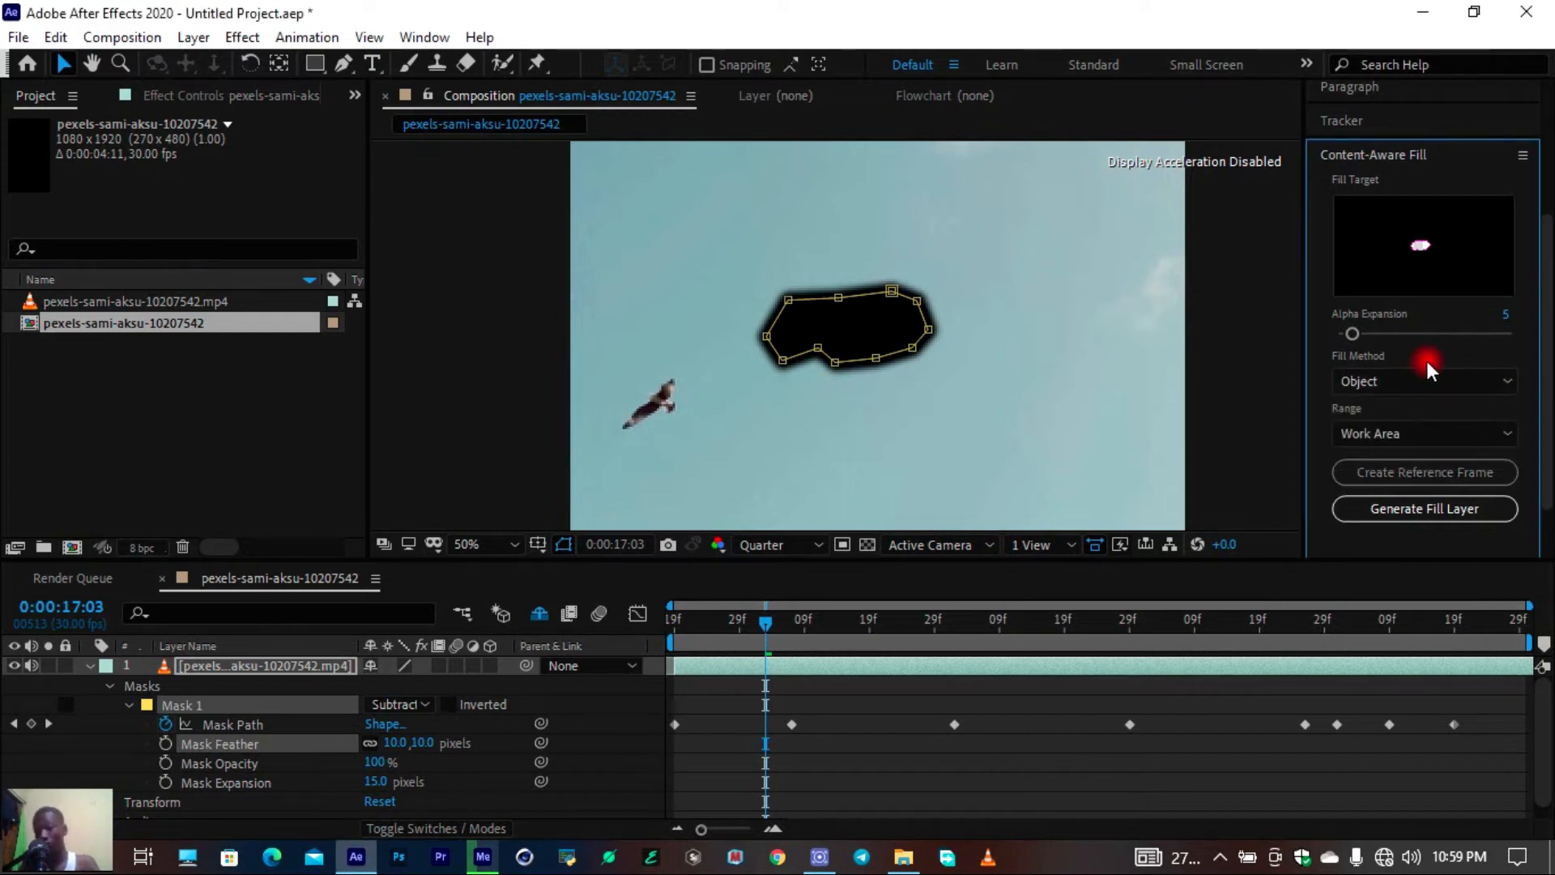
pyautogui.click(1384, 431)
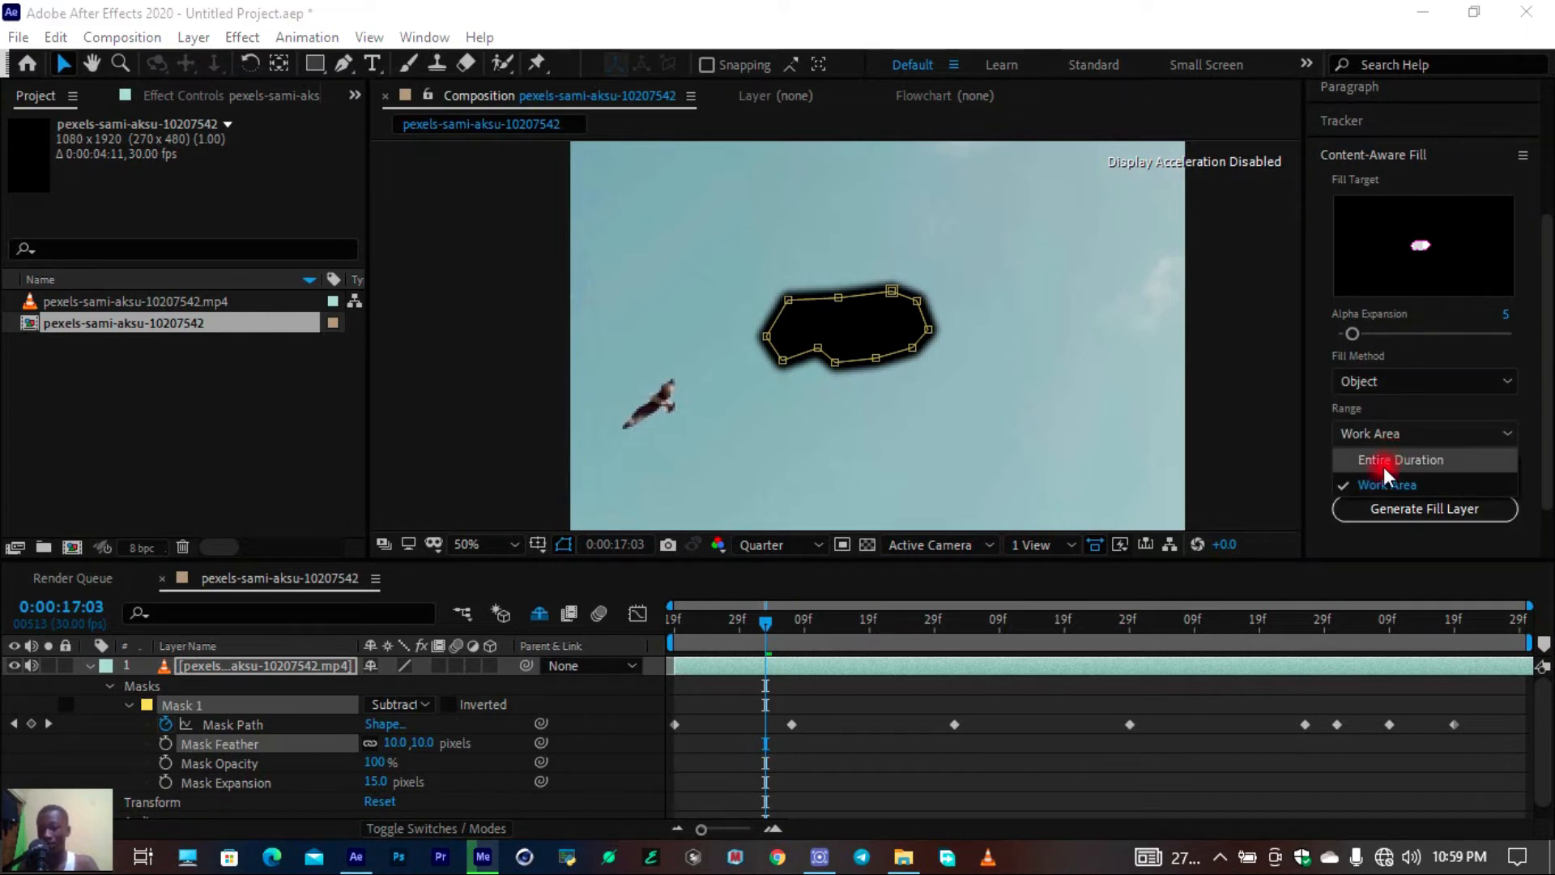
pyautogui.click(1531, 409)
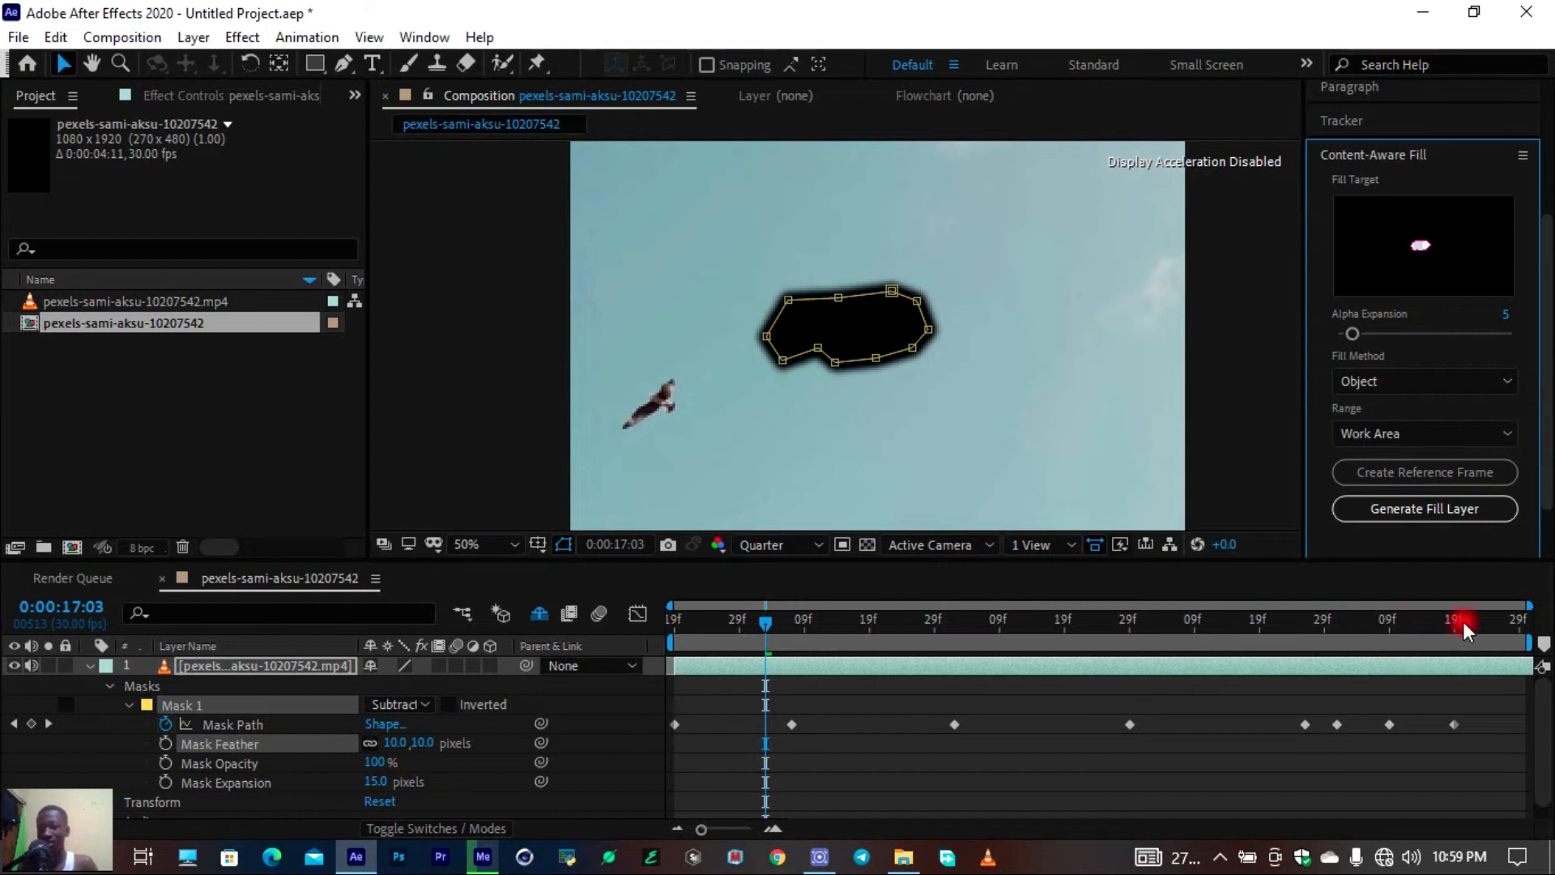
# End the composition's work area at 0:00:19:13, where the cut-out has left the visible part of the frame
pyautogui.moveTo(1427, 621); pyautogui.dragTo(1222, 628)
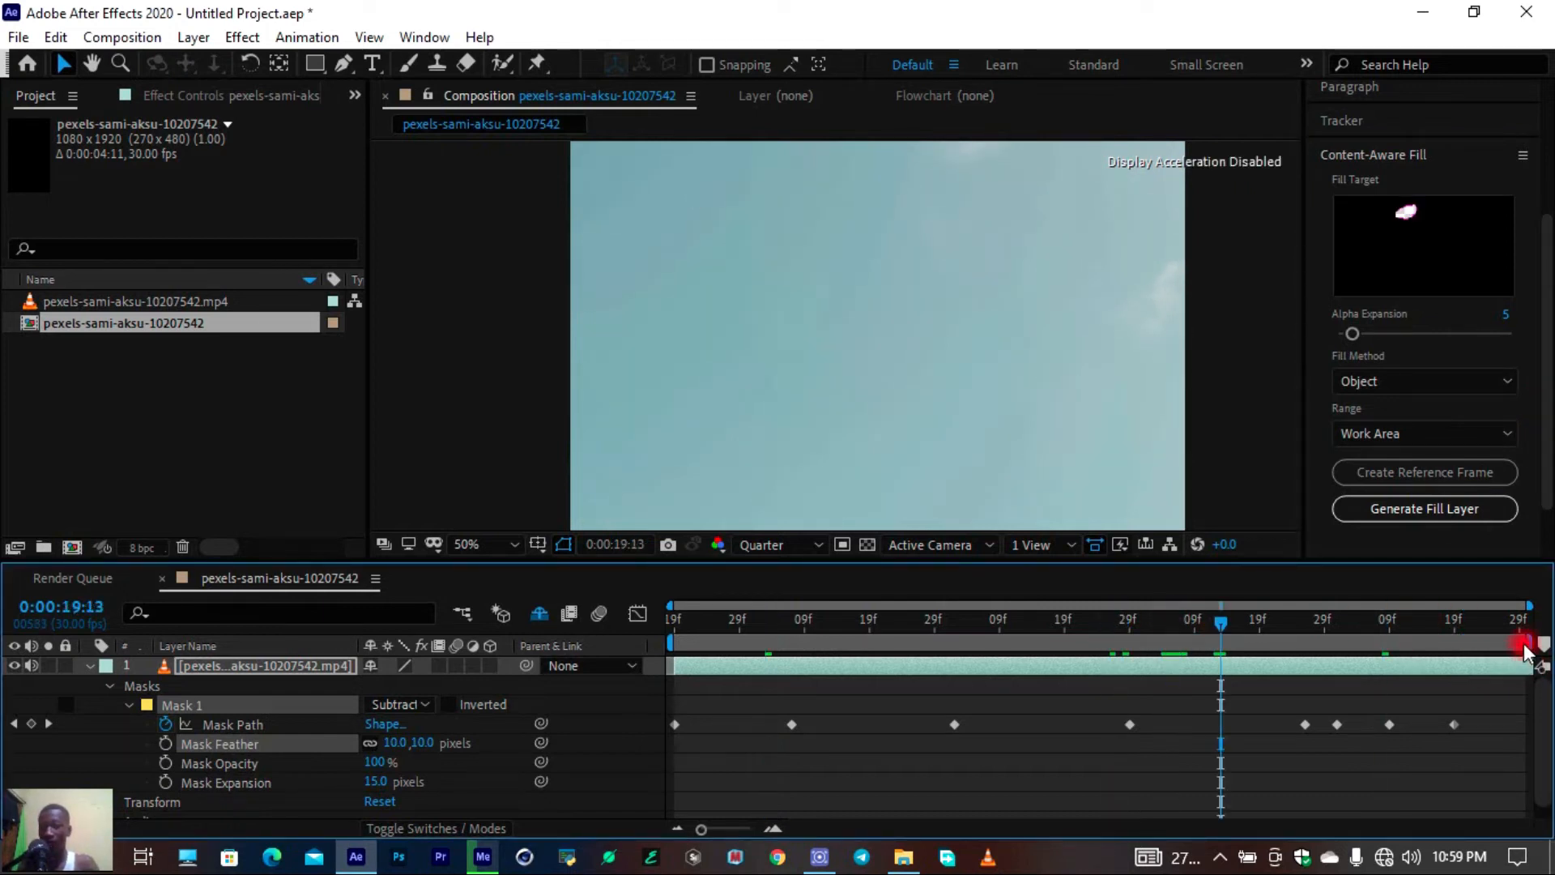
pyautogui.moveTo(1529, 644); pyautogui.dragTo(1217, 659)
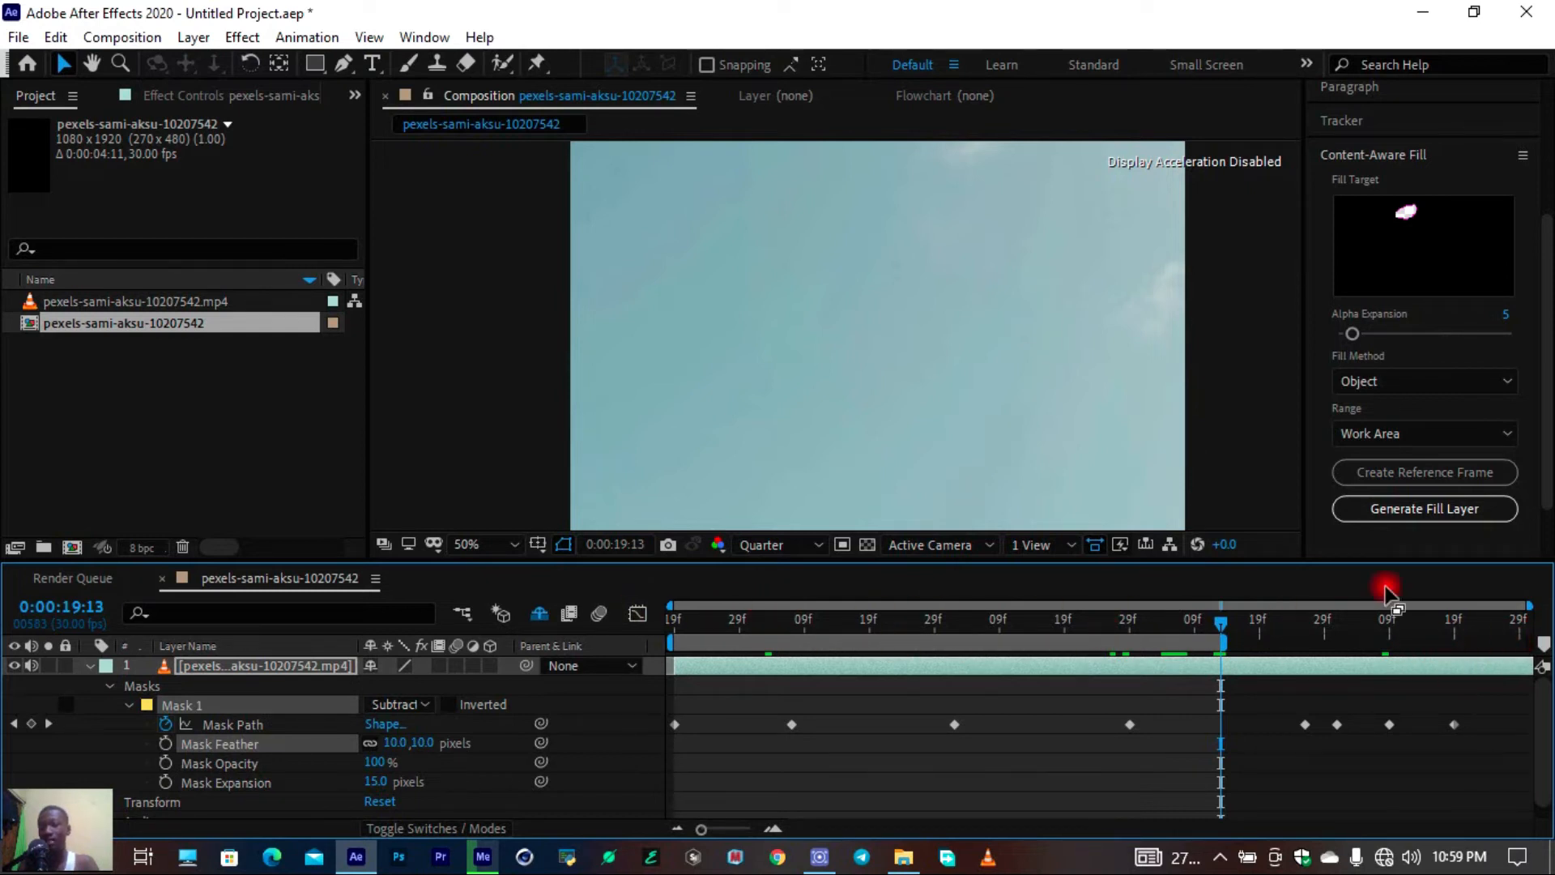
# Set the Content-Aware Fill range to Entire Duration and extend the work area to the end of the composition
pyautogui.click(1442, 444)
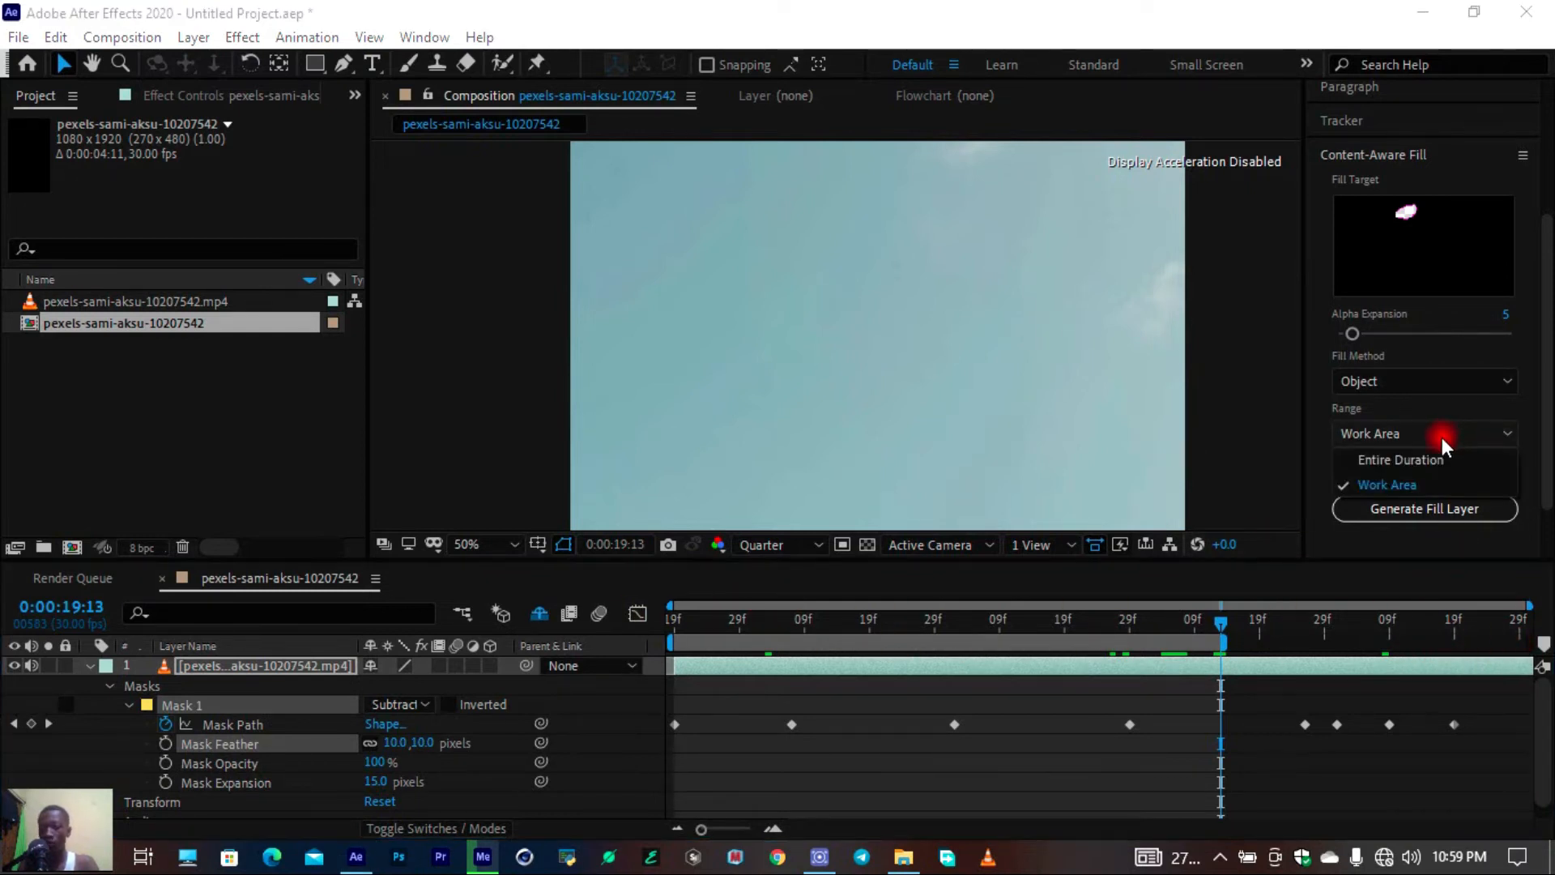
pyautogui.click(1423, 460)
pyautogui.moveTo(1222, 644); pyautogui.dragTo(1529, 643)
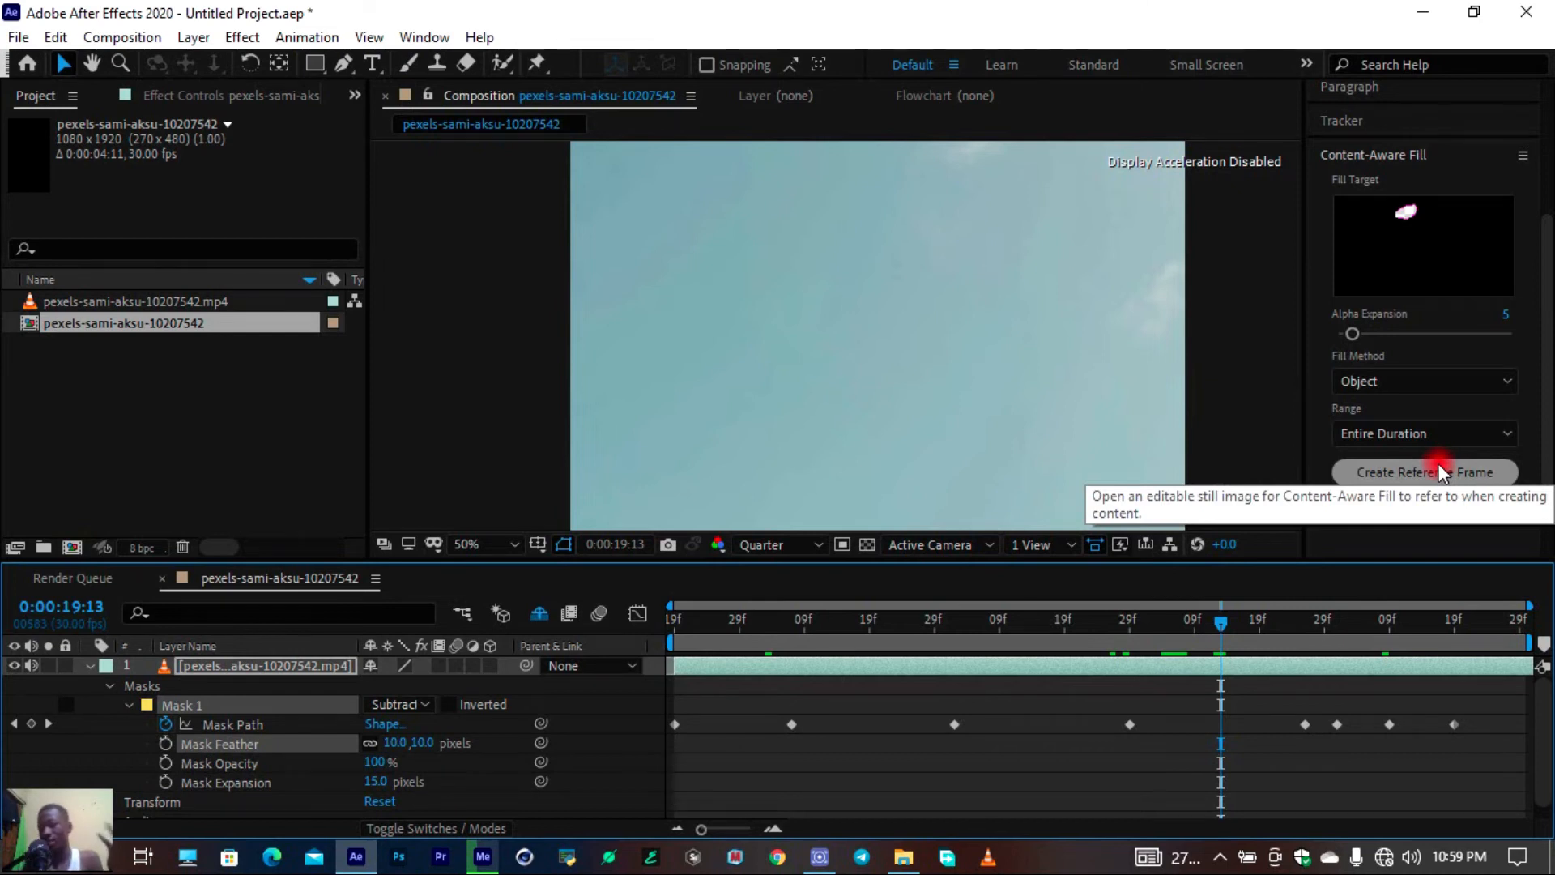
# Go to 0:00:17:09, where the cut-out lies fully inside the frame, and start creating a Content-Aware Fill reference frame
pyautogui.scroll(-2, 917, 387)
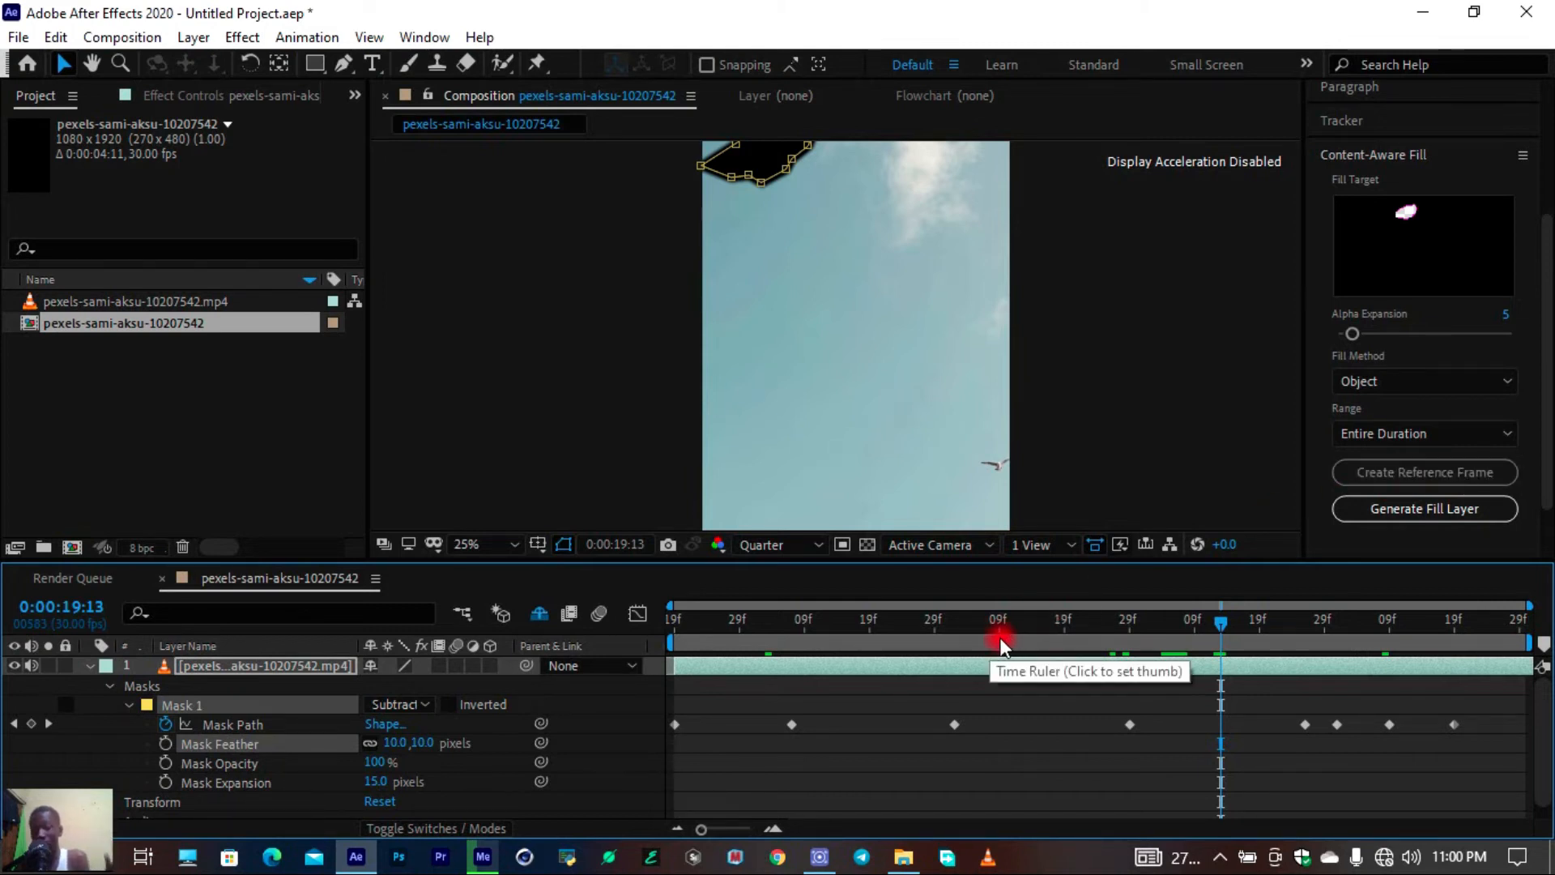
pyautogui.moveTo(1014, 630); pyautogui.dragTo(808, 663)
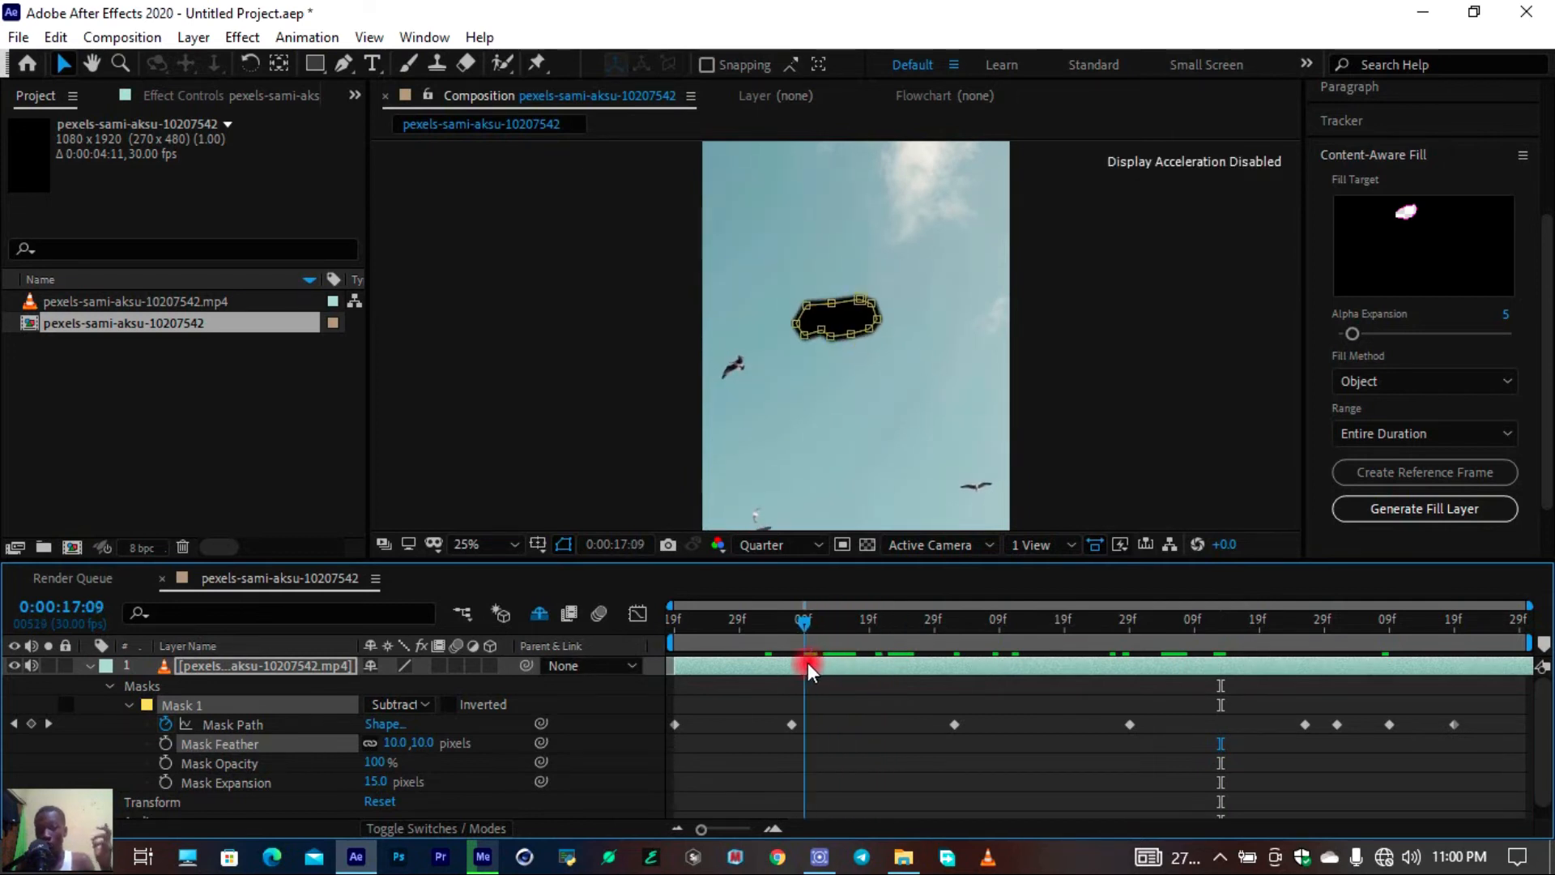
pyautogui.click(951, 466)
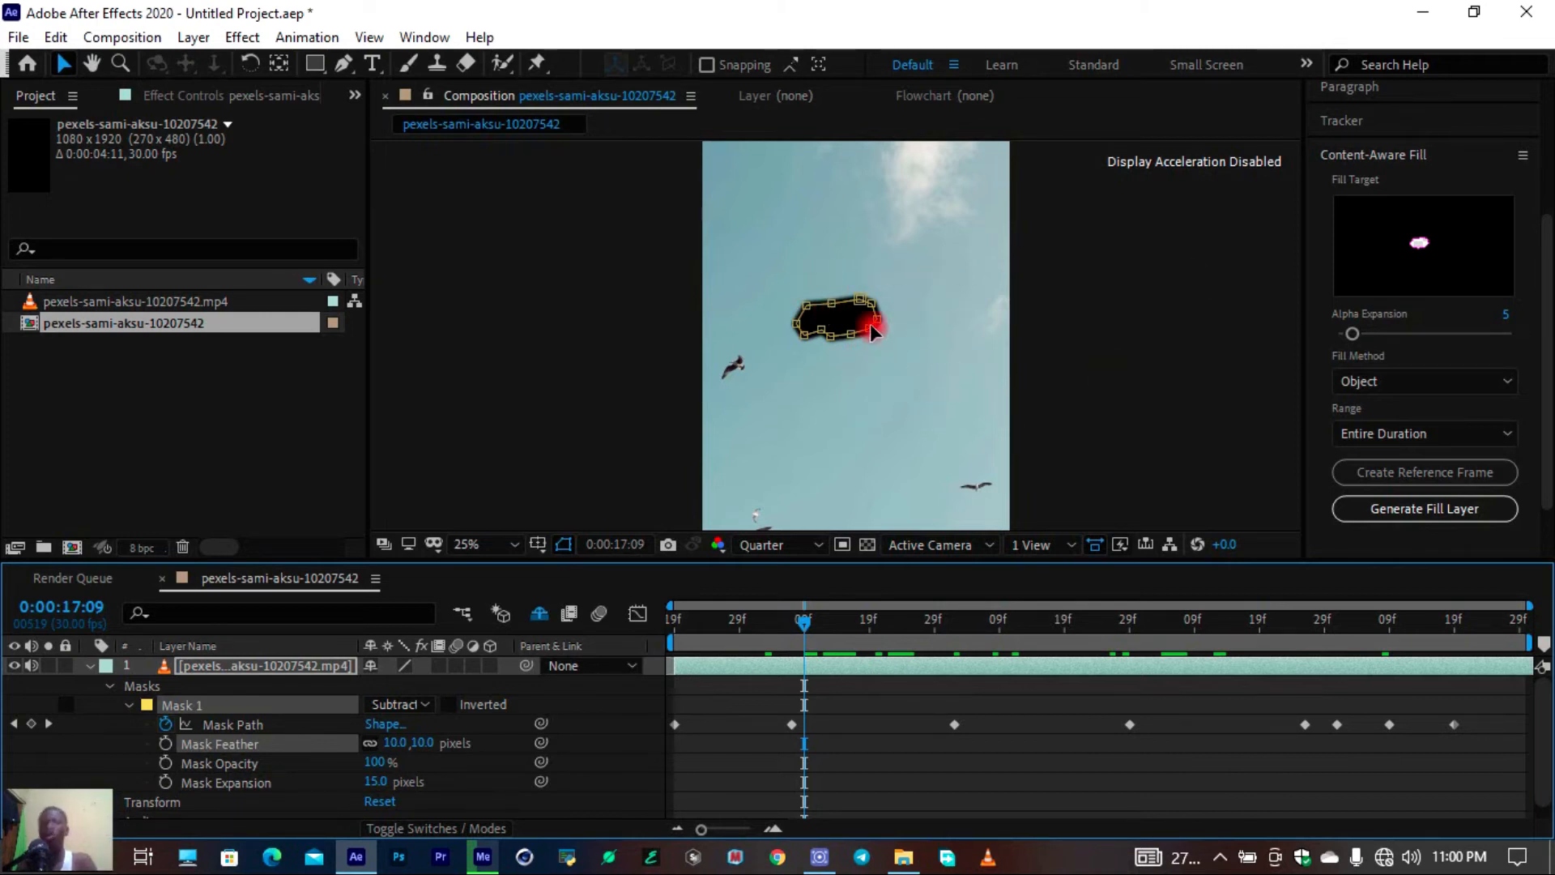
pyautogui.press('h')
pyautogui.moveTo(963, 322); pyautogui.dragTo(962, 376)
pyautogui.press('v')
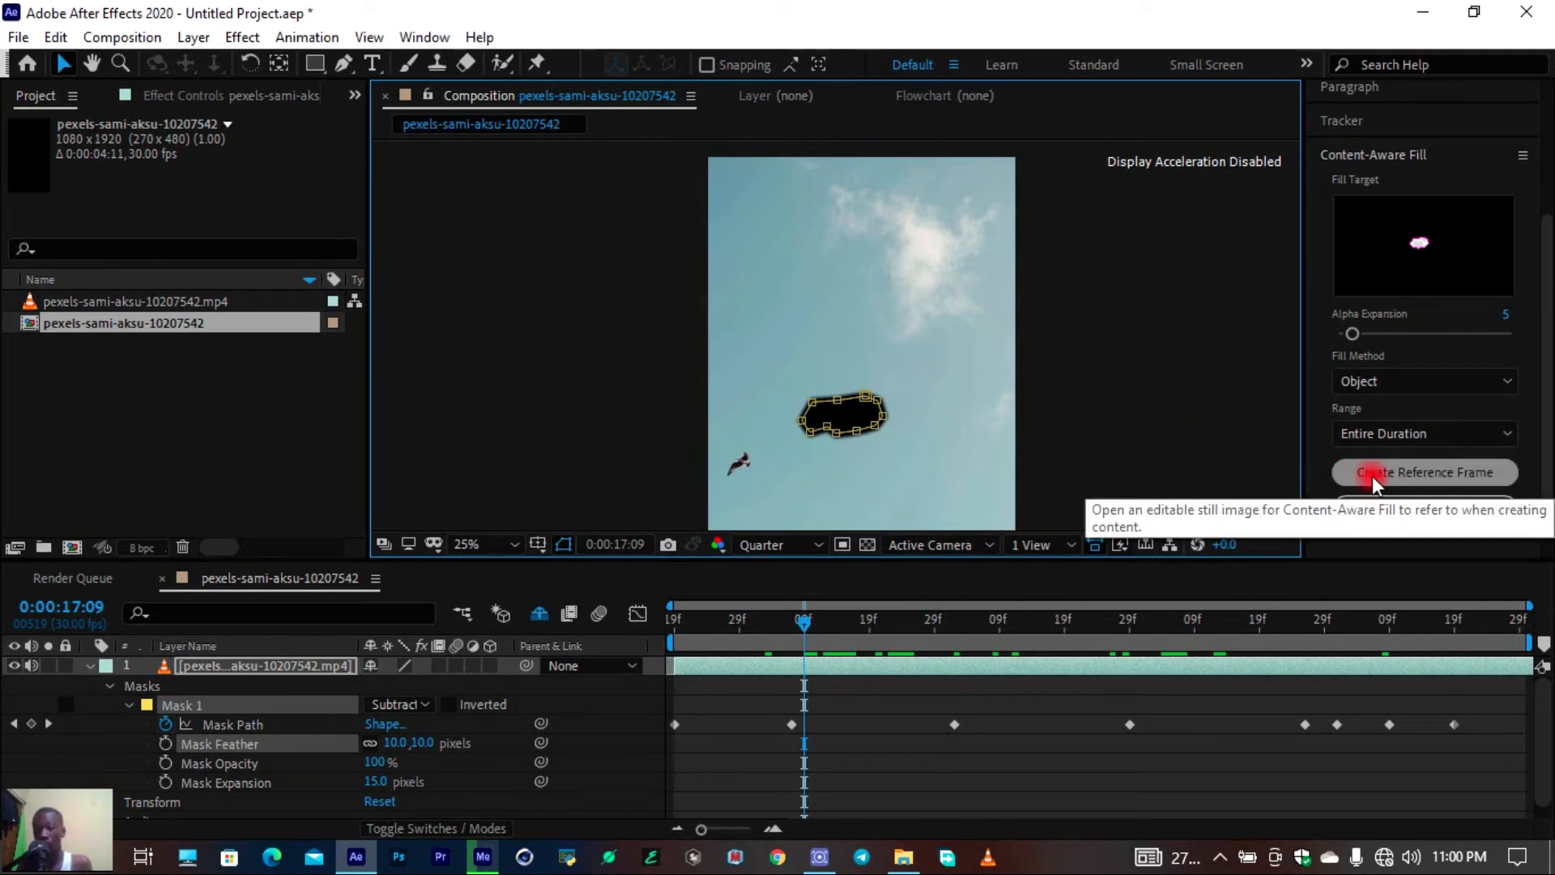
pyautogui.click(1372, 475)
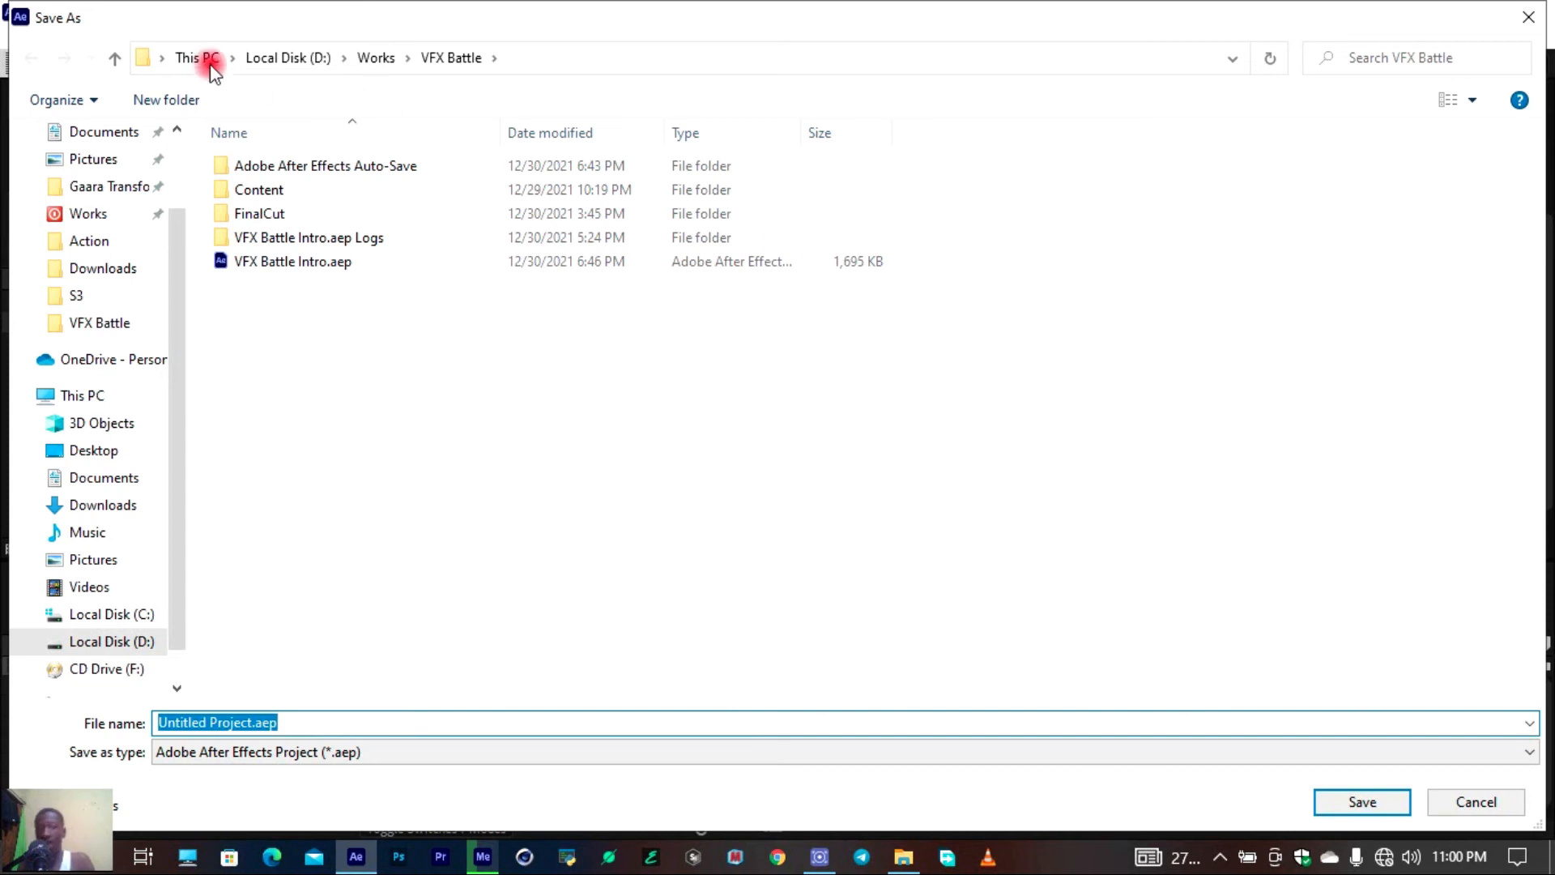
# Create a folder named Course 06 inside D:\Works and open it as the project's save location
pyautogui.click(379, 64)
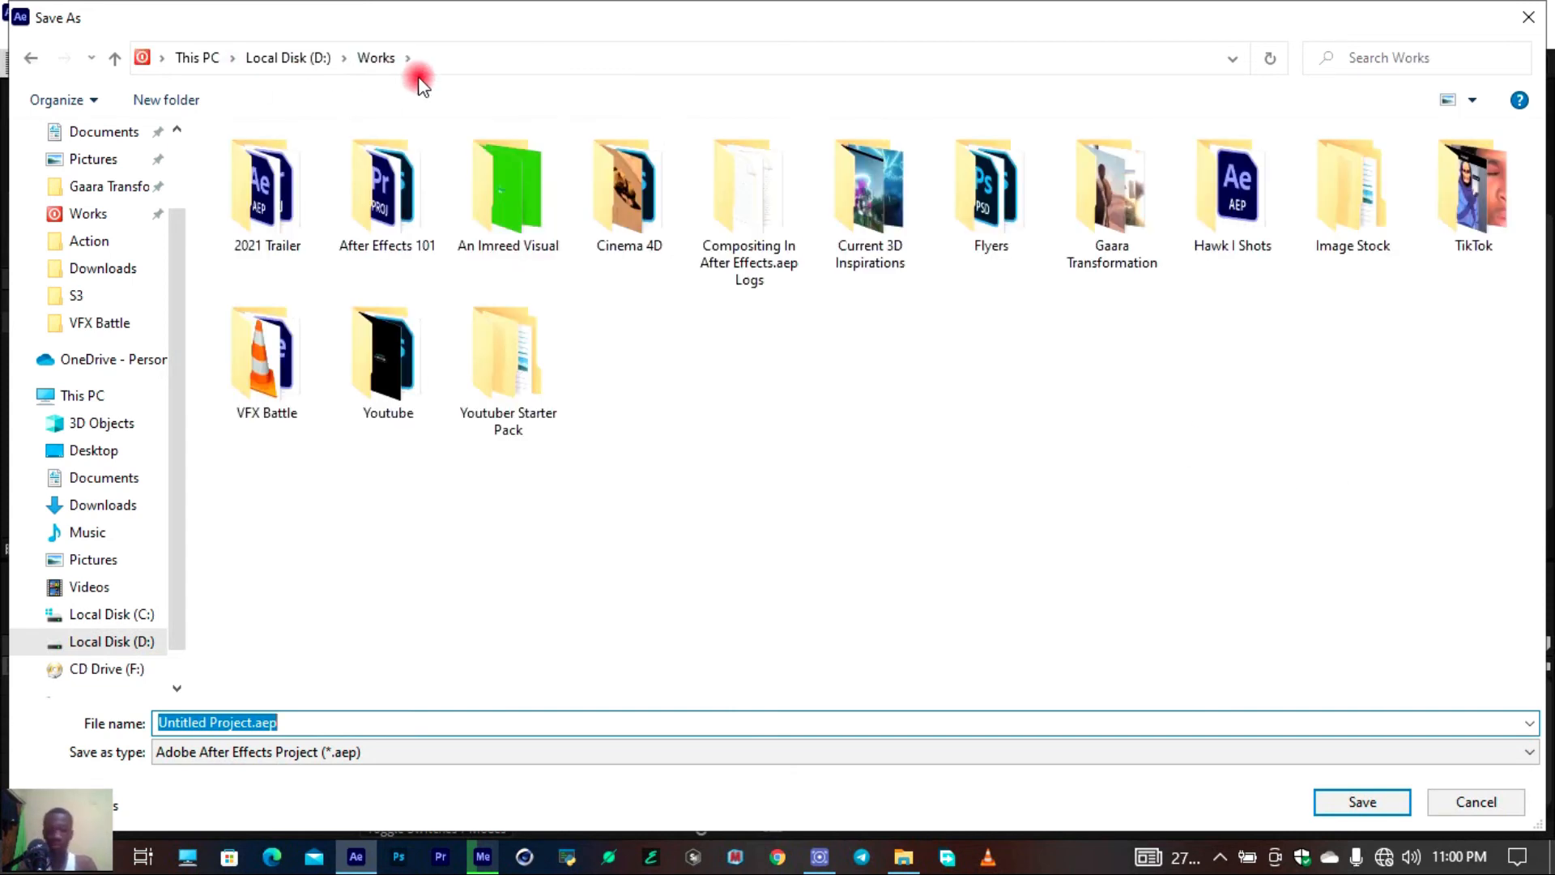
pyautogui.write('N')
pyautogui.press('BackSpace')
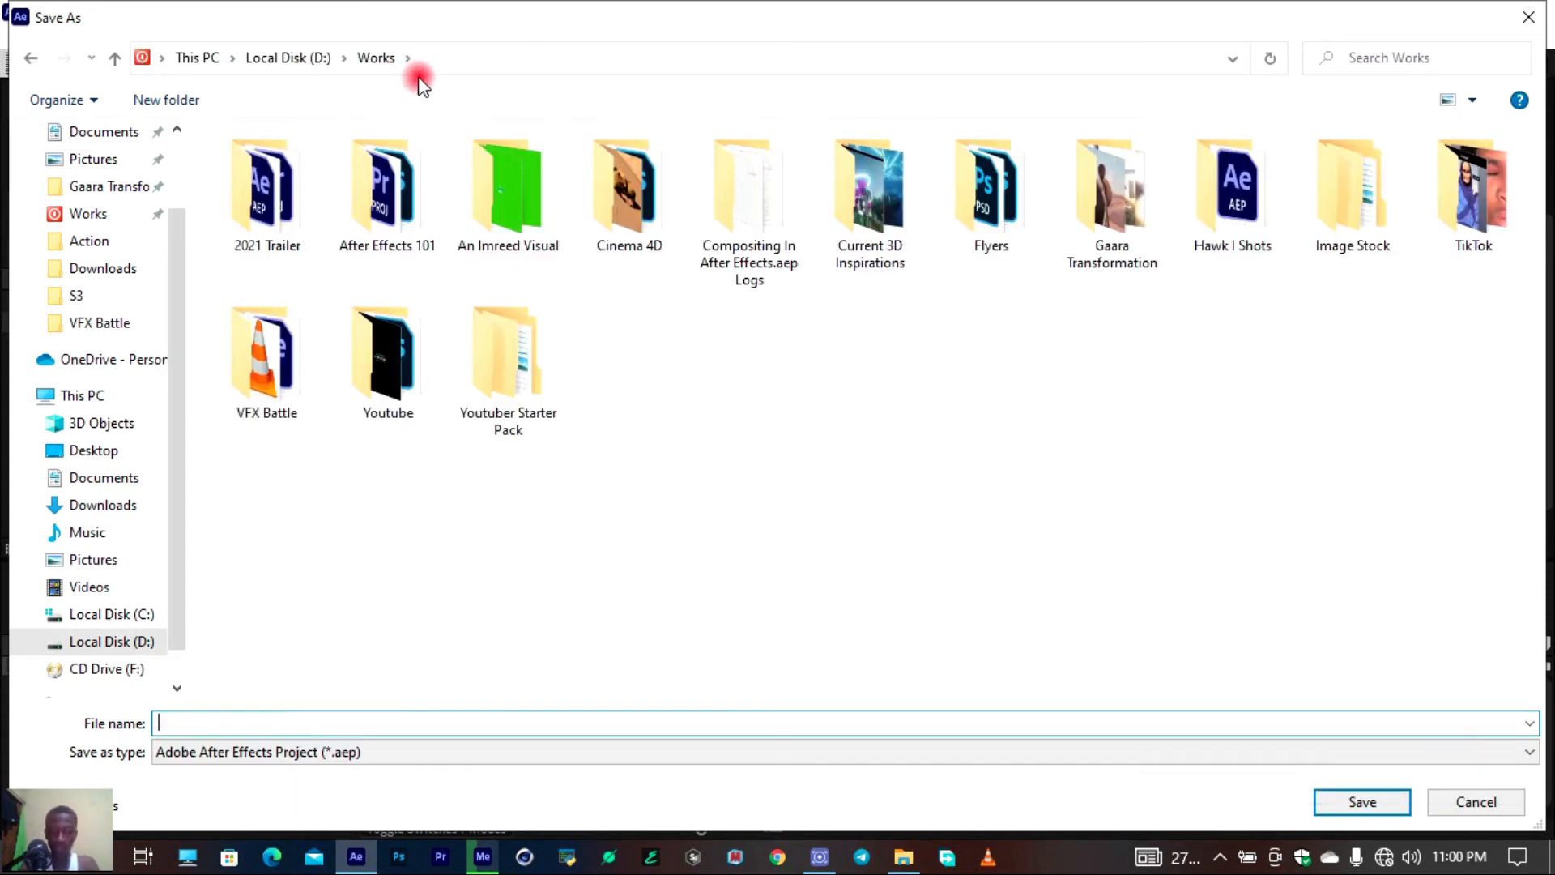
pyautogui.hotkey('ctrl', 'shift', 'n')
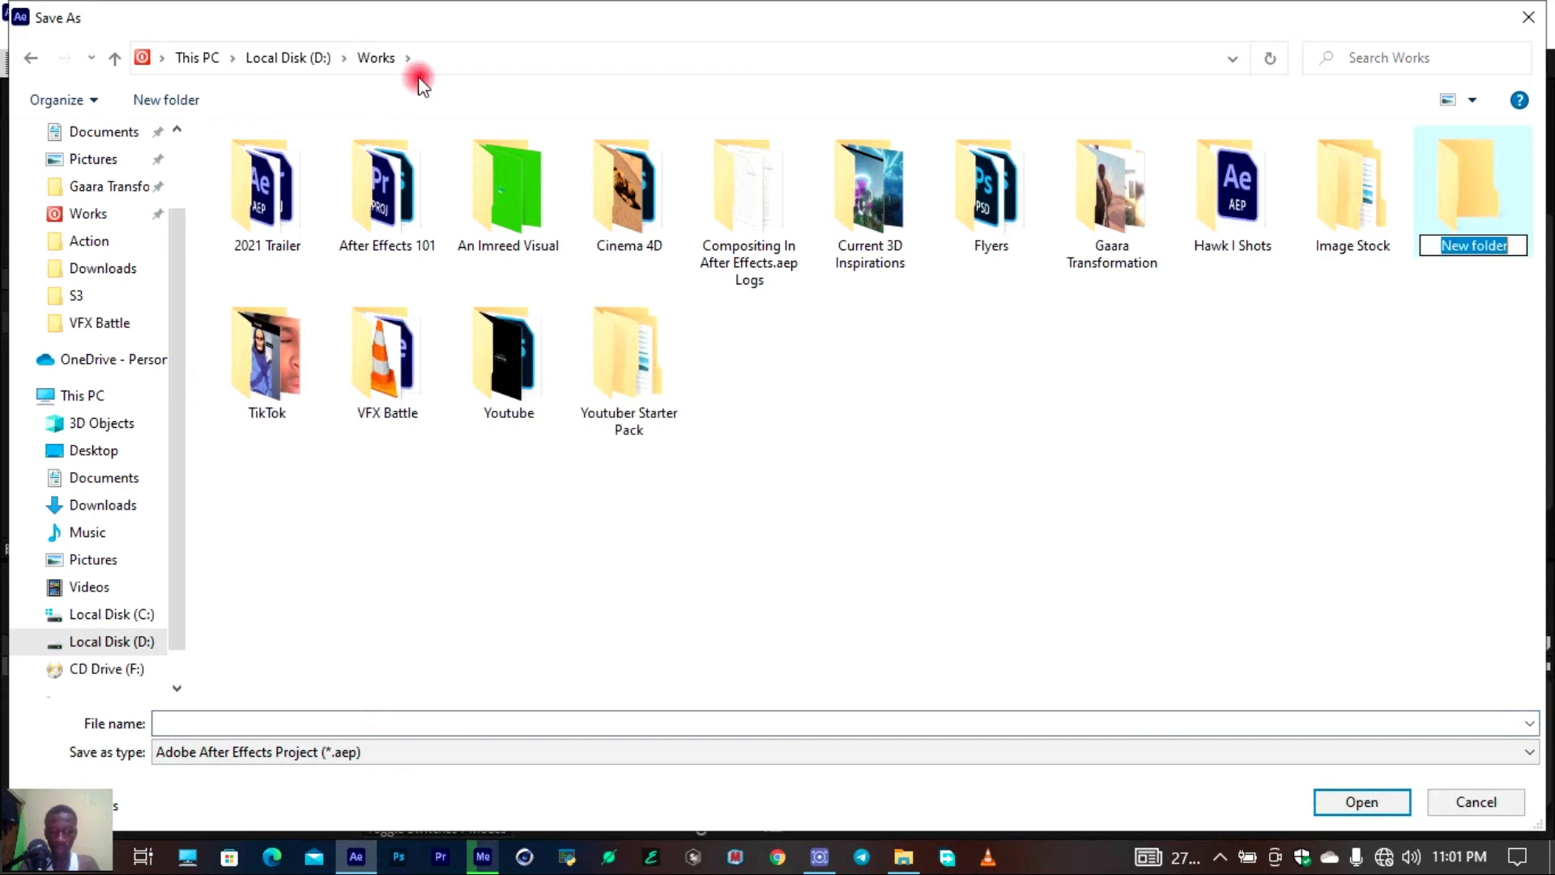
pyautogui.write('Course 06')
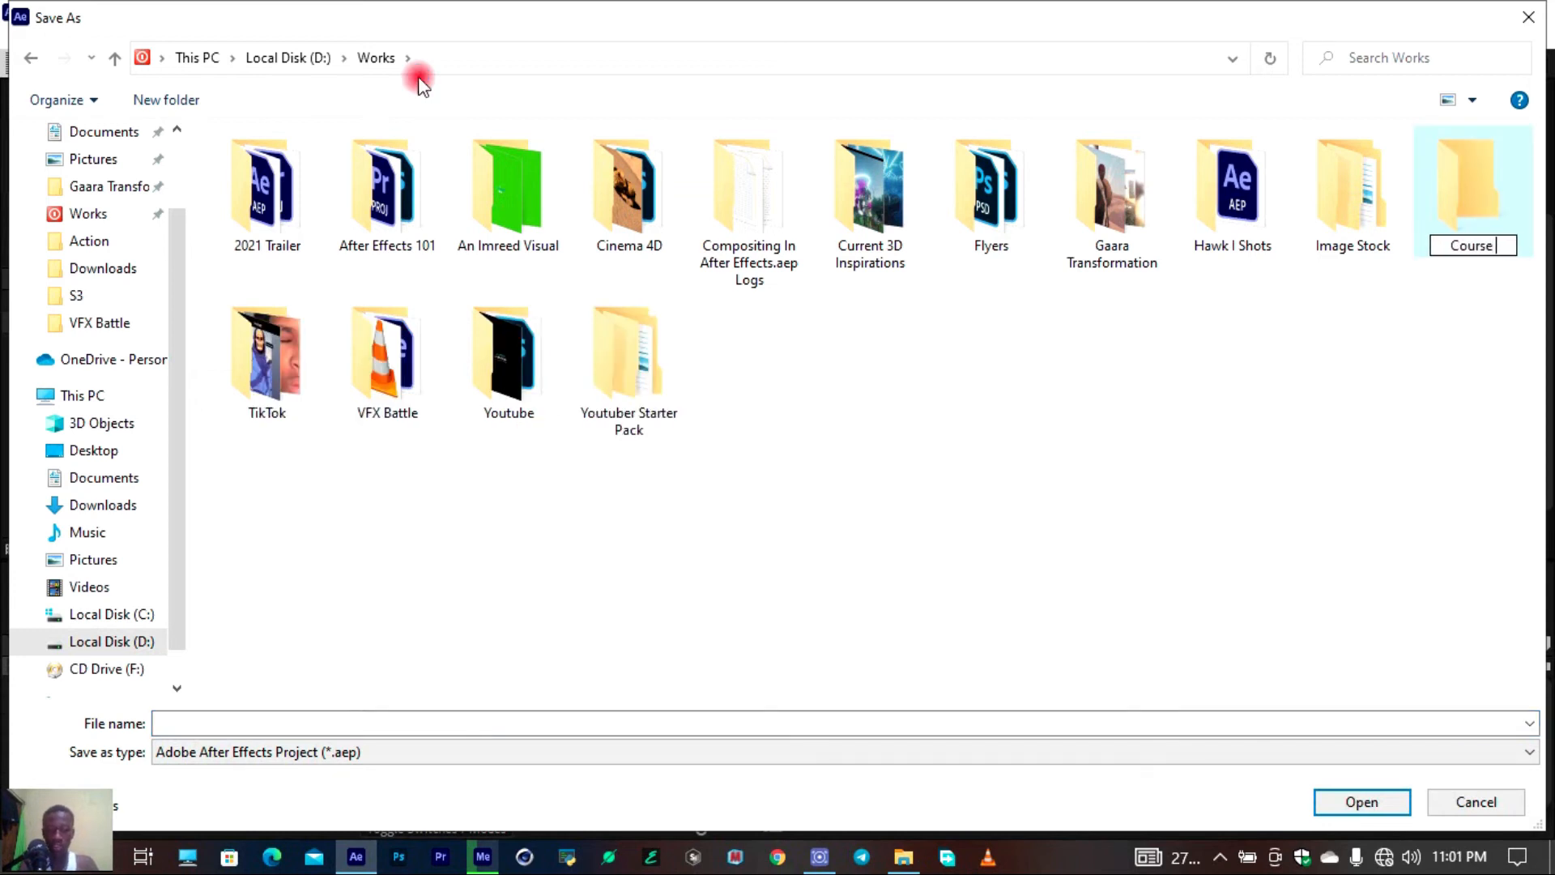
pyautogui.press('Return')
pyautogui.press('Return')
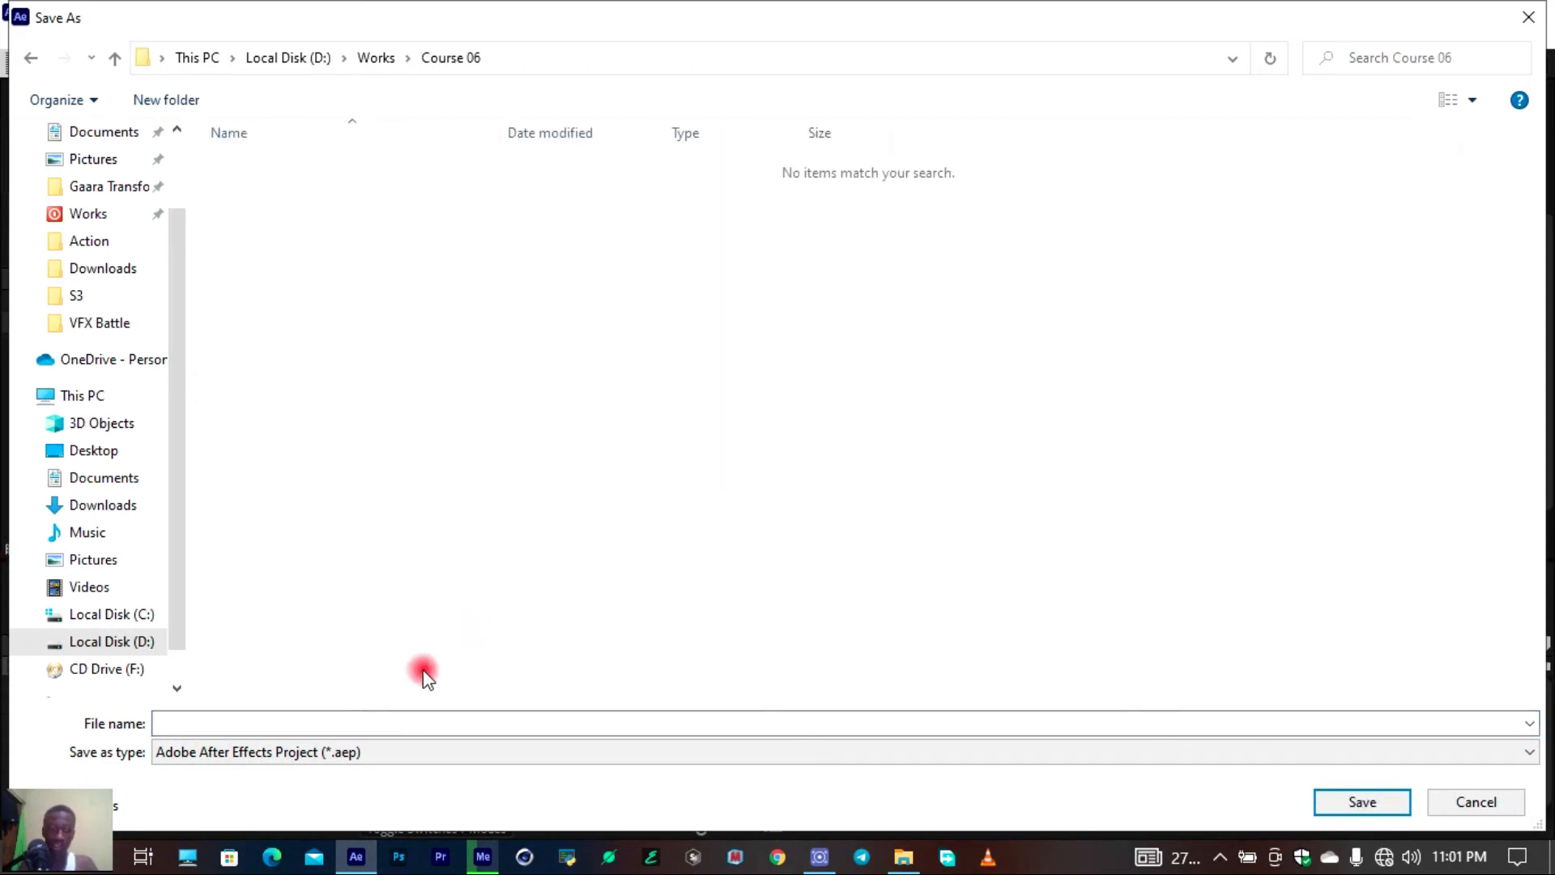
# Save the project as Course 07 in the Course 06 folder
pyautogui.write('Co')
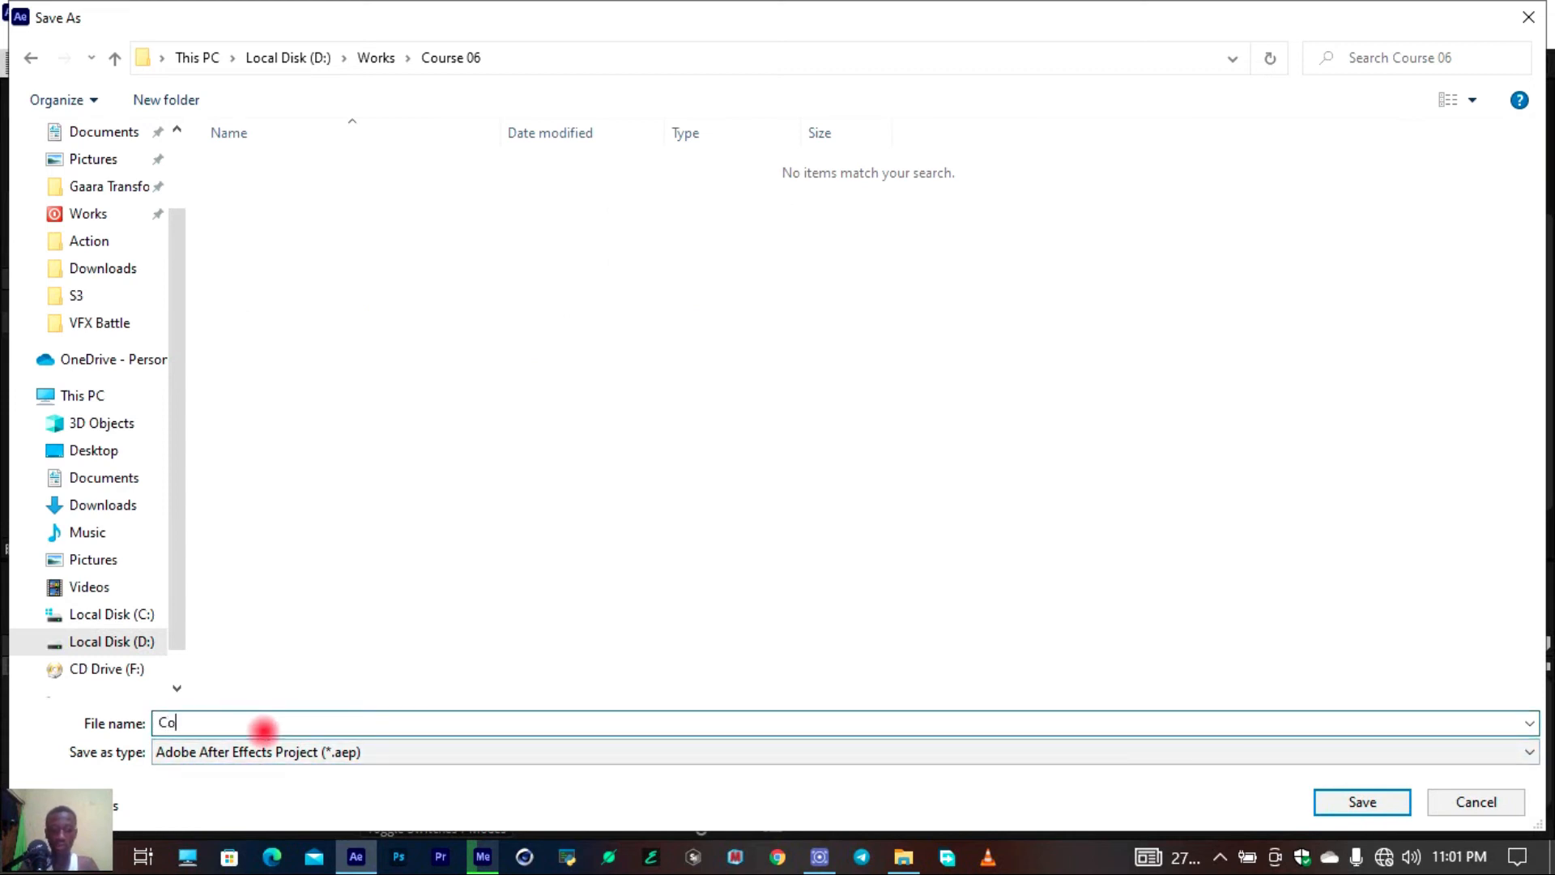
pyautogui.write('urse 07')
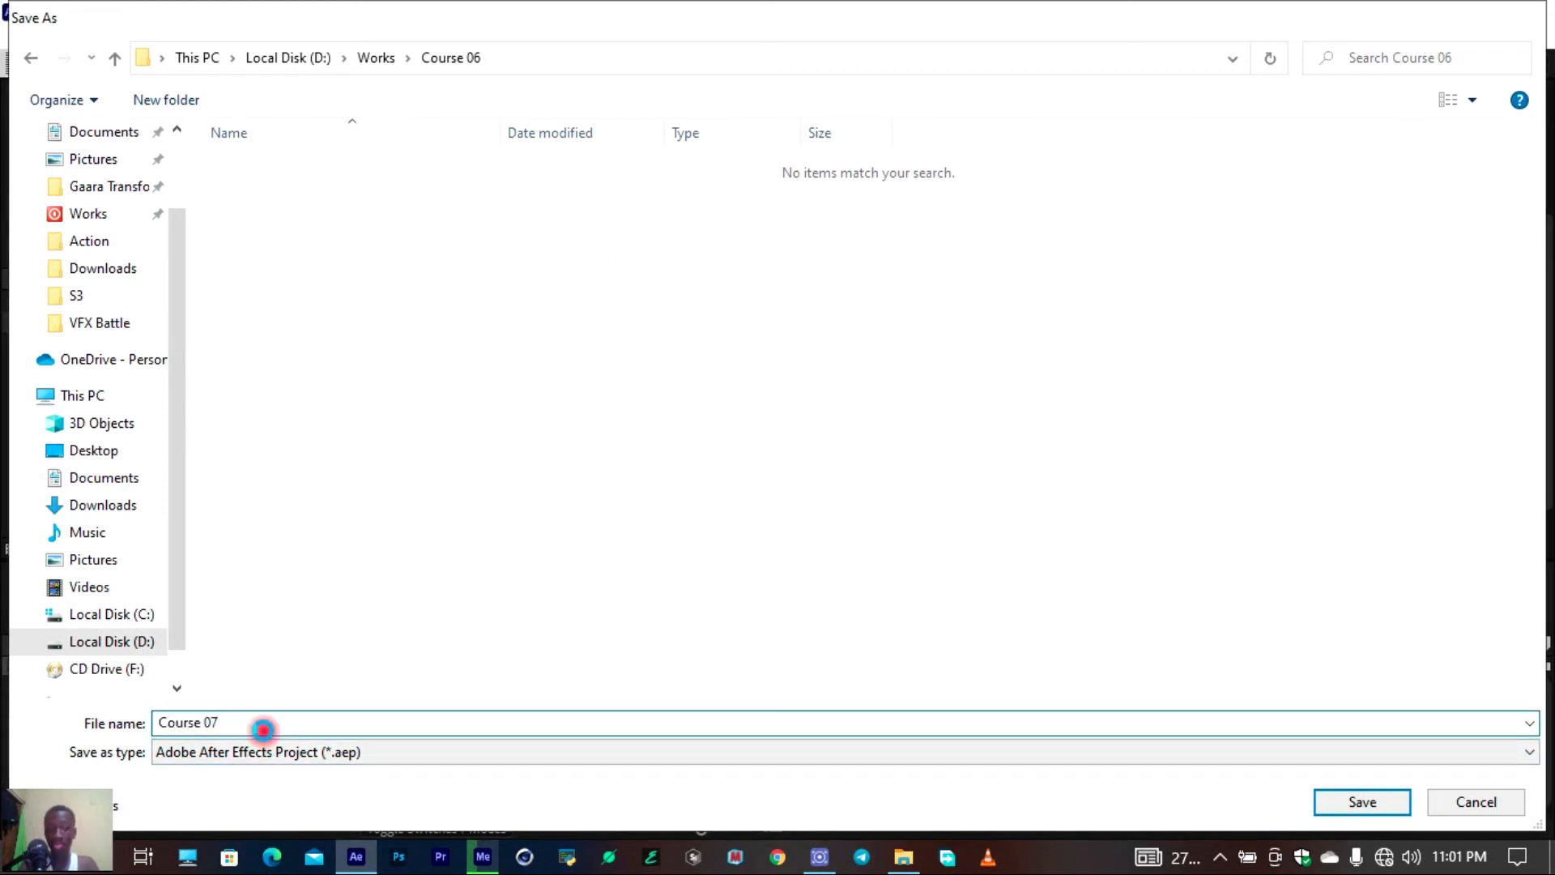
pyautogui.press('Return')
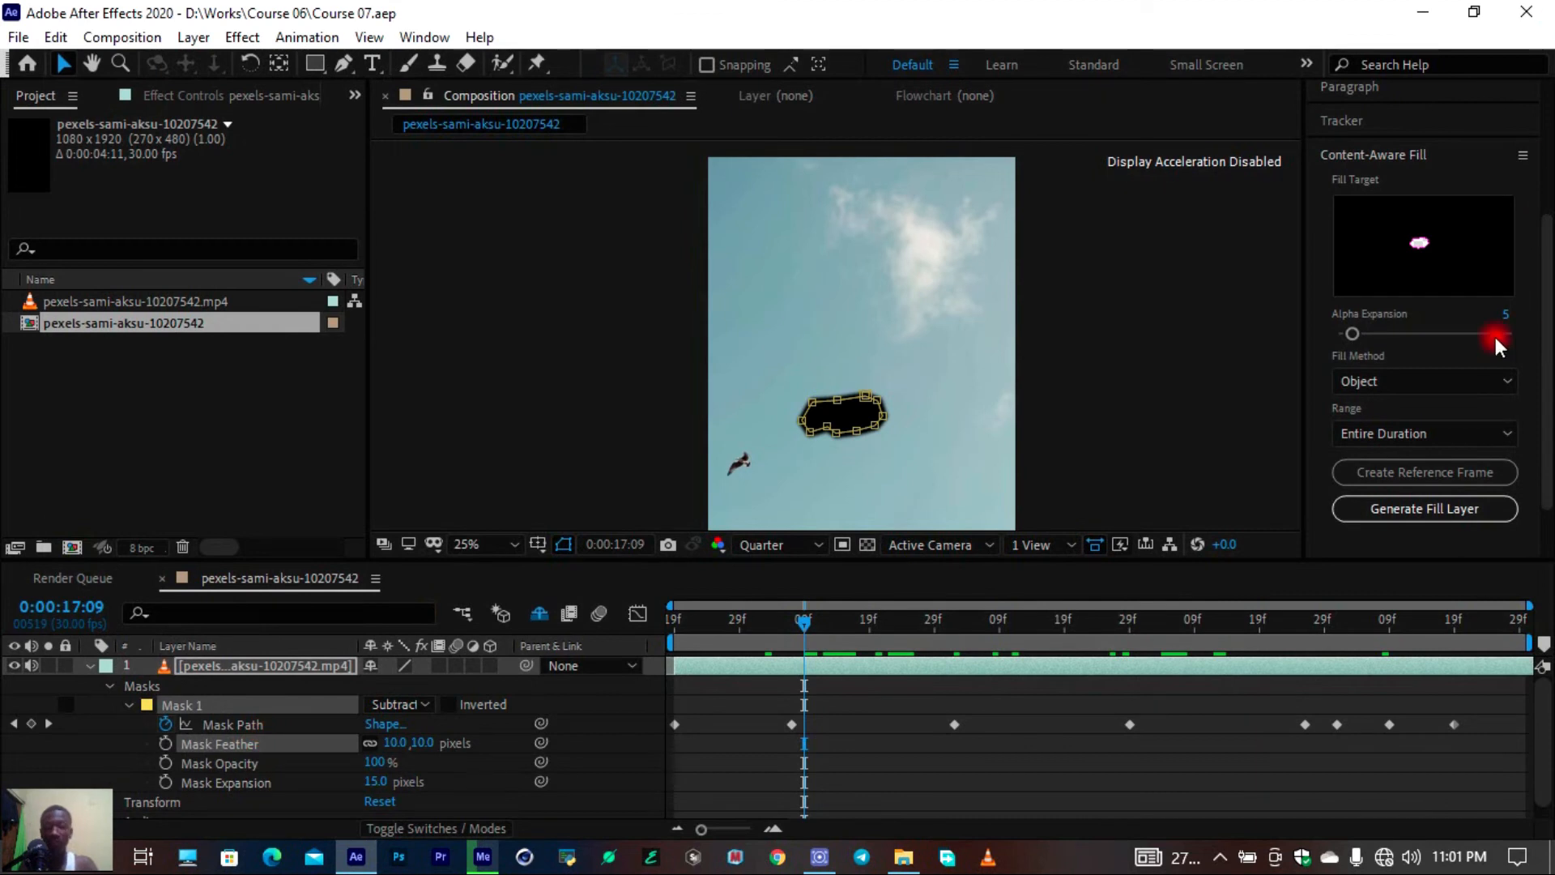
# Create the reference frame from the frame at 0:00:17:09 and switch to it in Photoshop
pyautogui.click(1403, 475)
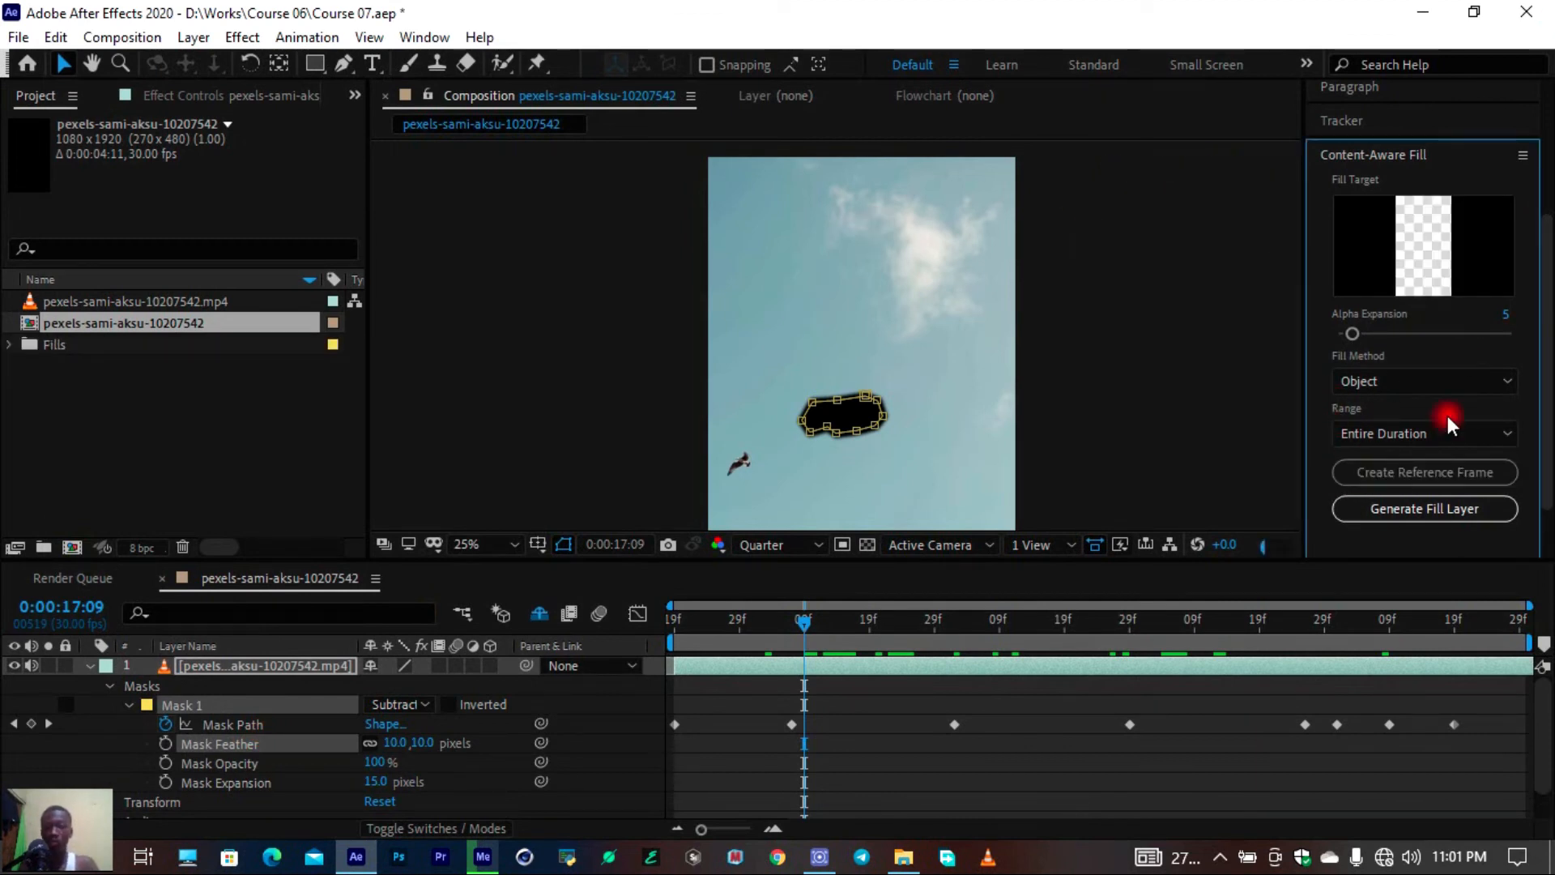
pyautogui.click(1380, 470)
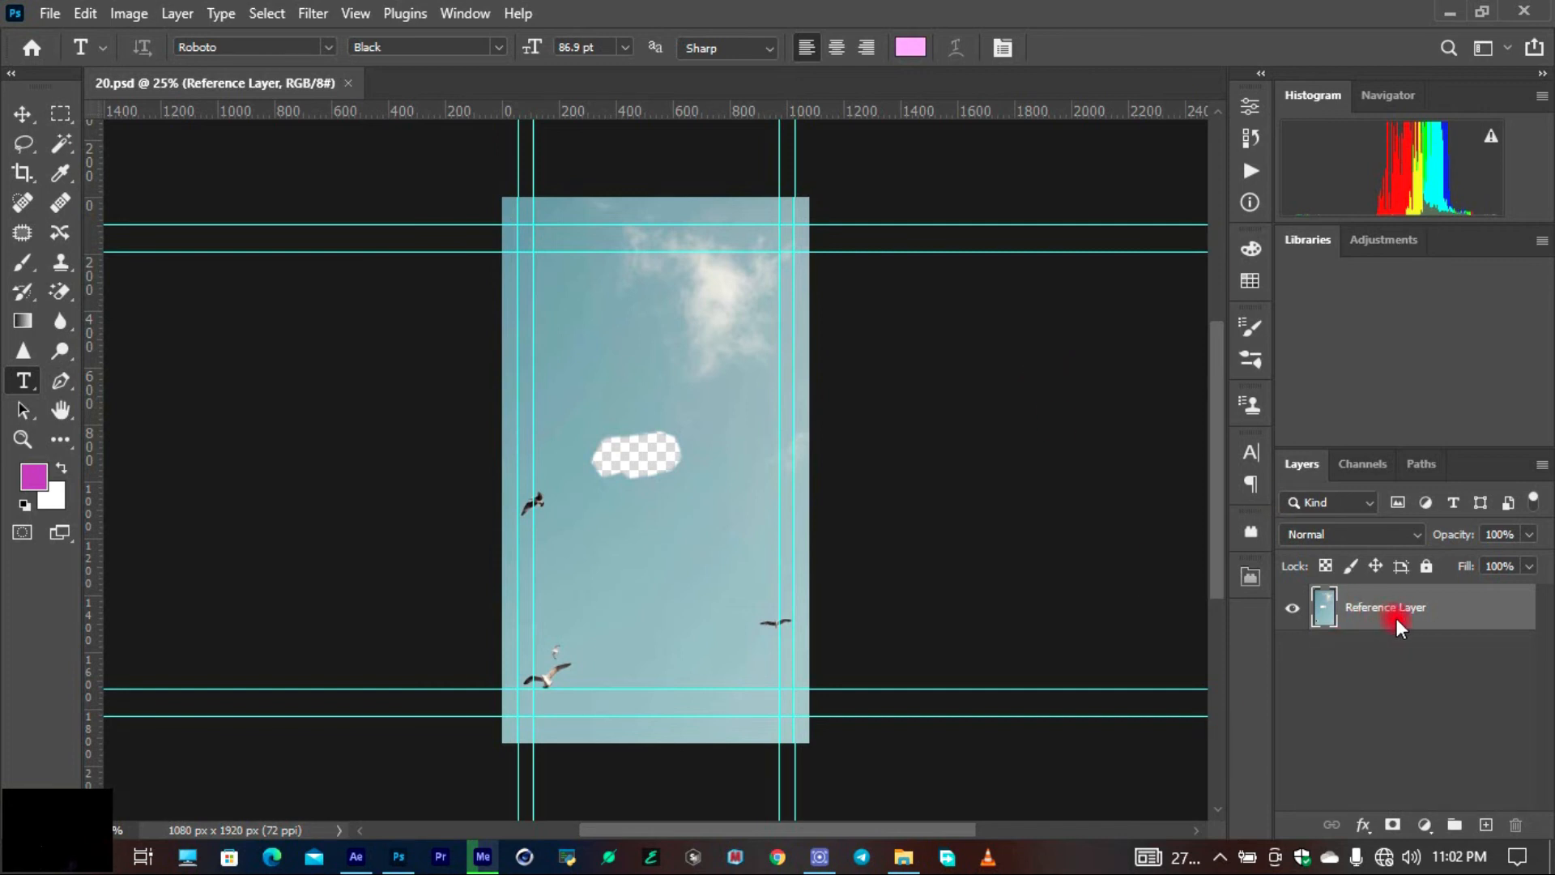
pyautogui.click(650, 467)
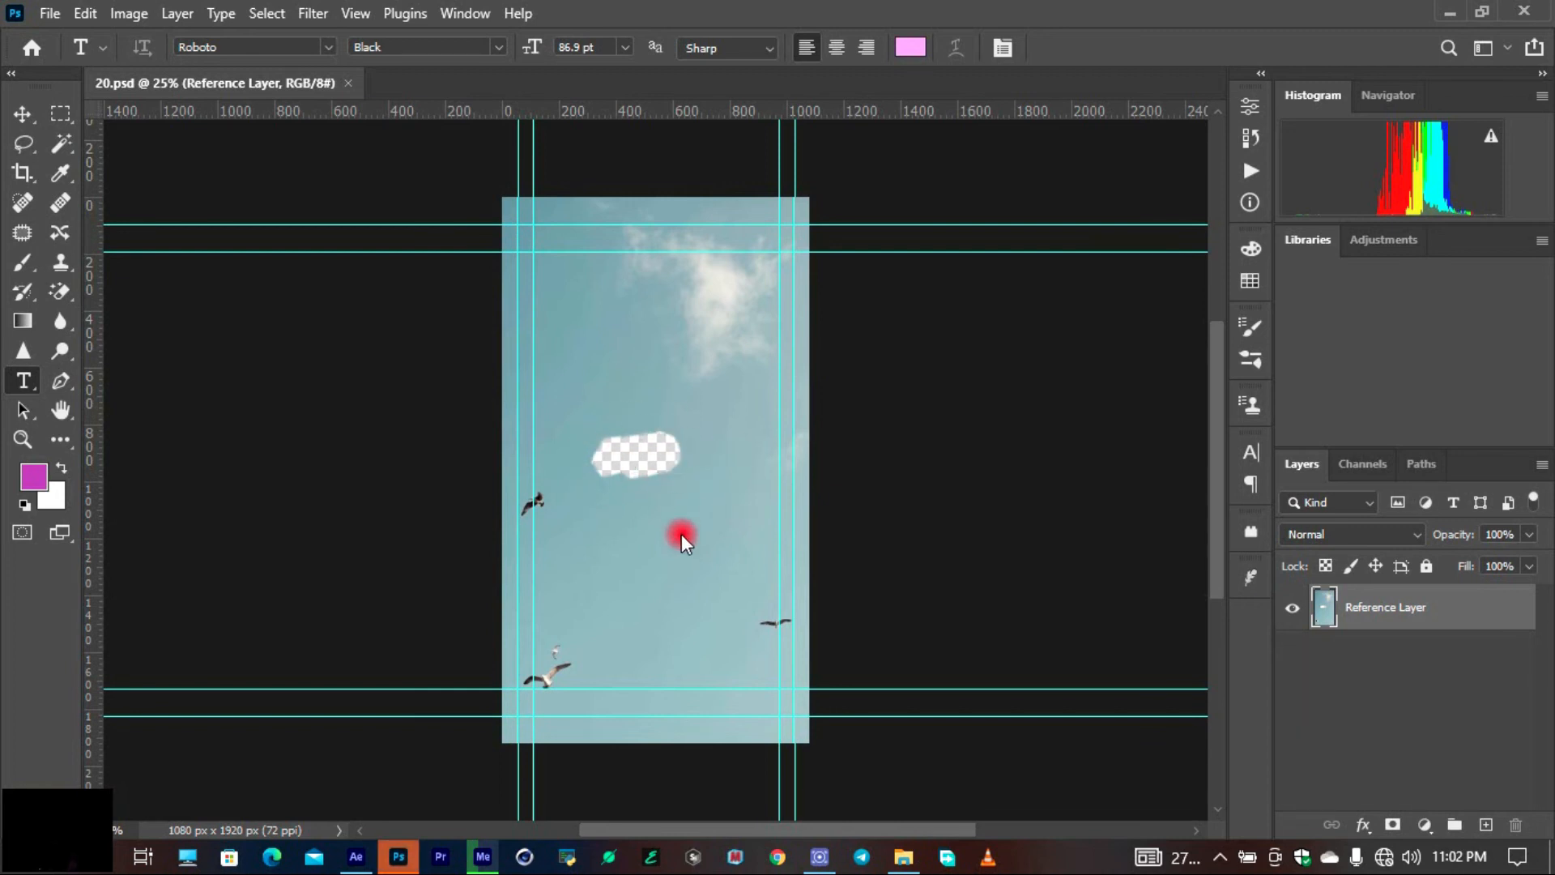
# Cover the transparent hole in the Reference Layer with sky sampled from nearby, using the Clone Stamp tool
pyautogui.scroll(2, 703, 444)
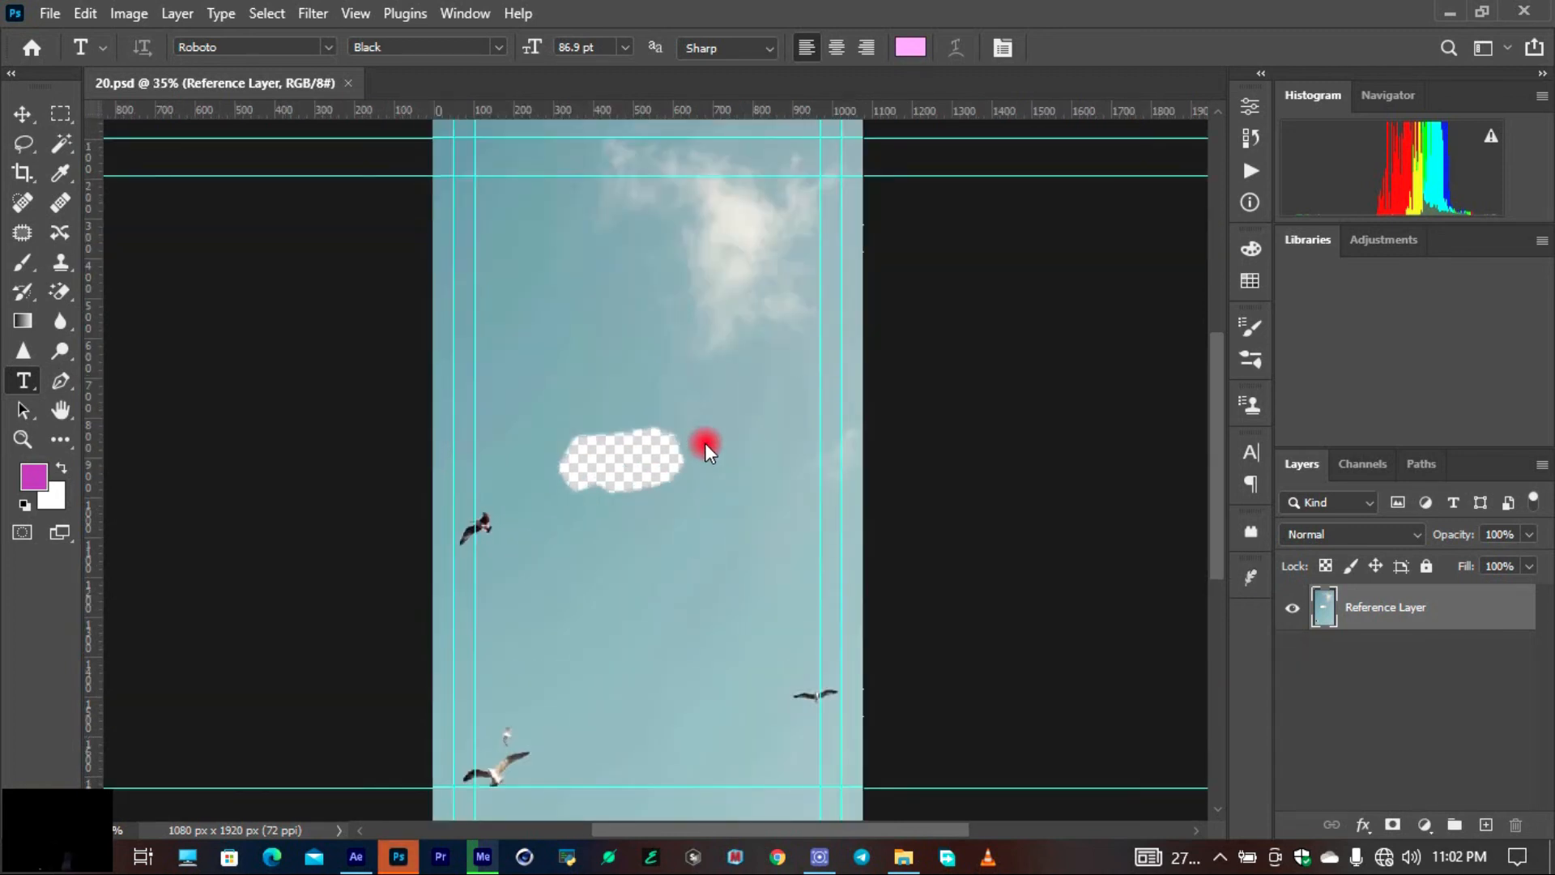
pyautogui.scroll(1, 620, 478)
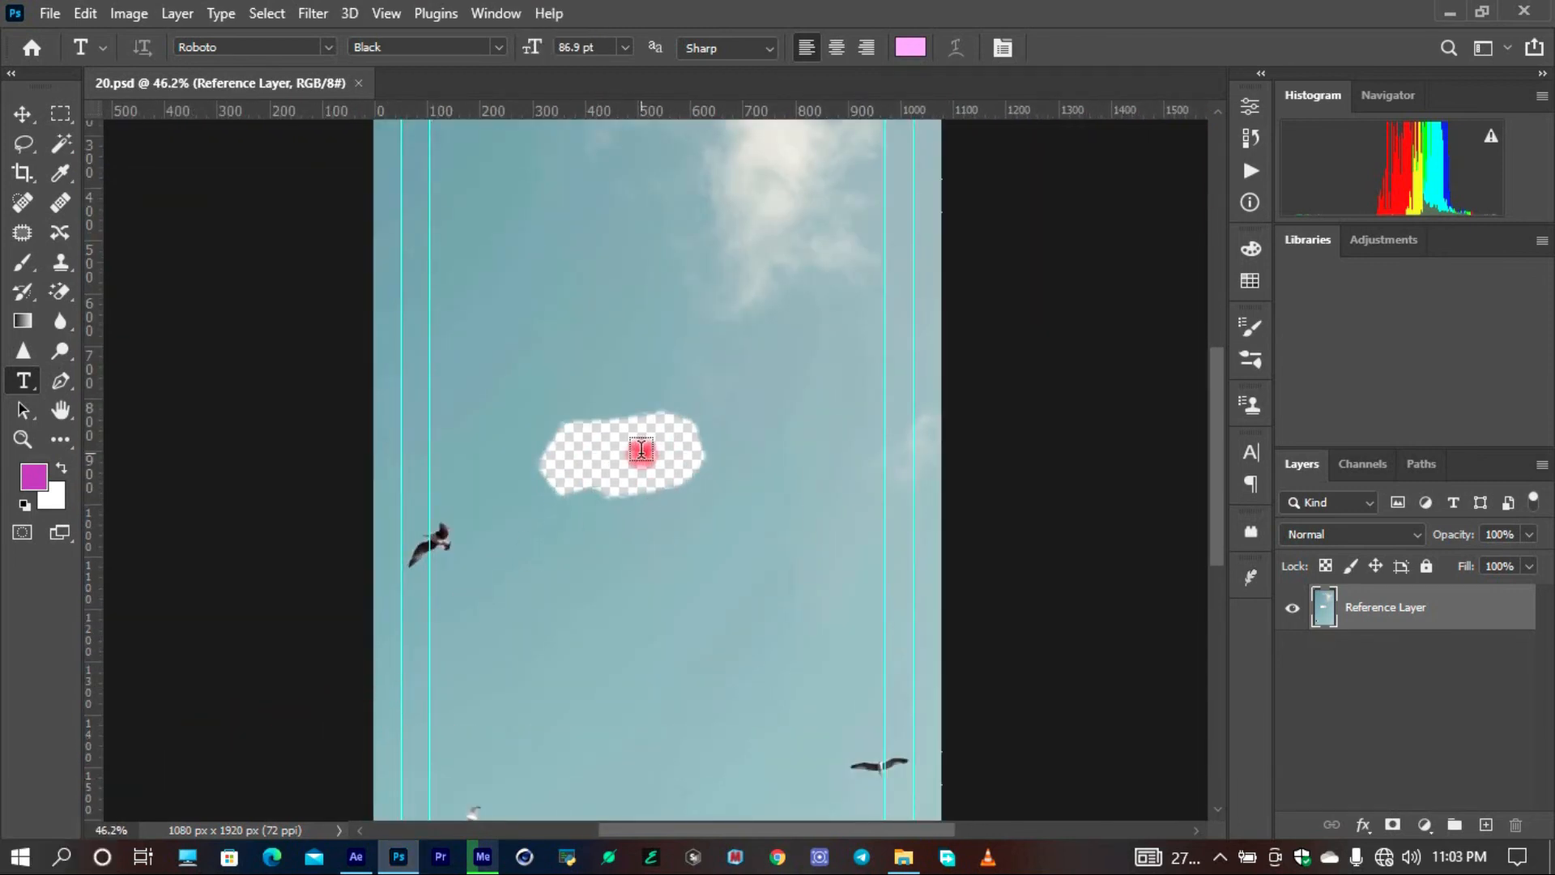
pyautogui.press('s')
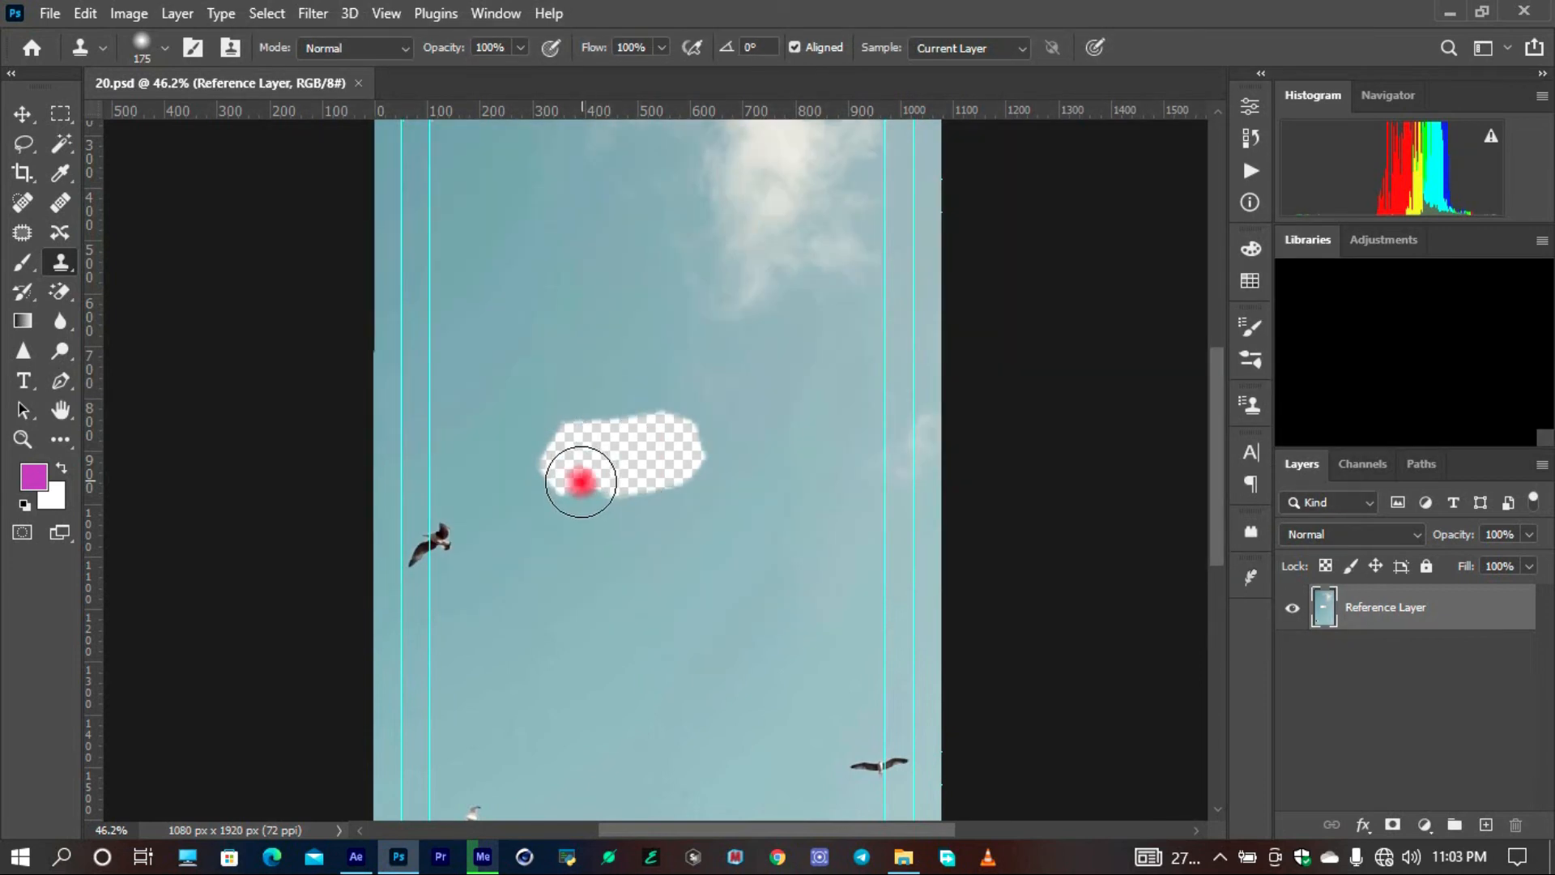
pyautogui.moveTo(573, 468)
pyautogui.mouseDown()
pyautogui.moveTo(569, 422)
pyautogui.moveTo(604, 431)
pyautogui.moveTo(615, 492)
pyautogui.moveTo(659, 456)
pyautogui.moveTo(637, 426)
pyautogui.moveTo(670, 441)
pyautogui.moveTo(673, 465)
pyautogui.moveTo(633, 478)
pyautogui.moveTo(702, 470)
pyautogui.moveTo(700, 426)
pyautogui.moveTo(665, 482)
pyautogui.moveTo(598, 498)
pyautogui.mouseUp()
pyautogui.keyDown('alt'); pyautogui.click(597, 607); pyautogui.keyUp('alt')
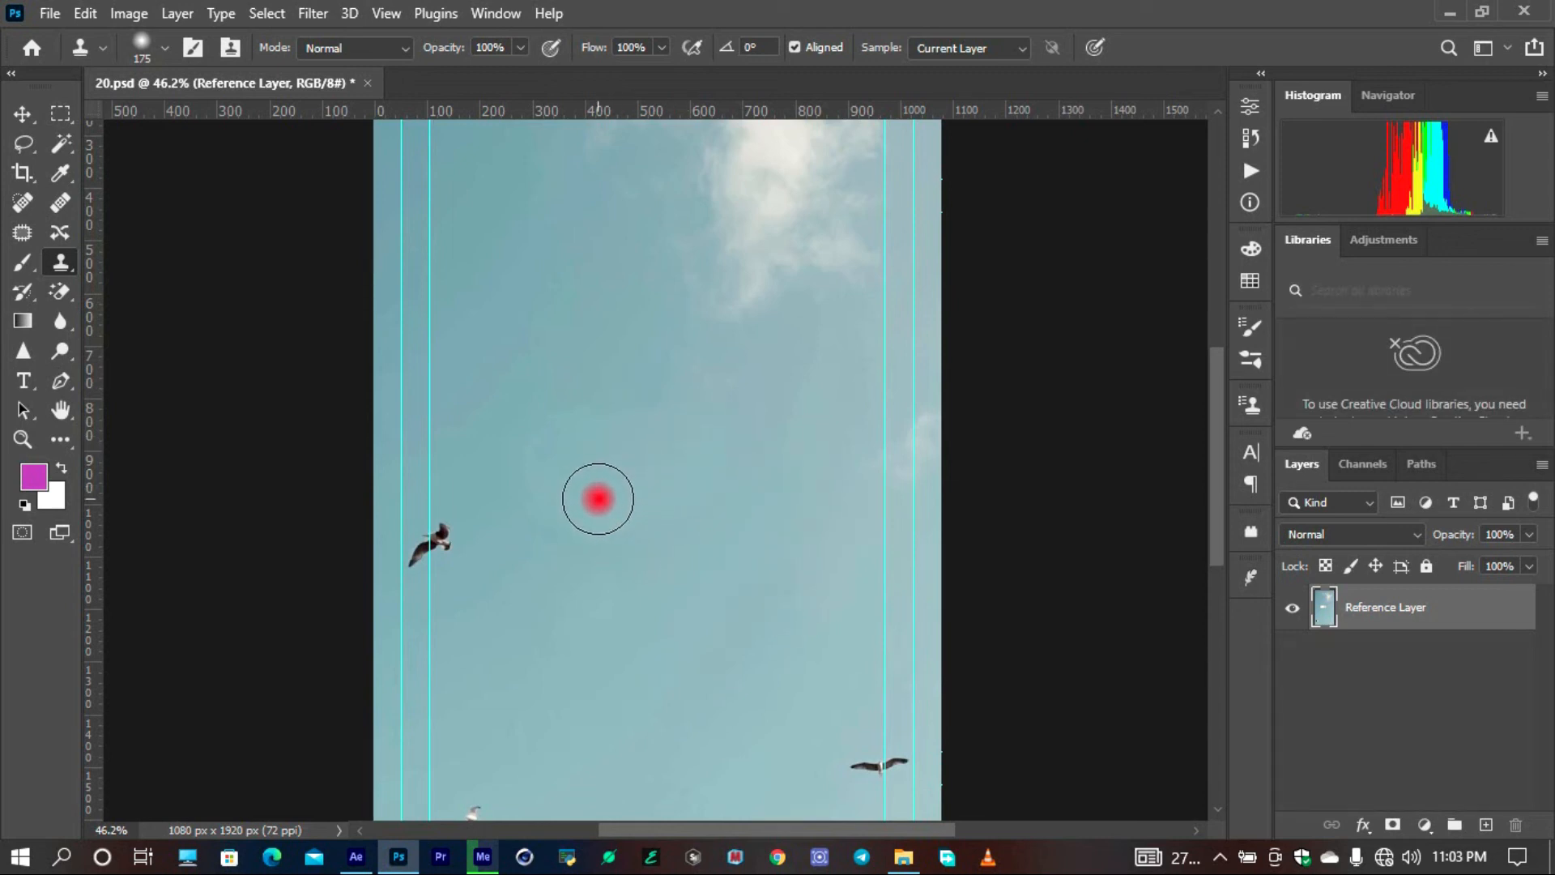
pyautogui.scroll(-5, 713, 620)
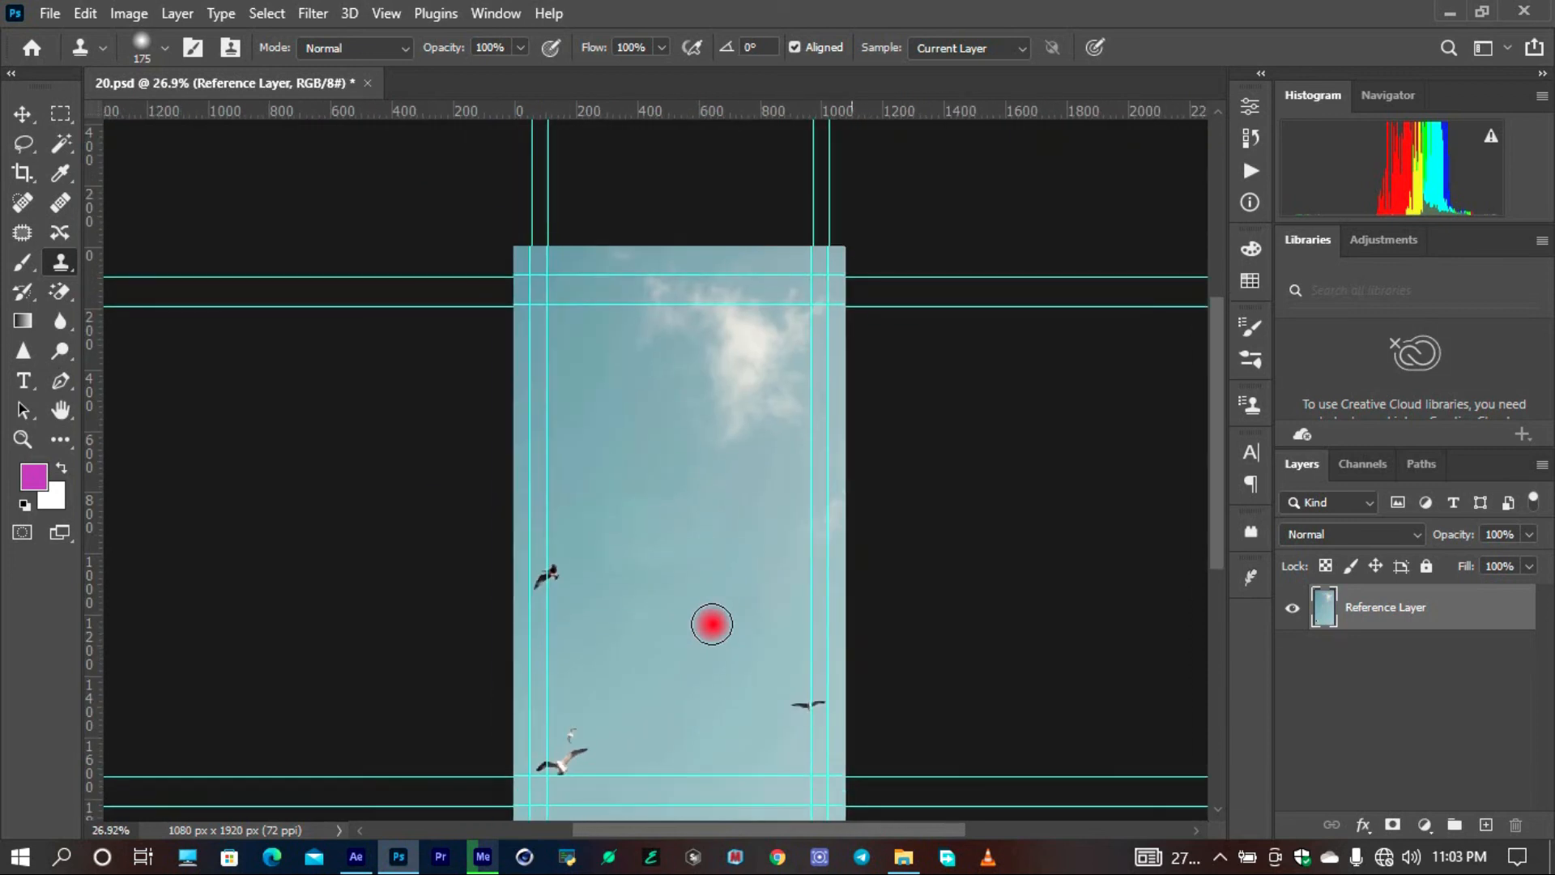
pyautogui.scroll(-1, 743, 489)
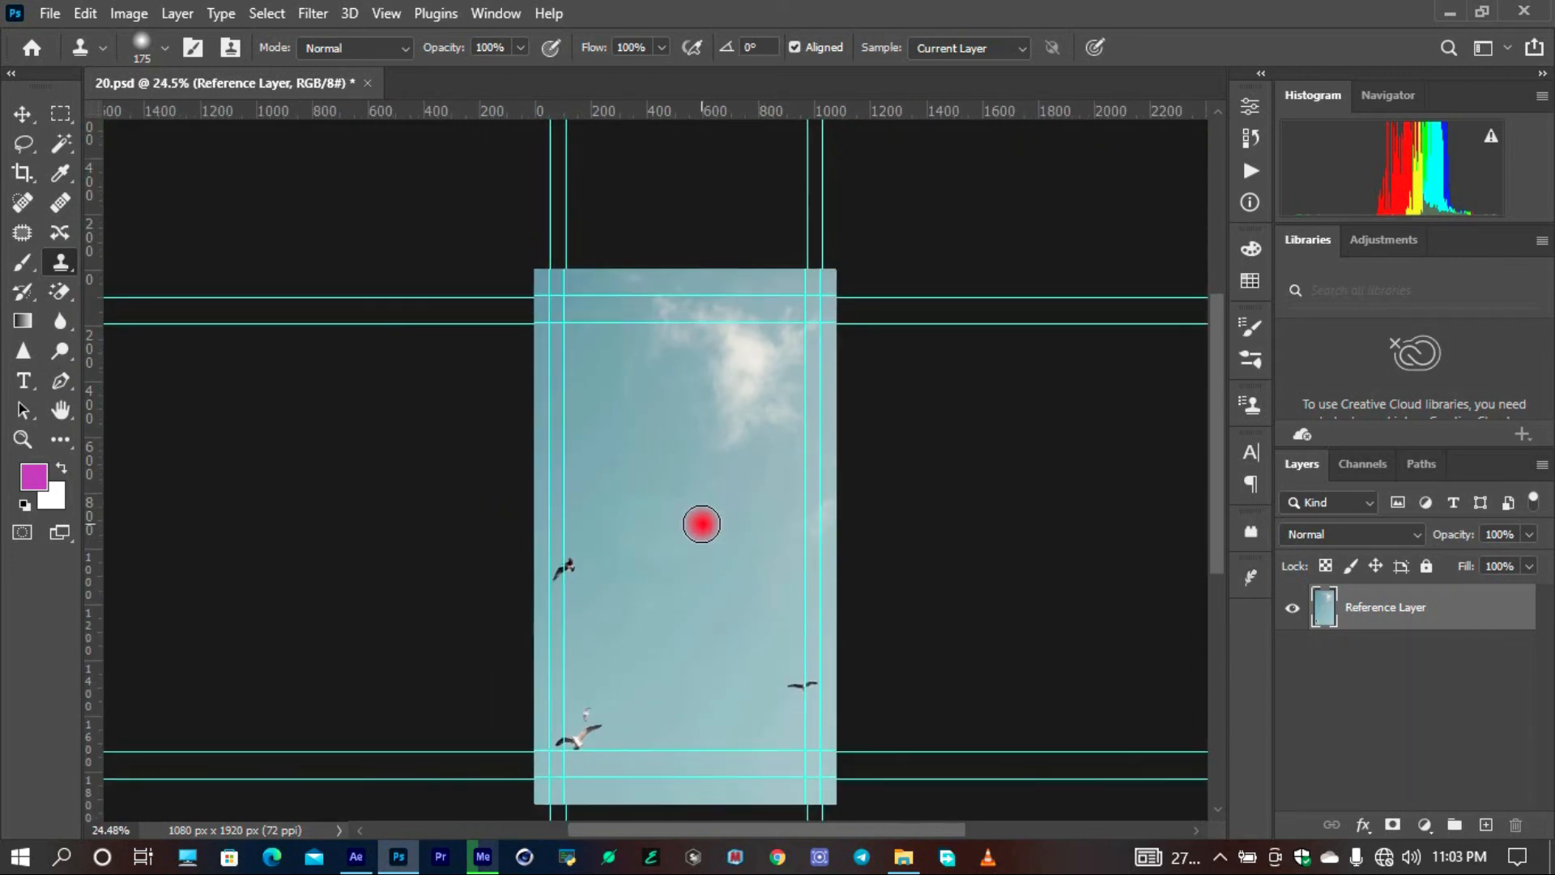
# Save the retouched reference frame 20.psd and switch back to After Effects
pyautogui.click(49, 14)
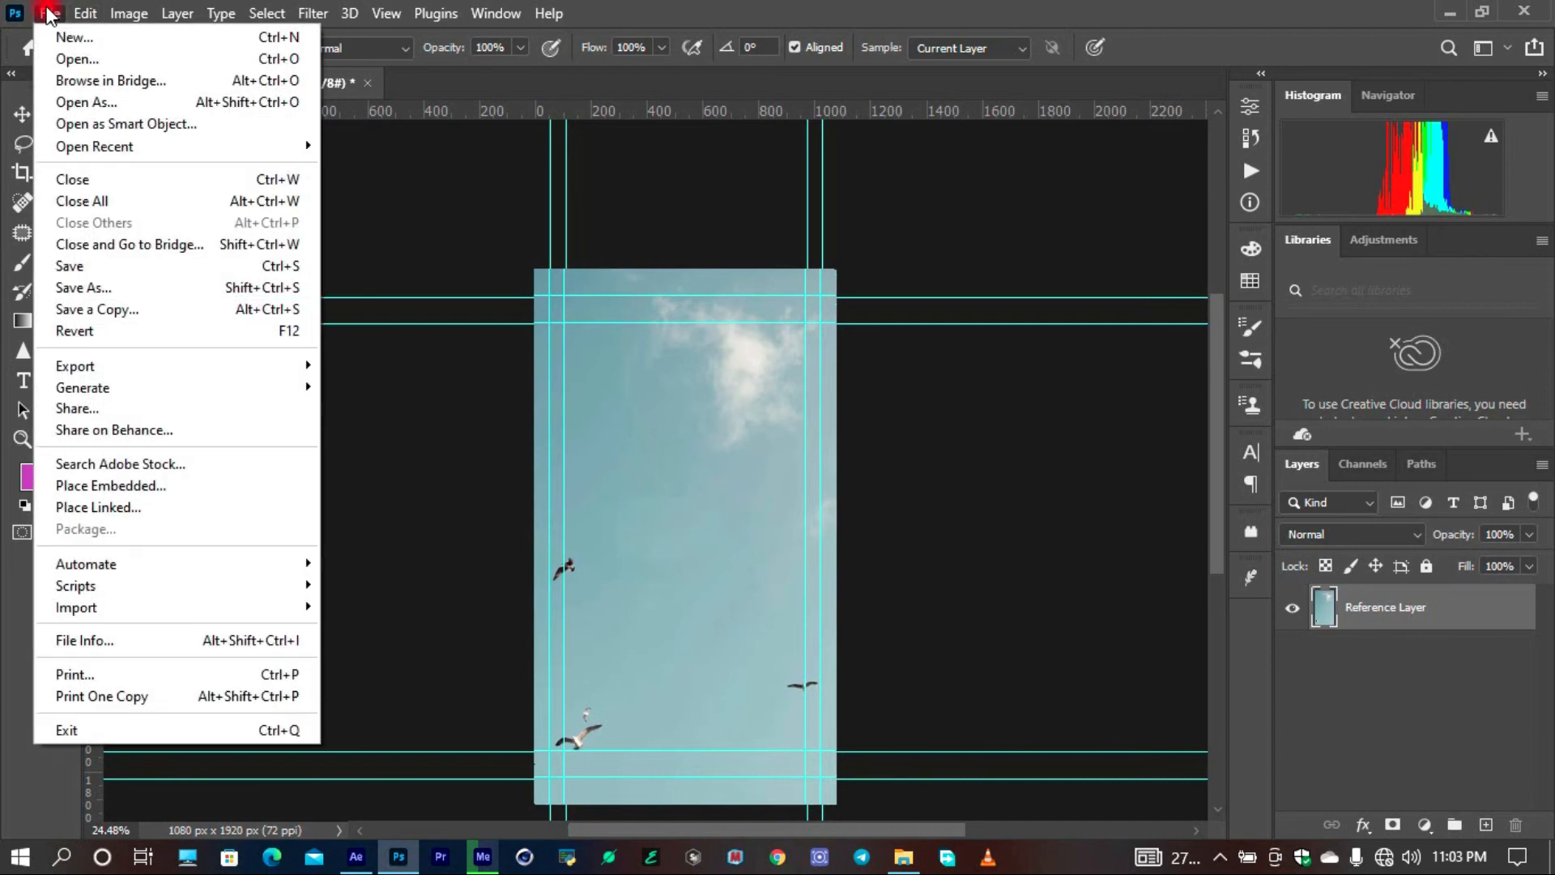
pyautogui.click(132, 269)
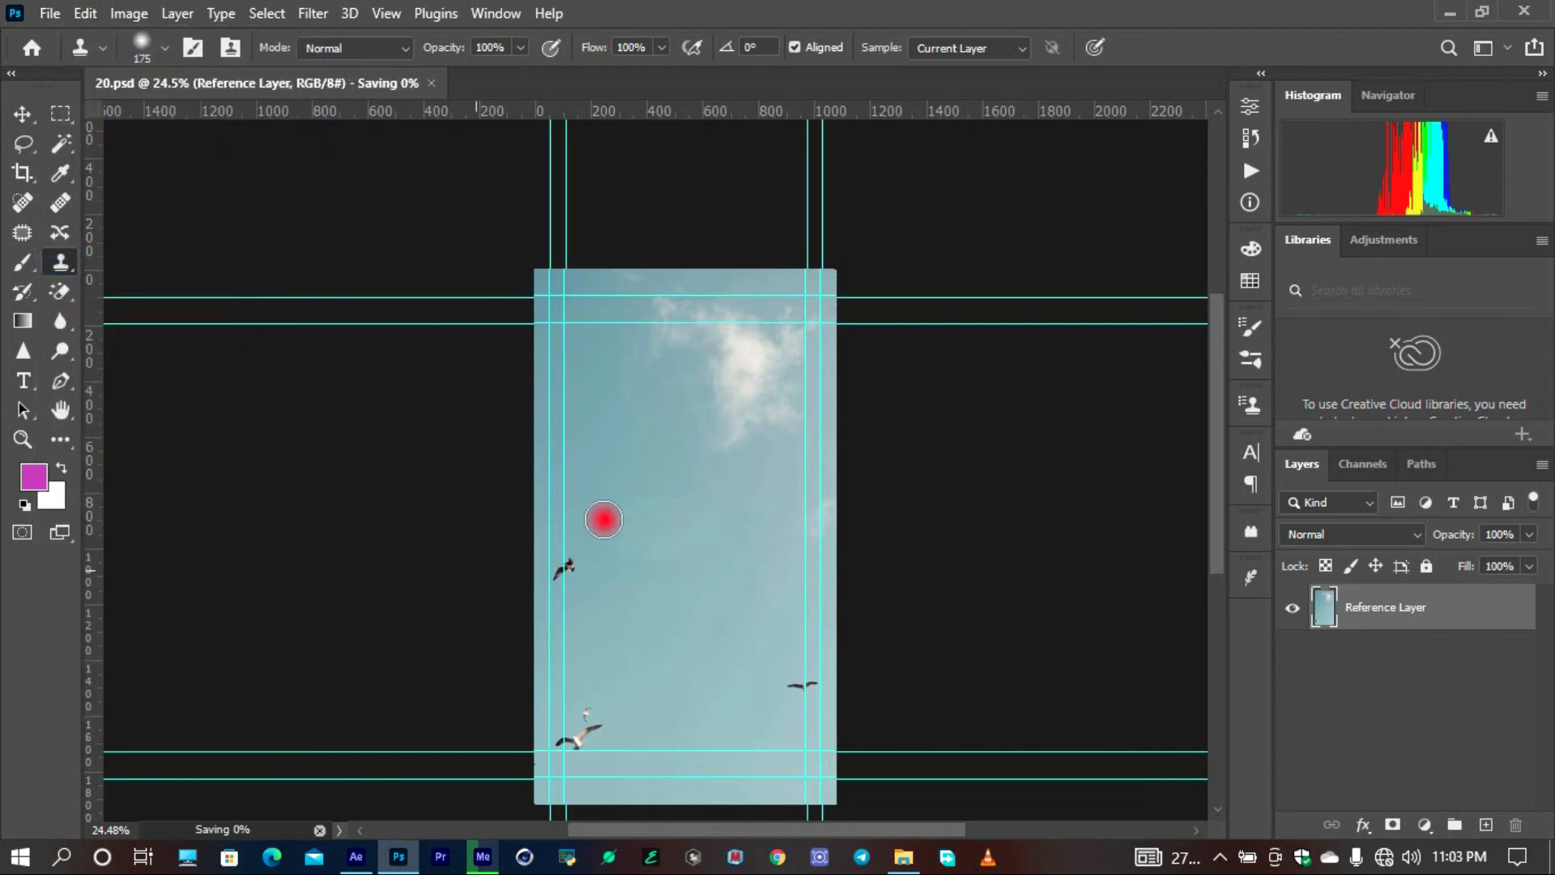
pyautogui.scroll(-1, 604, 520)
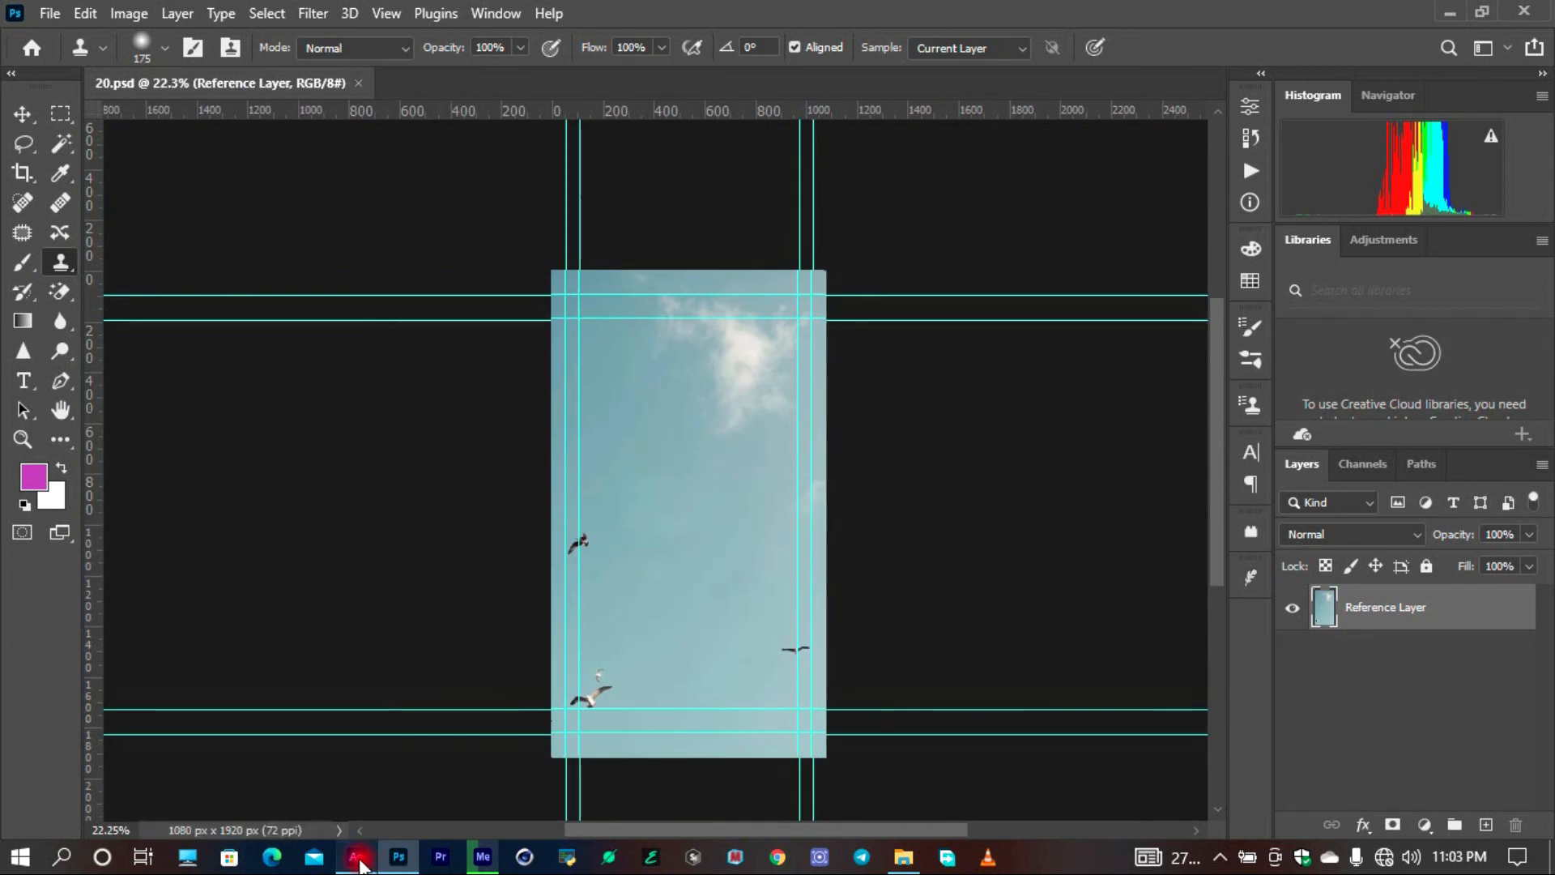
pyautogui.click(358, 857)
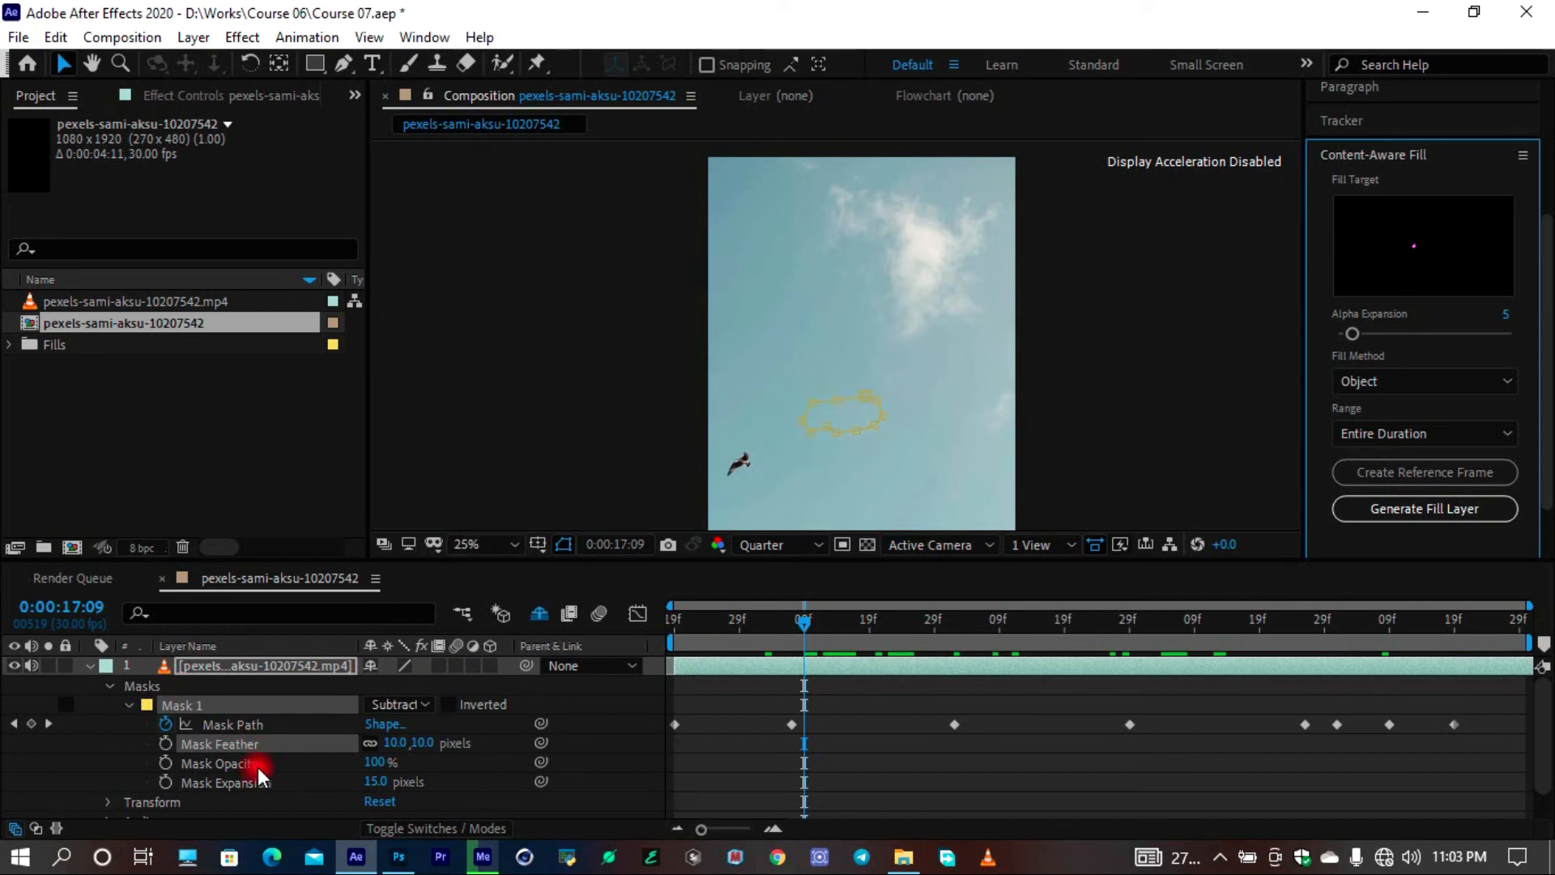
# Generate the Content-Aware Fill layer using the Object method over the entire duration, with the Reference Frame layer in place
pyautogui.scroll(-1, 257, 766)
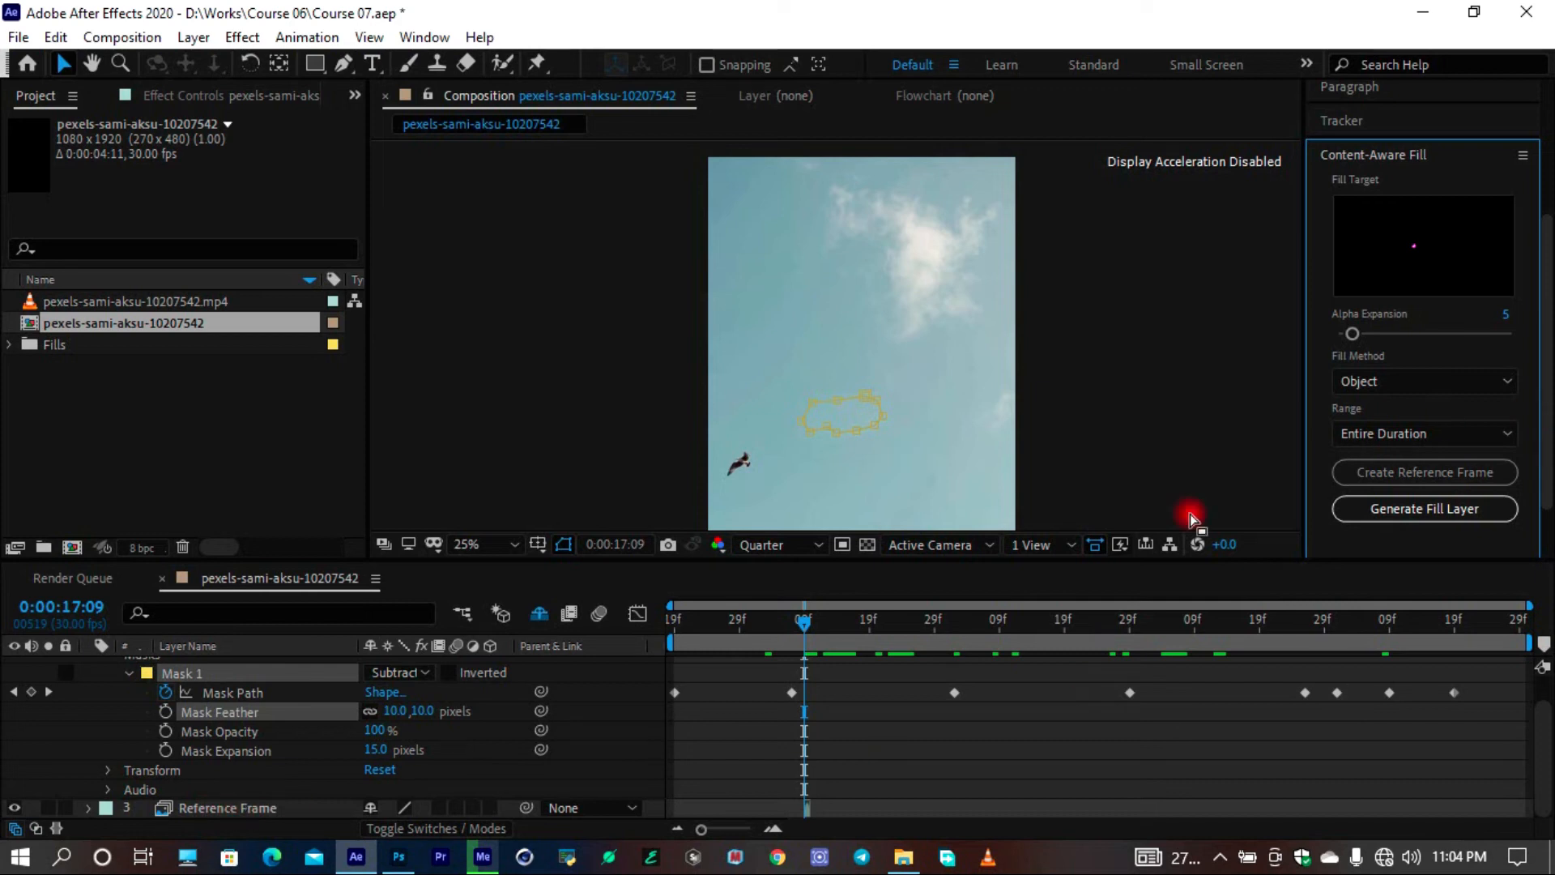
pyautogui.click(1408, 508)
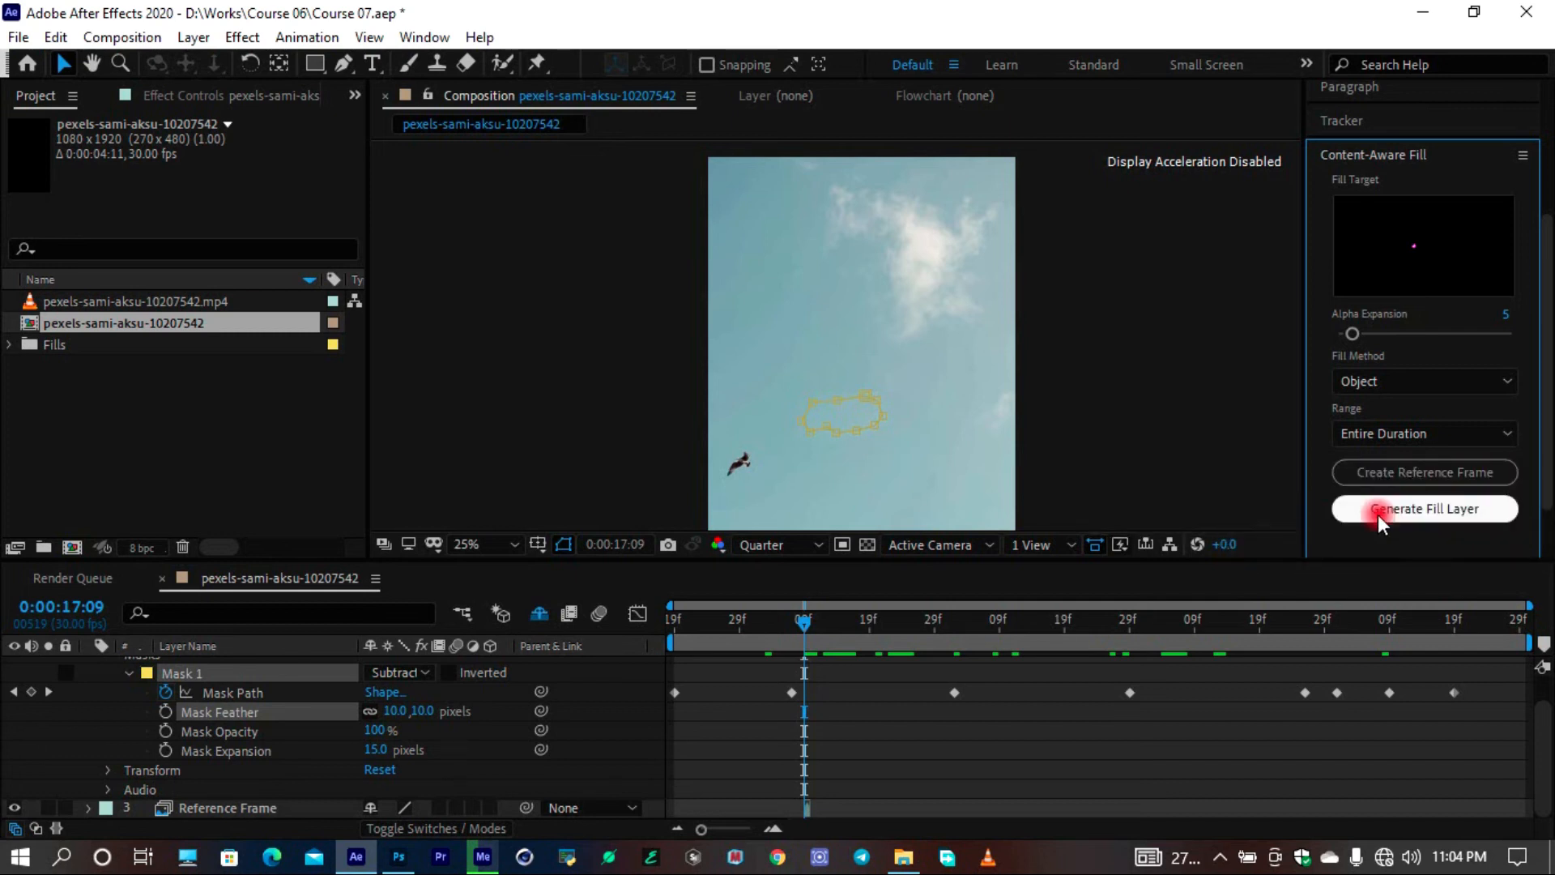
pyautogui.click(1389, 509)
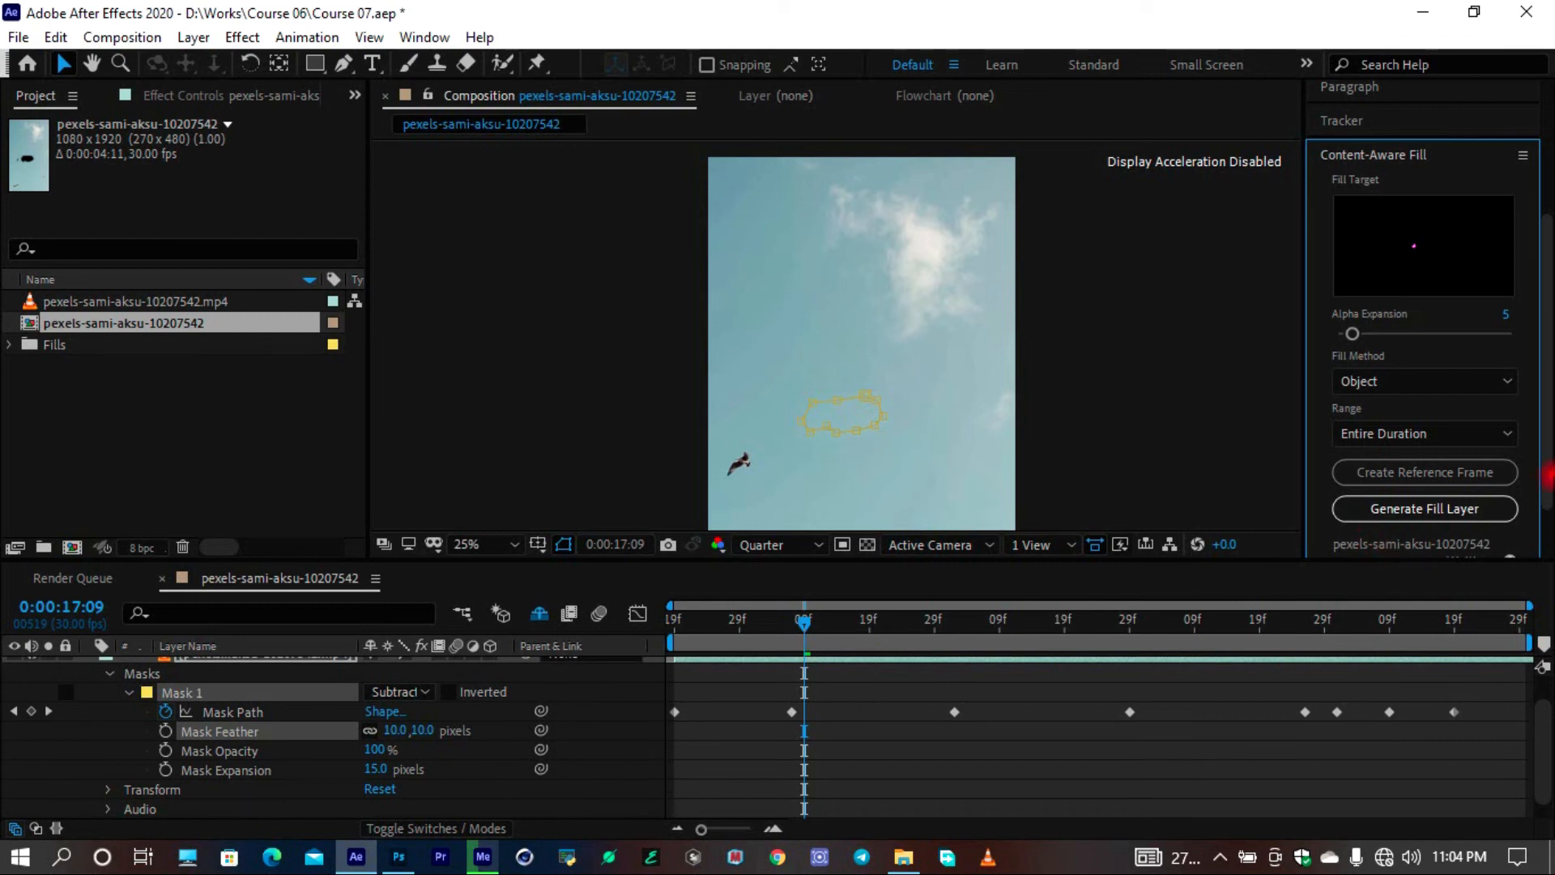
pyautogui.moveTo(1546, 437); pyautogui.dragTo(1547, 485)
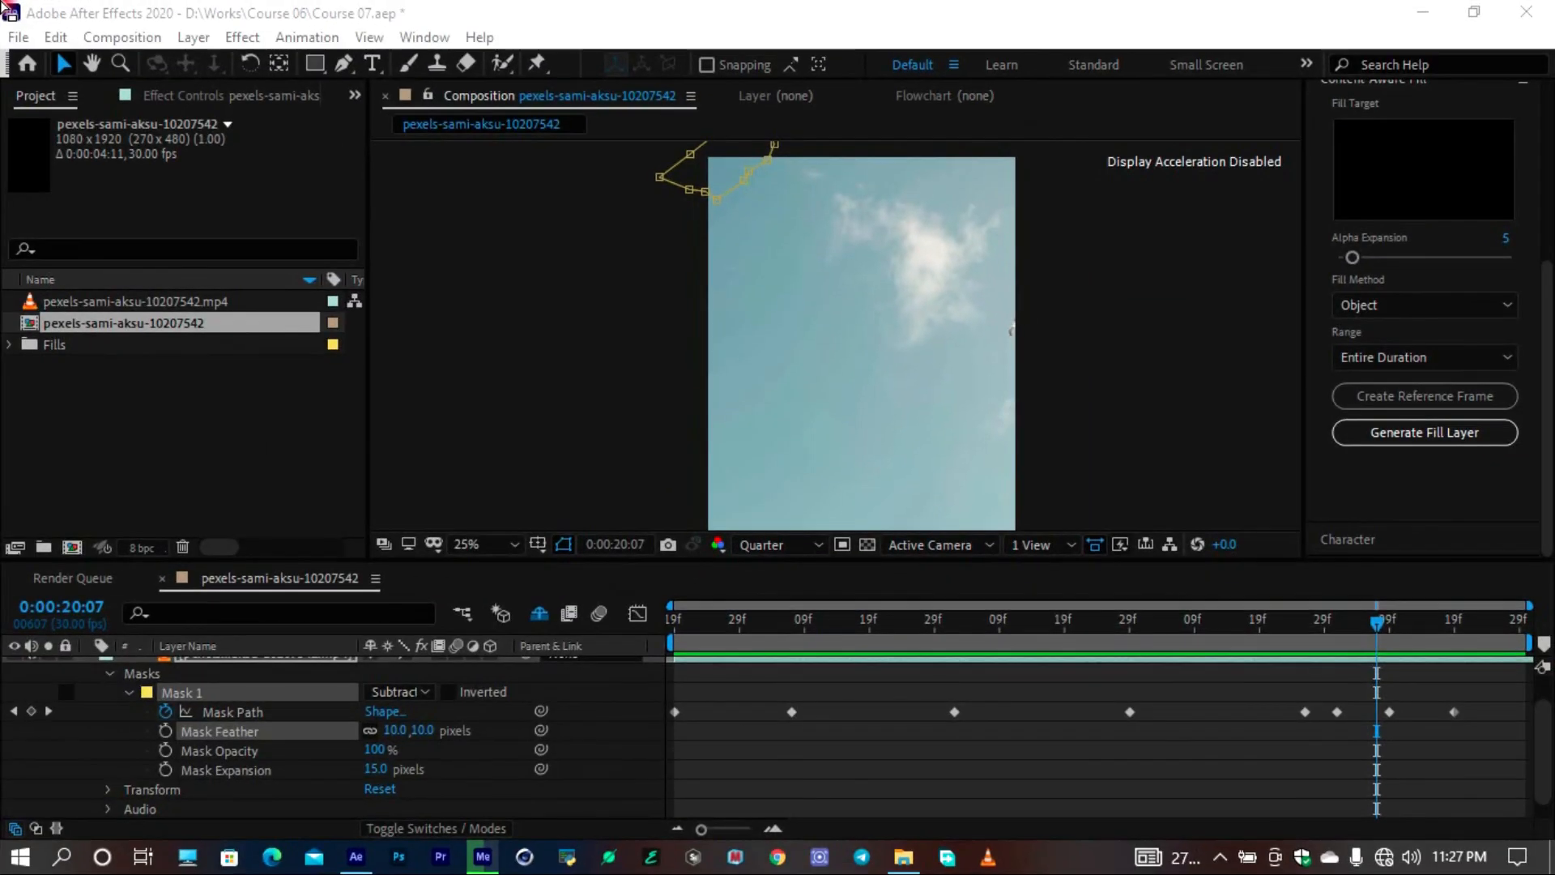
# Return to the composition's first frame at 0:00:16:19 and inspect the filled area inside the mask outline
pyautogui.click(1077, 464)
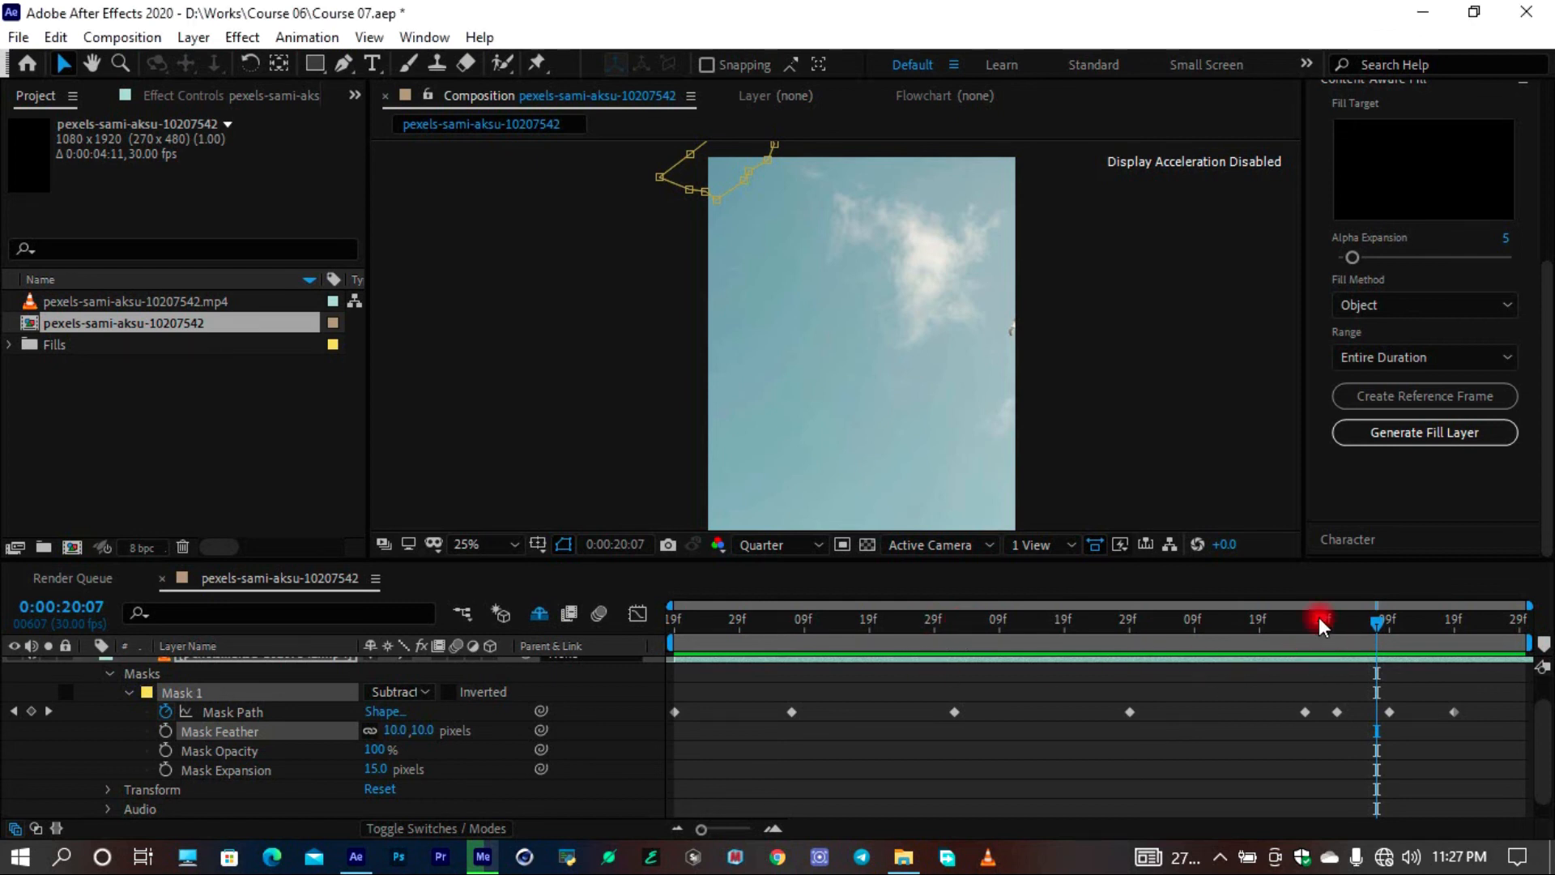
pyautogui.moveTo(1319, 617); pyautogui.dragTo(486, 599)
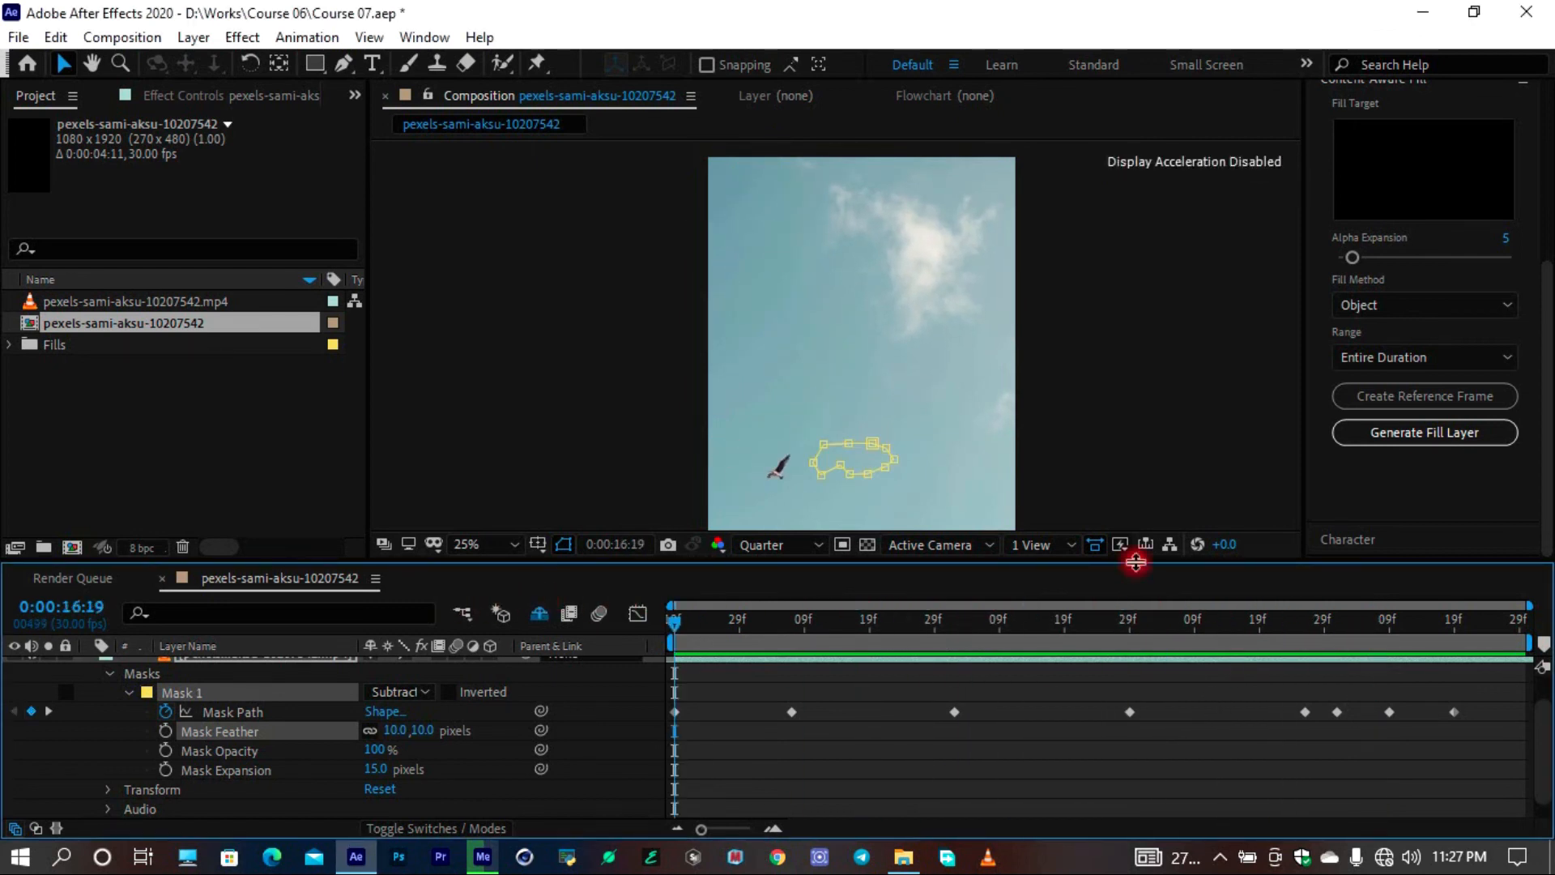
pyautogui.moveTo(914, 404)
pyautogui.mouseDown()
pyautogui.moveTo(917, 372)
pyautogui.moveTo(892, 396)
pyautogui.mouseUp()
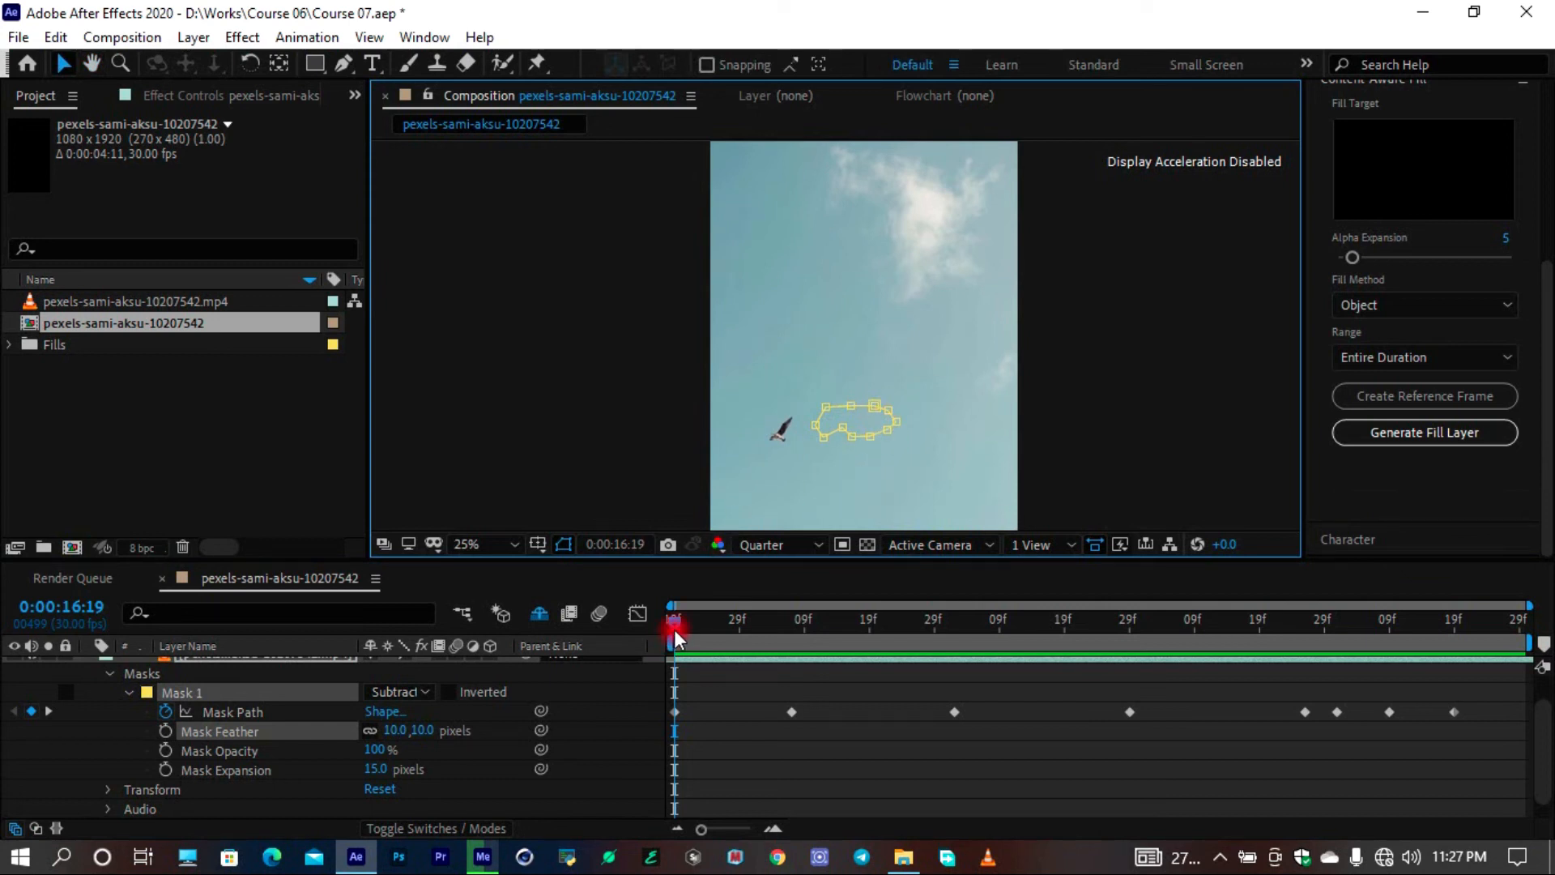
# Move to 0:00:17:14, hide the Fill layer, and select the pexels footage layer to inspect its masked hole
pyautogui.moveTo(674, 629); pyautogui.dragTo(852, 598)
pyautogui.scroll(1, 700, 714)
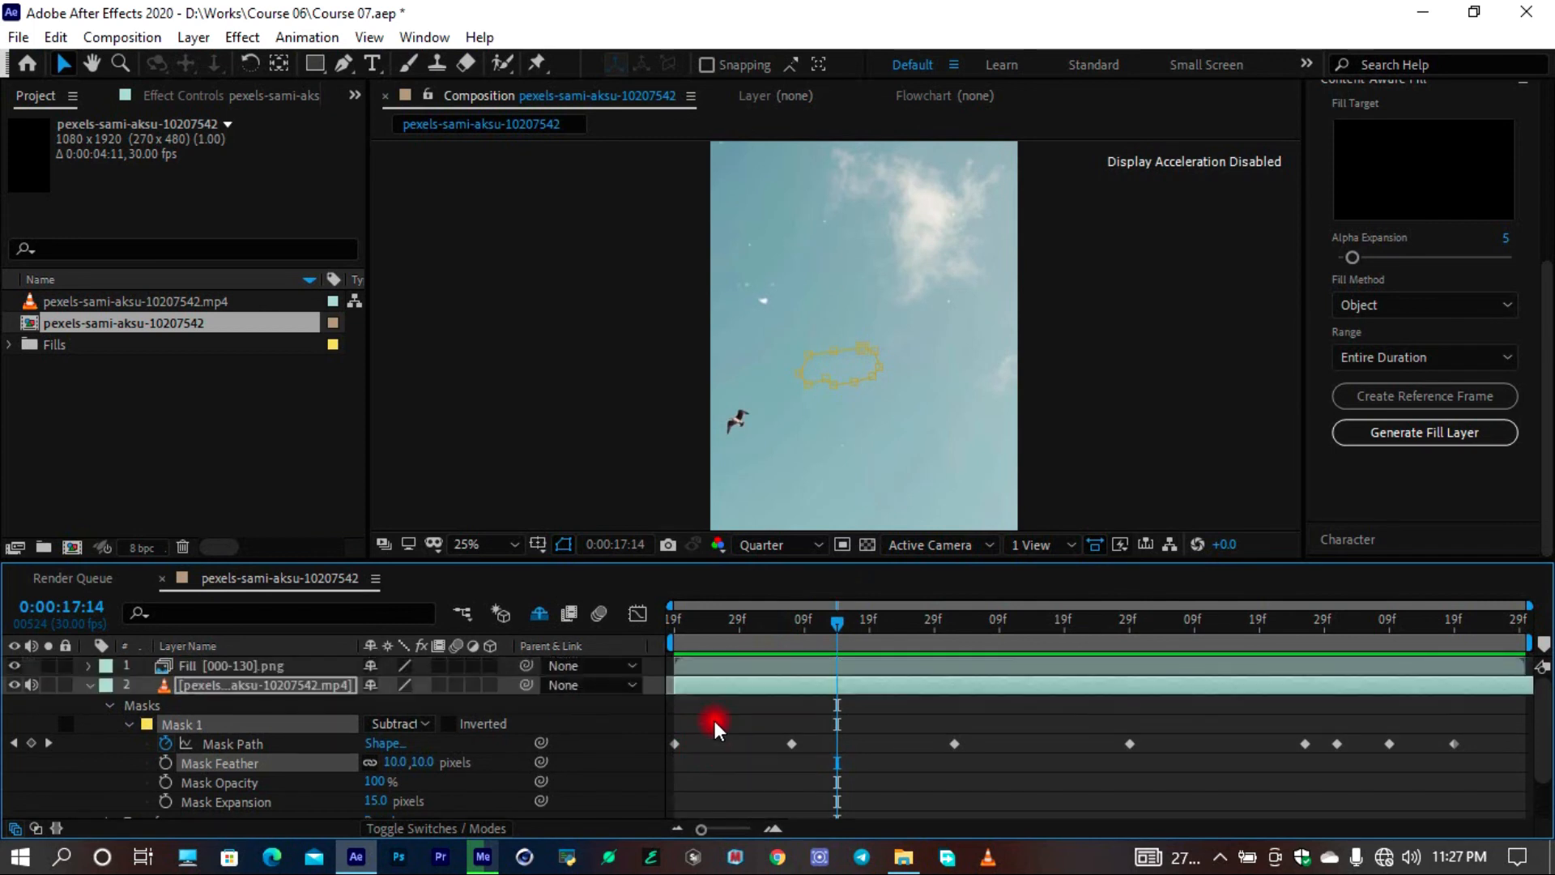
pyautogui.click(259, 666)
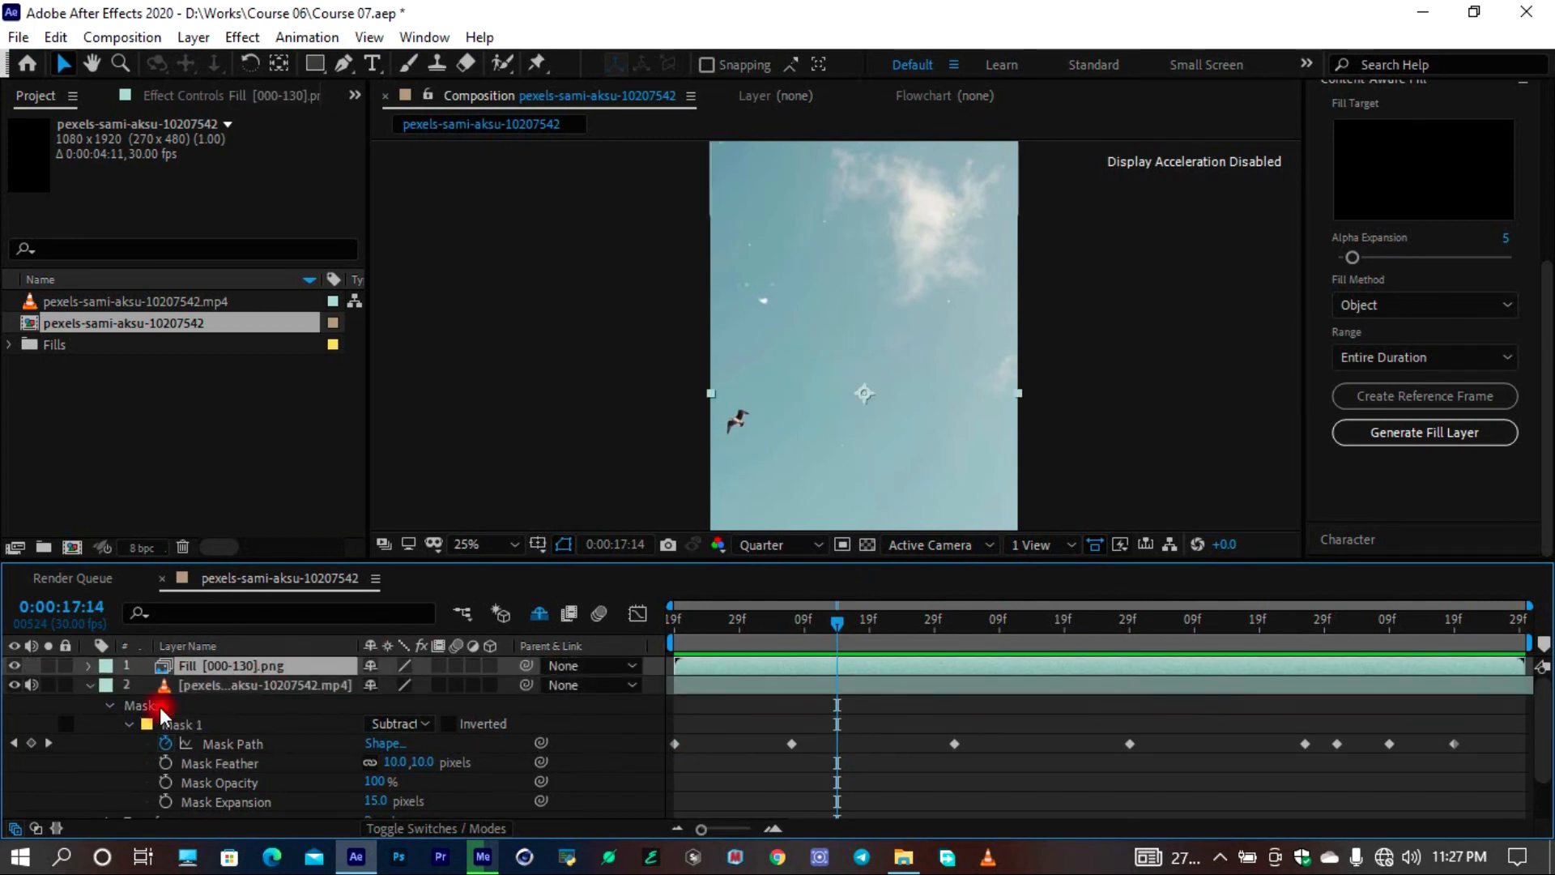
pyautogui.click(14, 665)
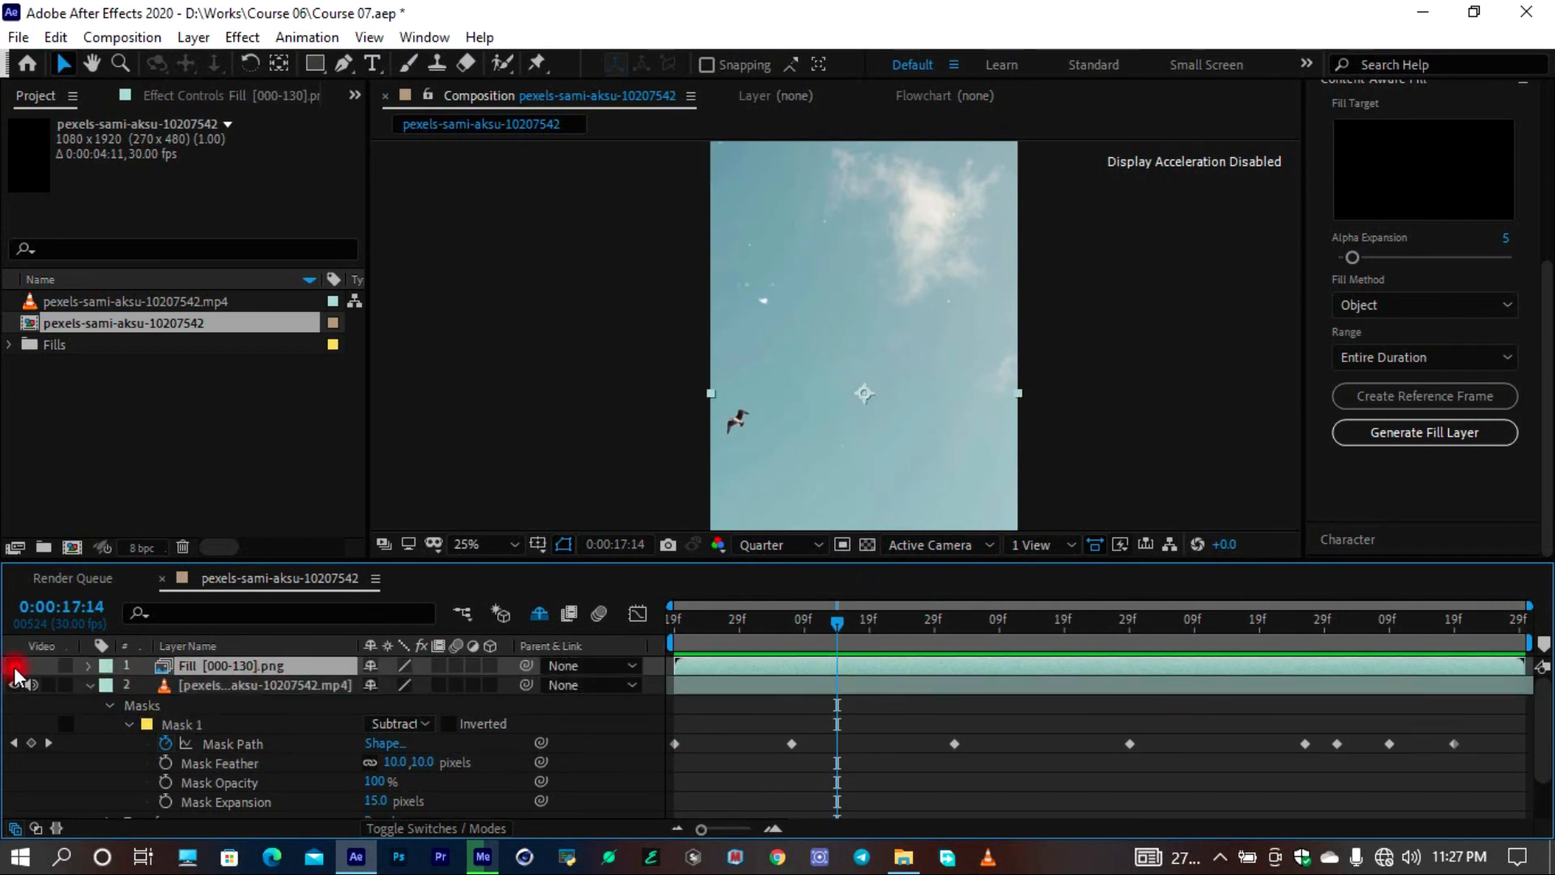
pyautogui.click(206, 685)
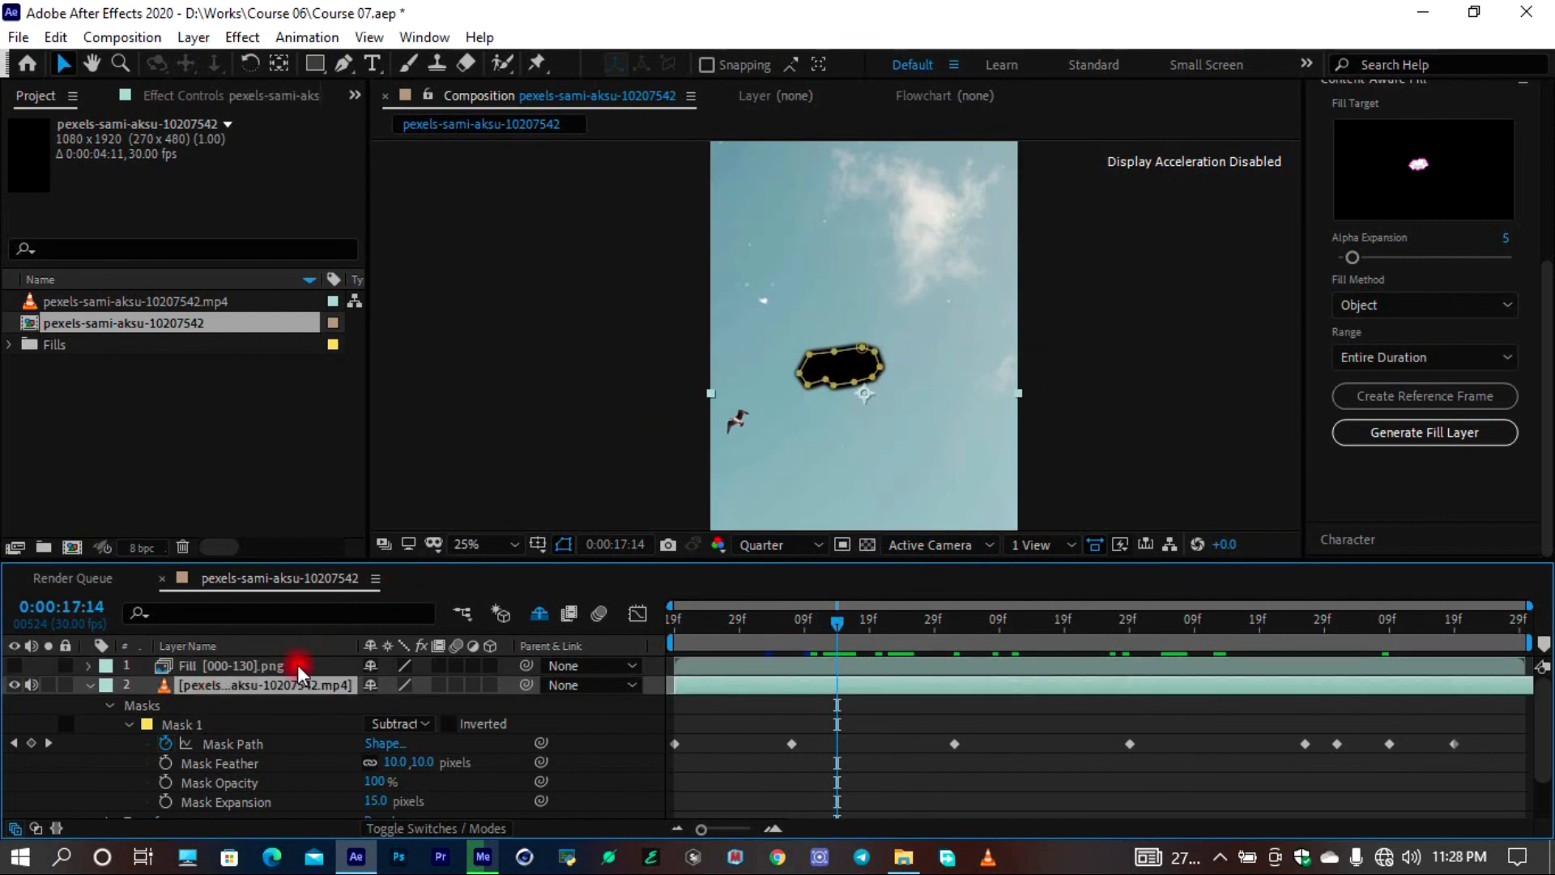
# Show the layers' blending mode and track matte columns, check the Reference Frame layers with shy layers revealed, and hide the shy layers again
pyautogui.click(405, 828)
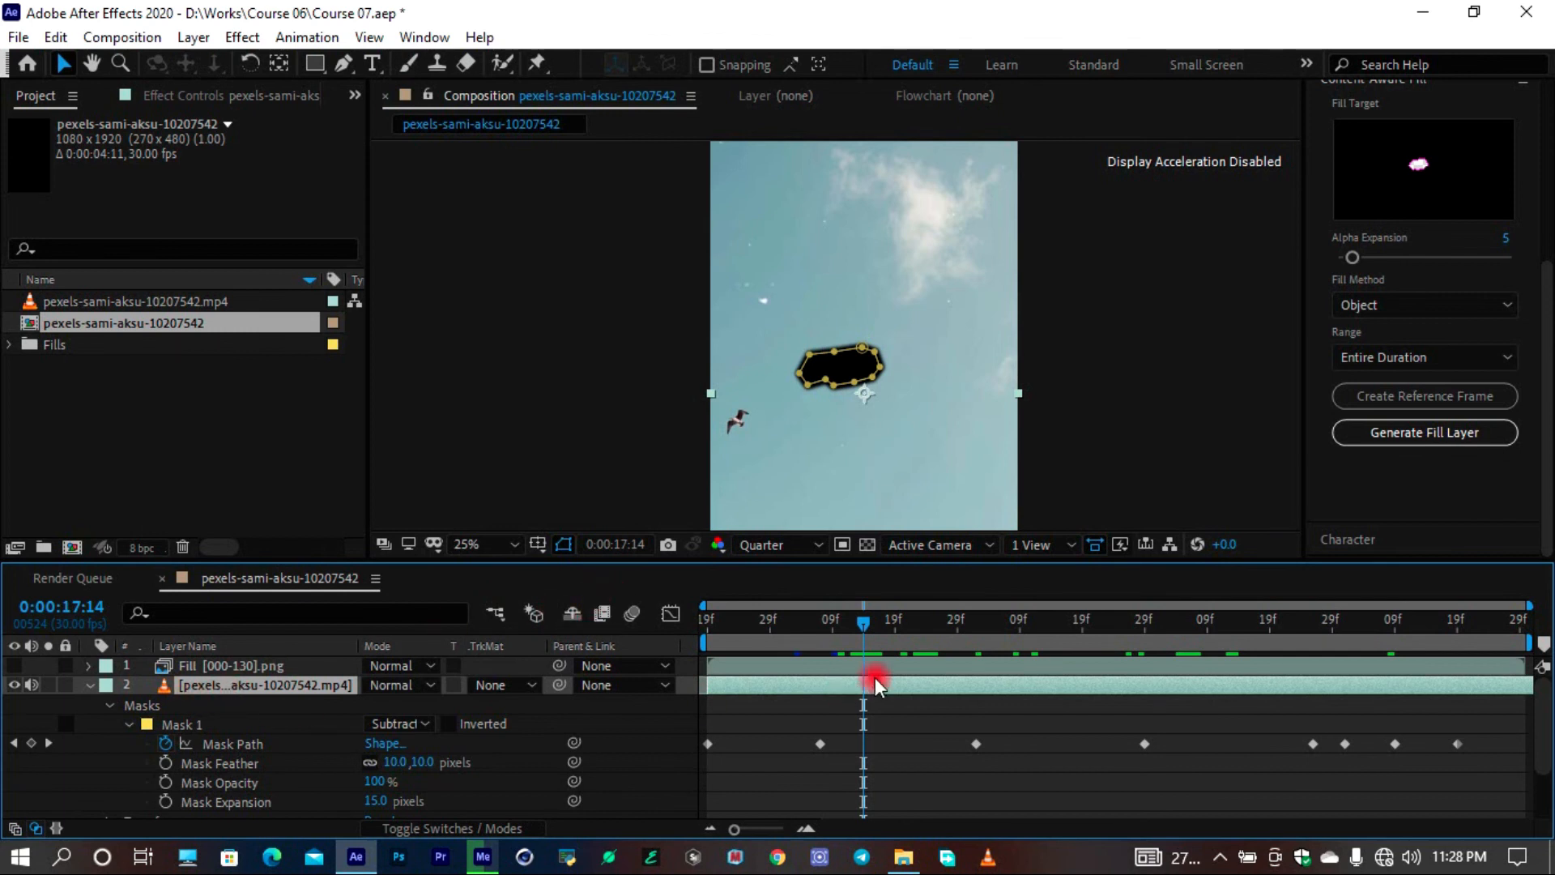
pyautogui.scroll(-1, 1547, 785)
pyautogui.scroll(-1, 1545, 785)
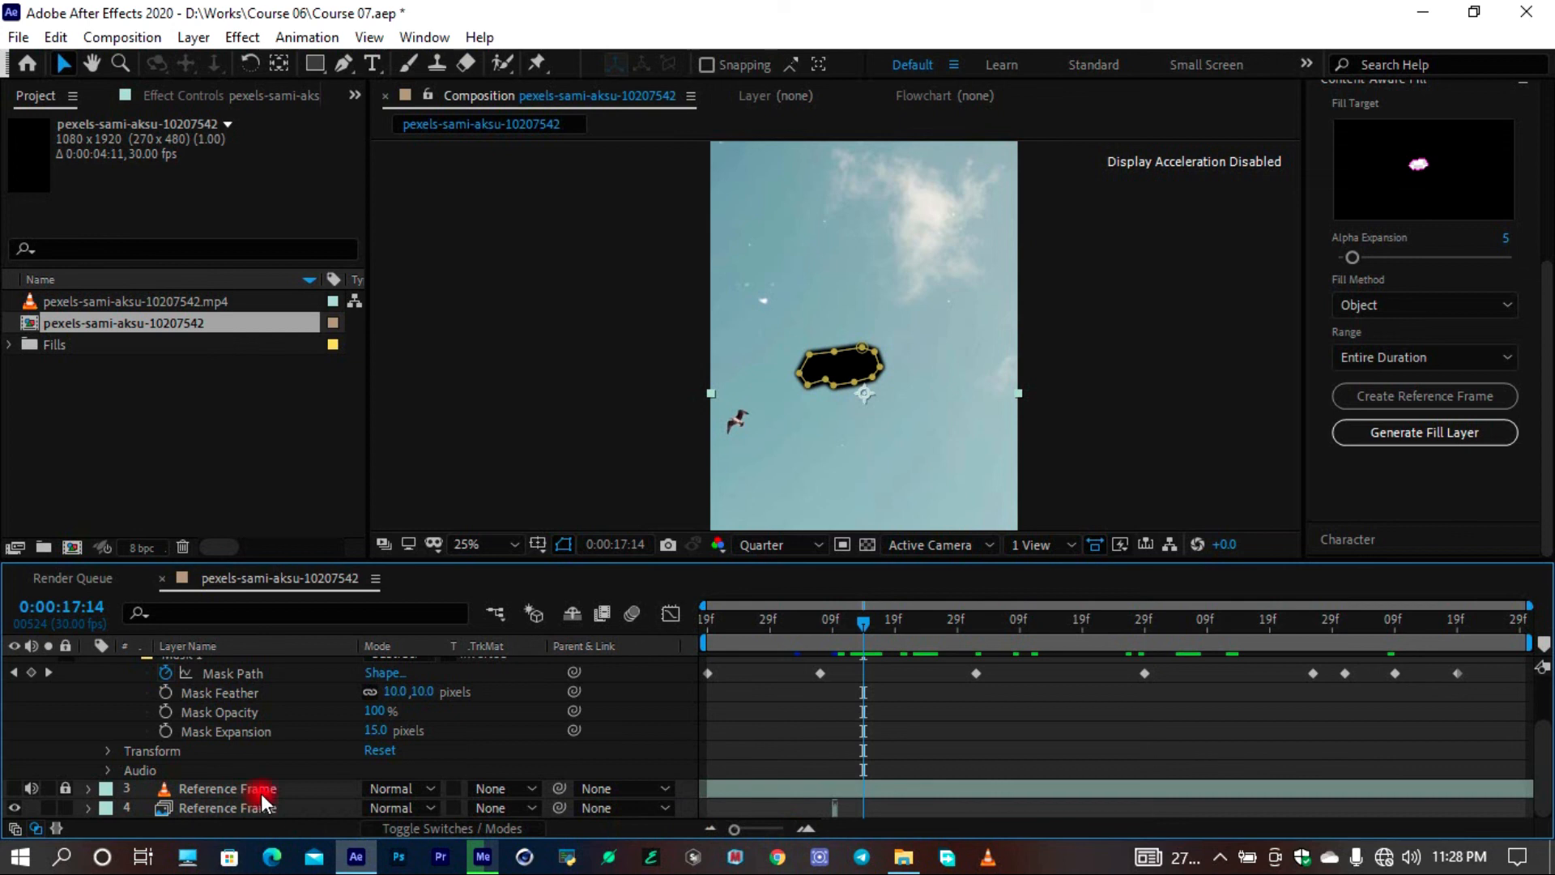
pyautogui.click(580, 616)
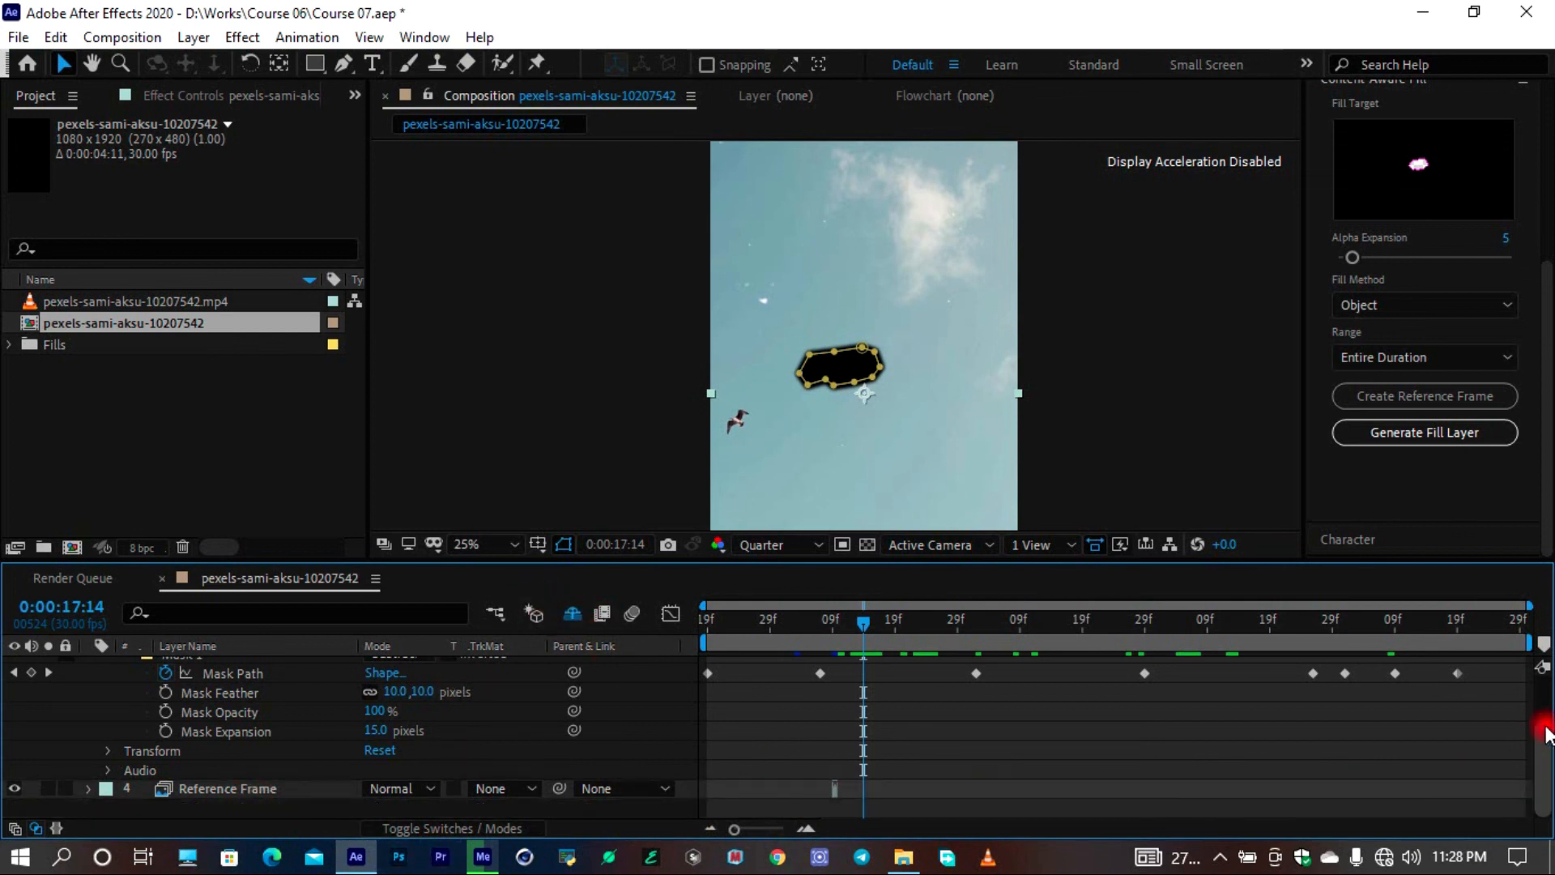
pyautogui.scroll(2, 1546, 733)
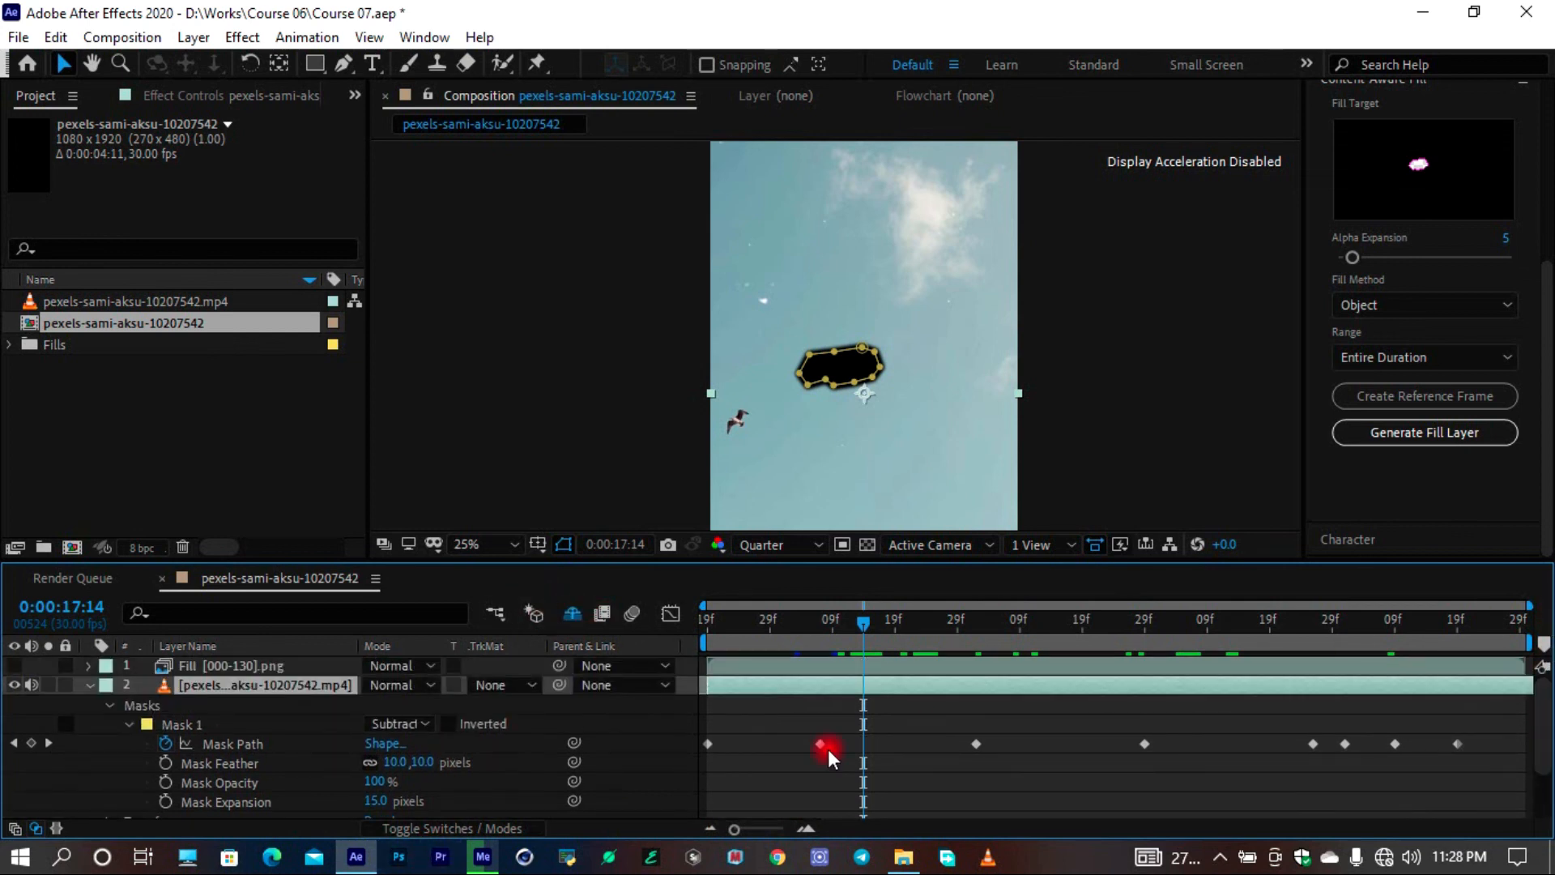
# Make the Fill layer visible again and preview the composition from its first frame at 0:00:16:19
pyautogui.click(16, 665)
pyautogui.moveTo(864, 626); pyautogui.dragTo(407, 645)
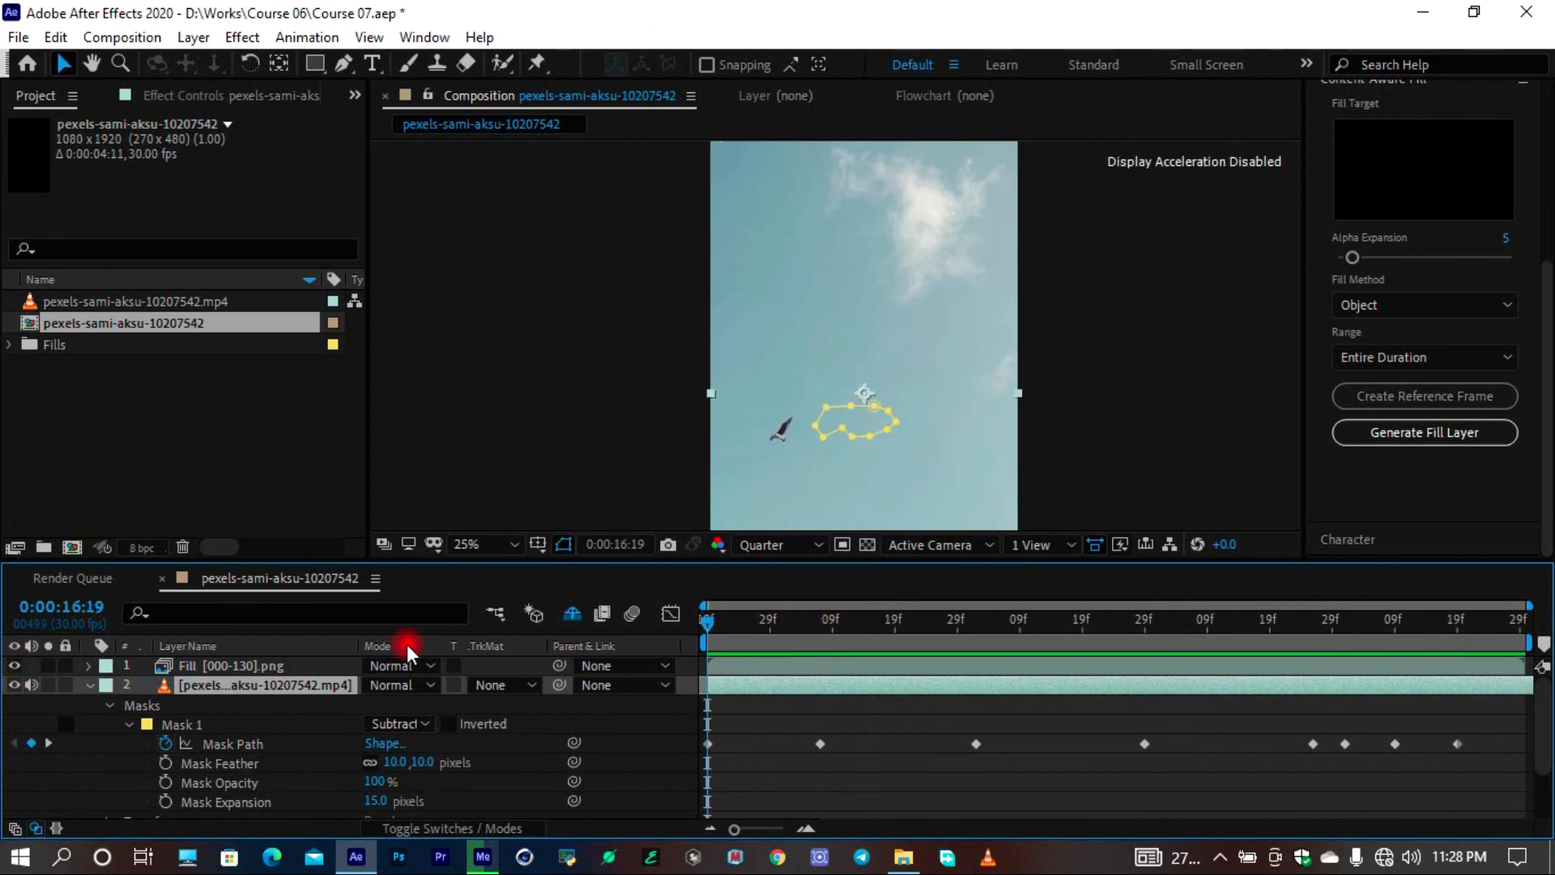
pyautogui.press('space')
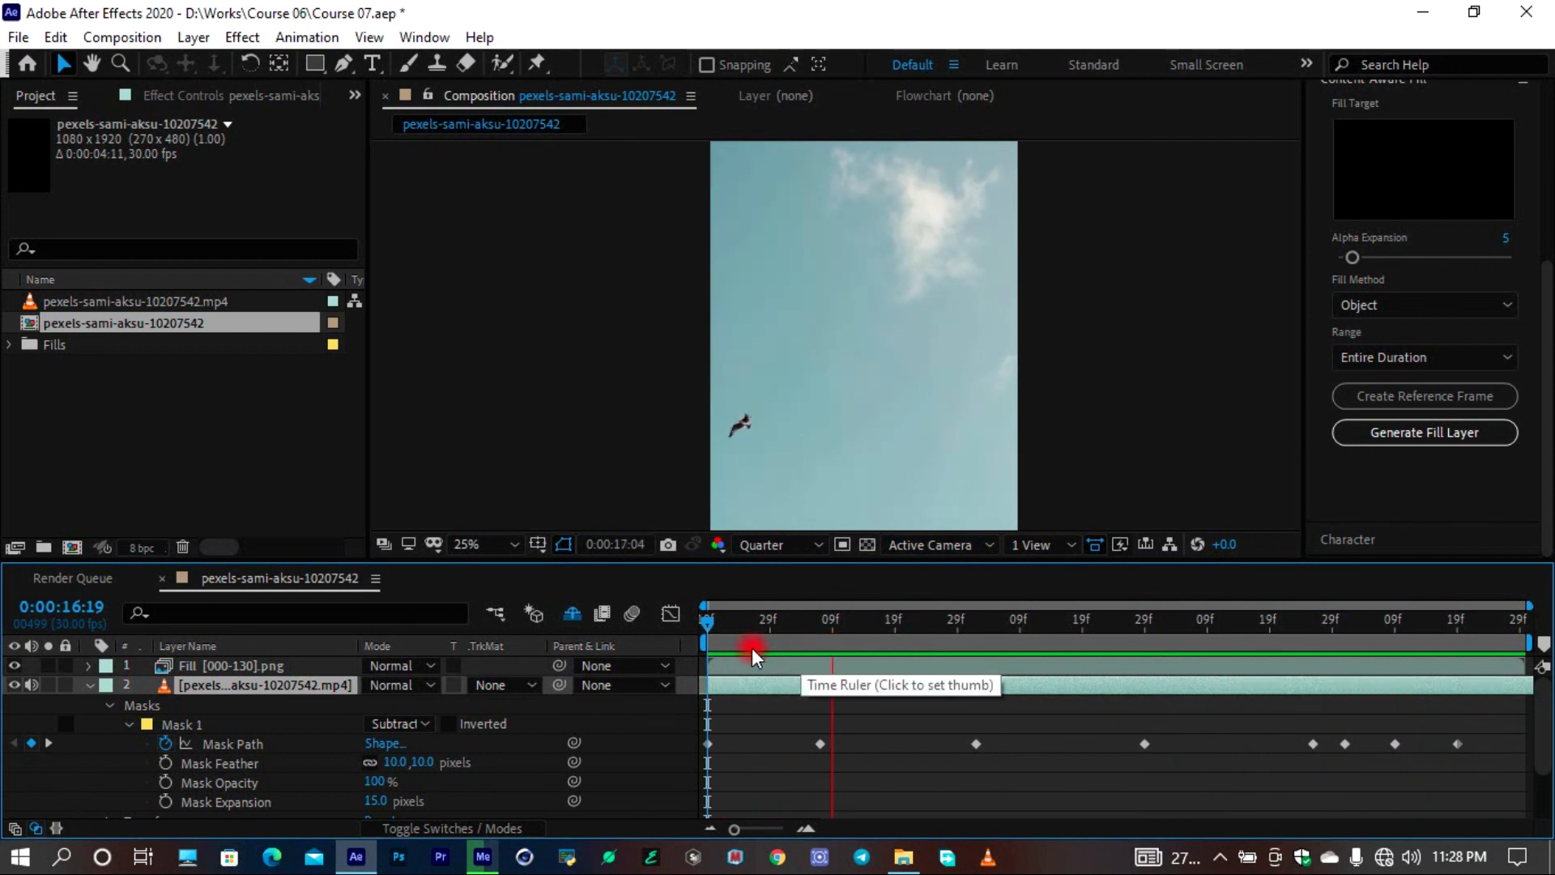
pyautogui.press('space')
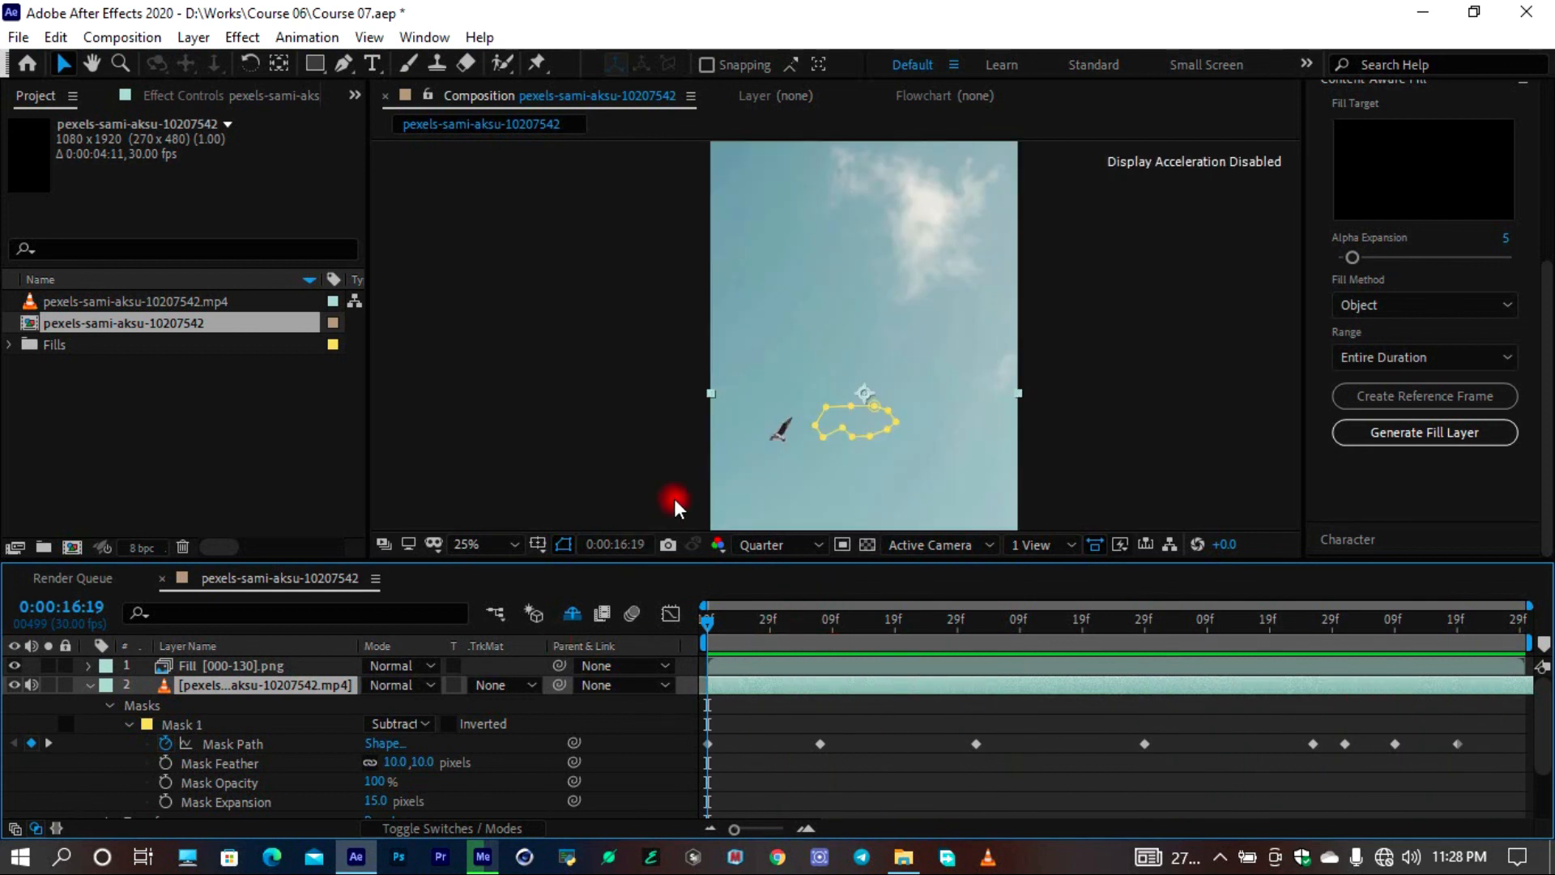